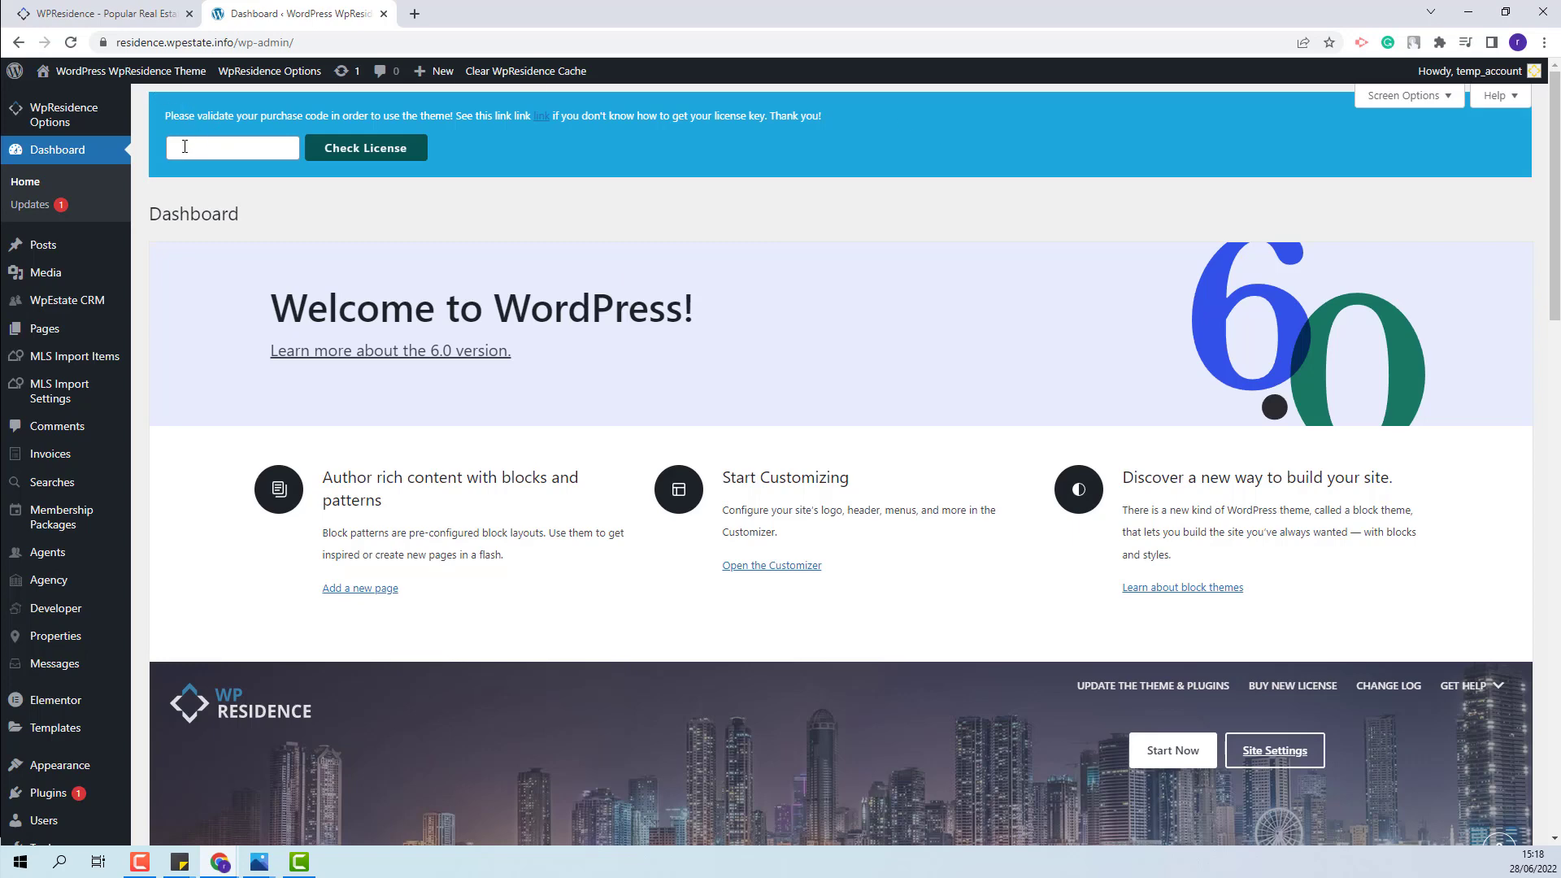
- Paste the theme purchase code into the license field and validate it
click(184, 146)
key(ctrl+v)
click(371, 154)
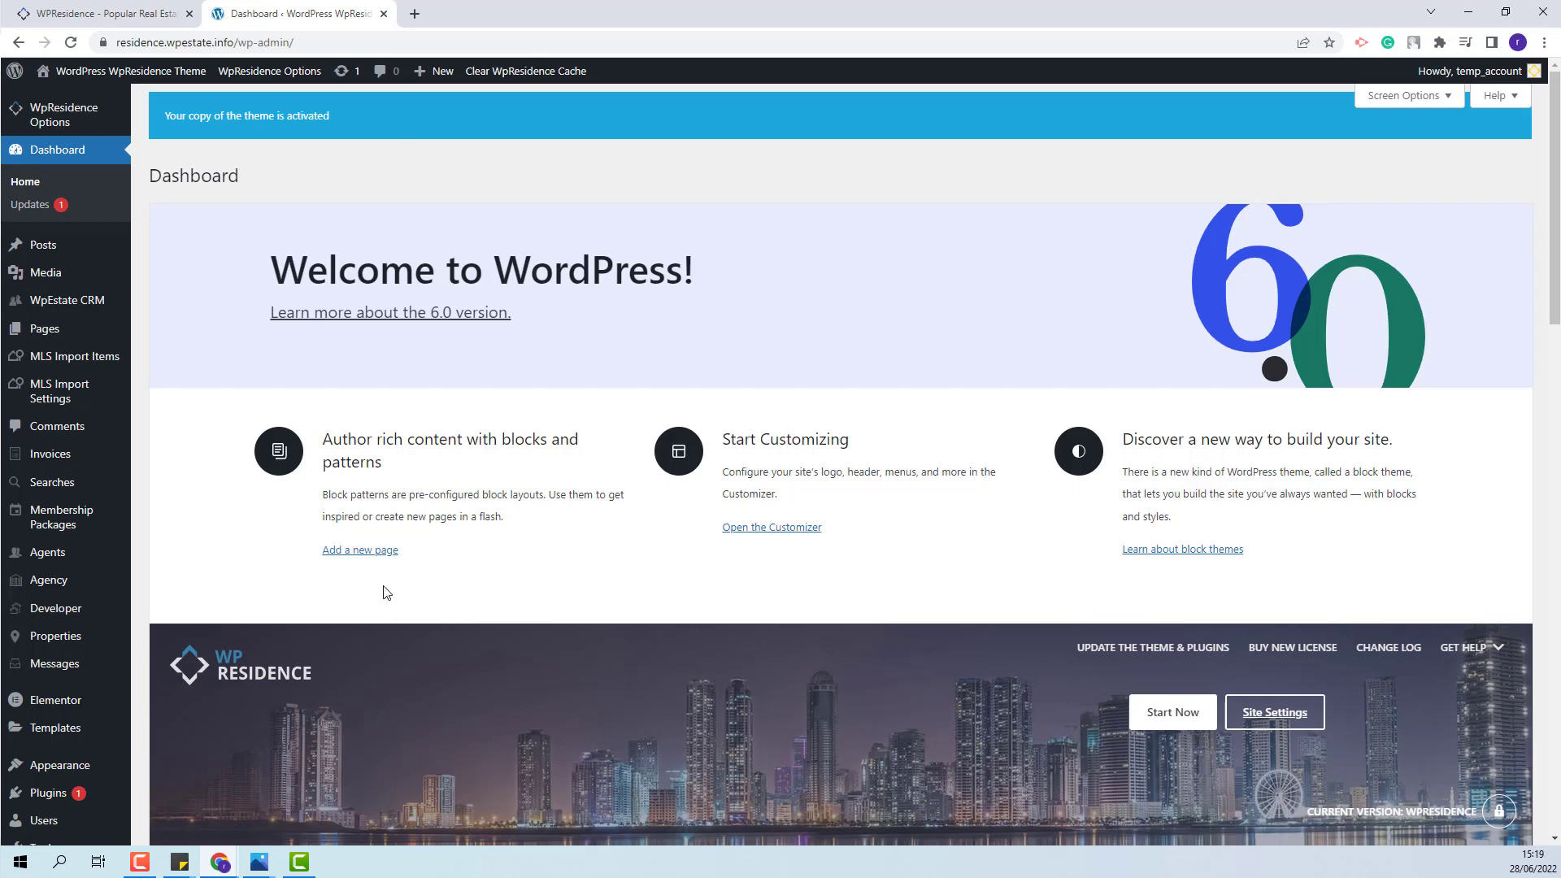
- Search for "svg" among the available plugins, then install and activate SVG Support
click(50, 794)
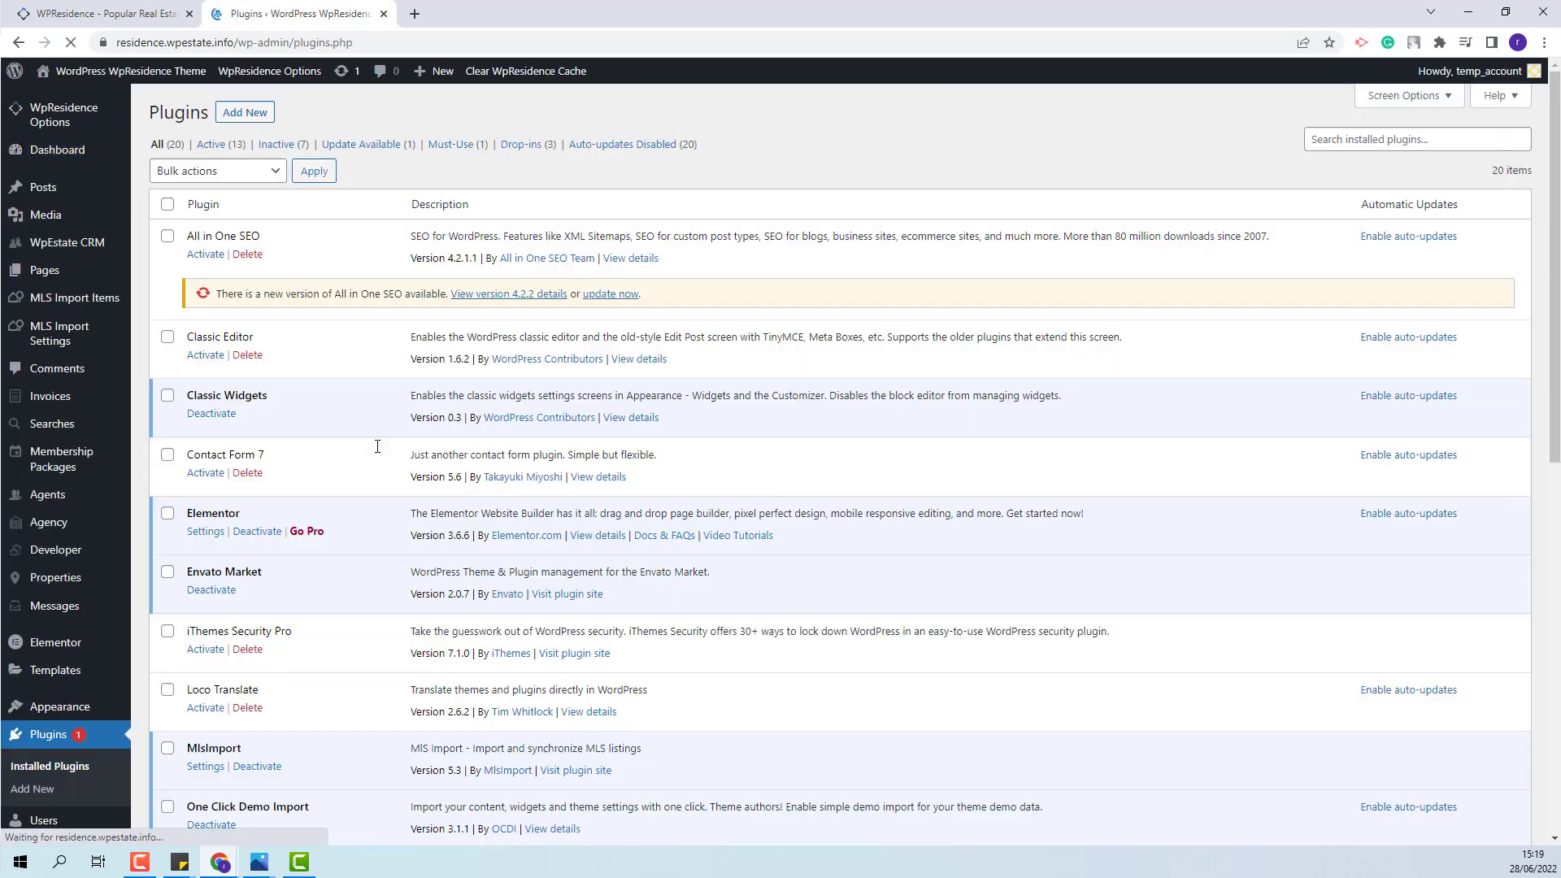
click(238, 116)
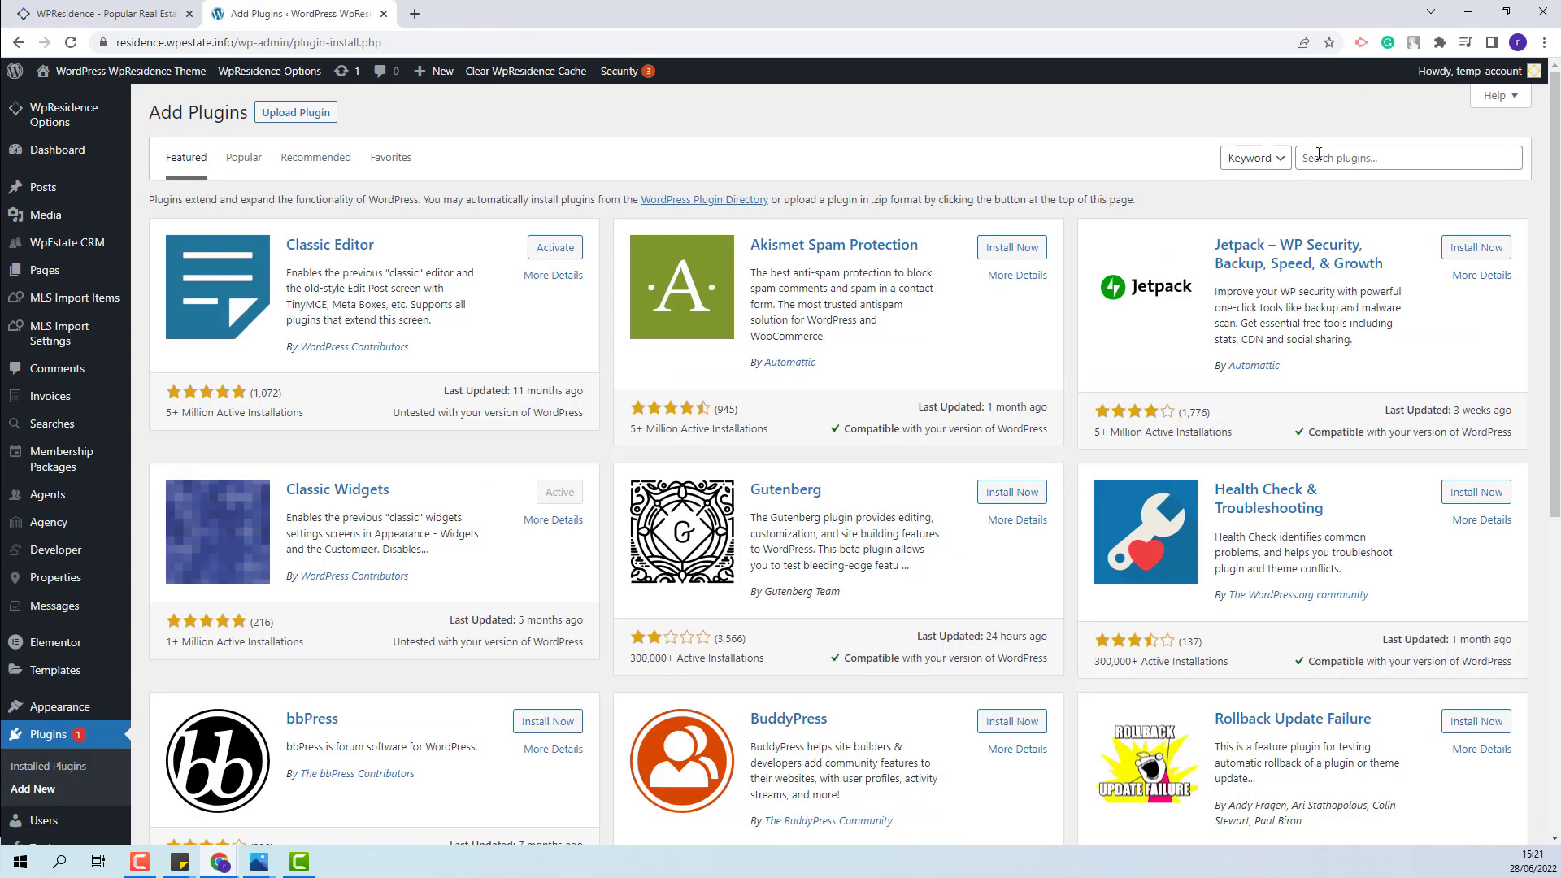
click(1318, 154)
text(svg)
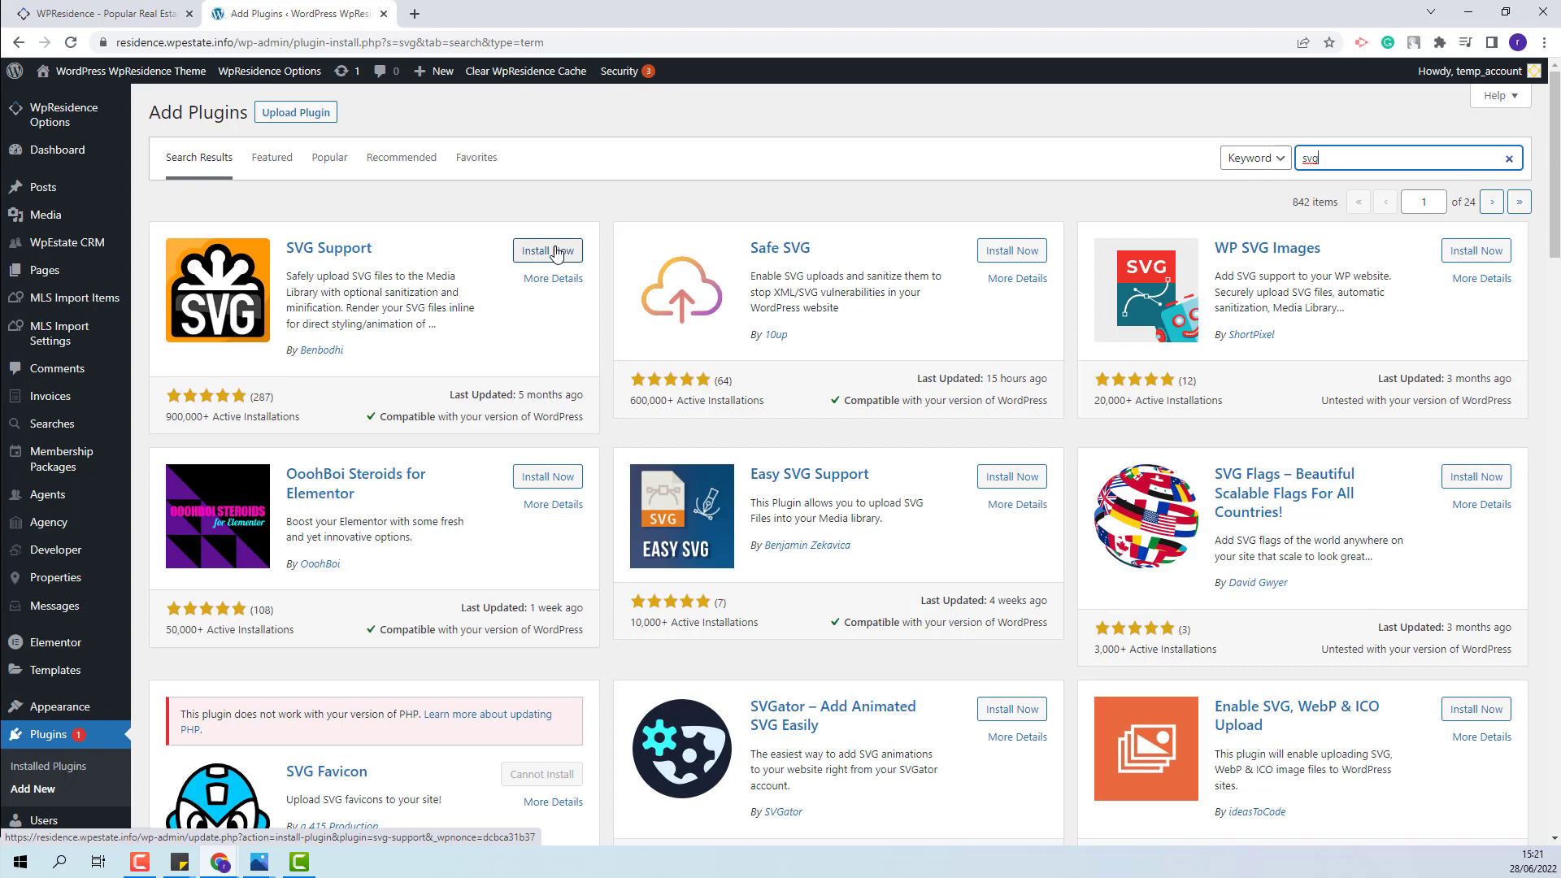
click(556, 254)
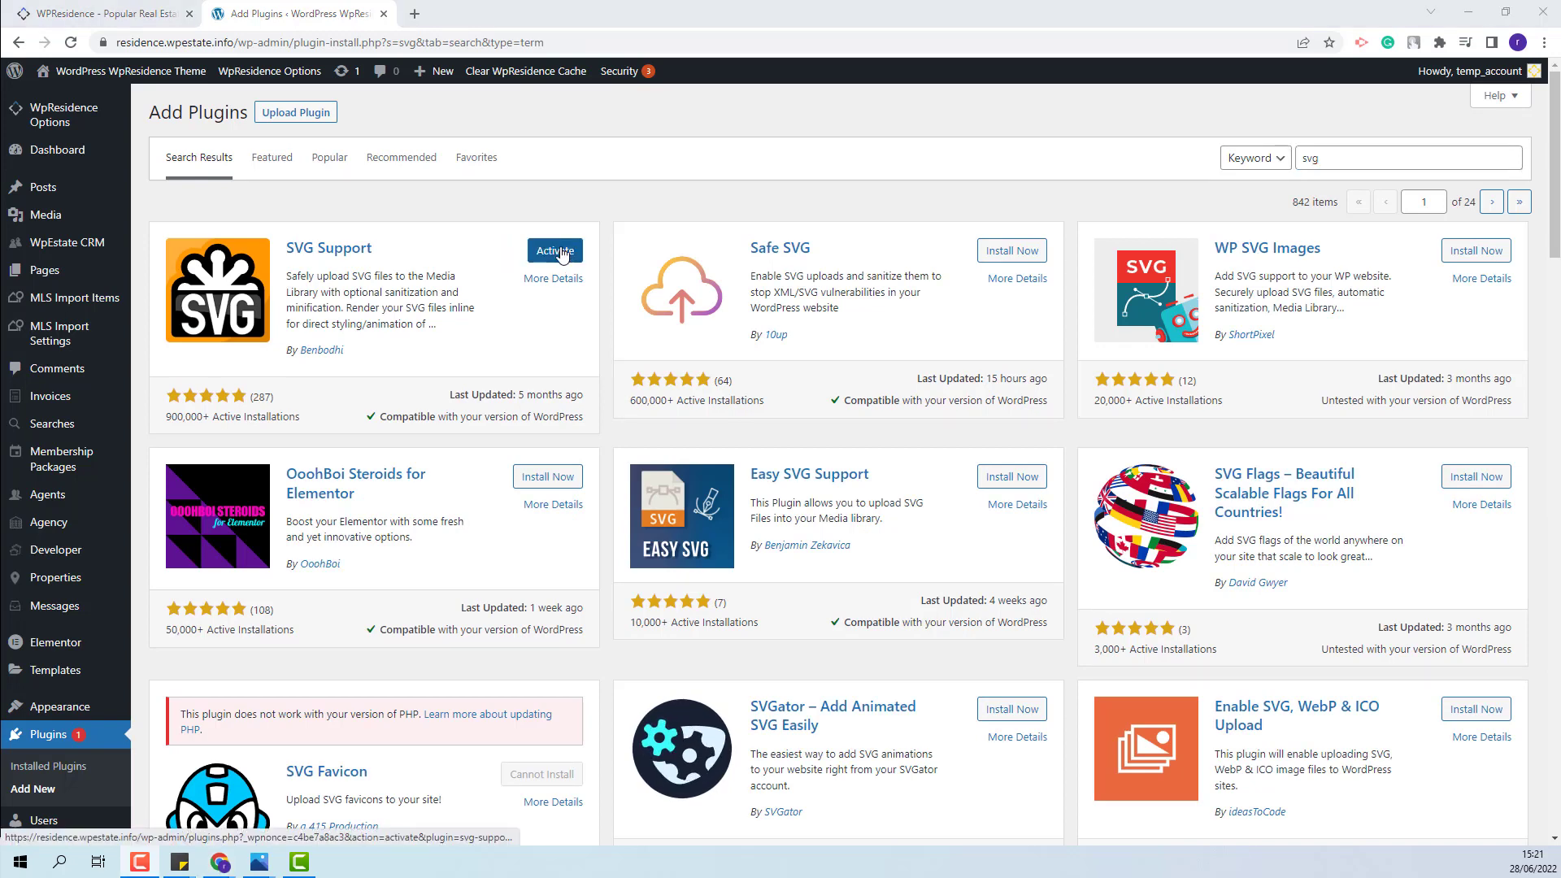
click(560, 253)
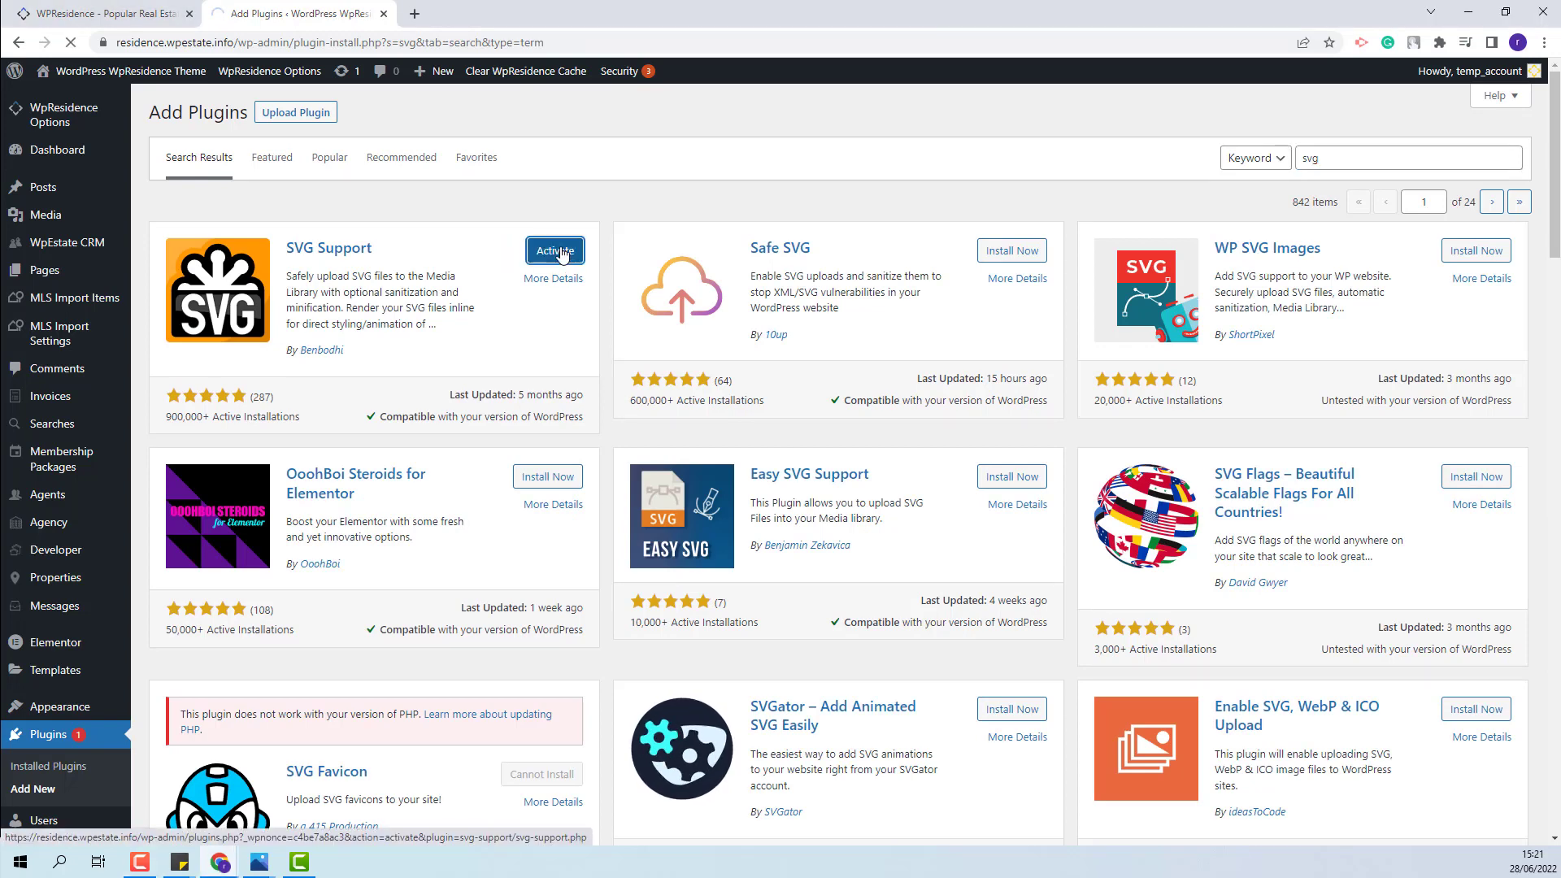
- Restrict SVG uploads to administrators in the SVG Support plugin settings and save the changes
scroll(561, 254, down, 1)
scroll(561, 253, down, 4)
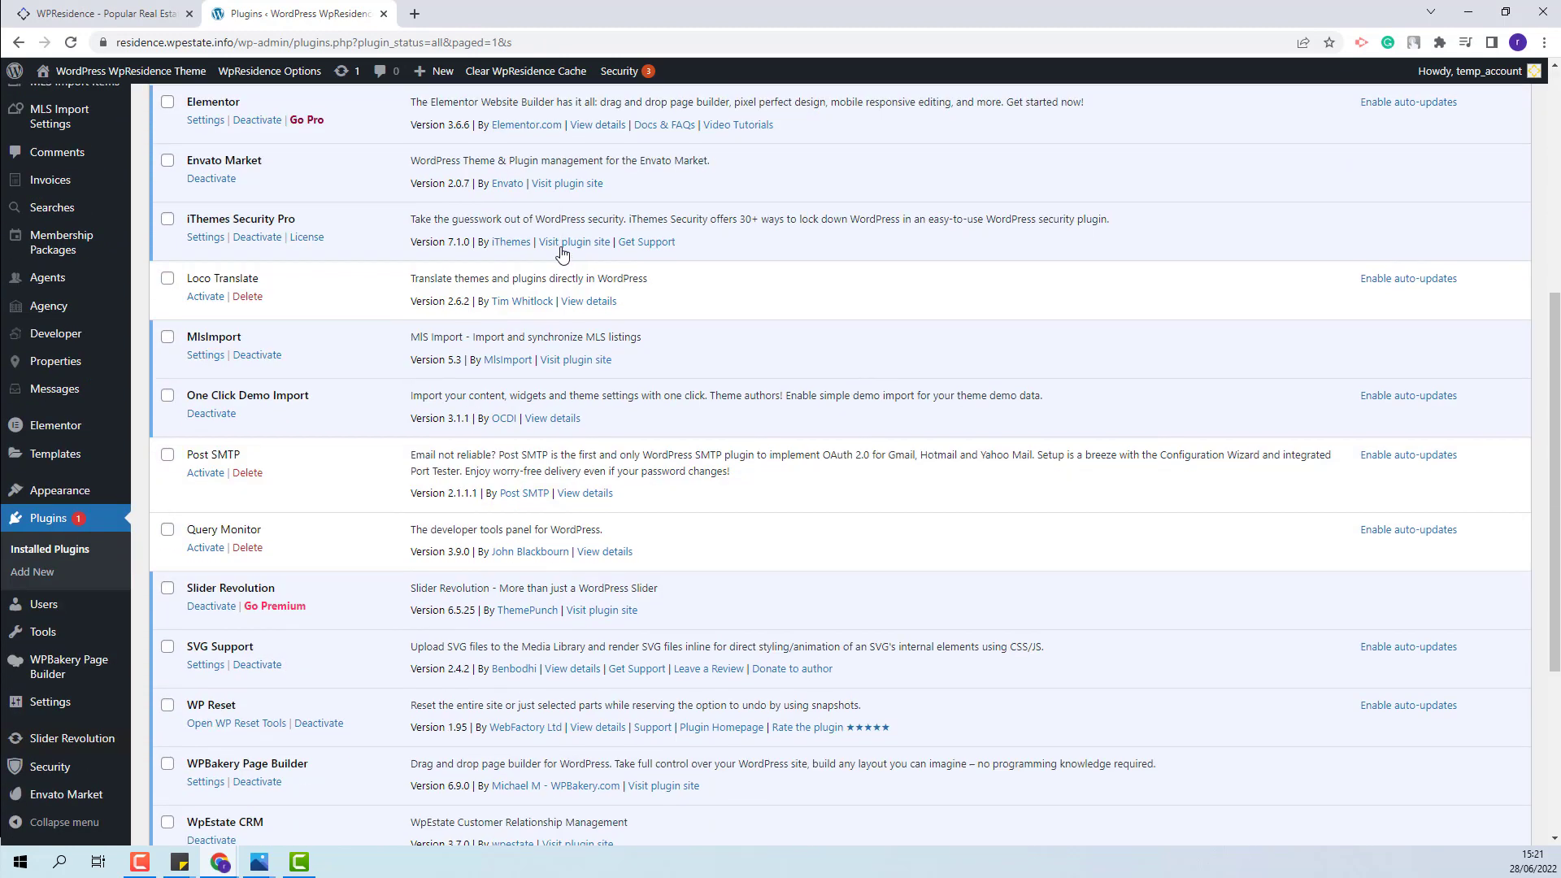
click(206, 638)
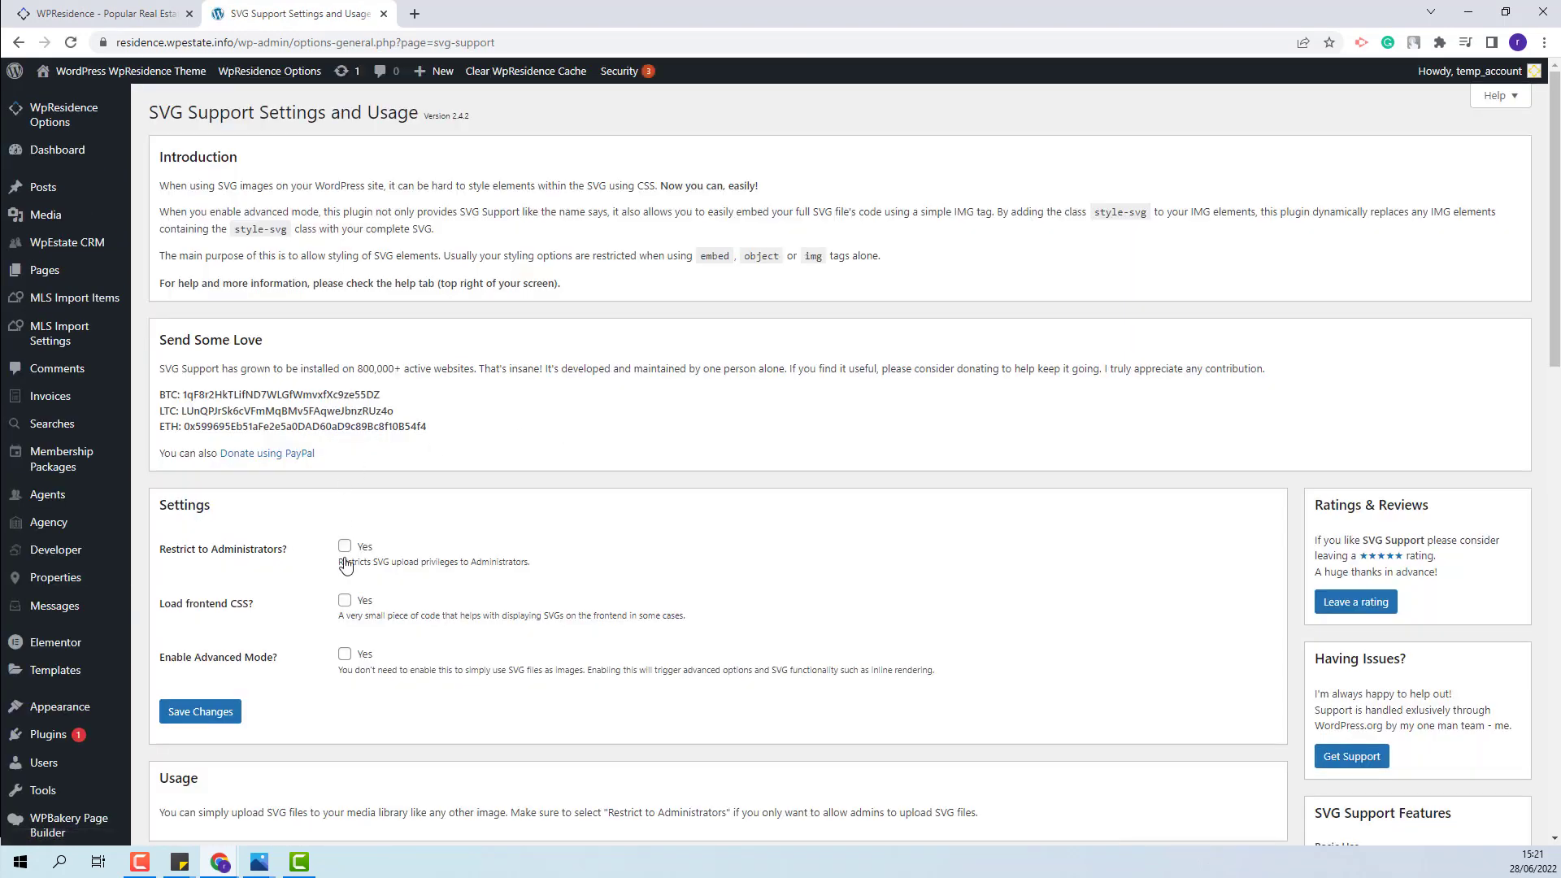
click(345, 547)
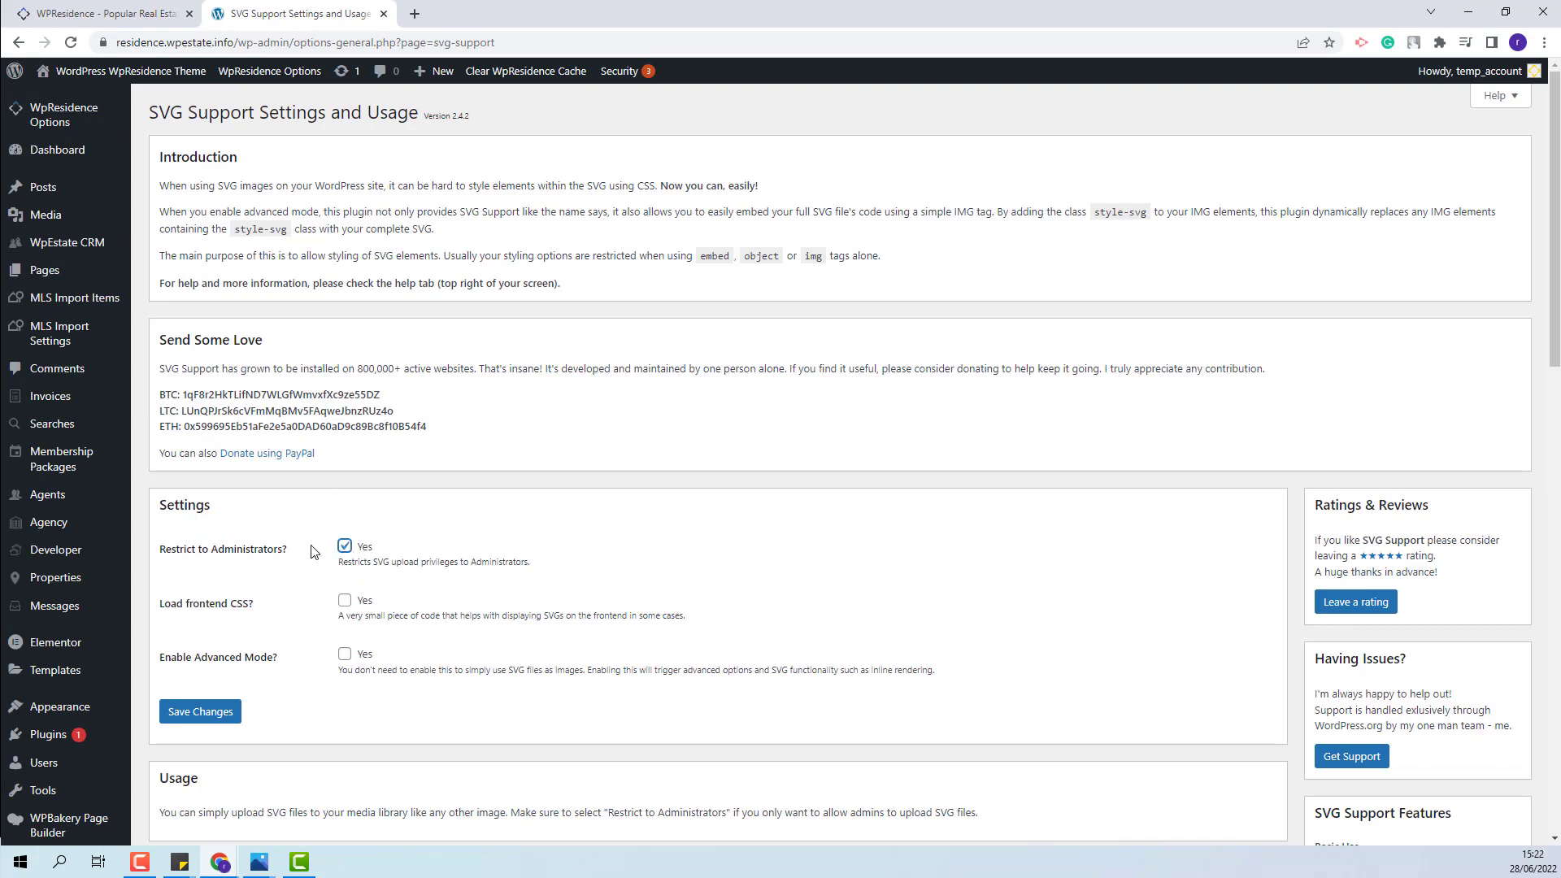
click(200, 712)
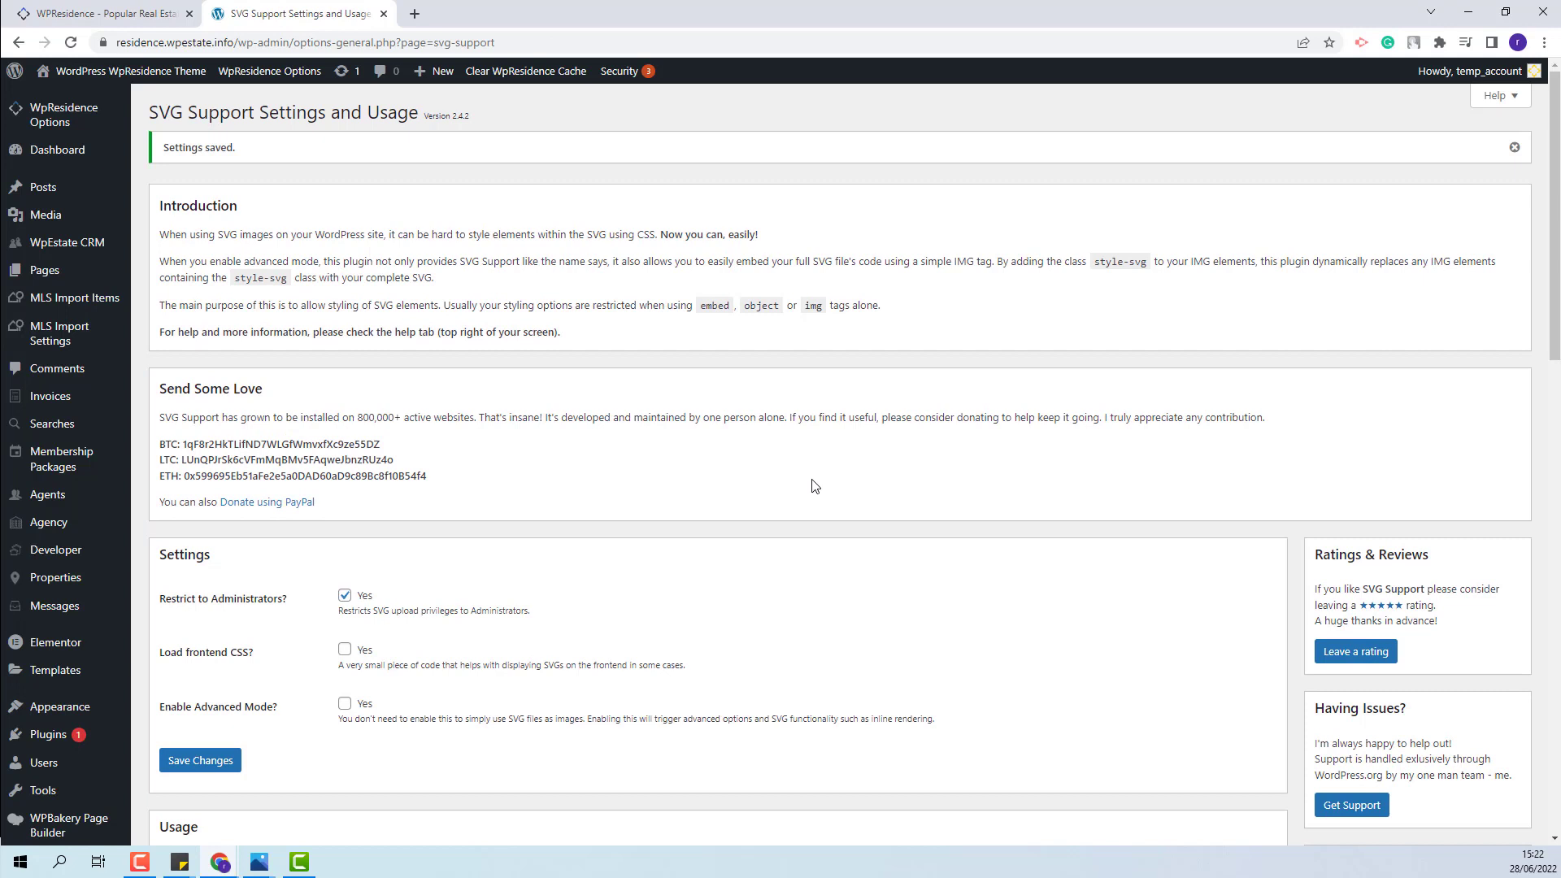
- Import the Orlando Demo through the WpResidence one-click demo import without the recommended extra plugins
mouse_move(75, 124)
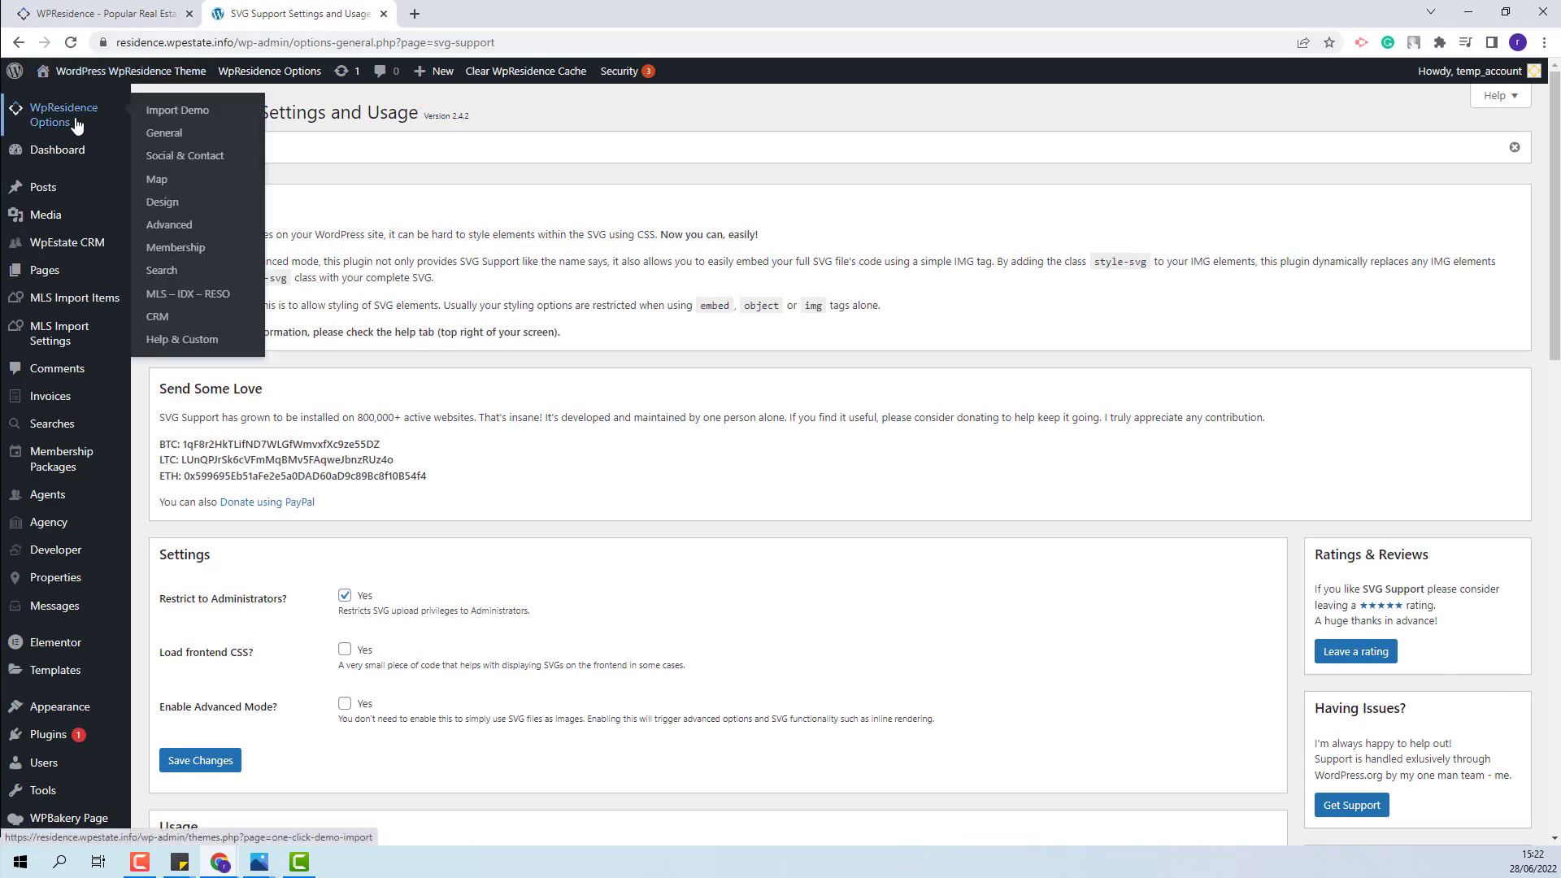
click(174, 111)
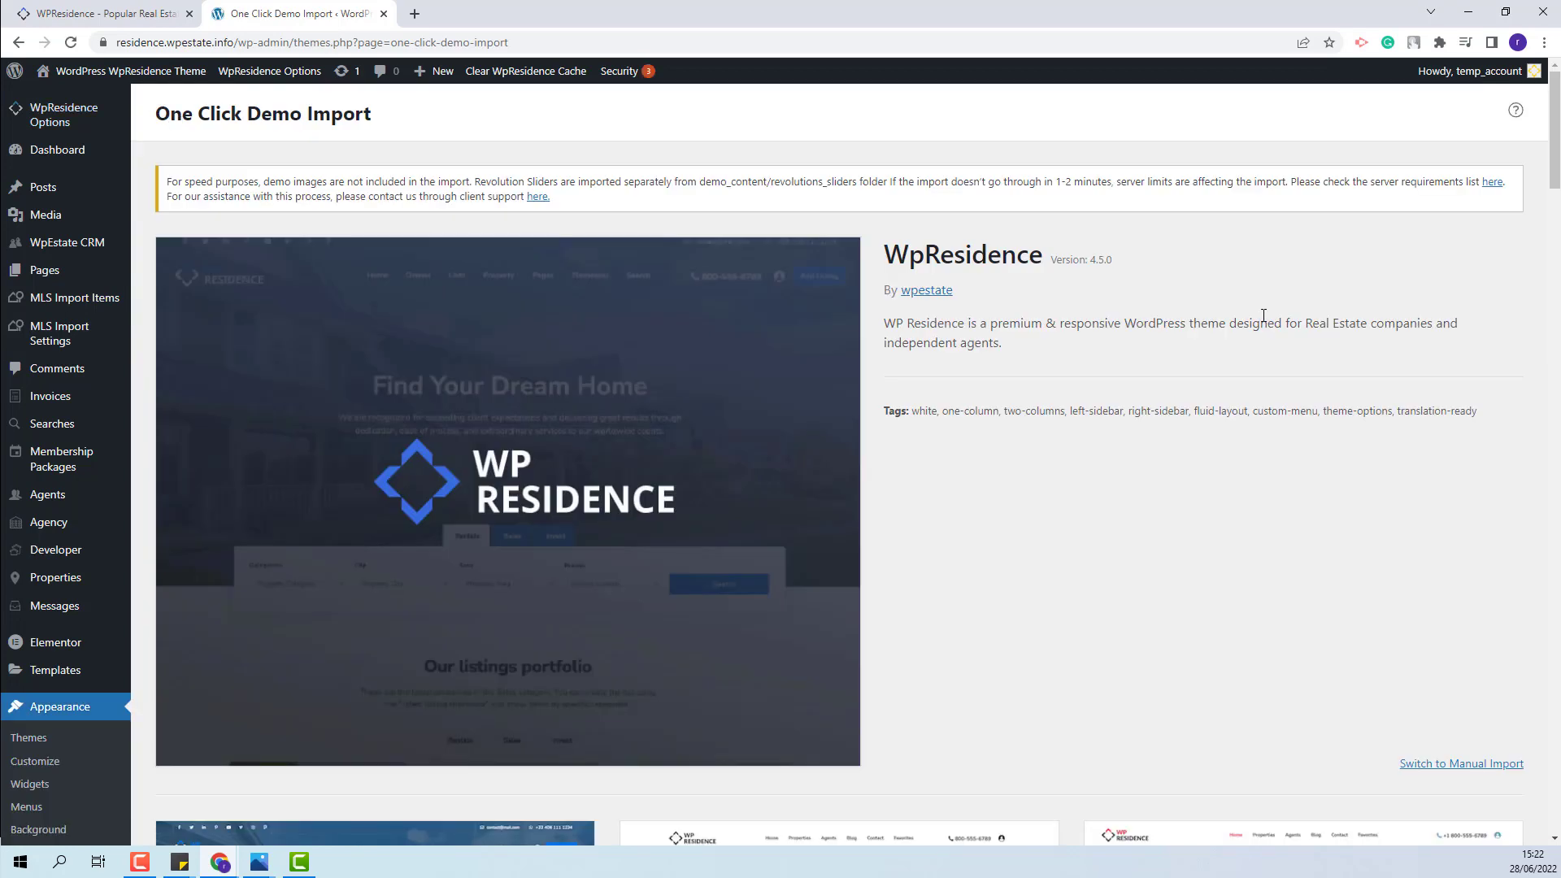
scroll(1262, 317, down, 6)
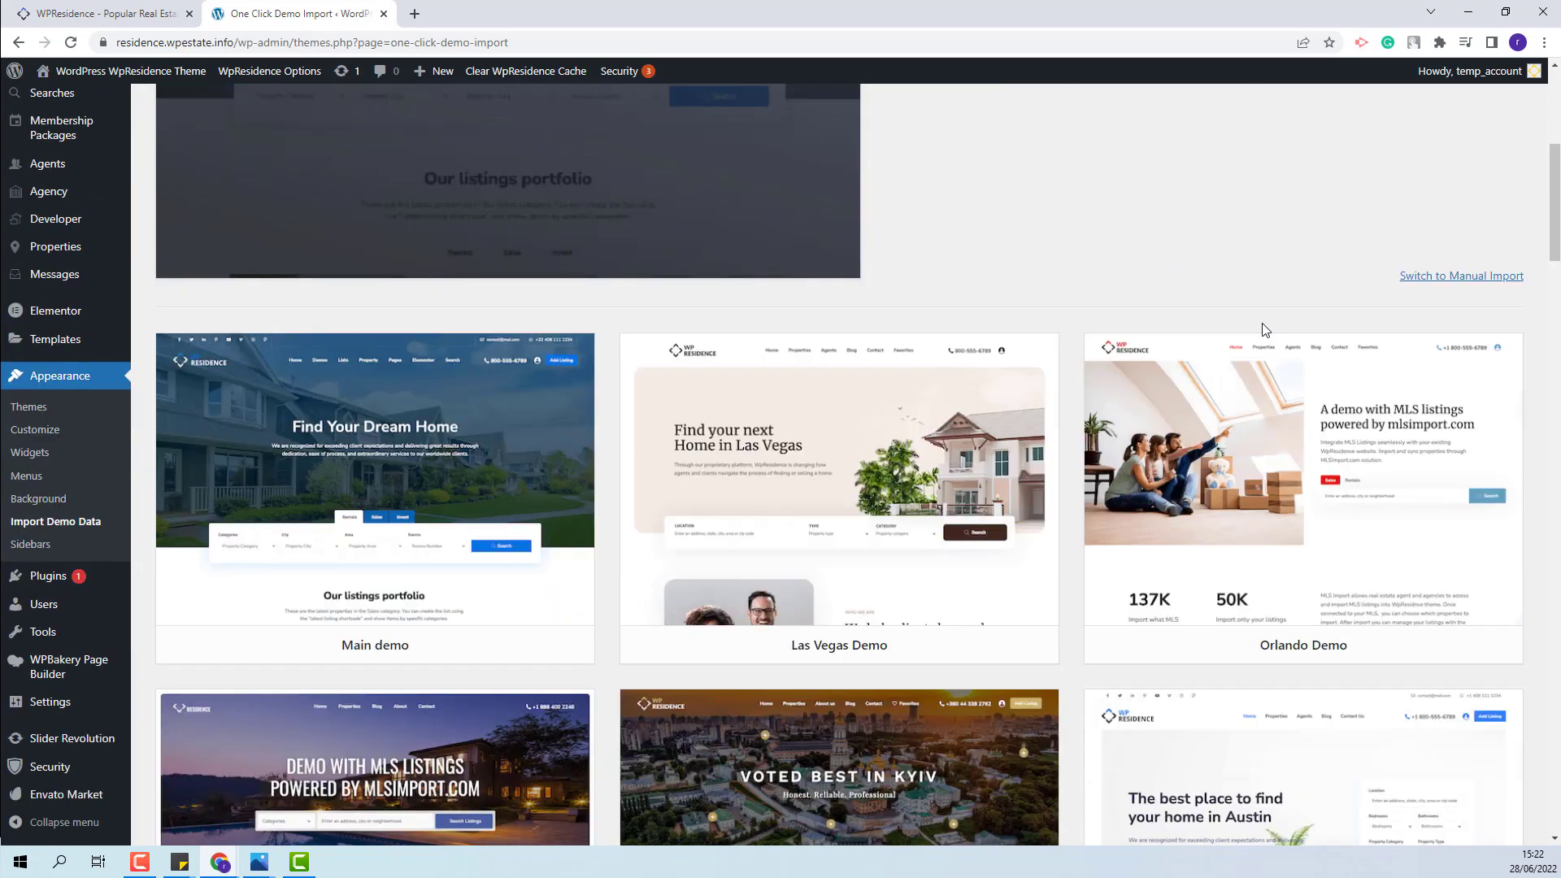
mouse_move(1288, 459)
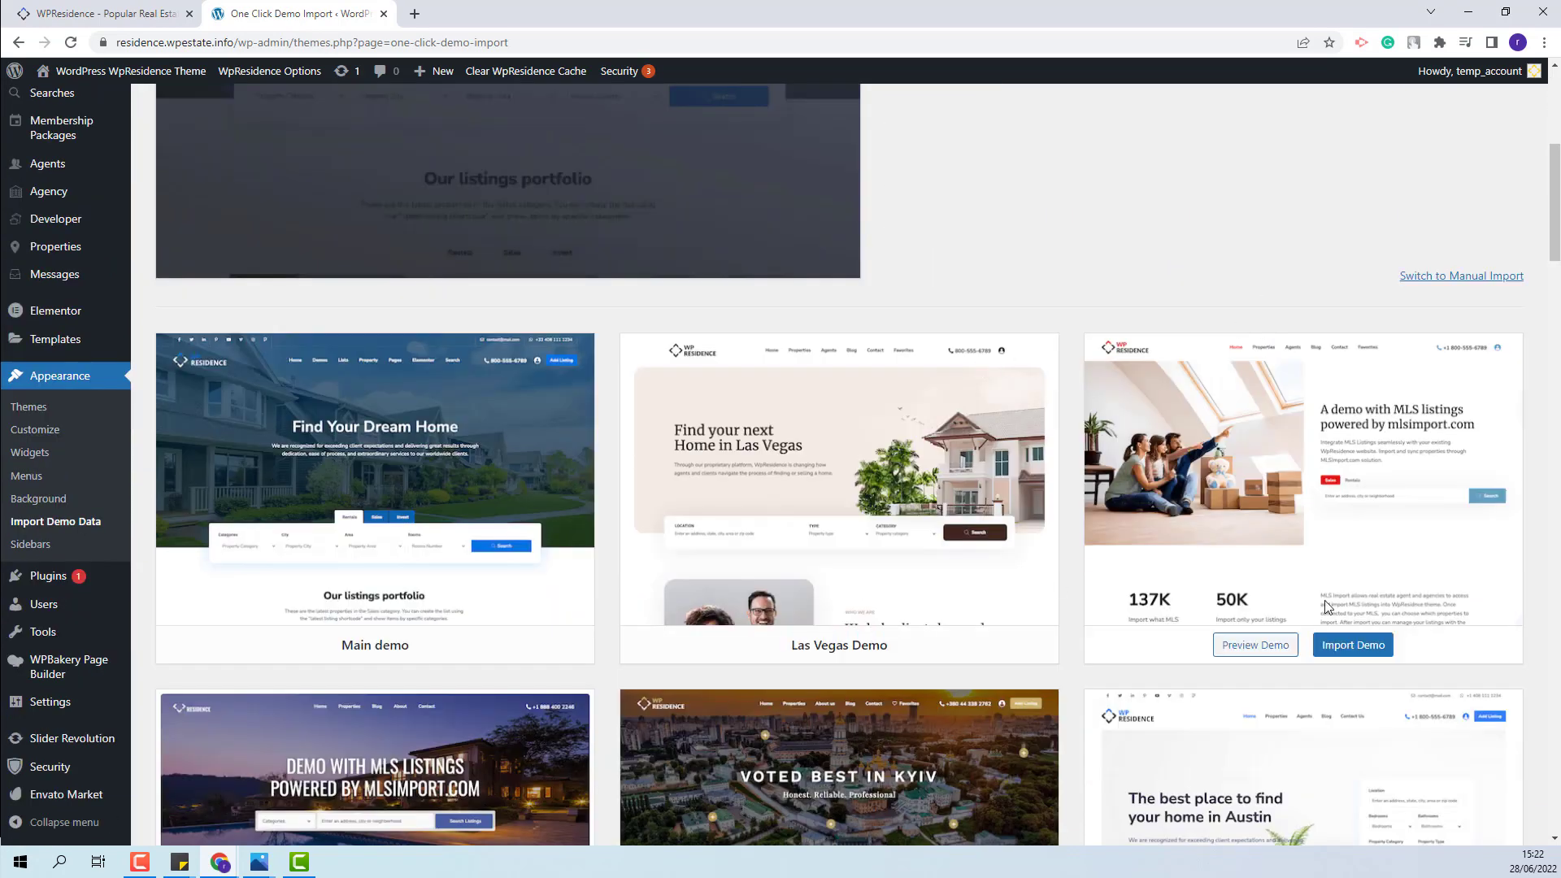
click(1364, 655)
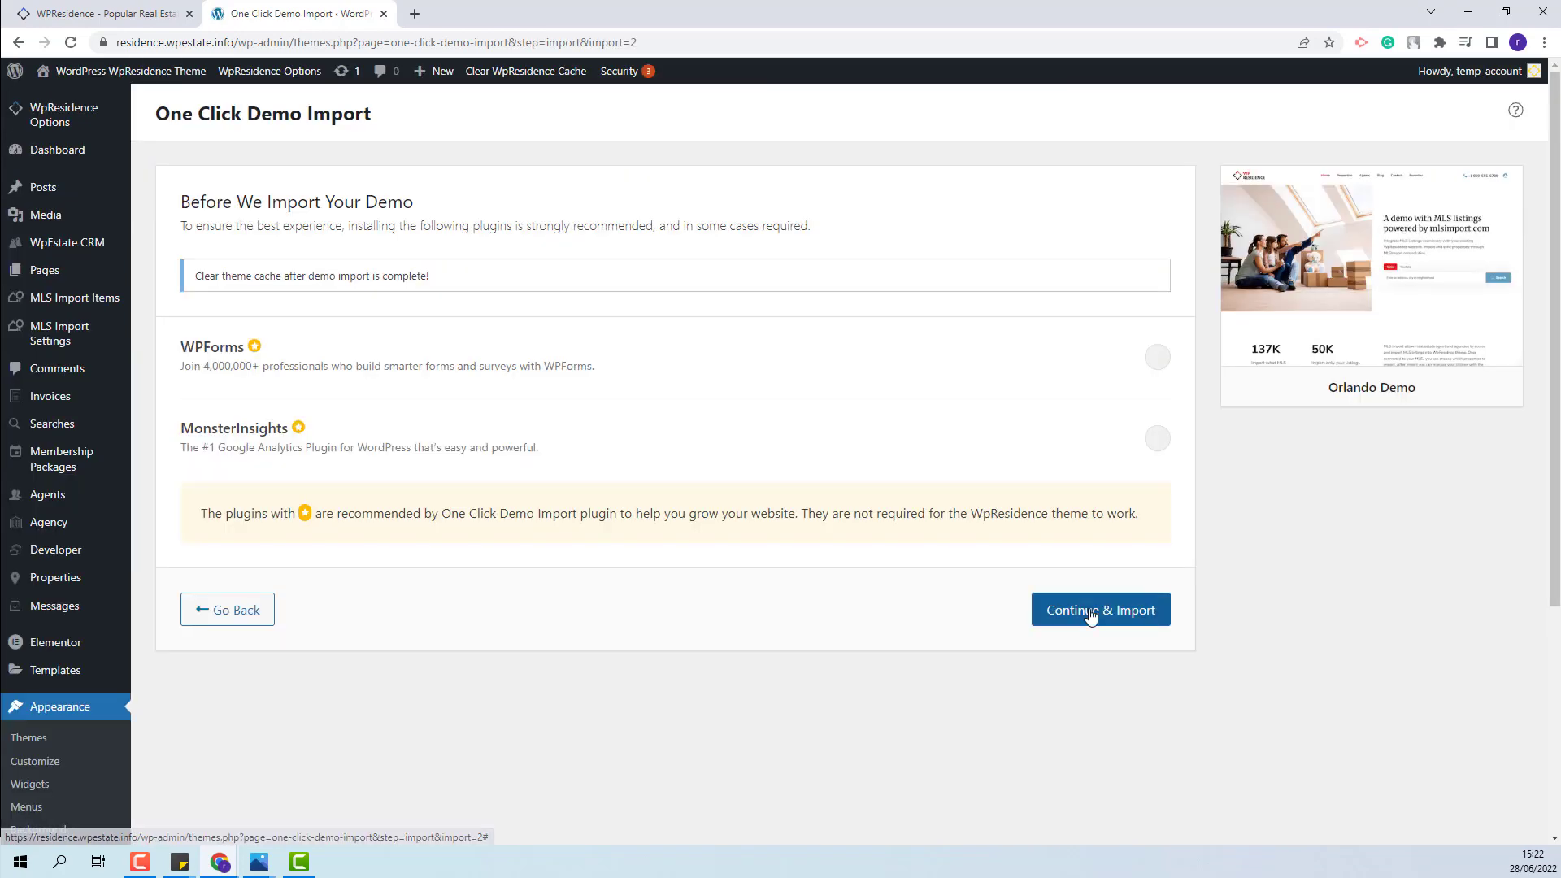
click(1101, 611)
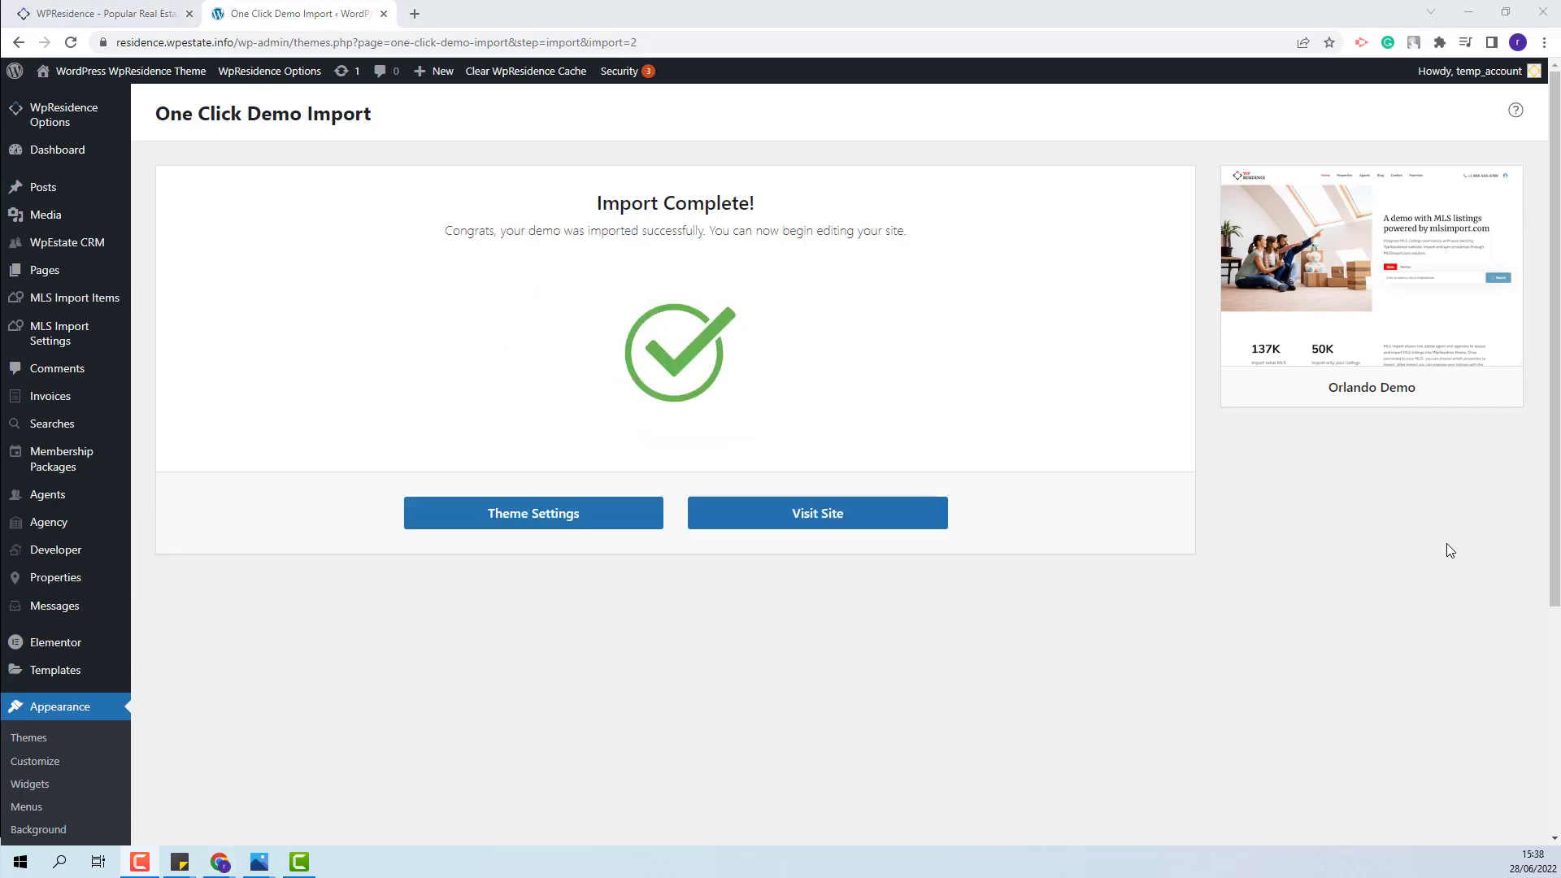
- Visit the site, look through the imported homepage sections and compare them with the live Orlando demo
click(784, 523)
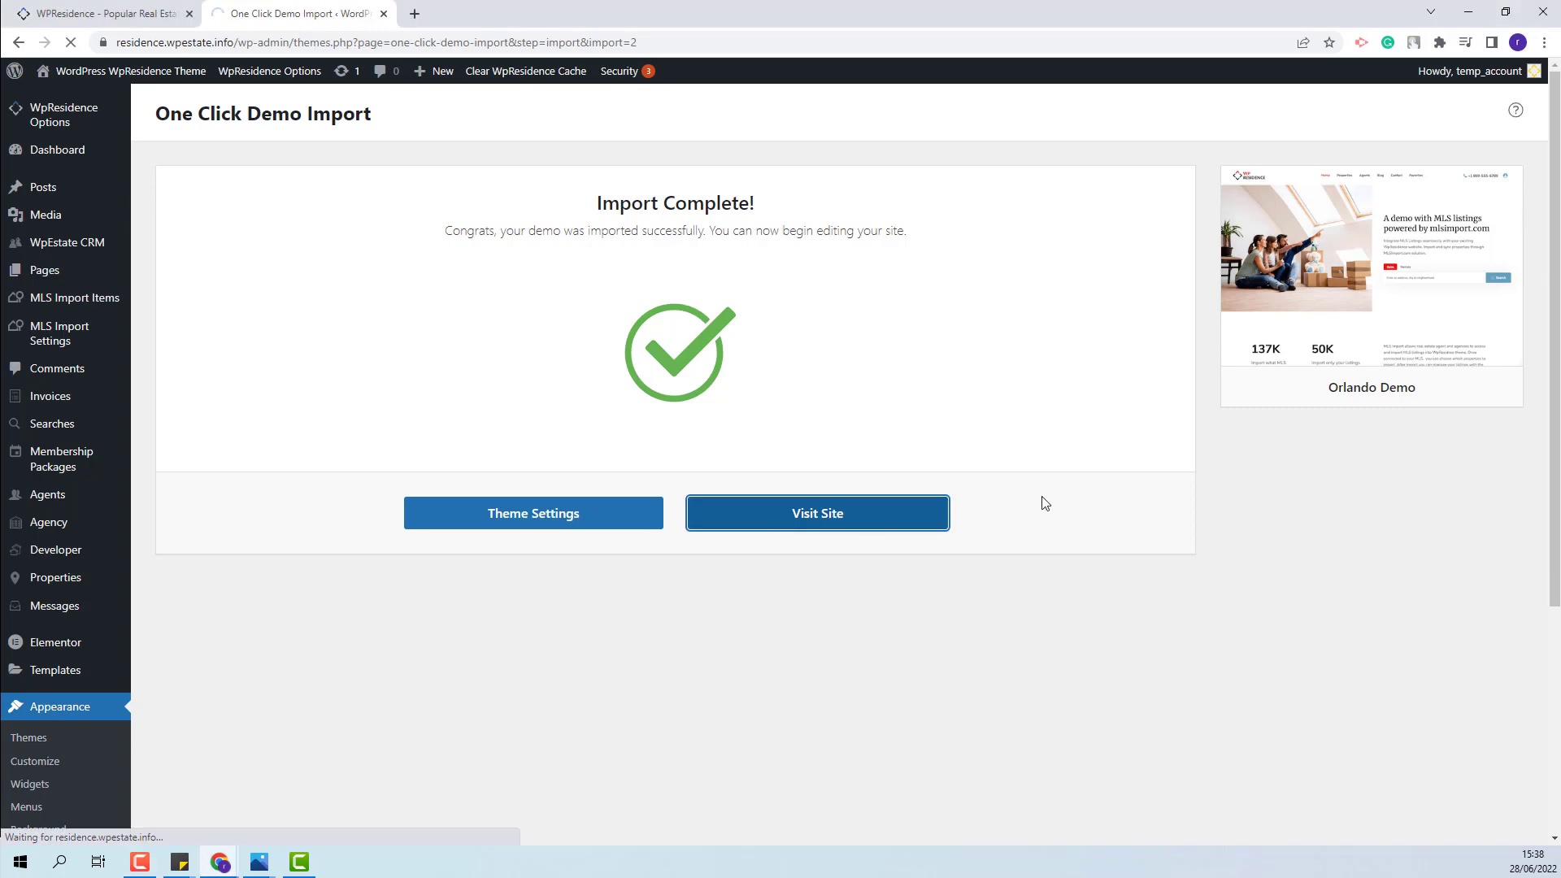
scroll(1231, 547, down, 3)
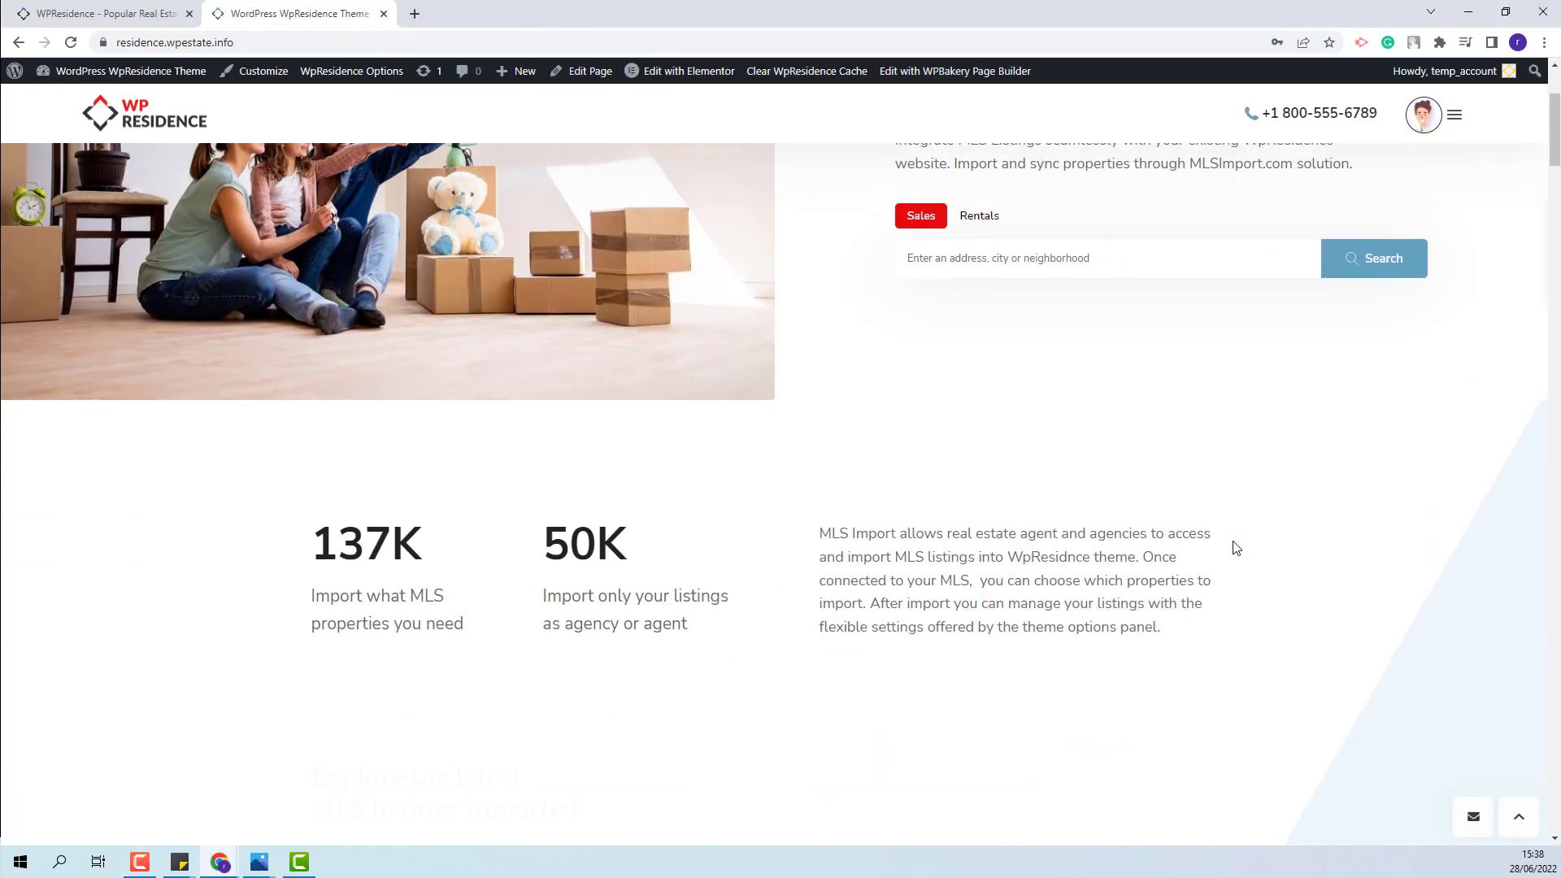
scroll(1233, 547, down, 15)
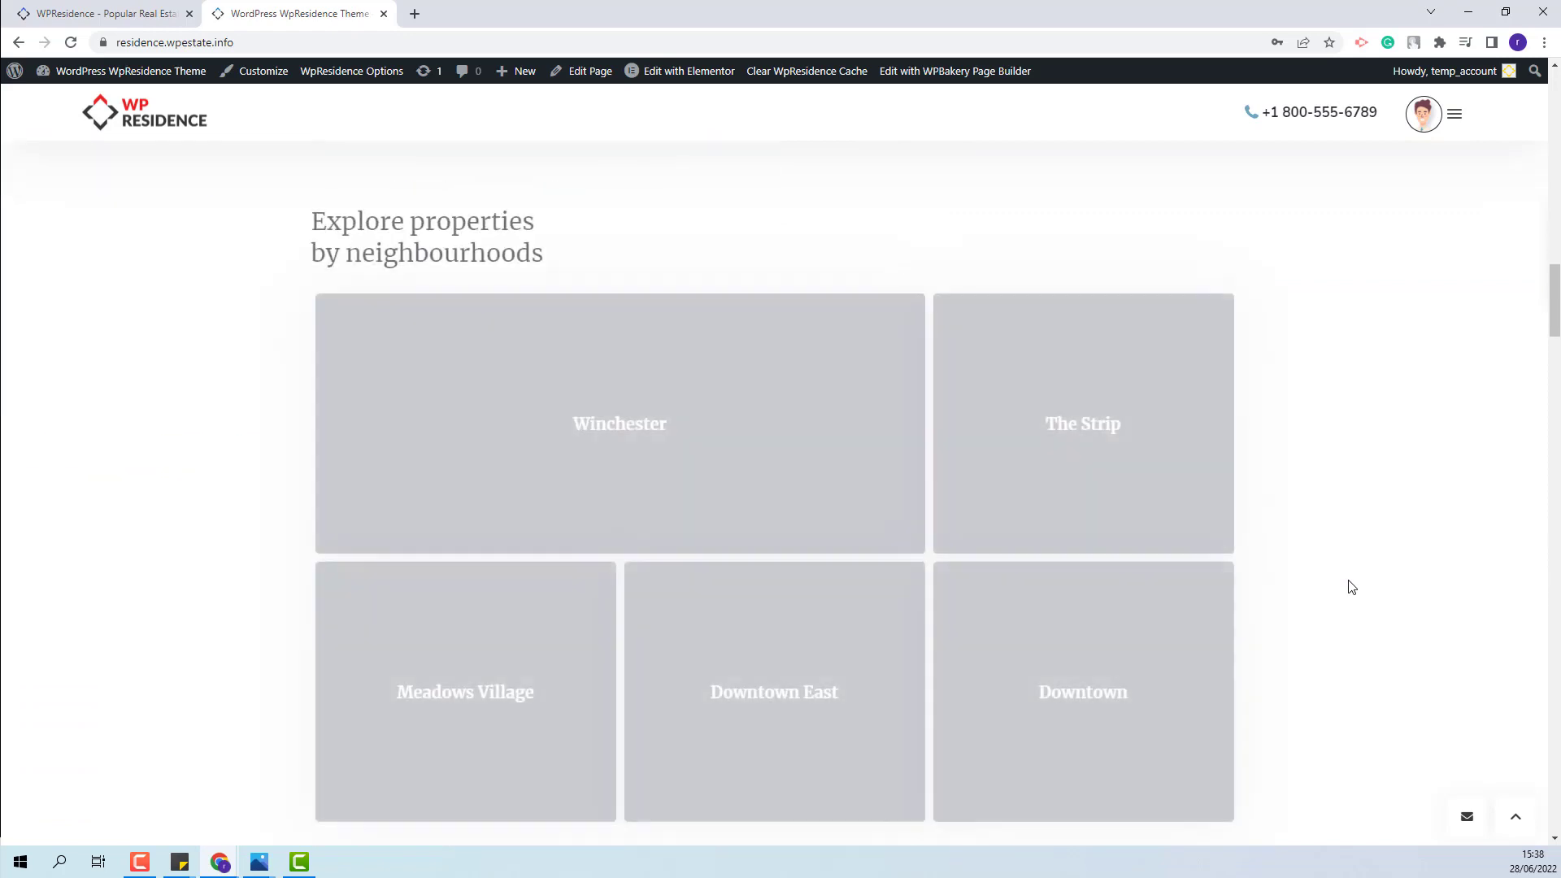
scroll(1351, 587, down, 12)
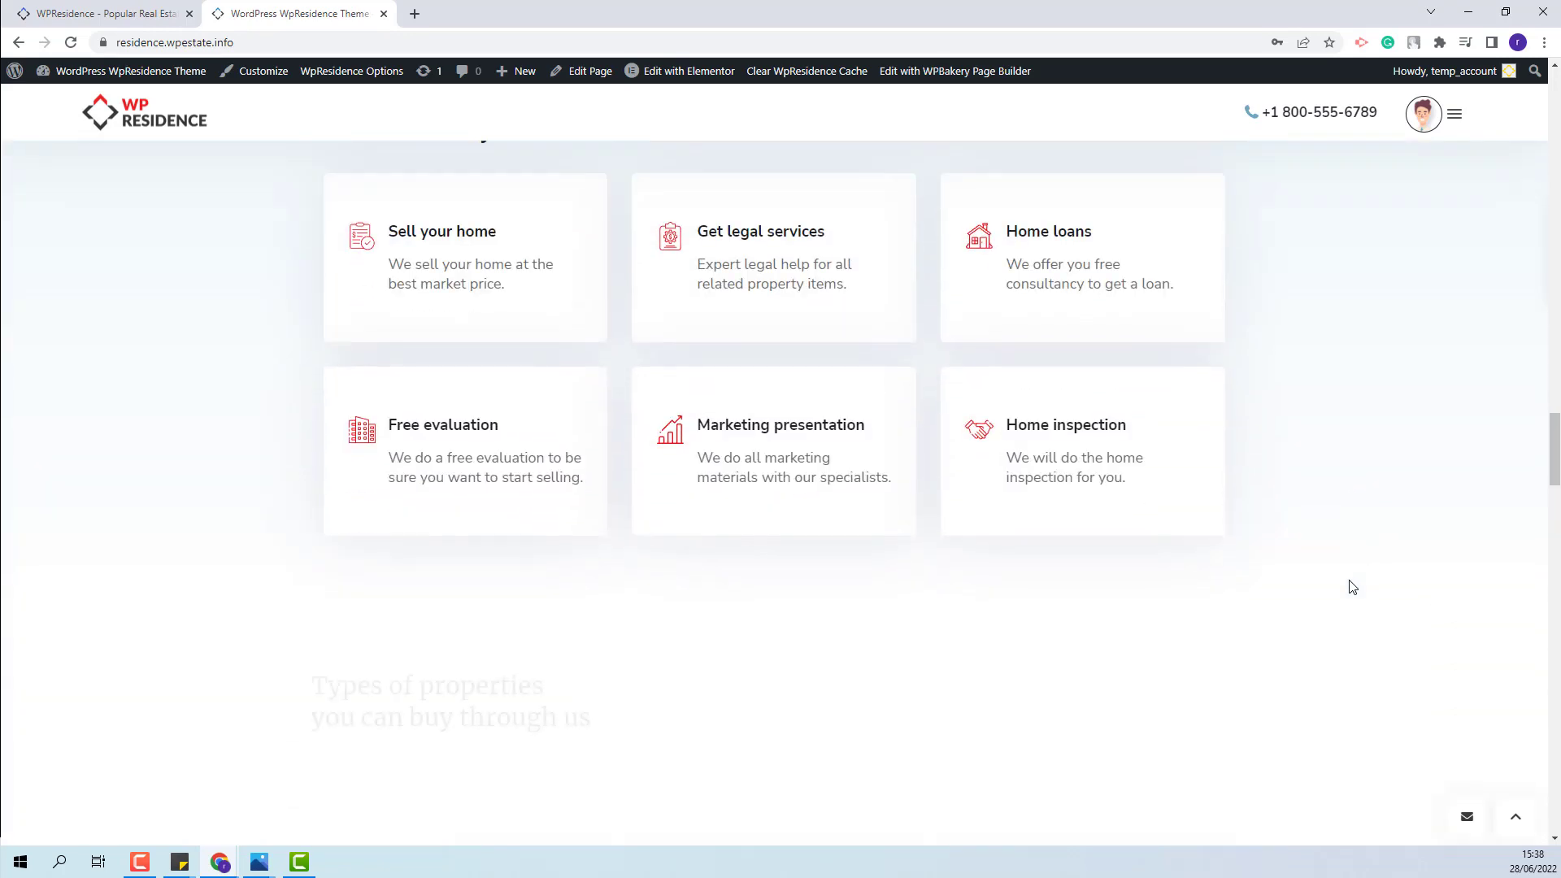
scroll(1352, 587, down, 3)
scroll(1352, 587, down, 4)
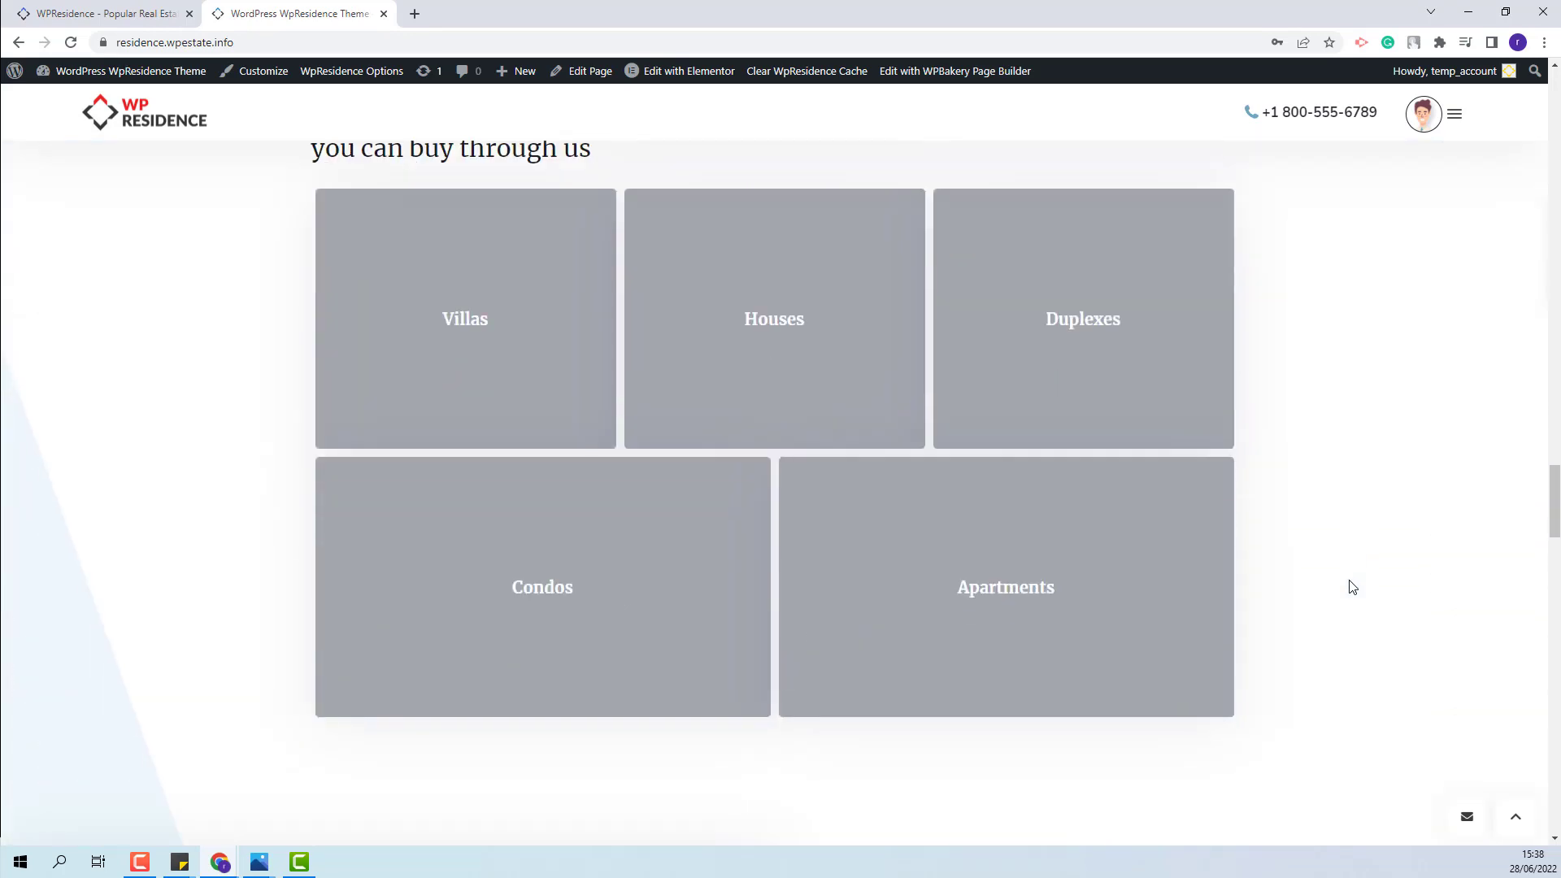
scroll(1480, 575, up, 9)
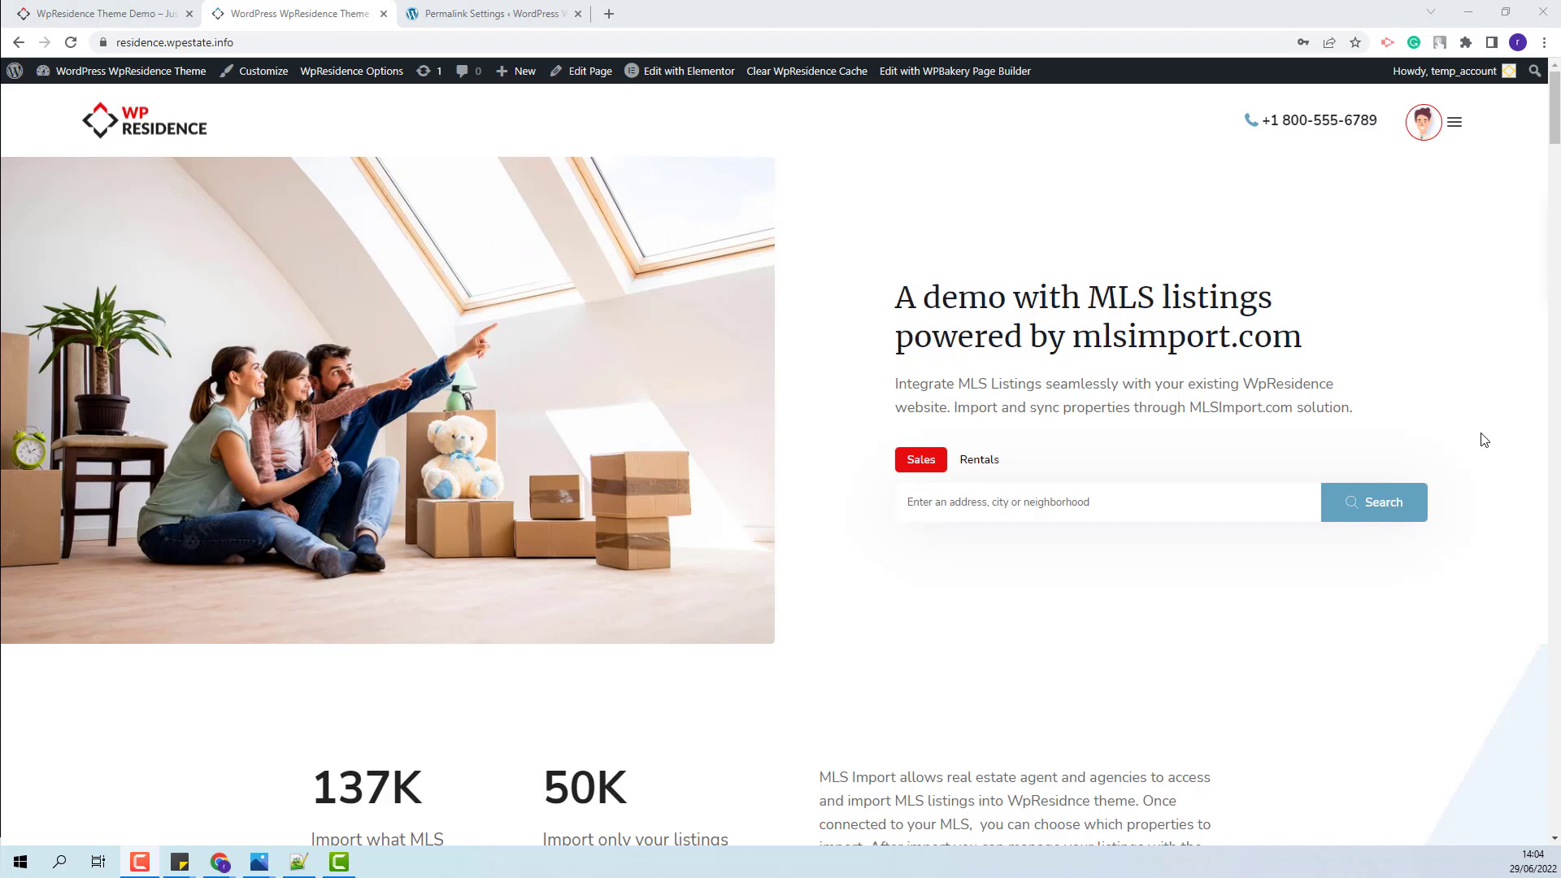
click(150, 14)
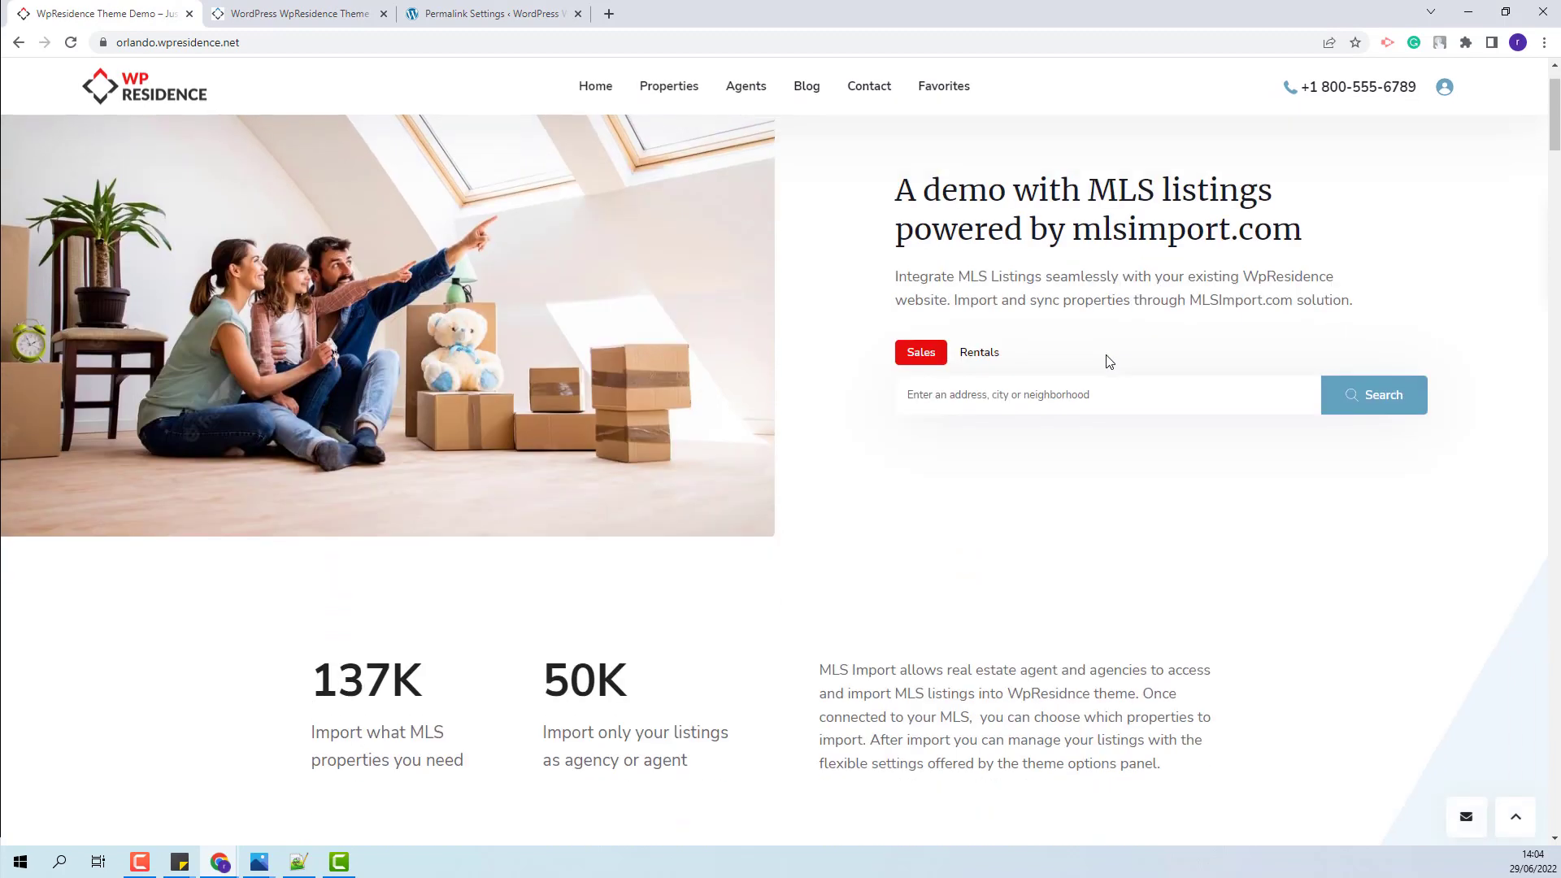
scroll(1109, 362, down, 7)
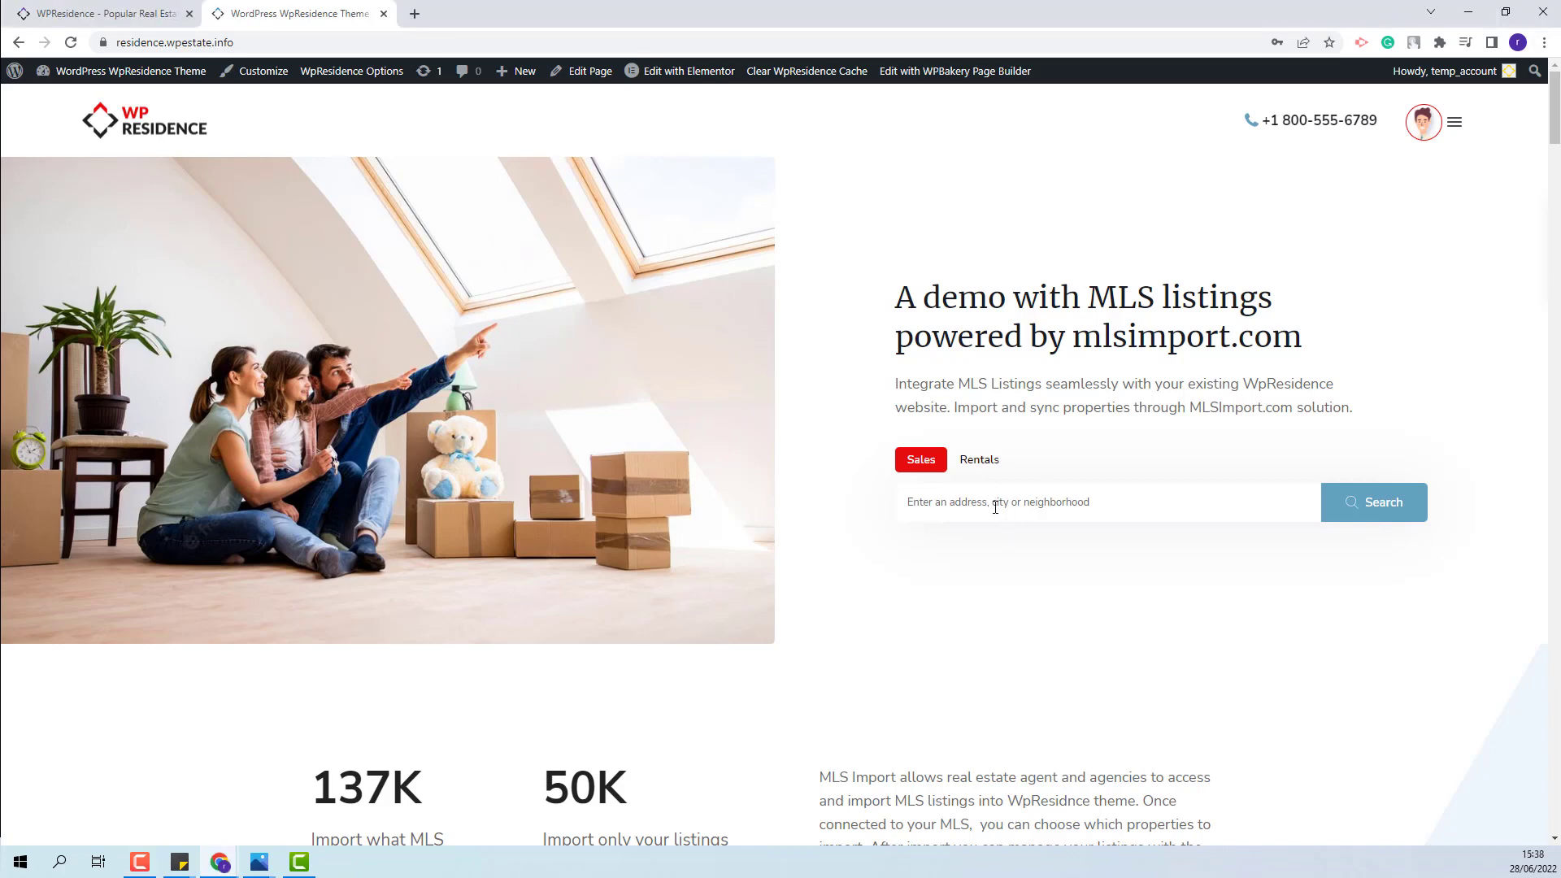
- Open WpResidence Options in a new browser tab and review the Logos & Favicon settings
right_click(342, 84)
click(390, 92)
click(427, 13)
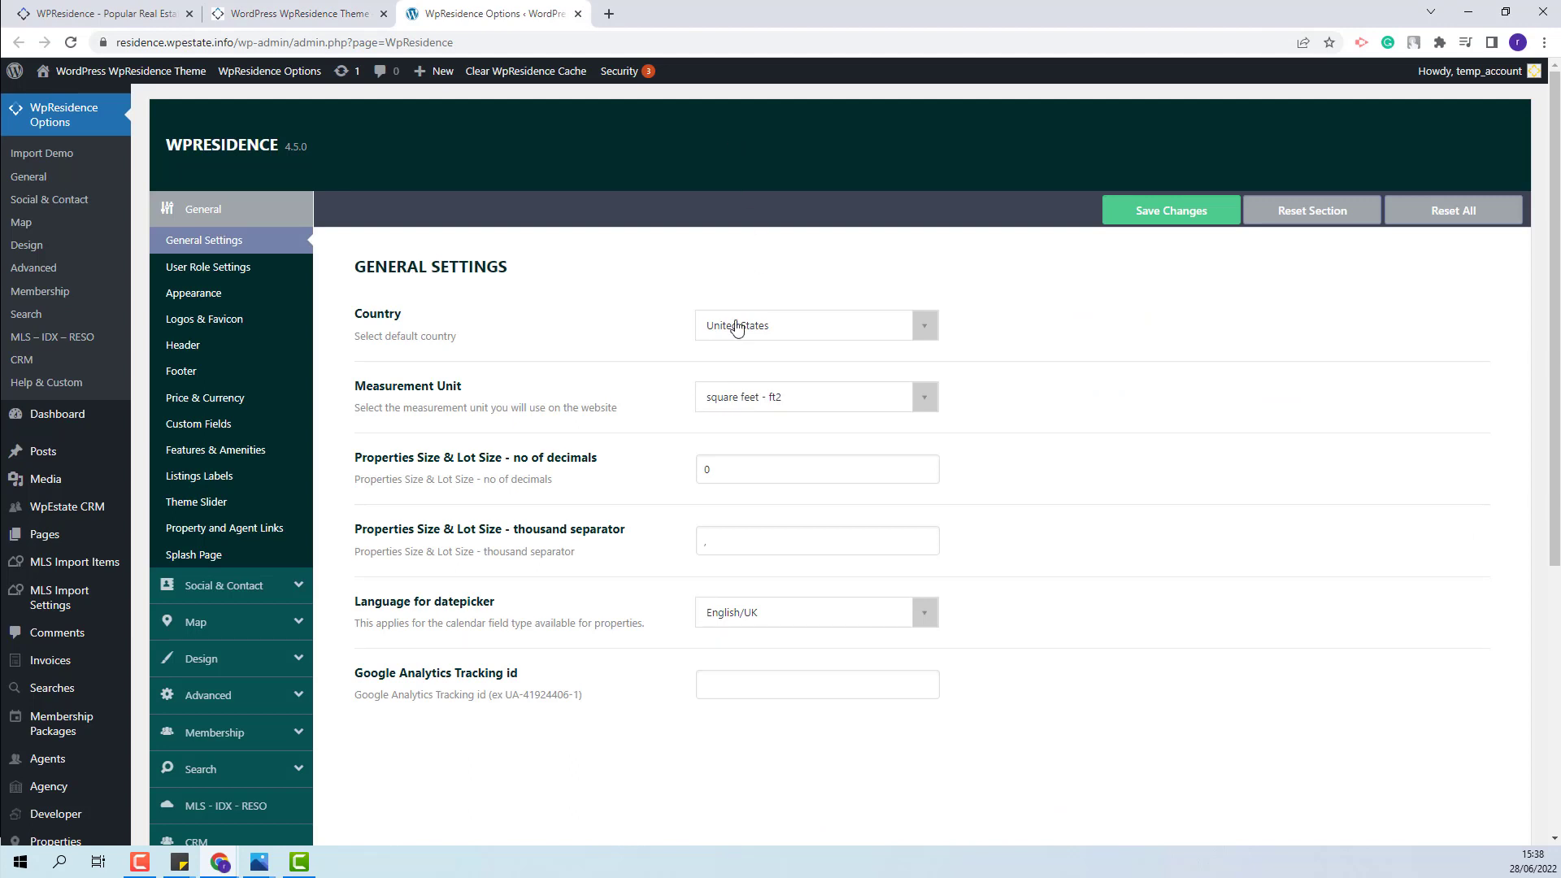
click(192, 325)
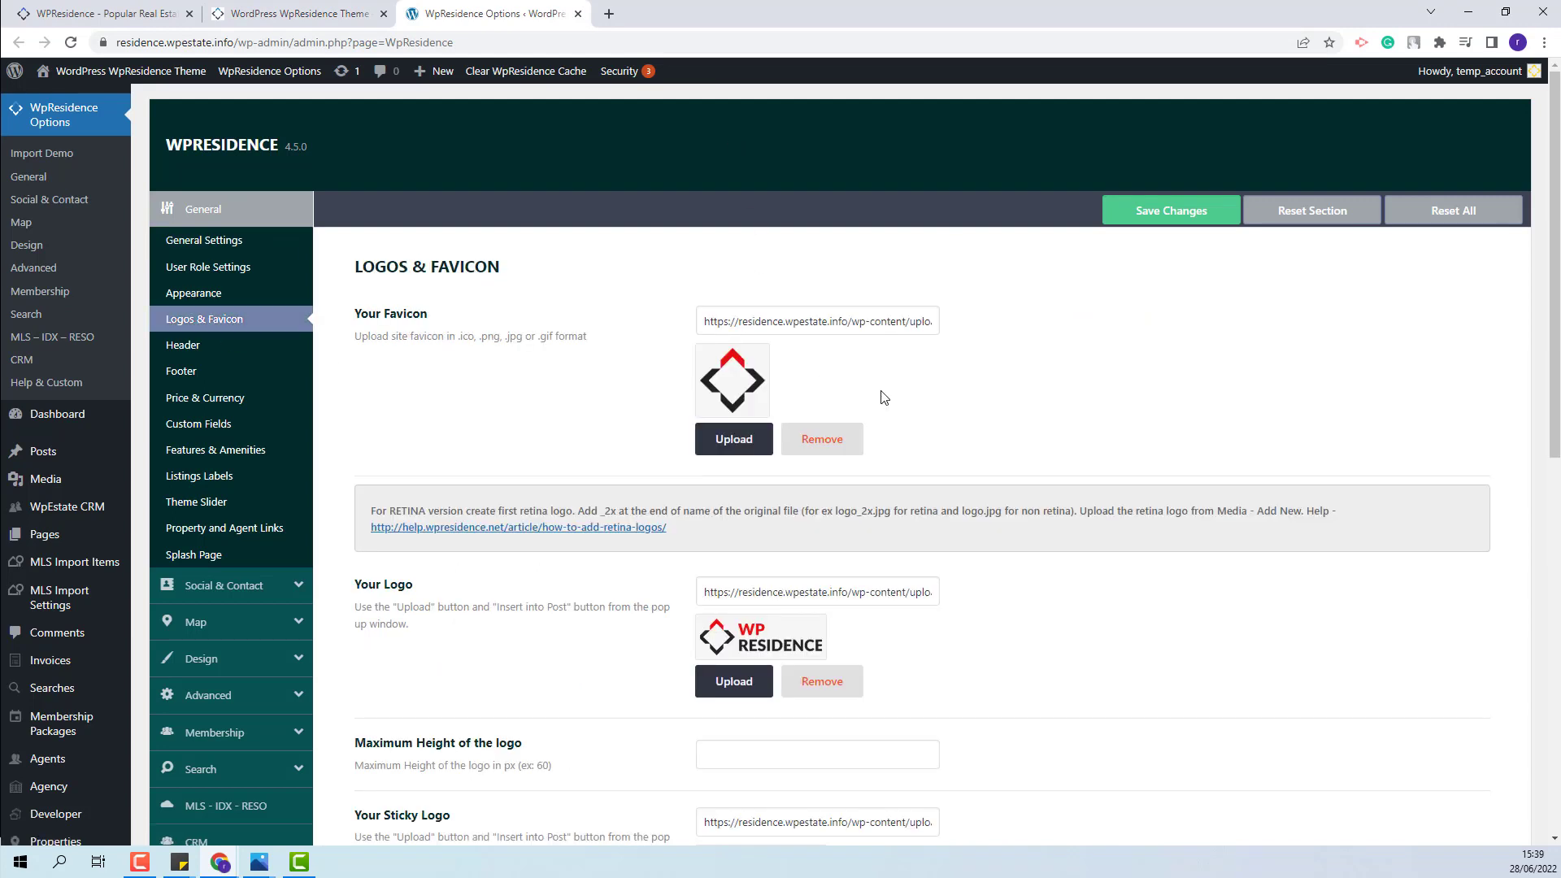
scroll(884, 398, down, 3)
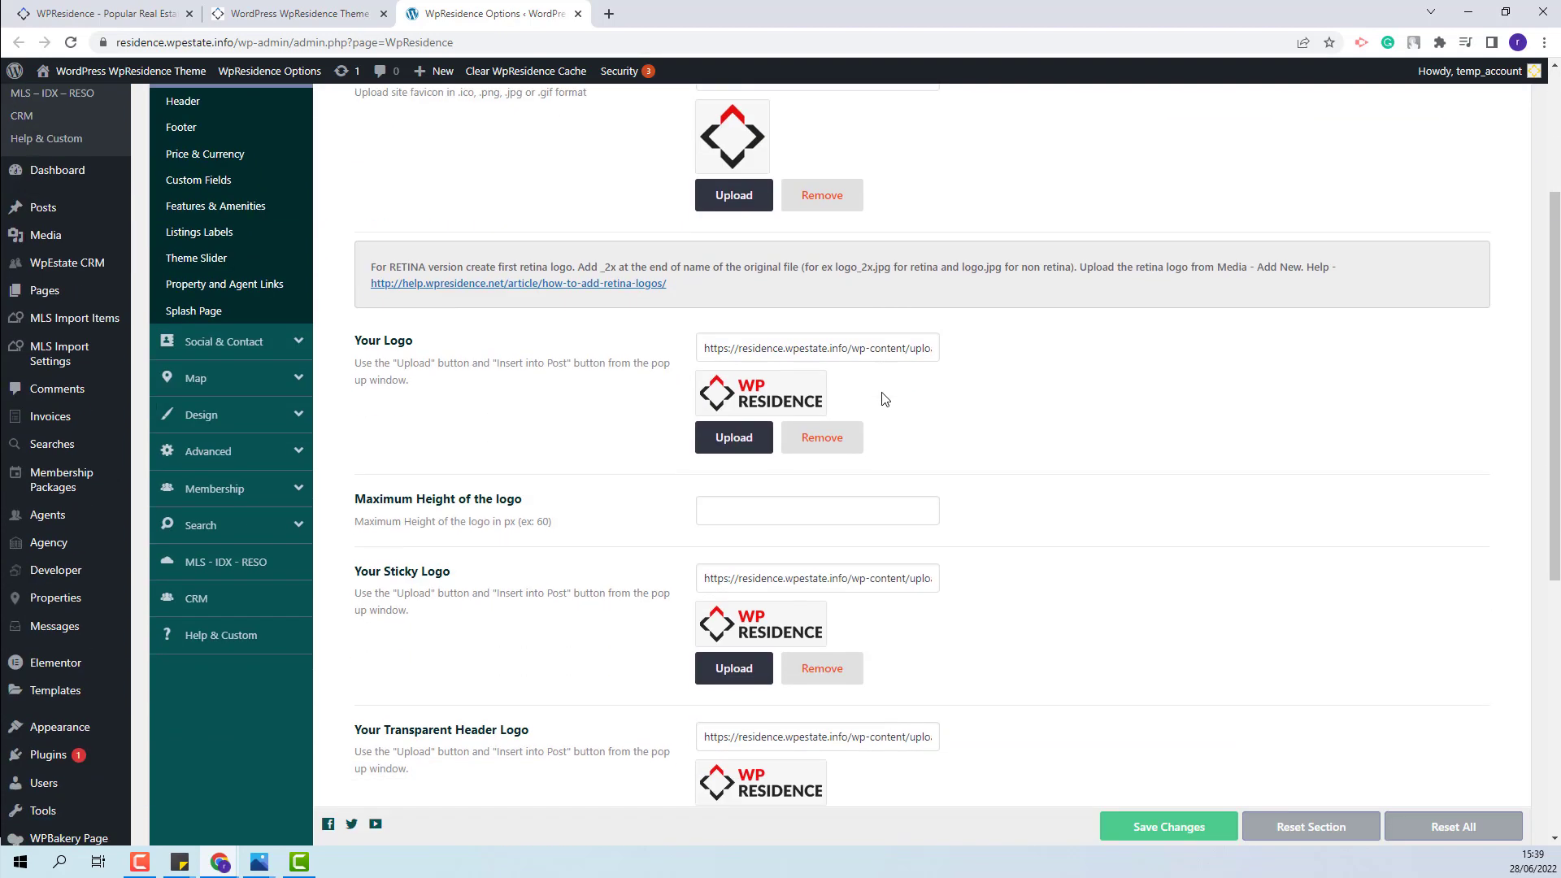
scroll(883, 402, down, 6)
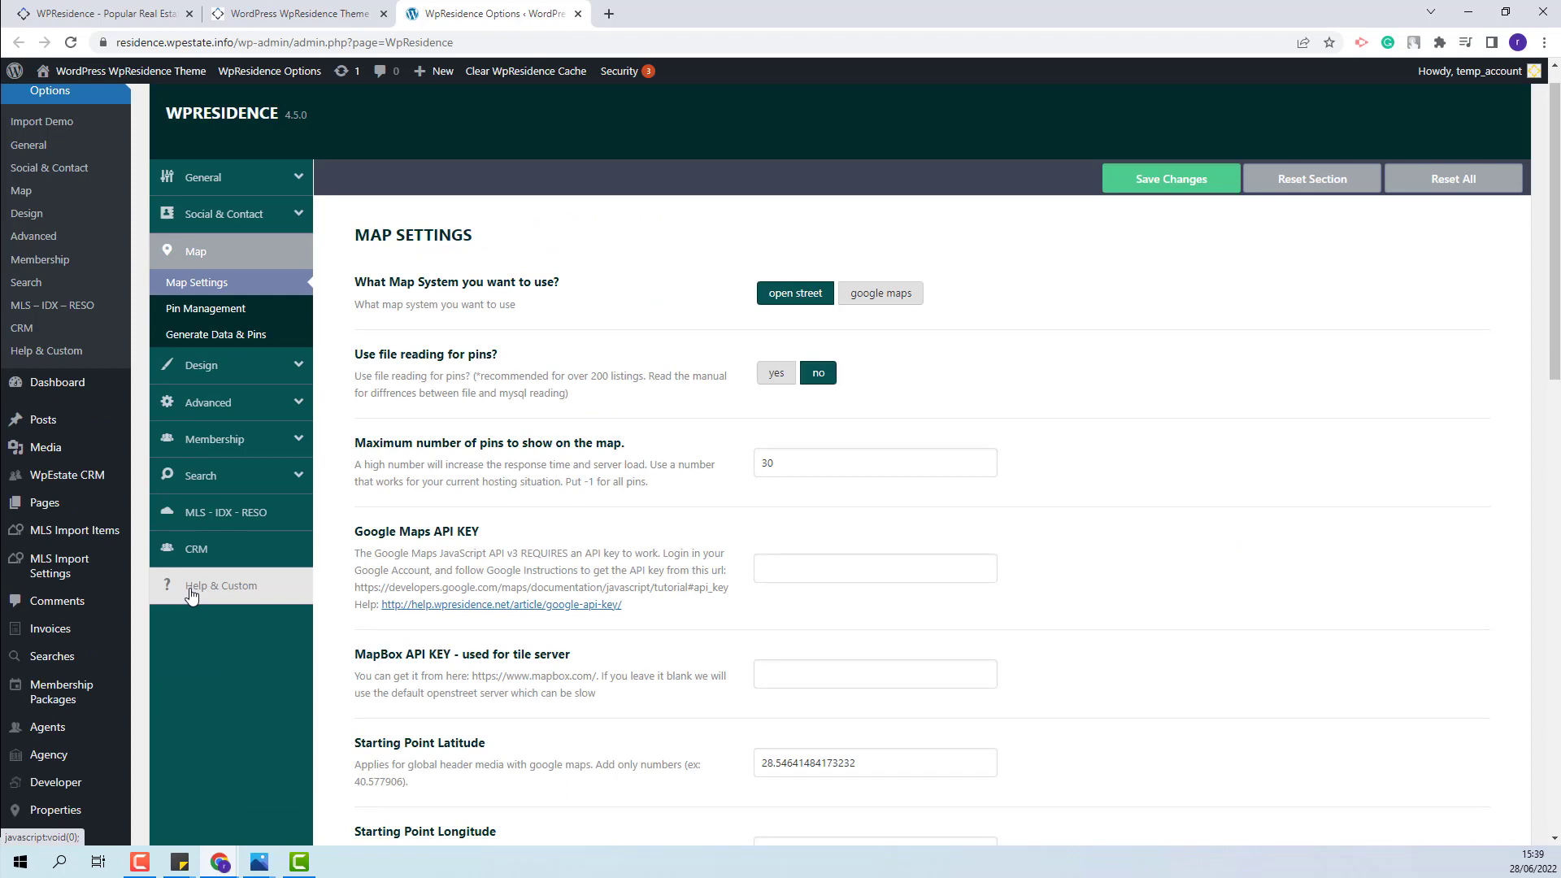
- Set the map system to google maps in Map Settings and go to the Google Maps API key field
click(875, 295)
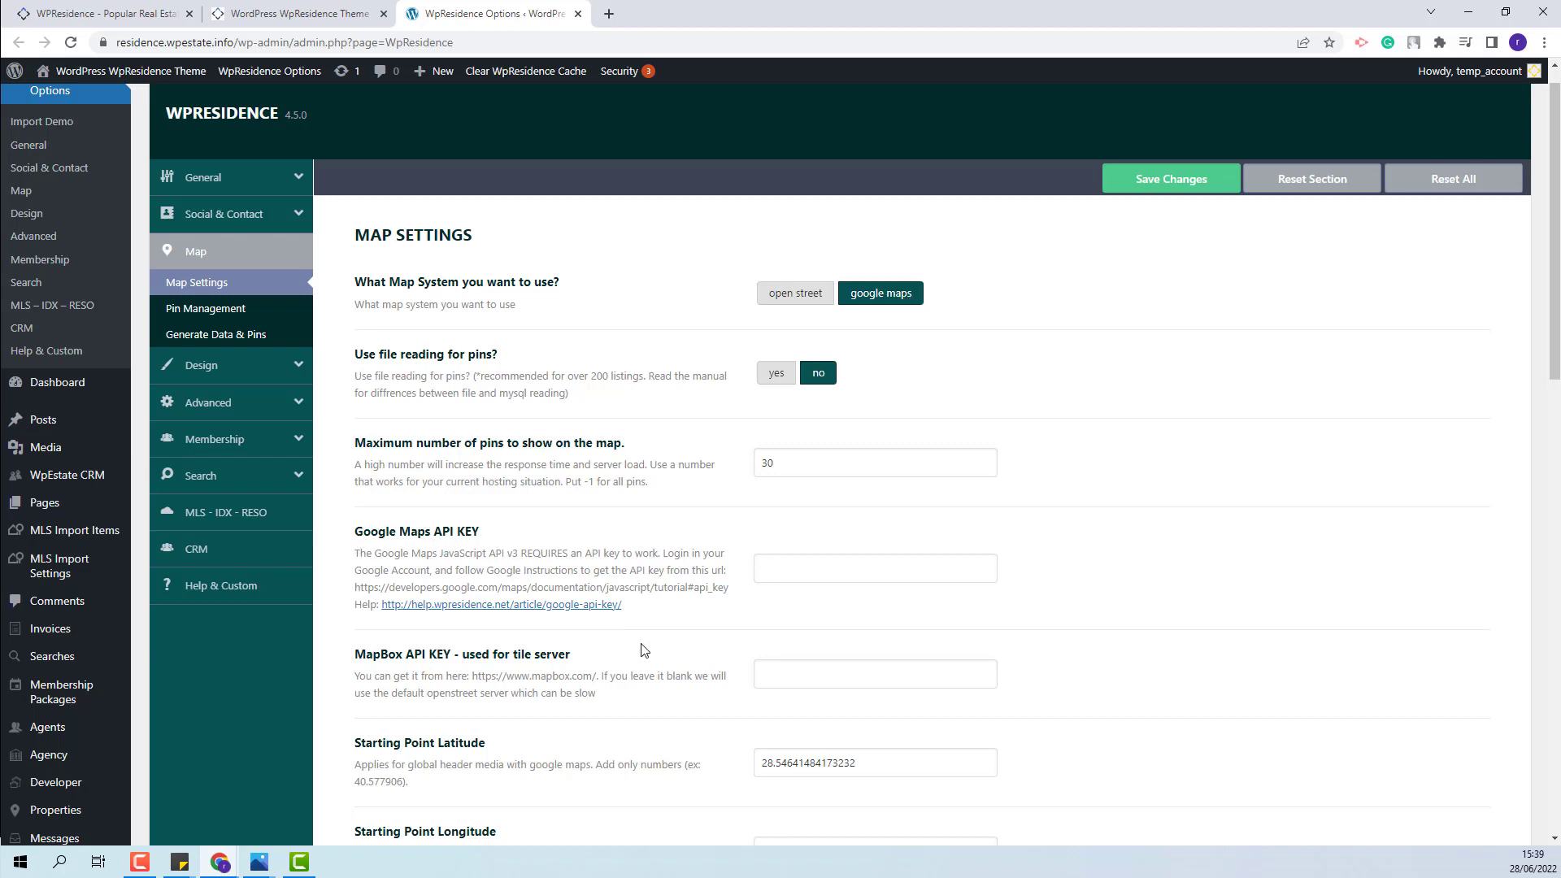
click(791, 573)
- Review the Membership options, including the PayPal, Stripe and WooCommerce payment settings
click(203, 440)
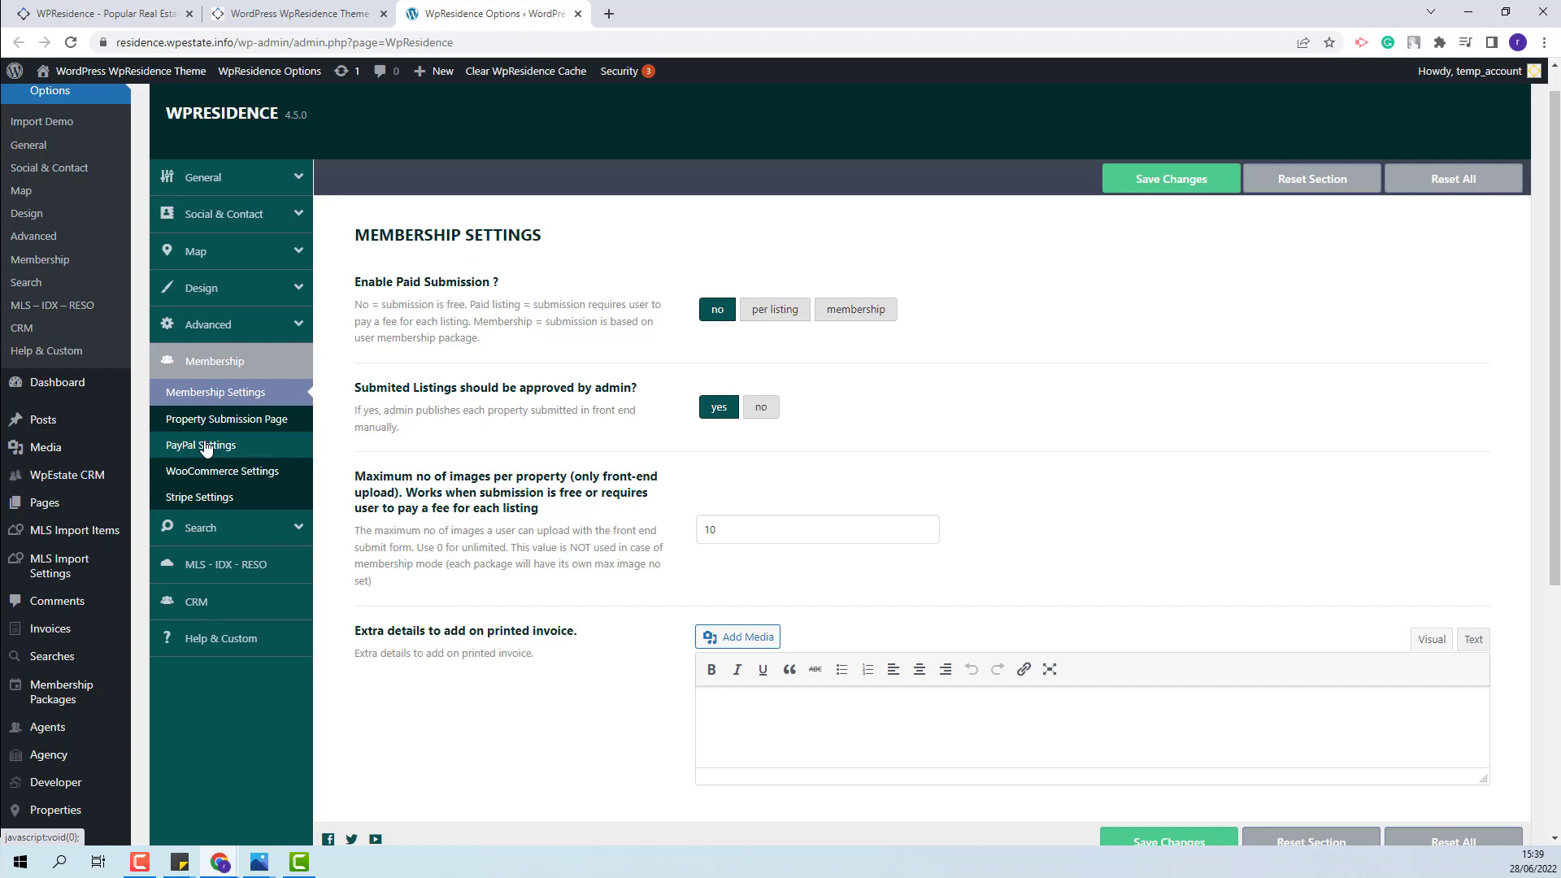
click(203, 446)
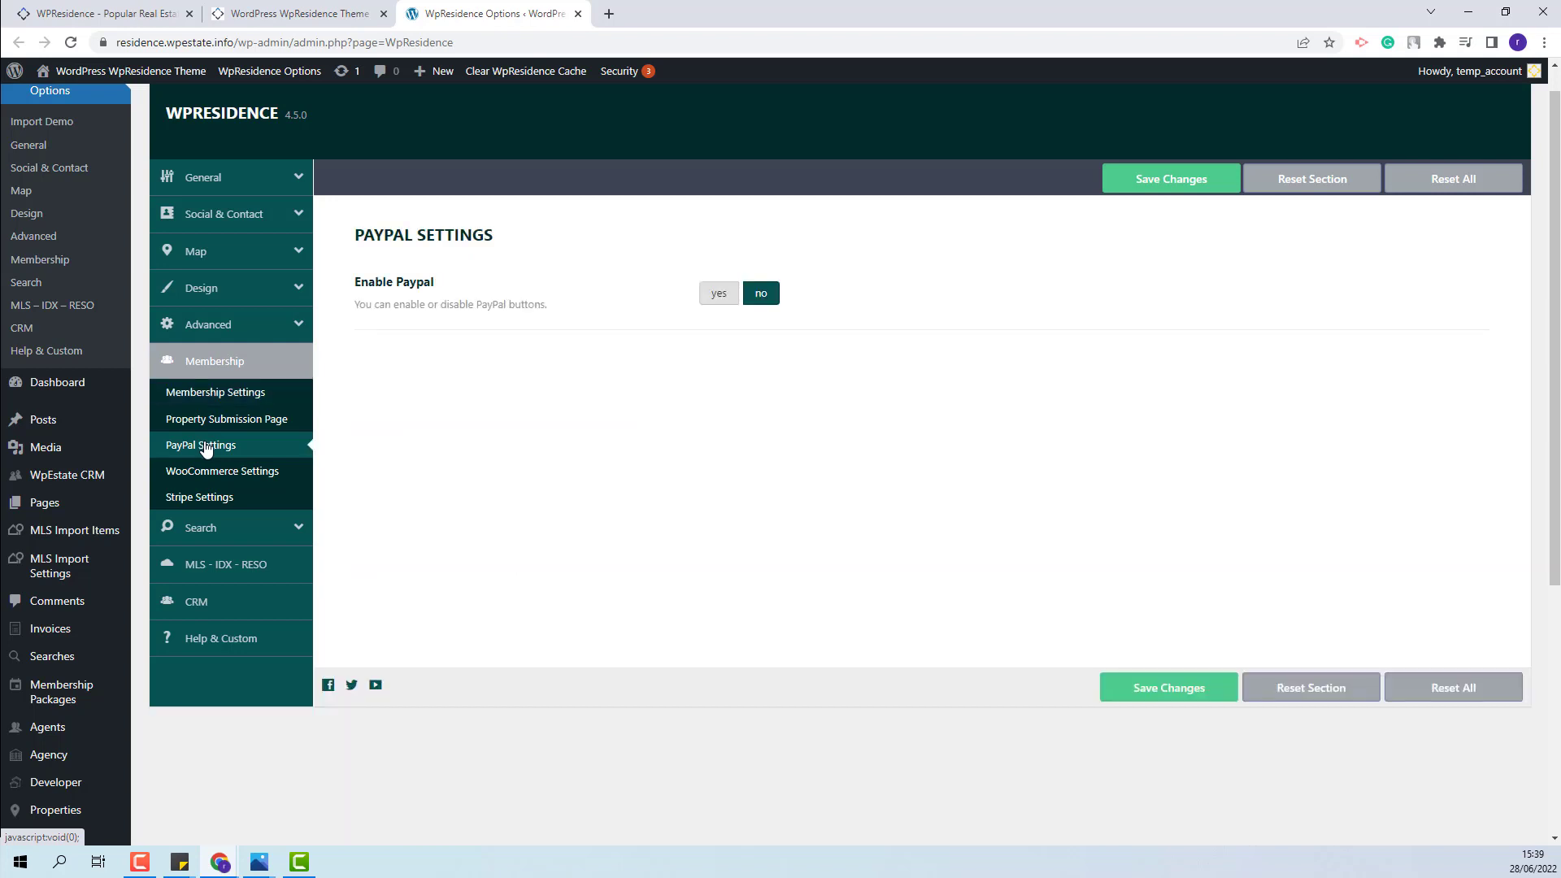
click(201, 497)
click(175, 477)
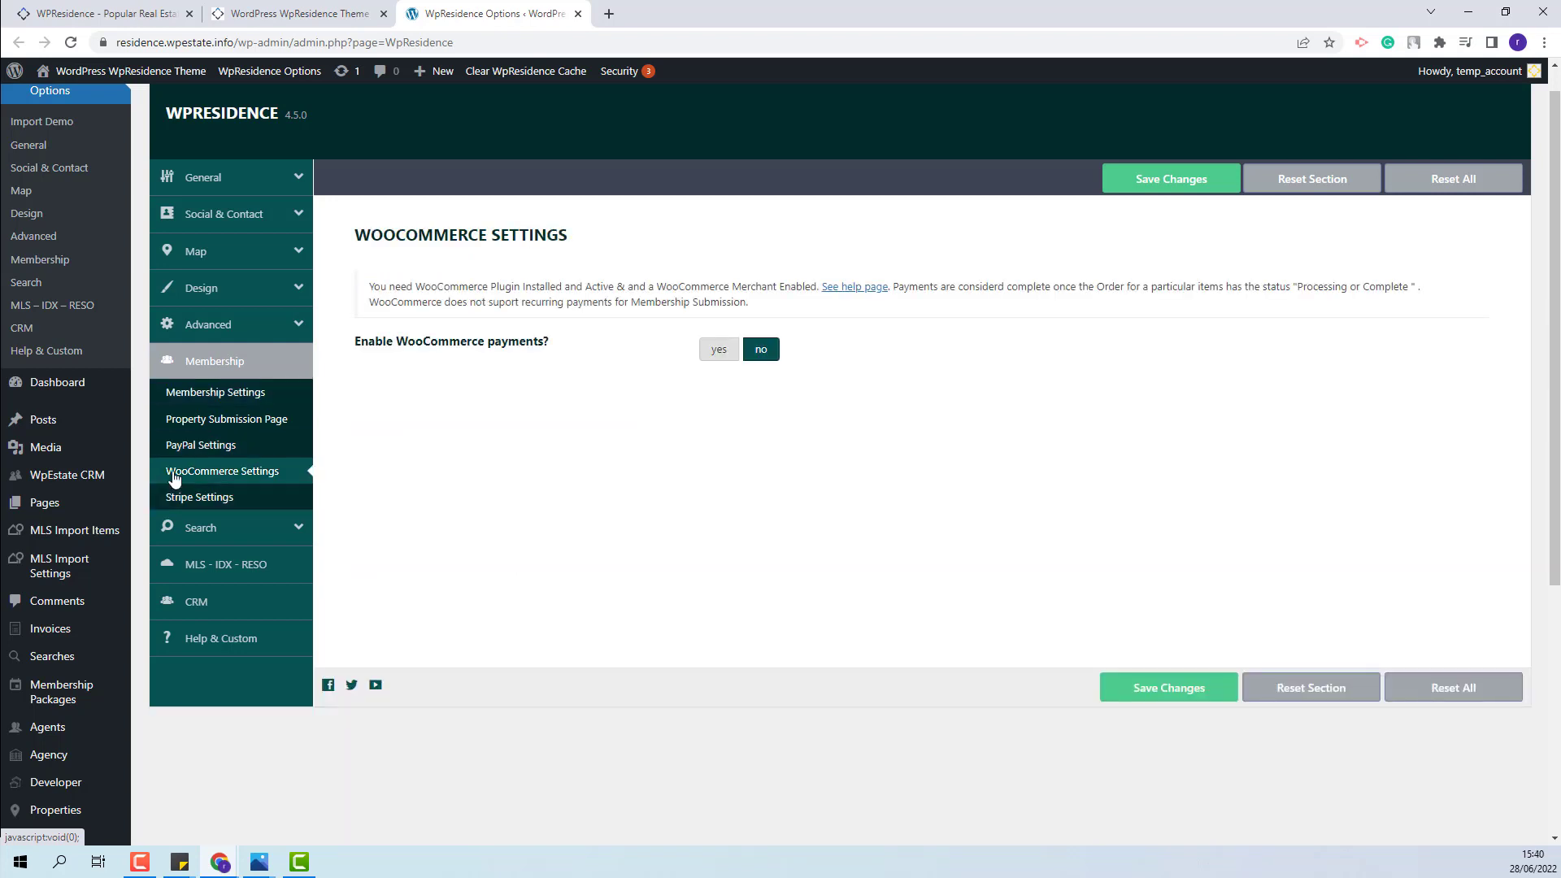
- Review the Advanced Search Display and Advanced Search Form settings
click(189, 528)
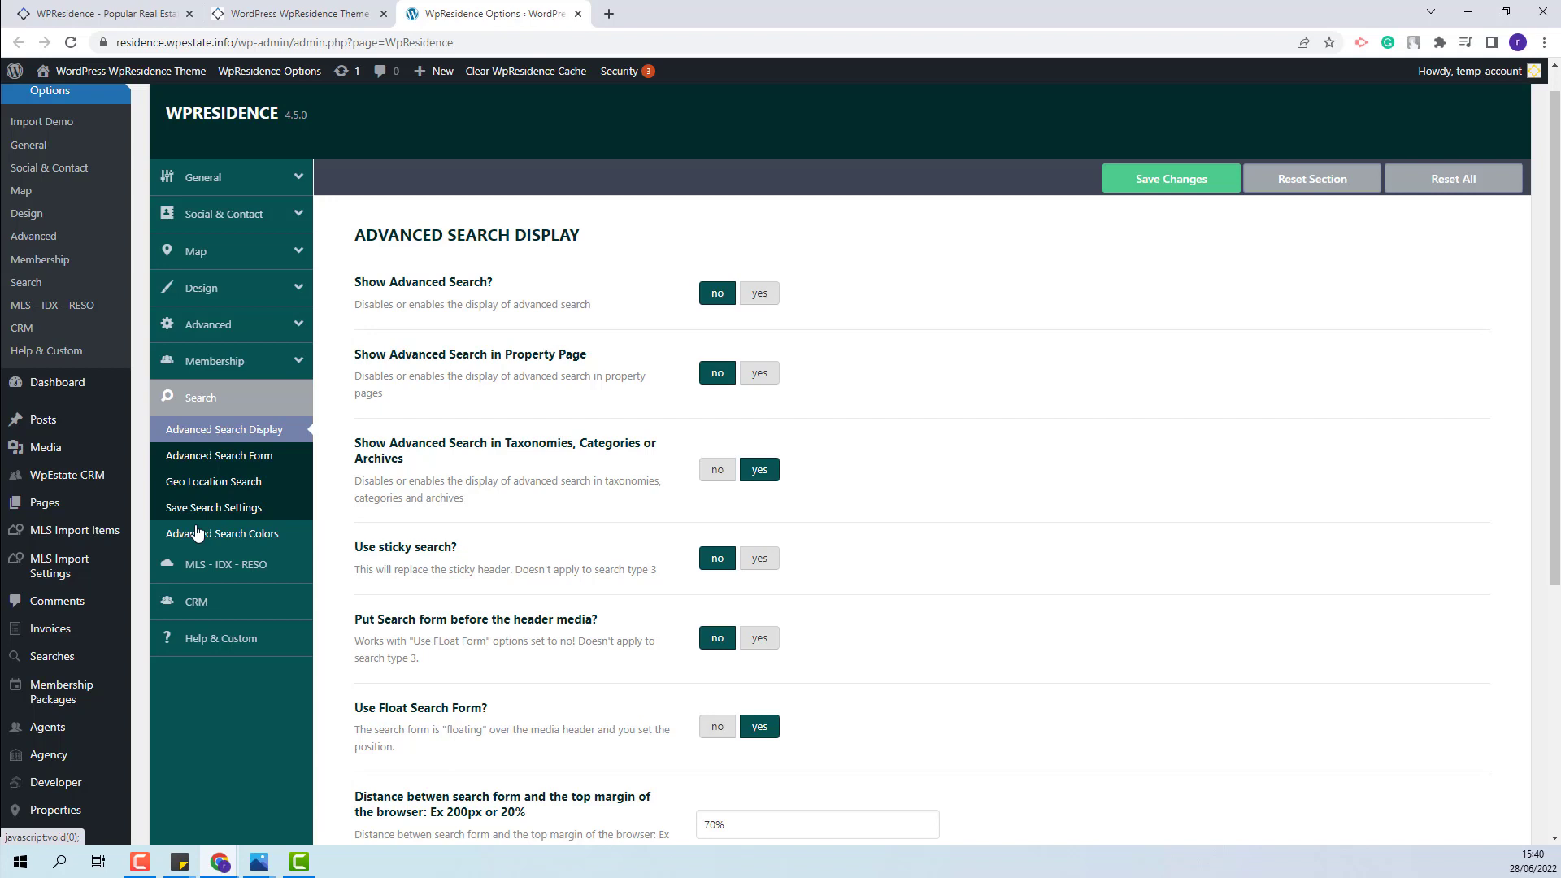
click(213, 456)
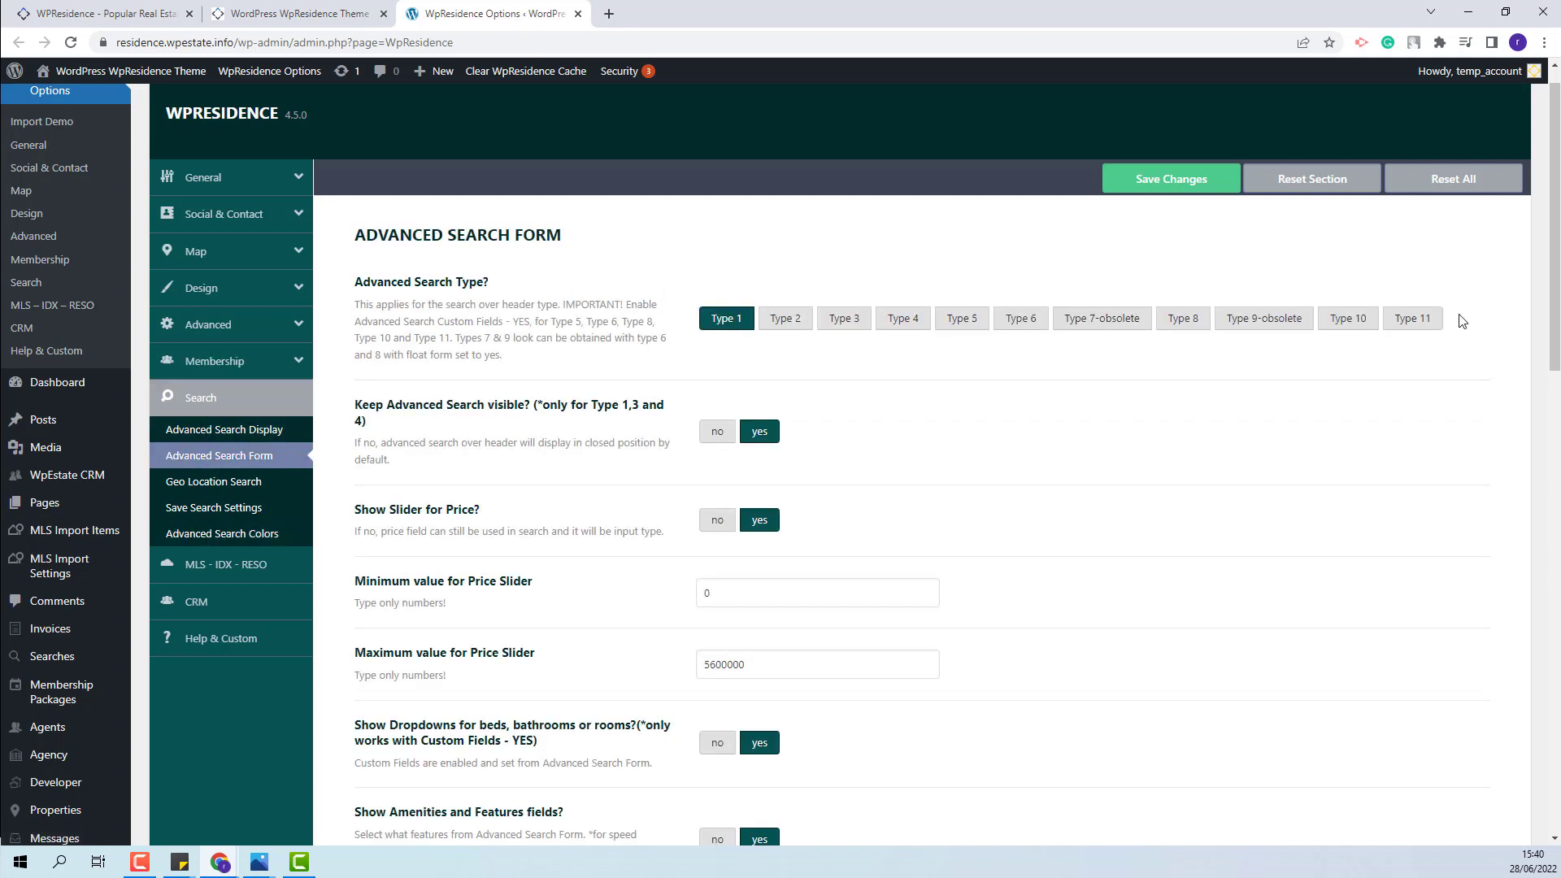
scroll(325, 569, down, 1)
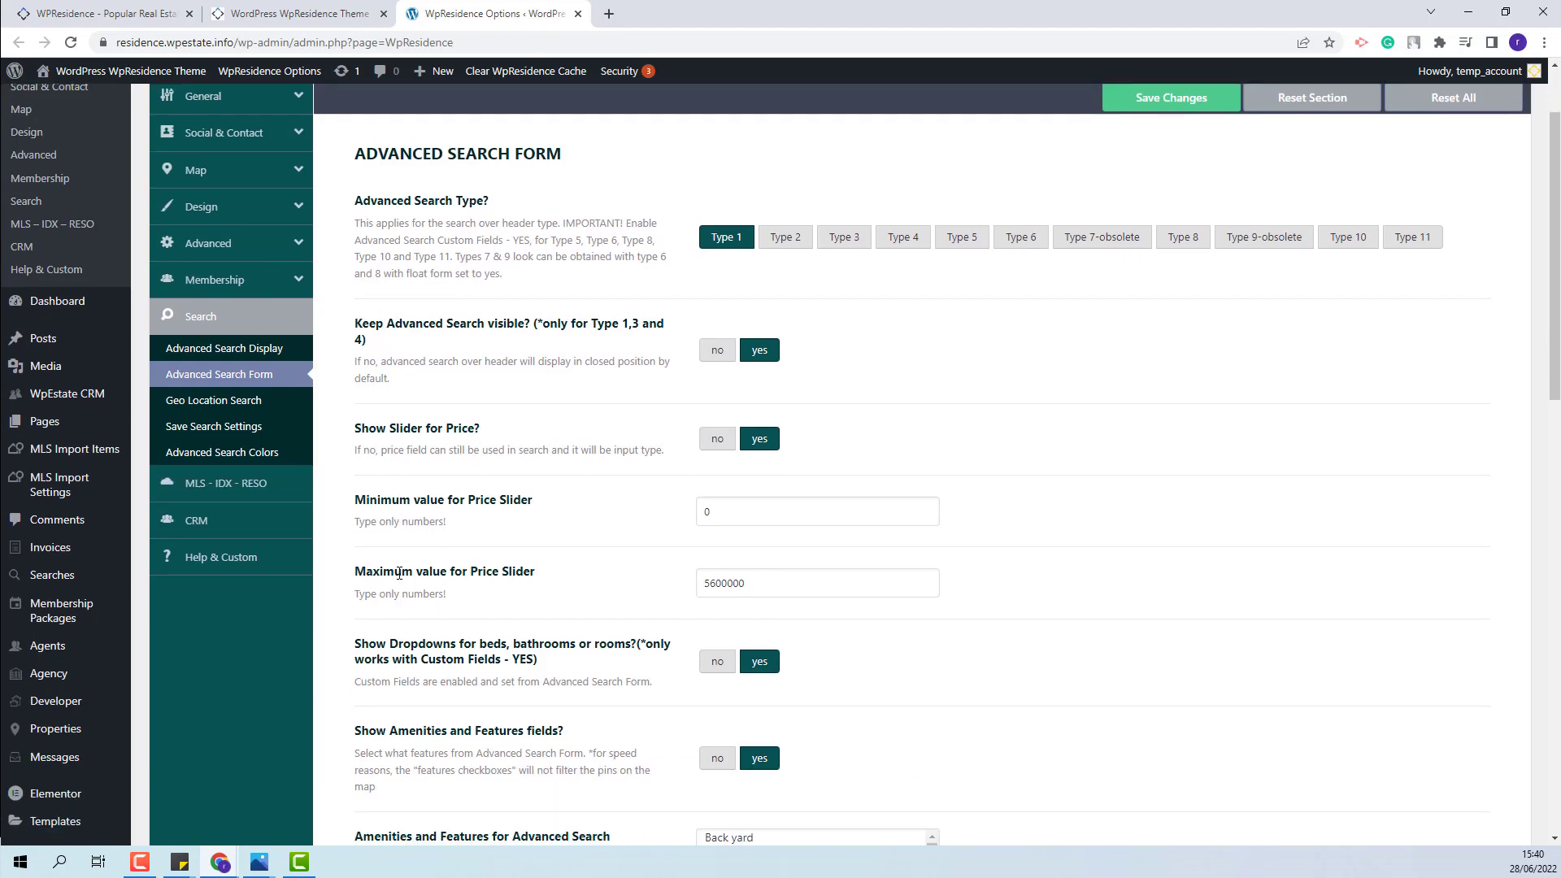
- Set the WordPress permalink structure to Post name and save the changes
scroll(399, 573, down, 3)
mouse_move(38, 772)
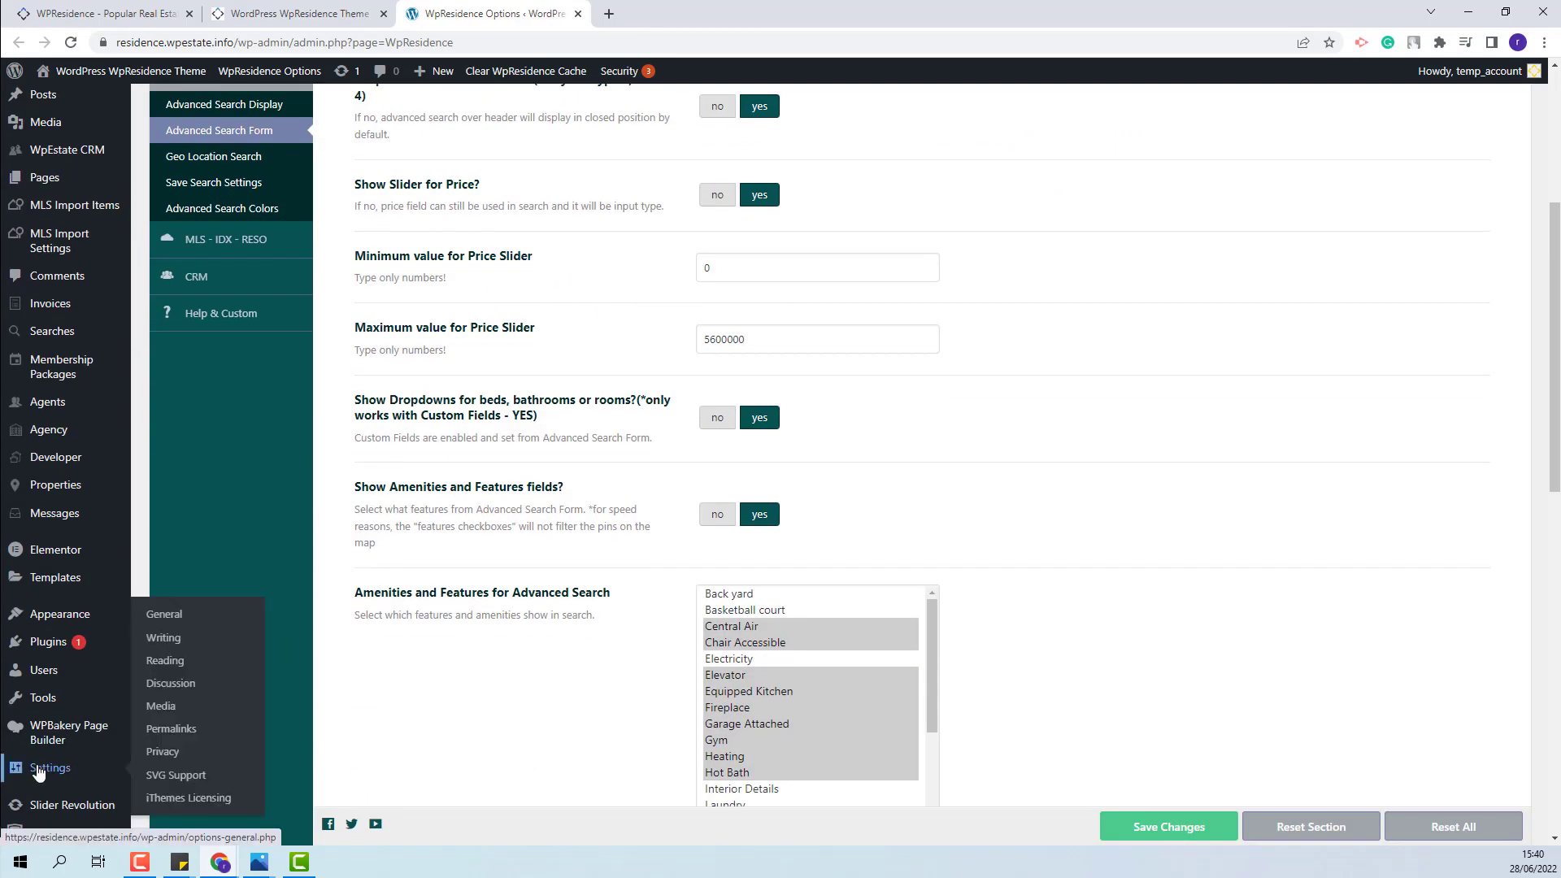
click(170, 728)
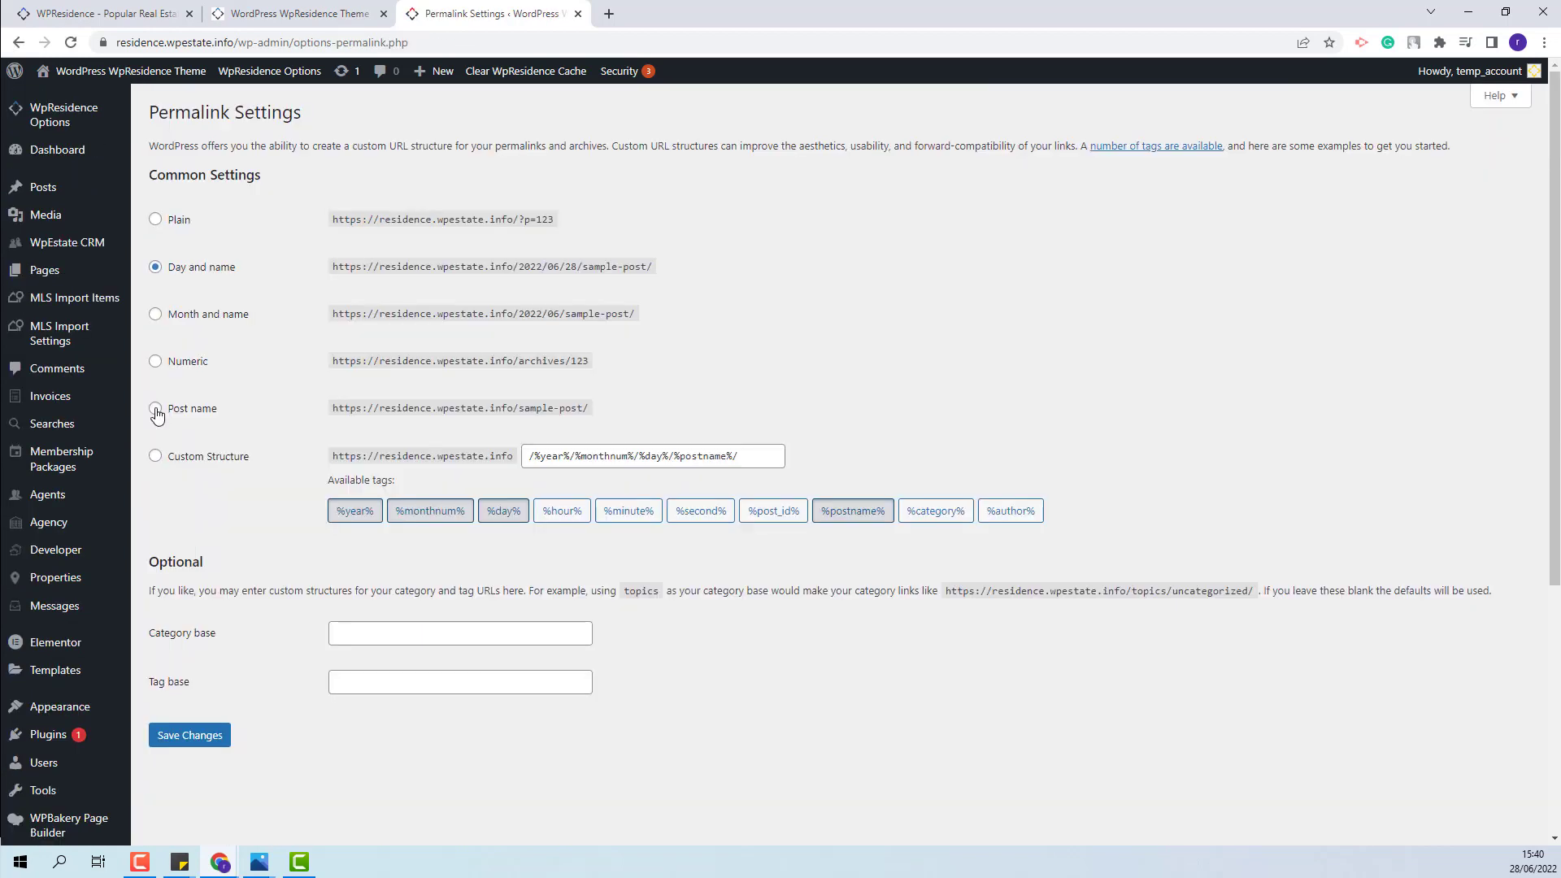
click(155, 408)
click(189, 735)
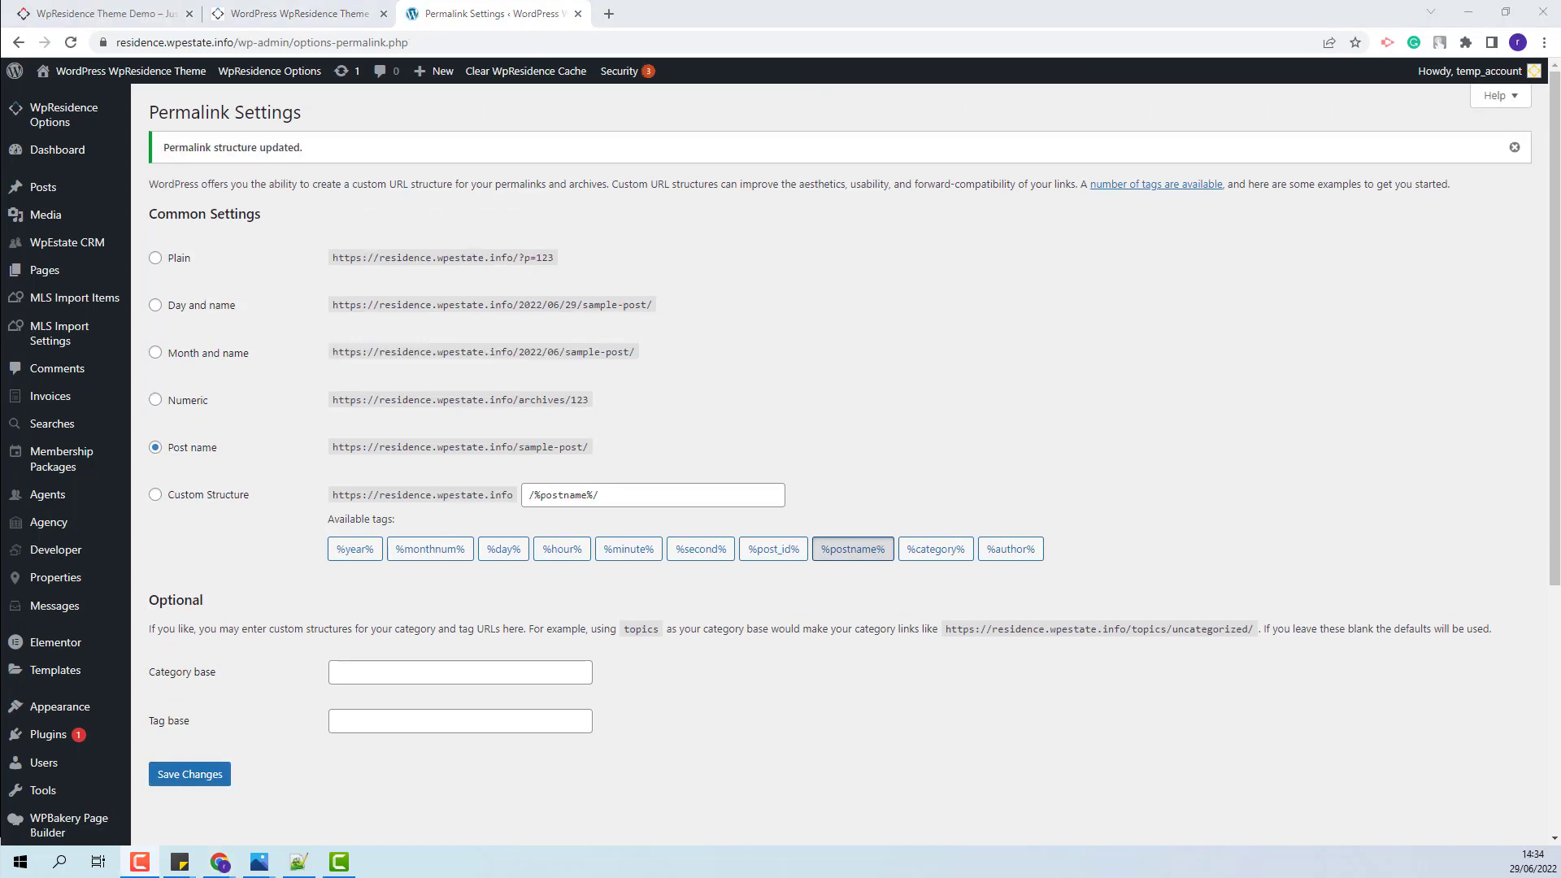
- View the homepage down to its neighbourhoods section and open the page with Elementor in a new browser tab
click(297, 13)
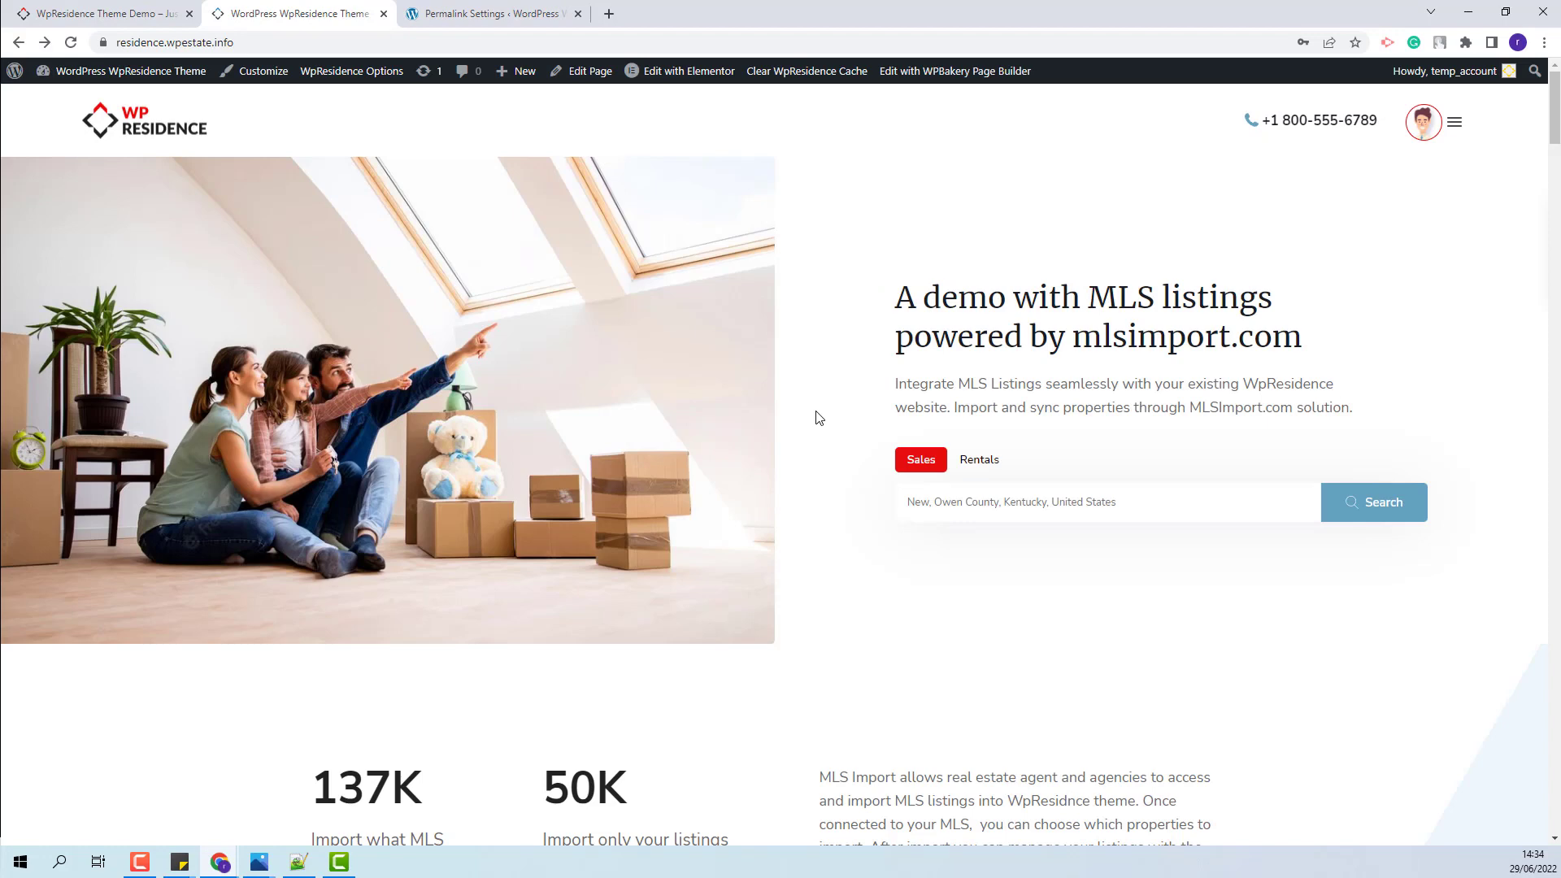
scroll(1352, 407, down, 4)
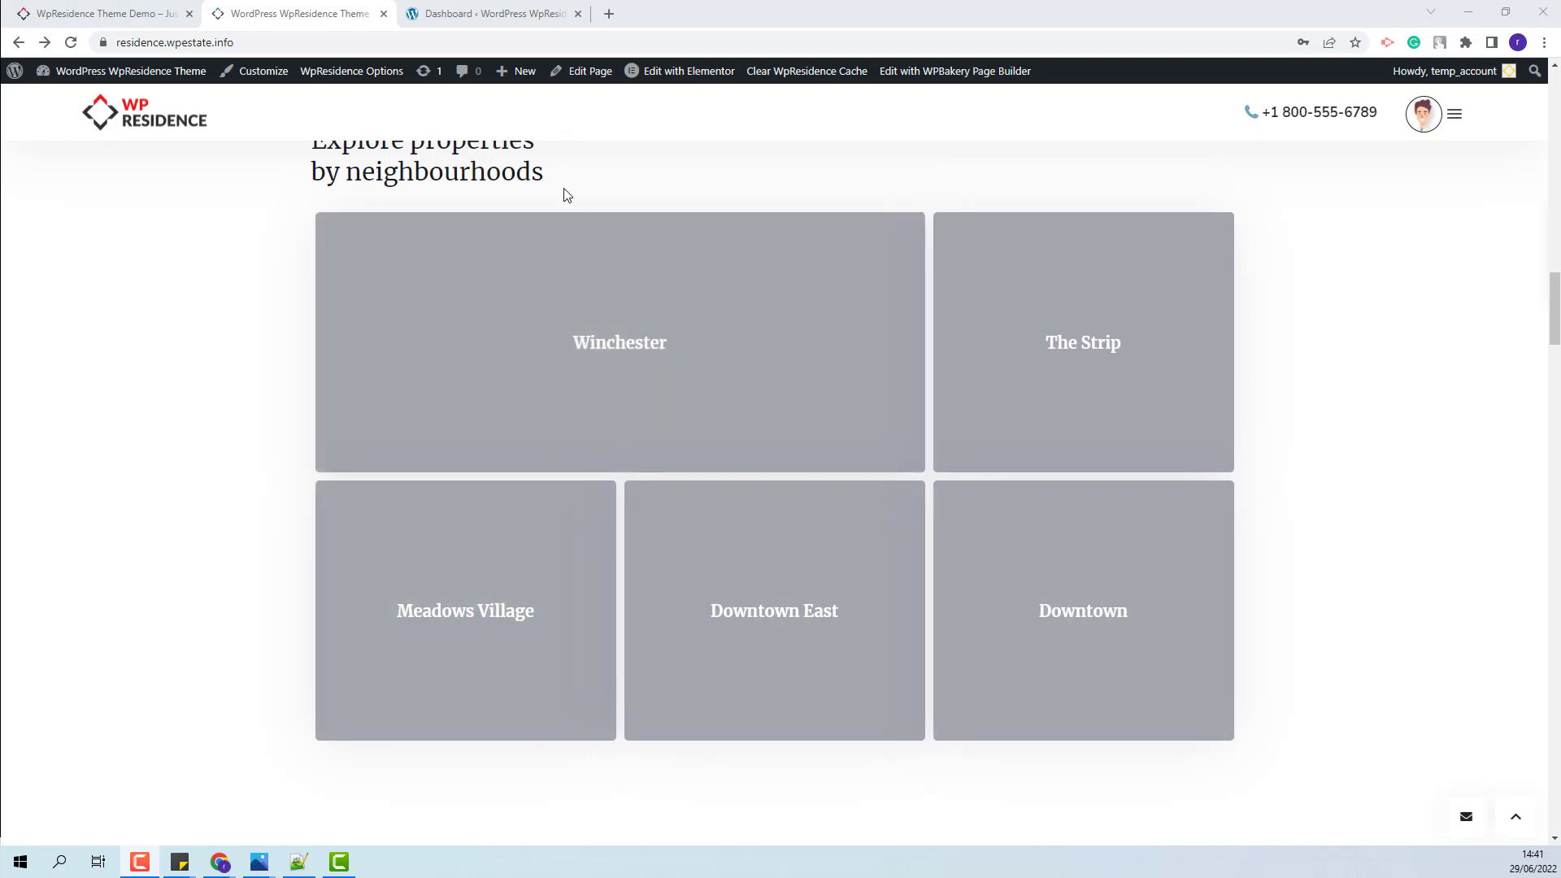
mouse_move(692, 72)
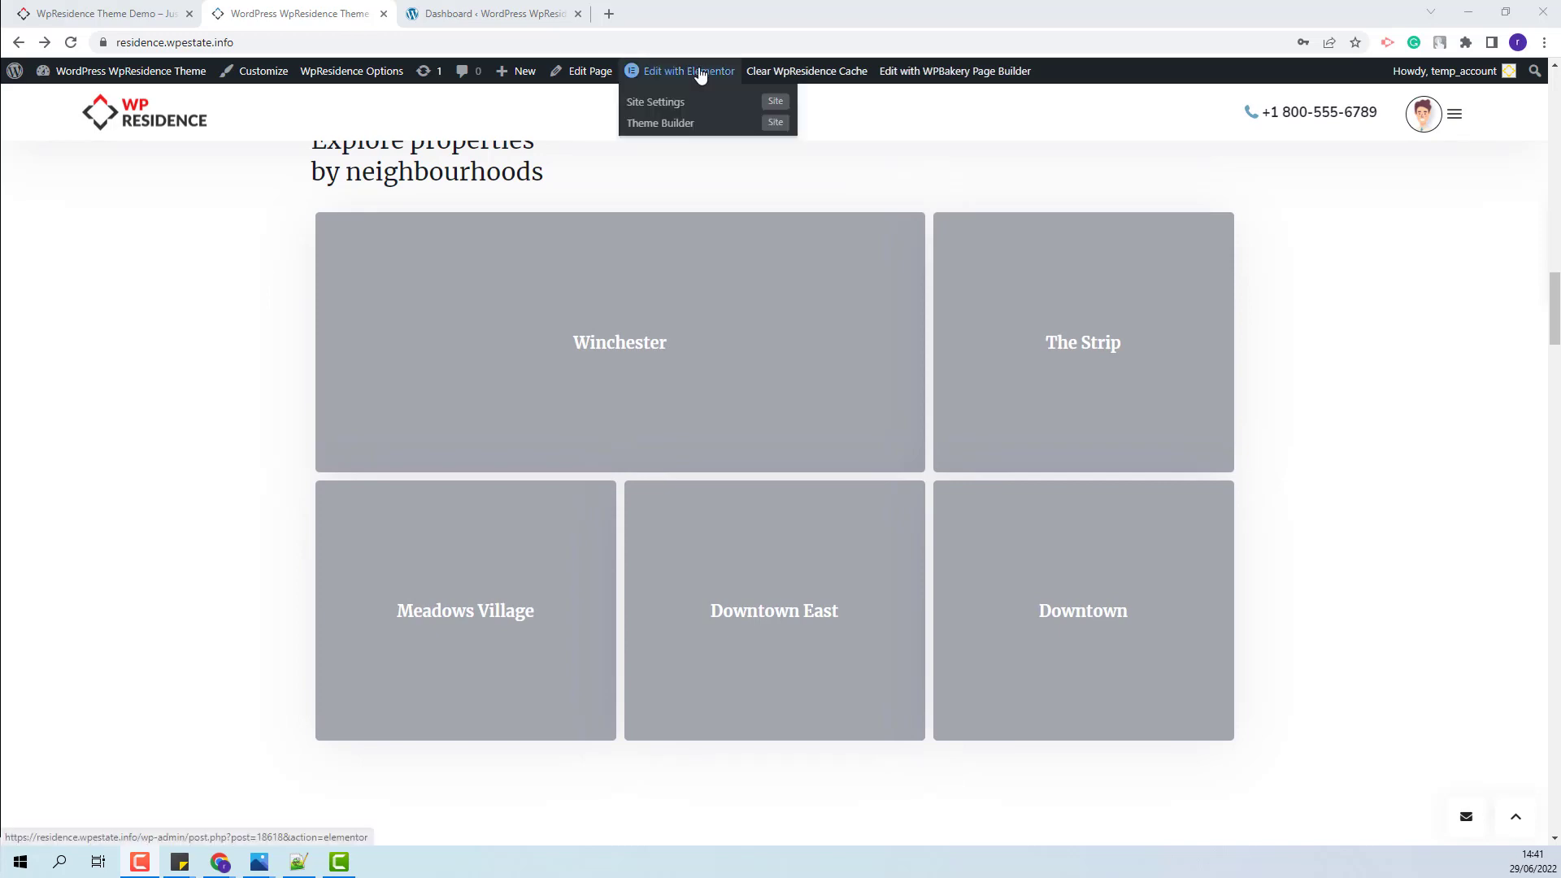
middle_click(675, 73)
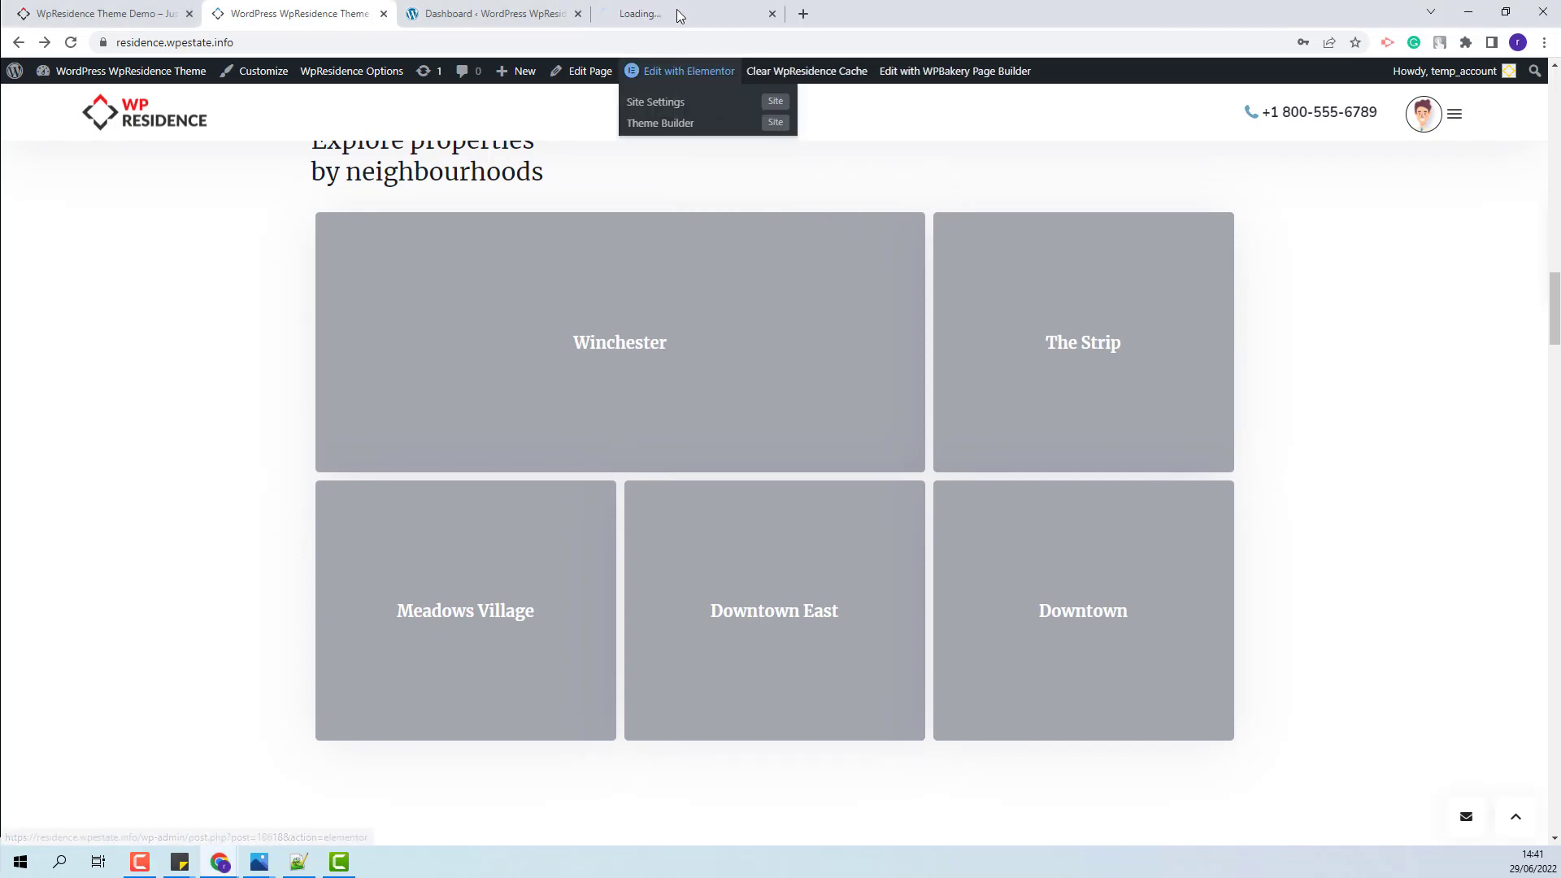
click(680, 13)
- Select the WpResidence Grids widget under "Explore properties by neighbourhoods" and check its Pick Categories options, keeping Area
scroll(1113, 404, down, 15)
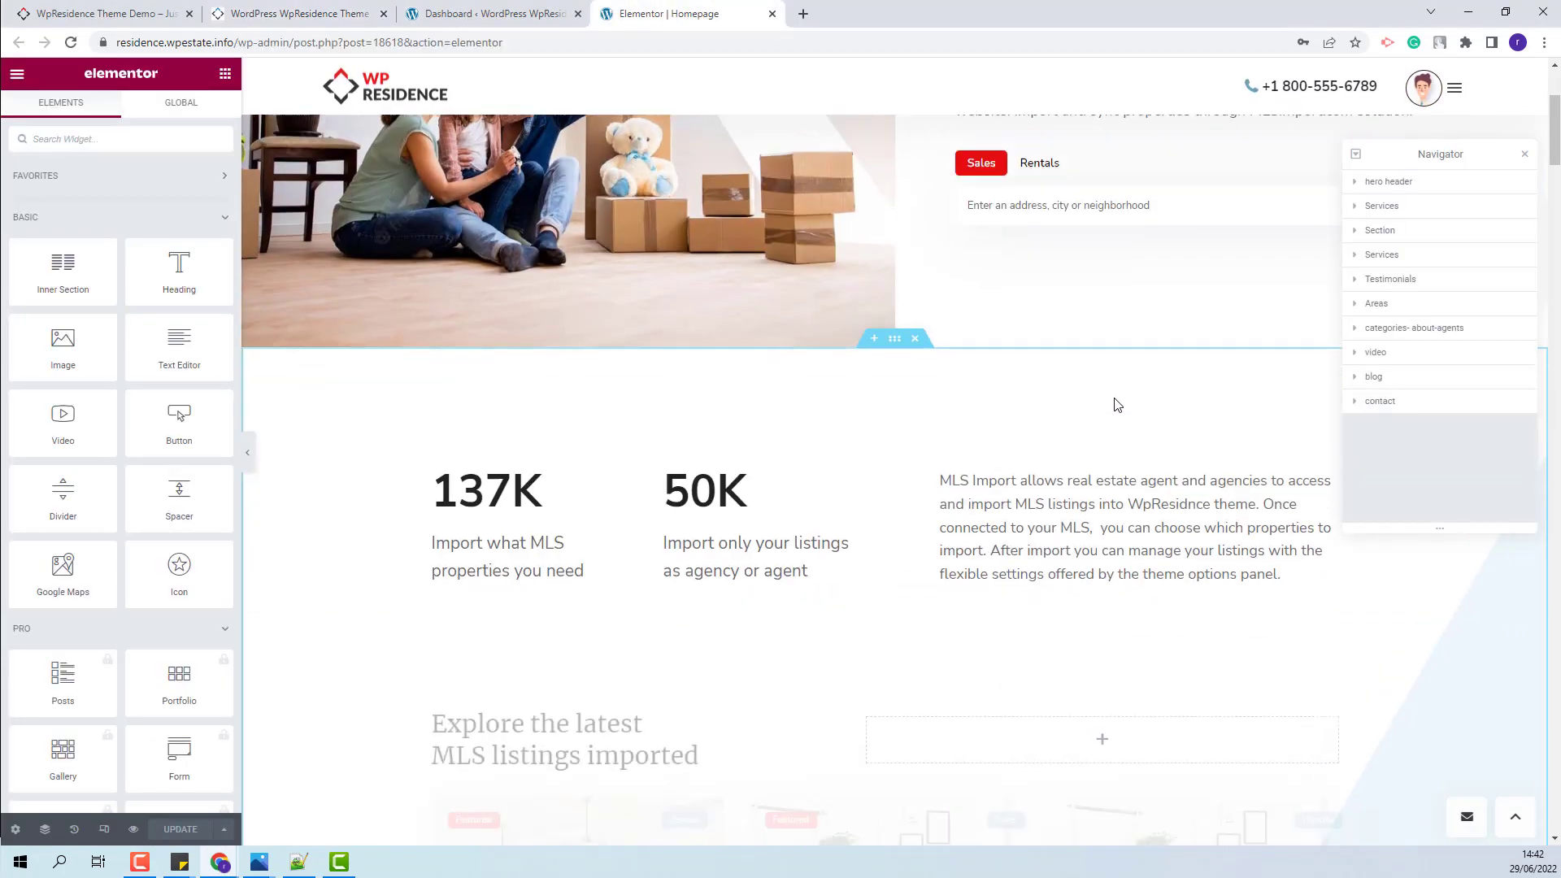
scroll(1114, 404, down, 8)
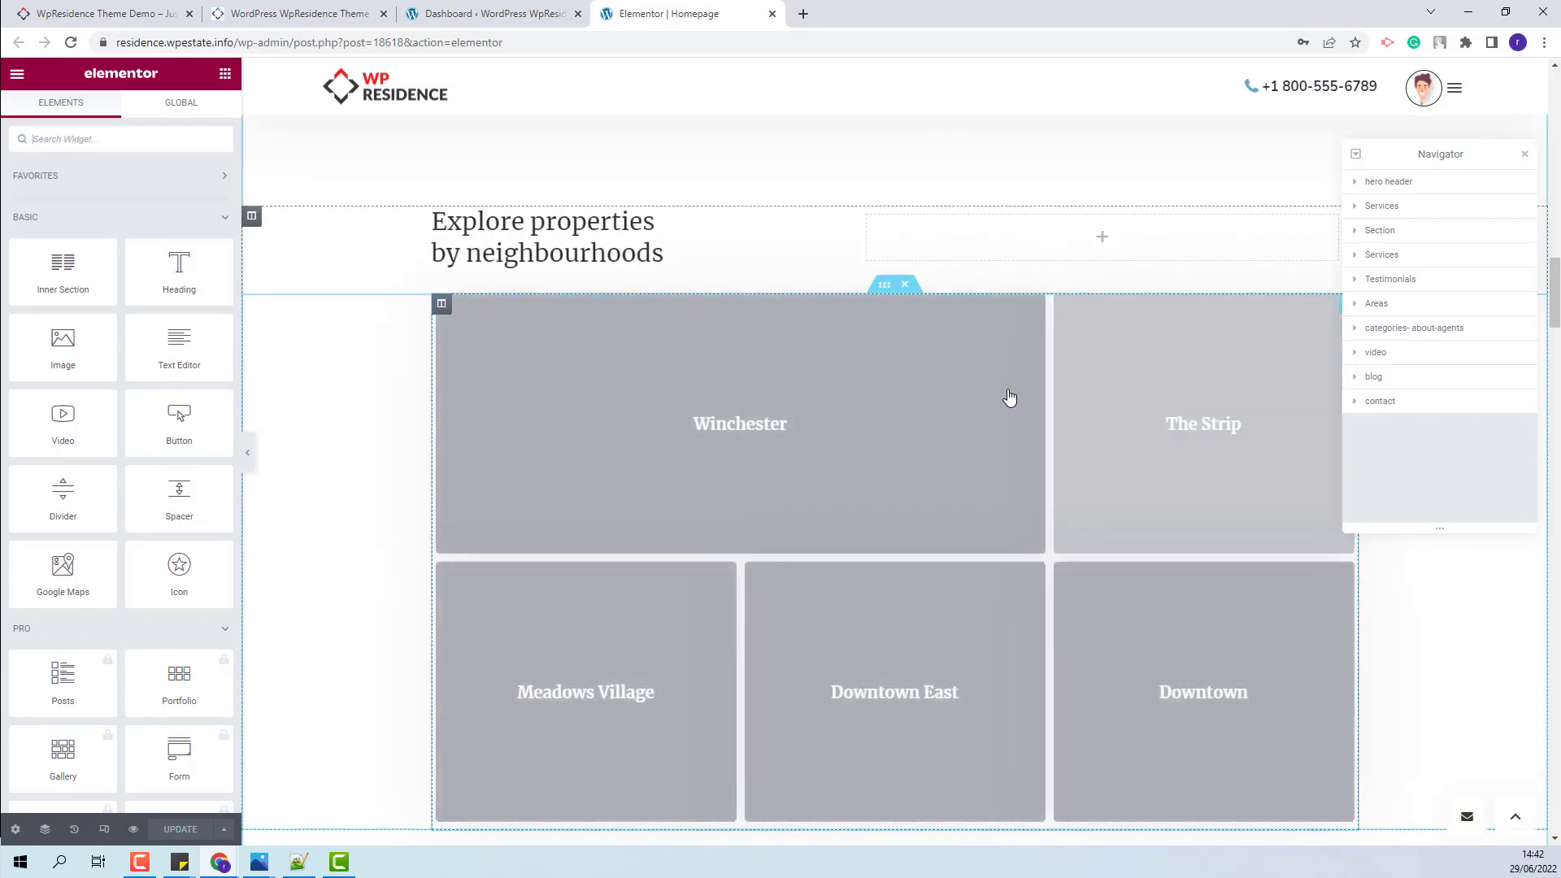
click(863, 485)
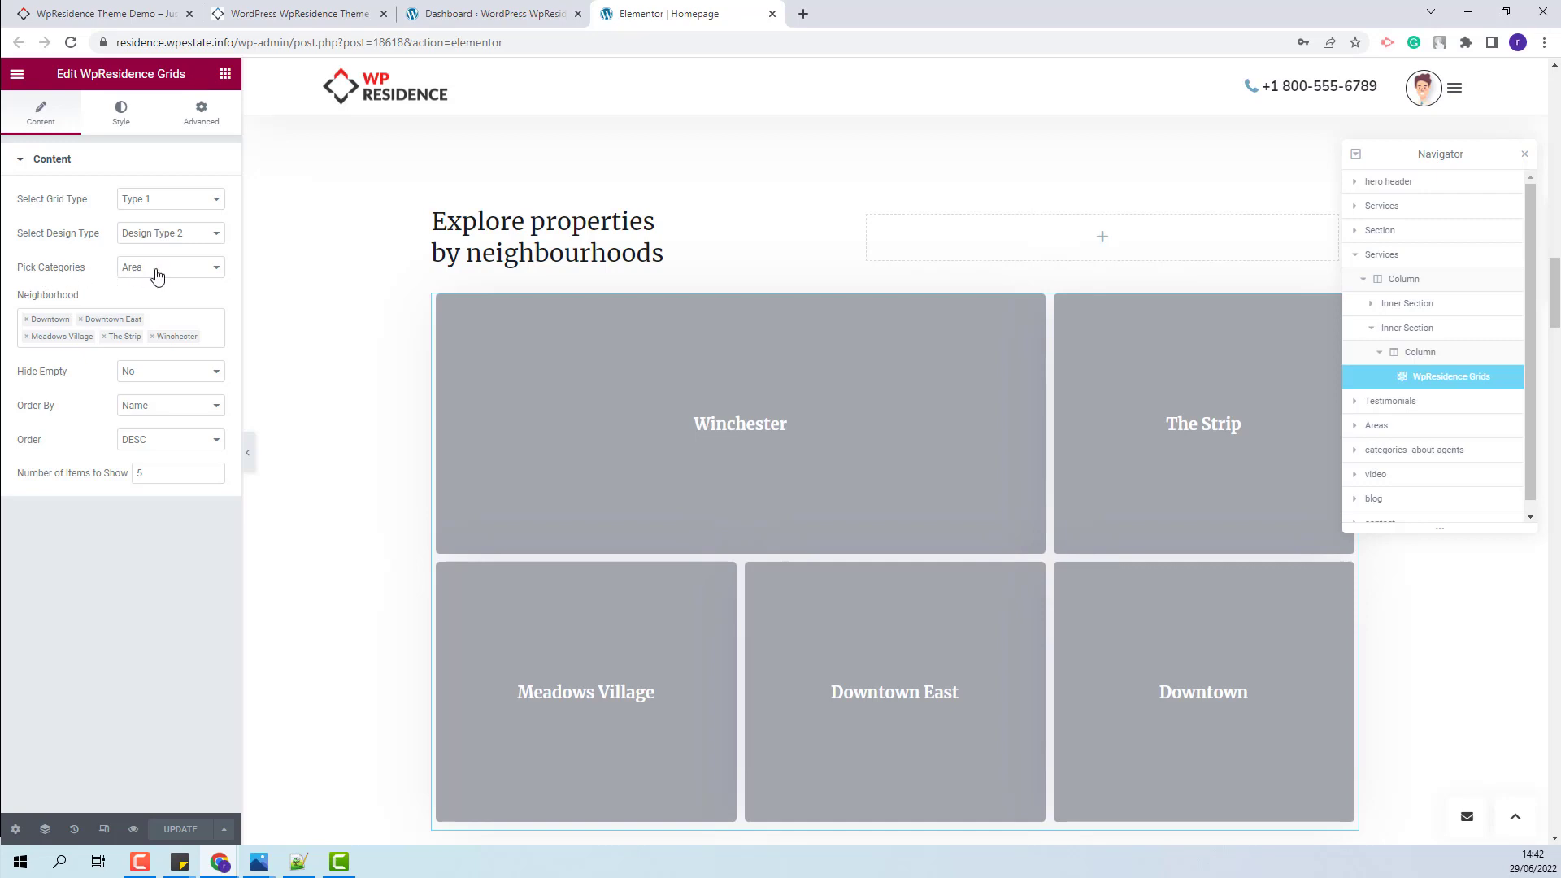
click(157, 273)
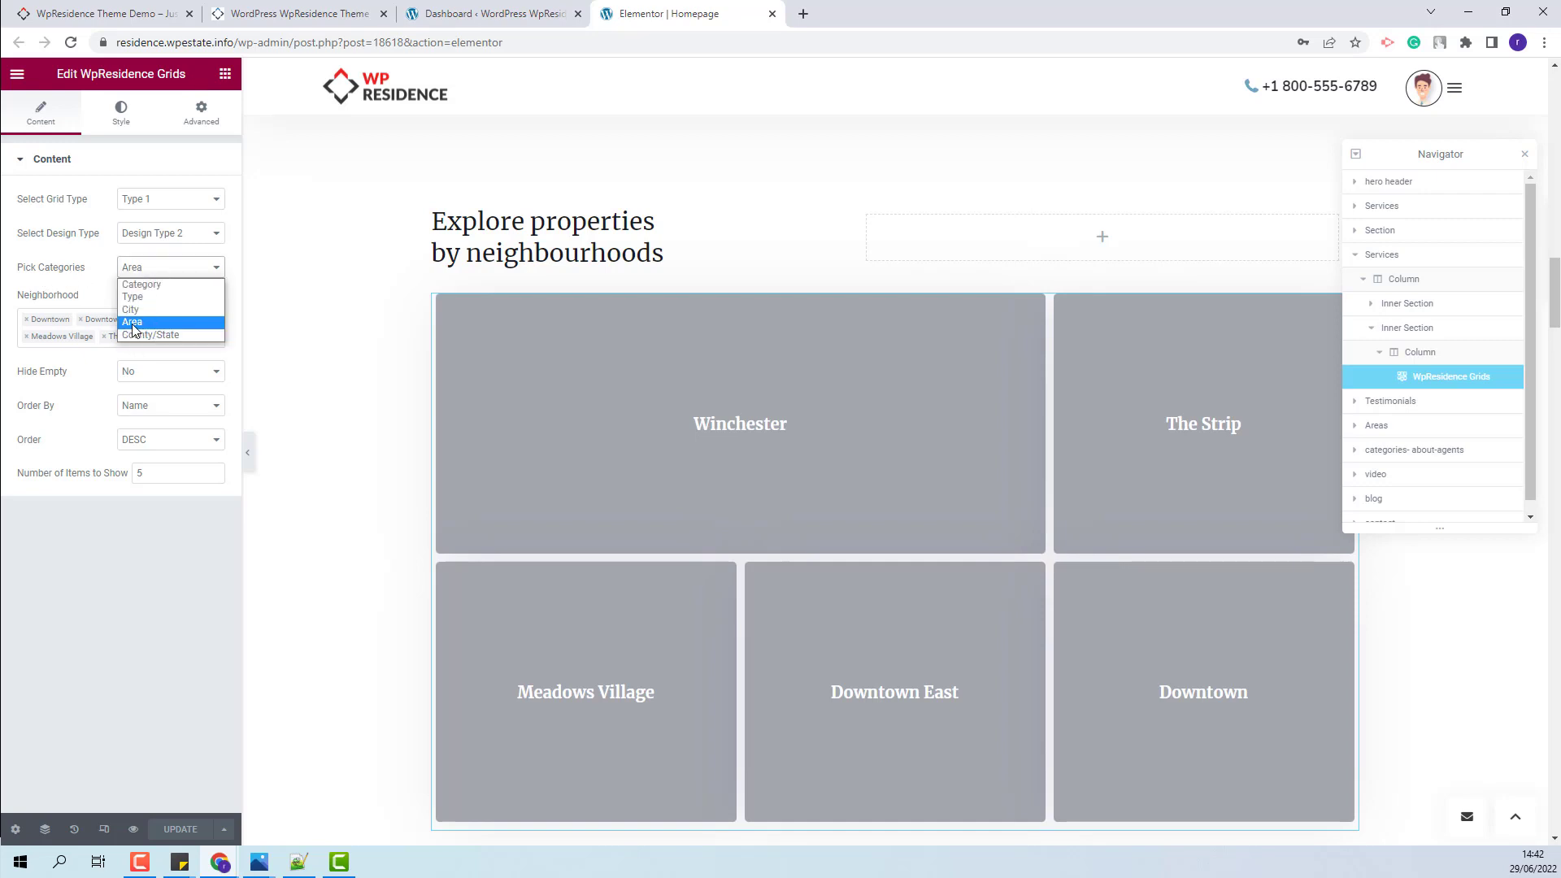
click(160, 324)
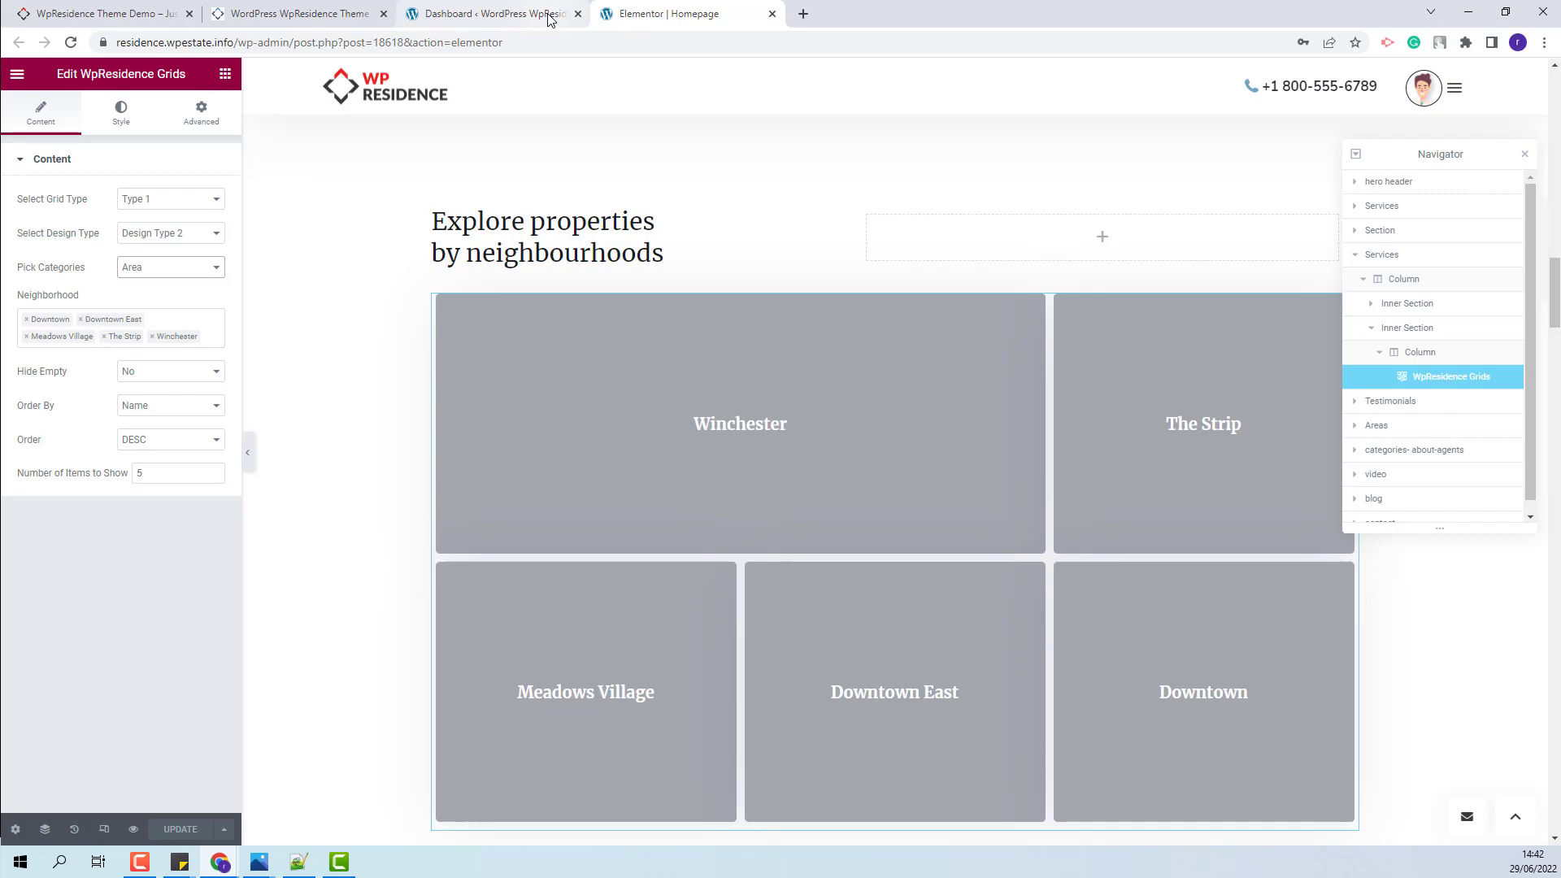
- Switch to the WordPress dashboard and open the Downtown neighborhood term of Properties for editing
click(550, 17)
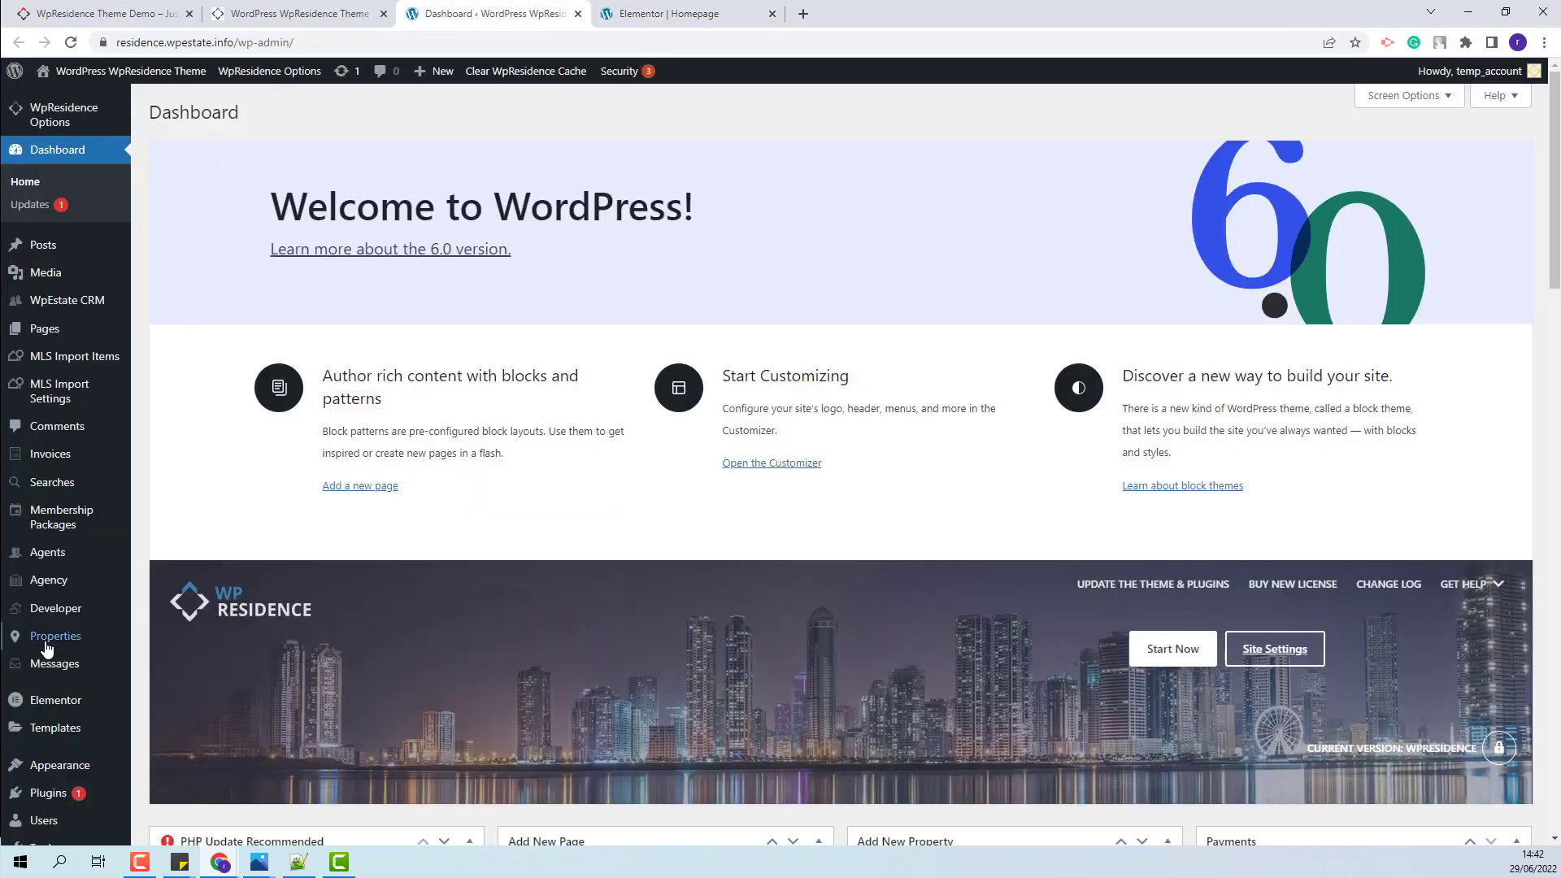
mouse_move(46, 644)
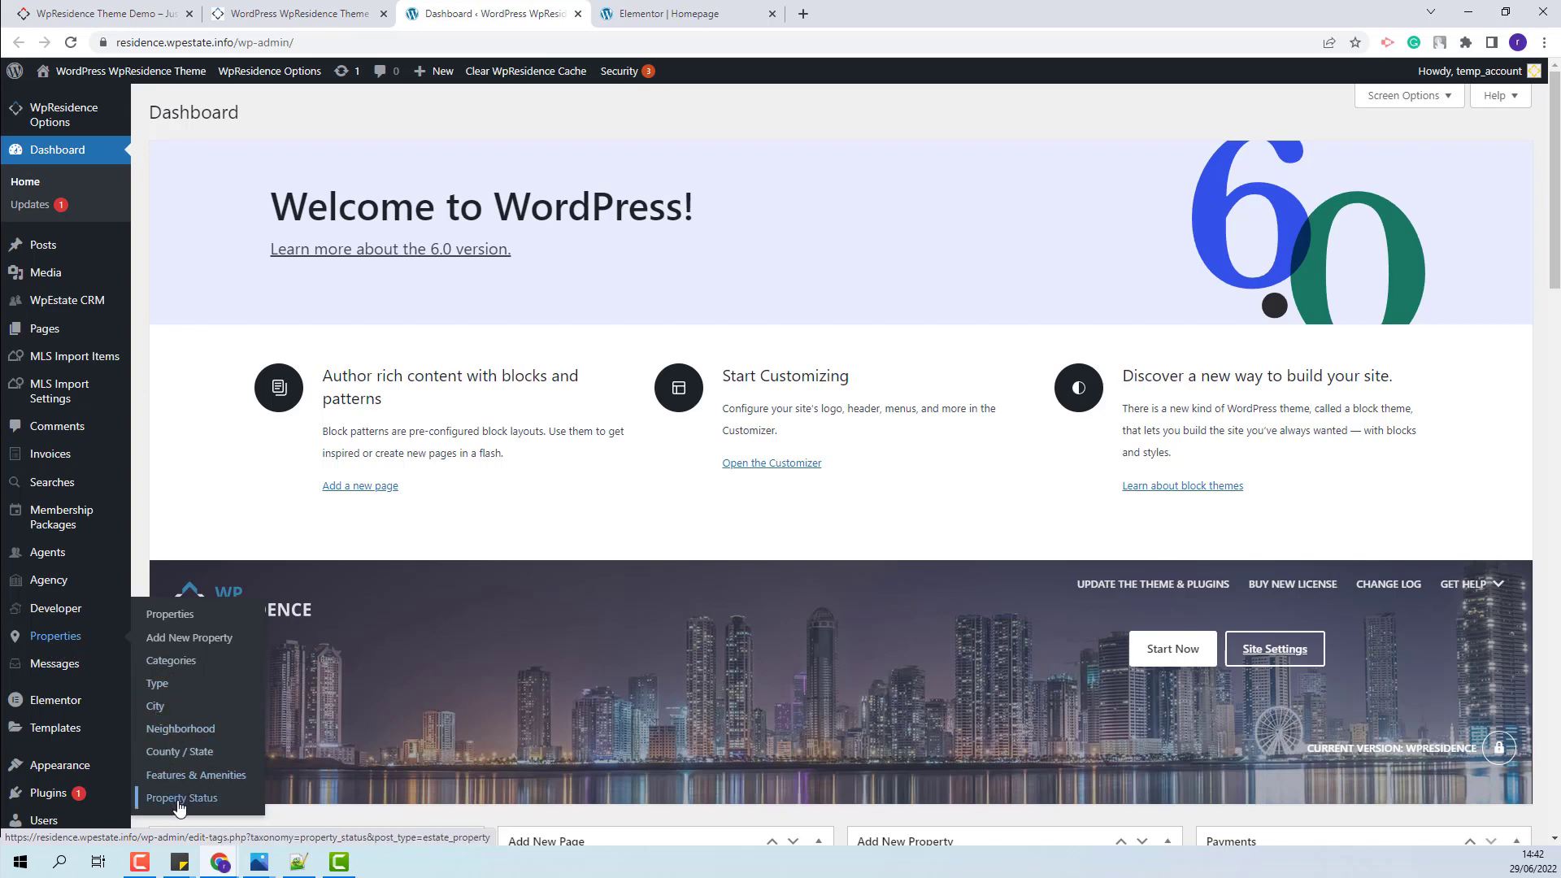
click(190, 736)
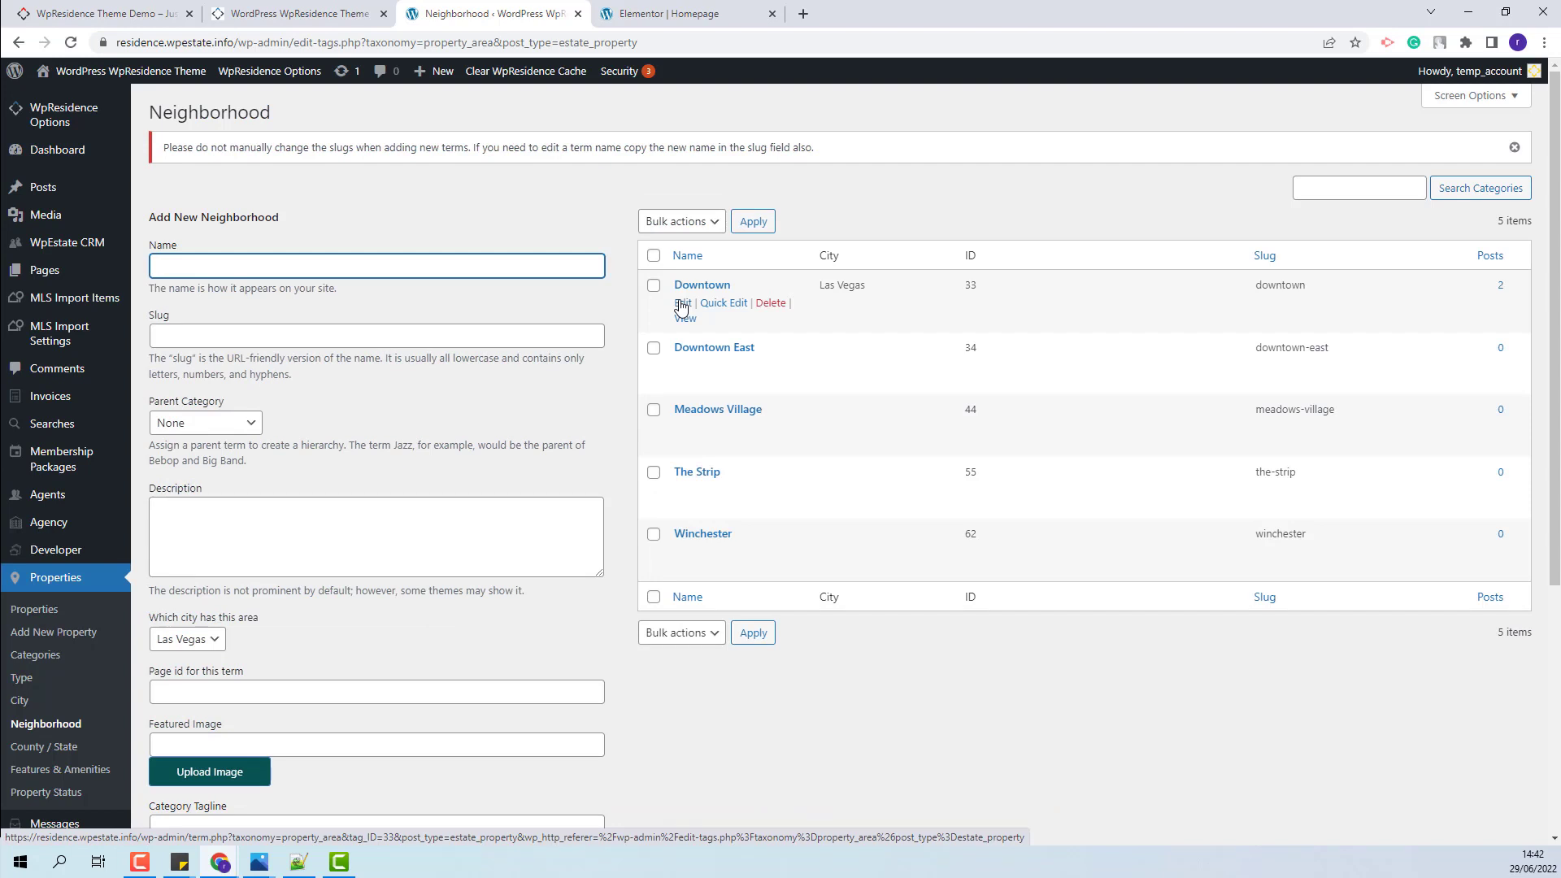
click(681, 304)
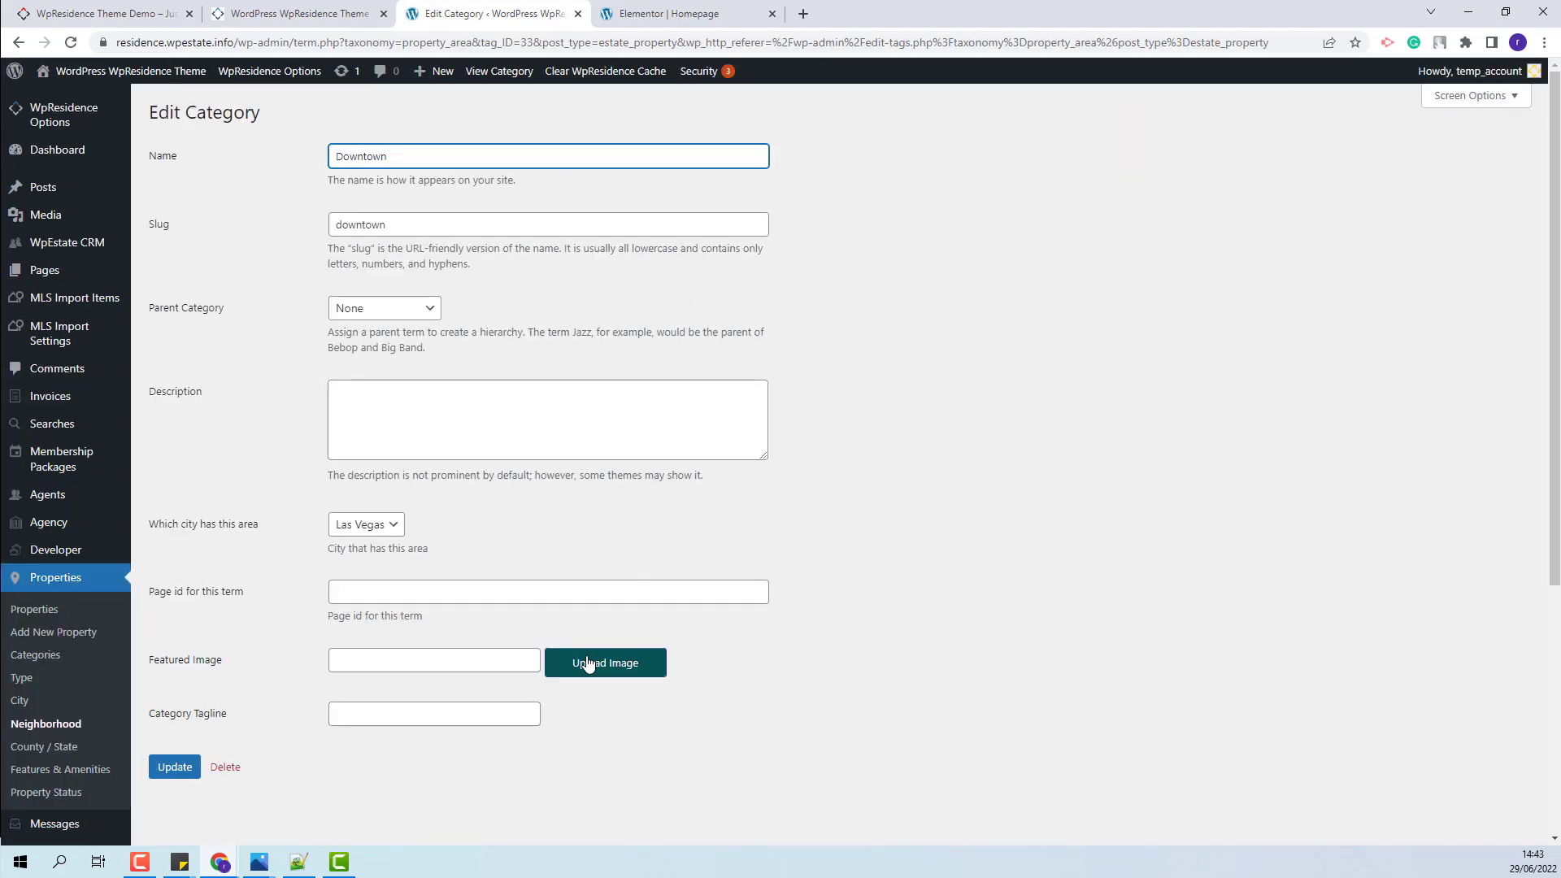
- Upload city2 as the Downtown neighborhood's featured image, update the term and check the grid on the reloaded homepage
click(587, 663)
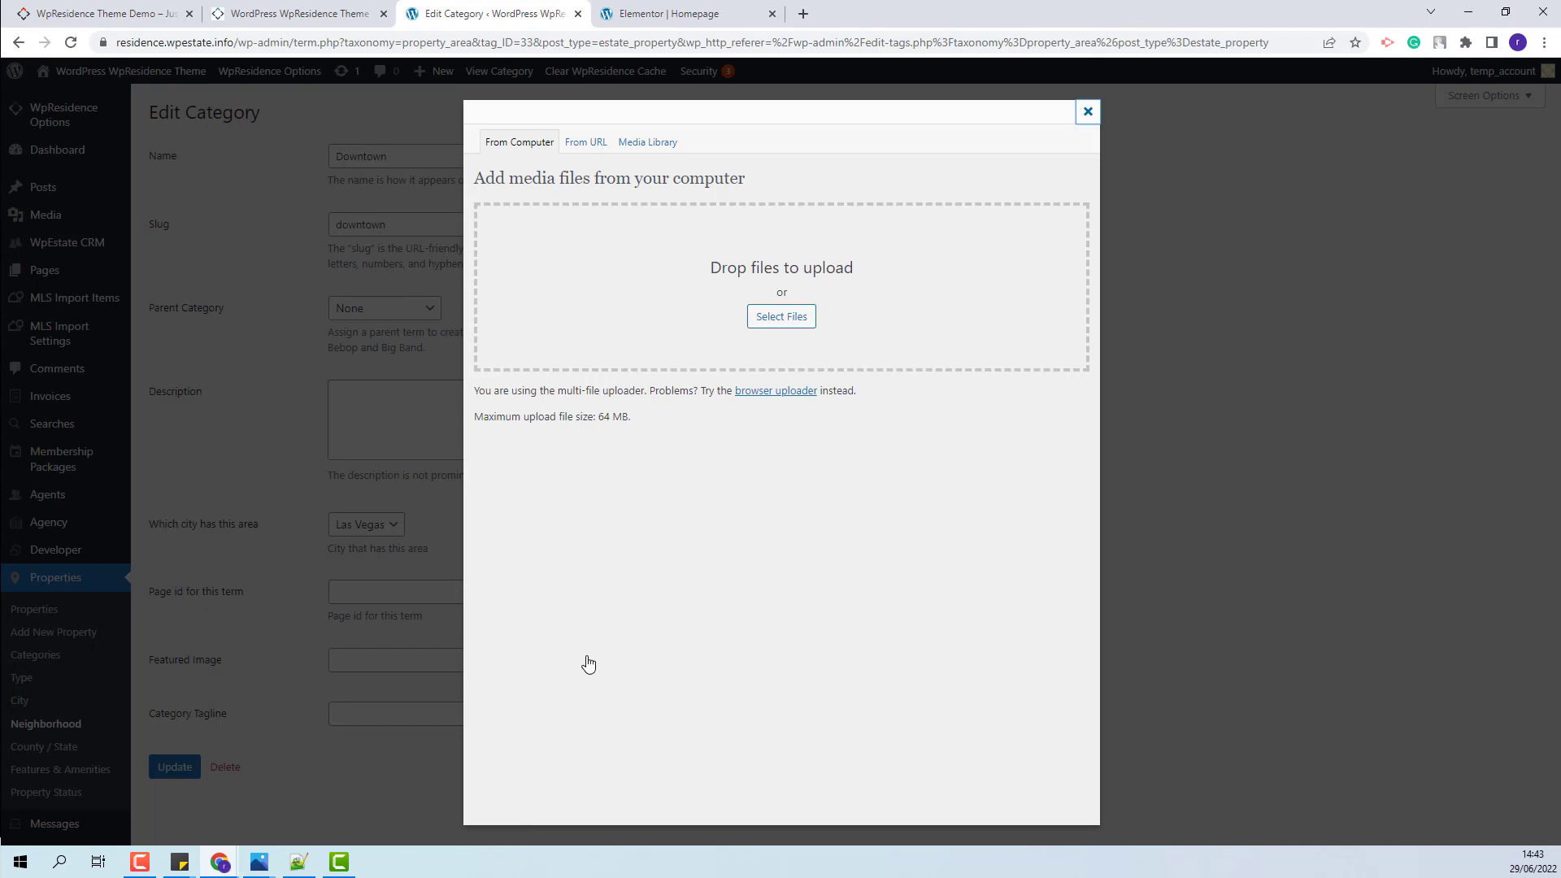
click(771, 320)
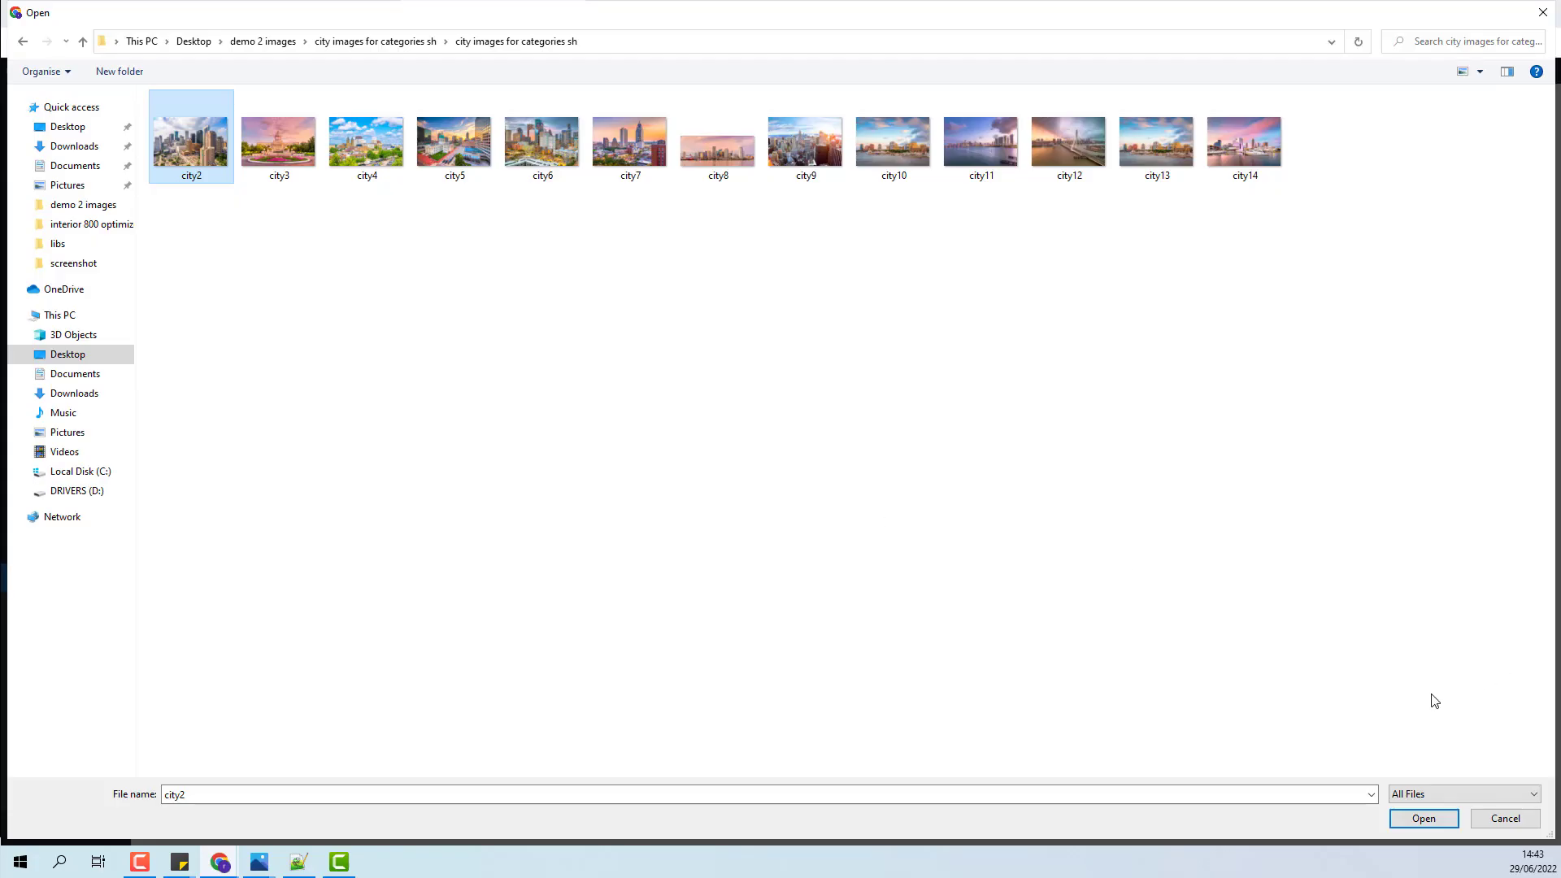
click(1439, 823)
scroll(838, 532, down, 4)
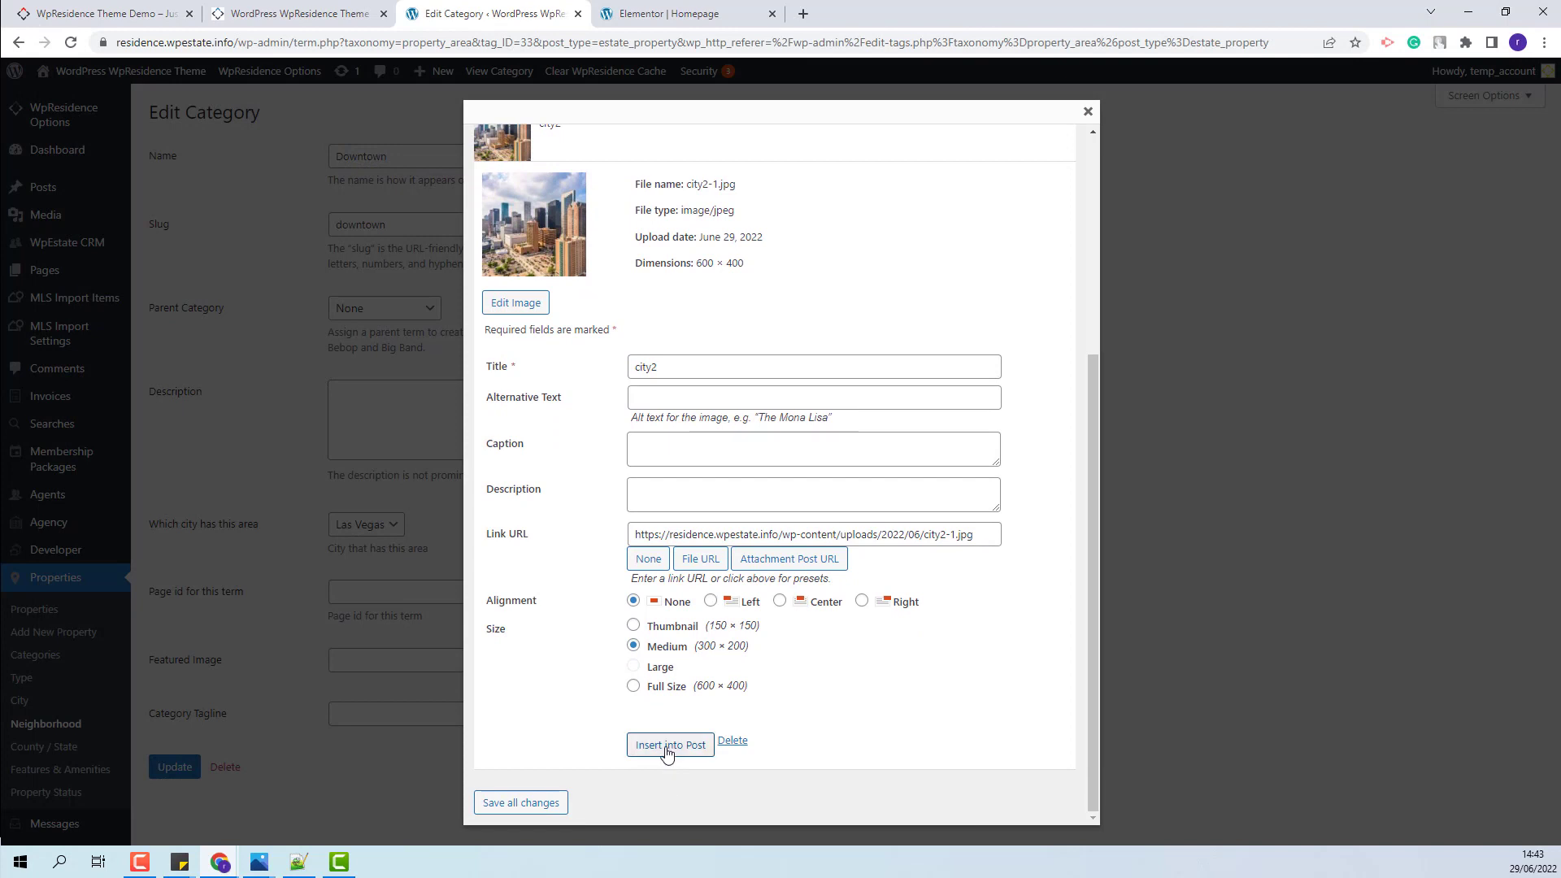
click(666, 746)
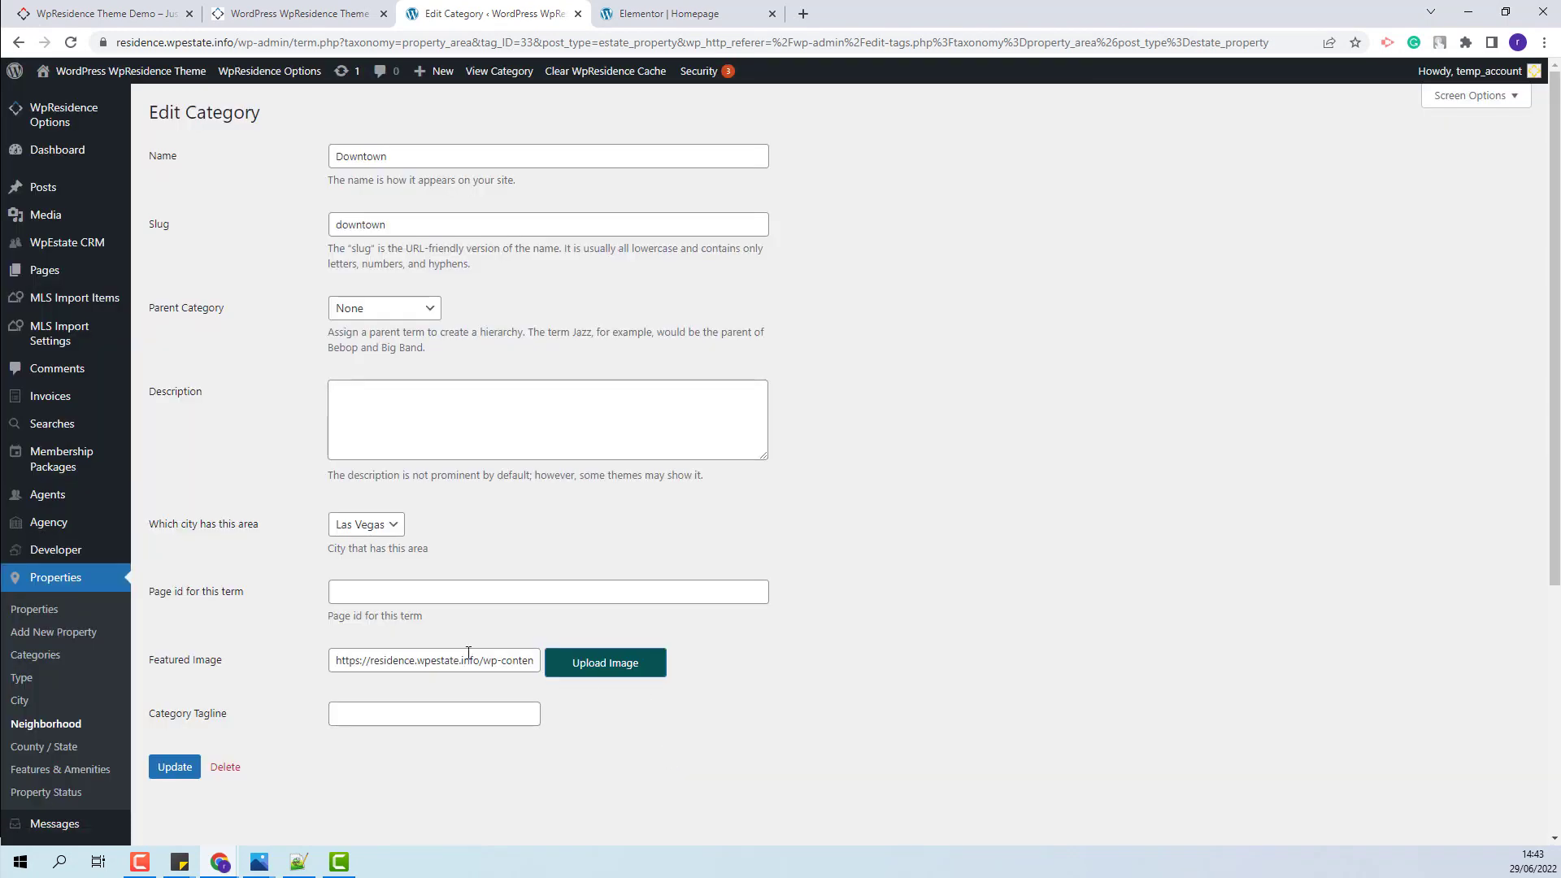
click(177, 767)
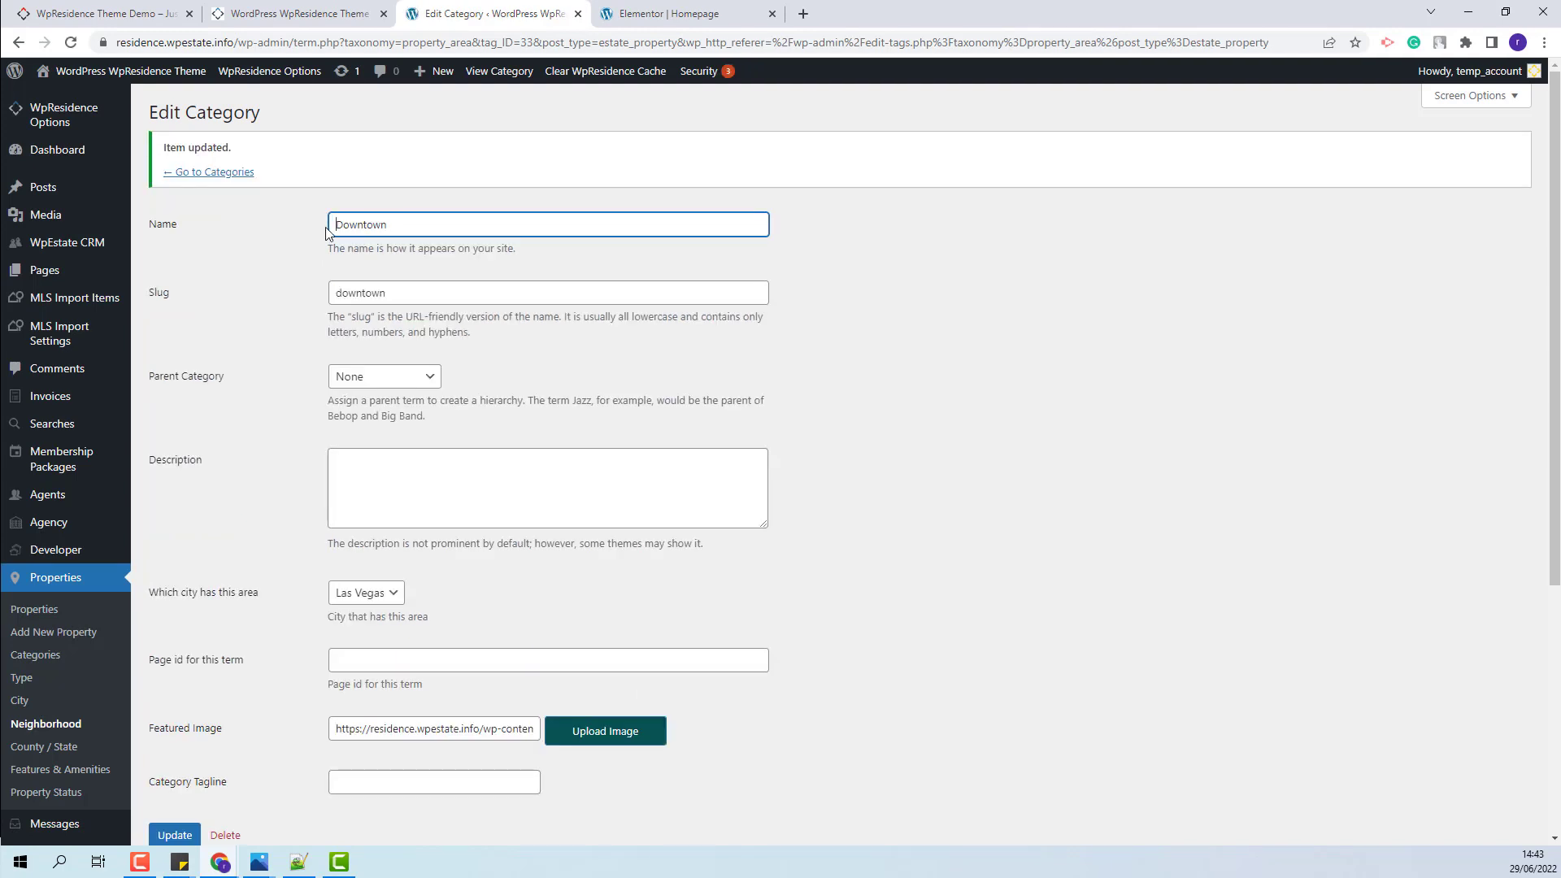
click(317, 10)
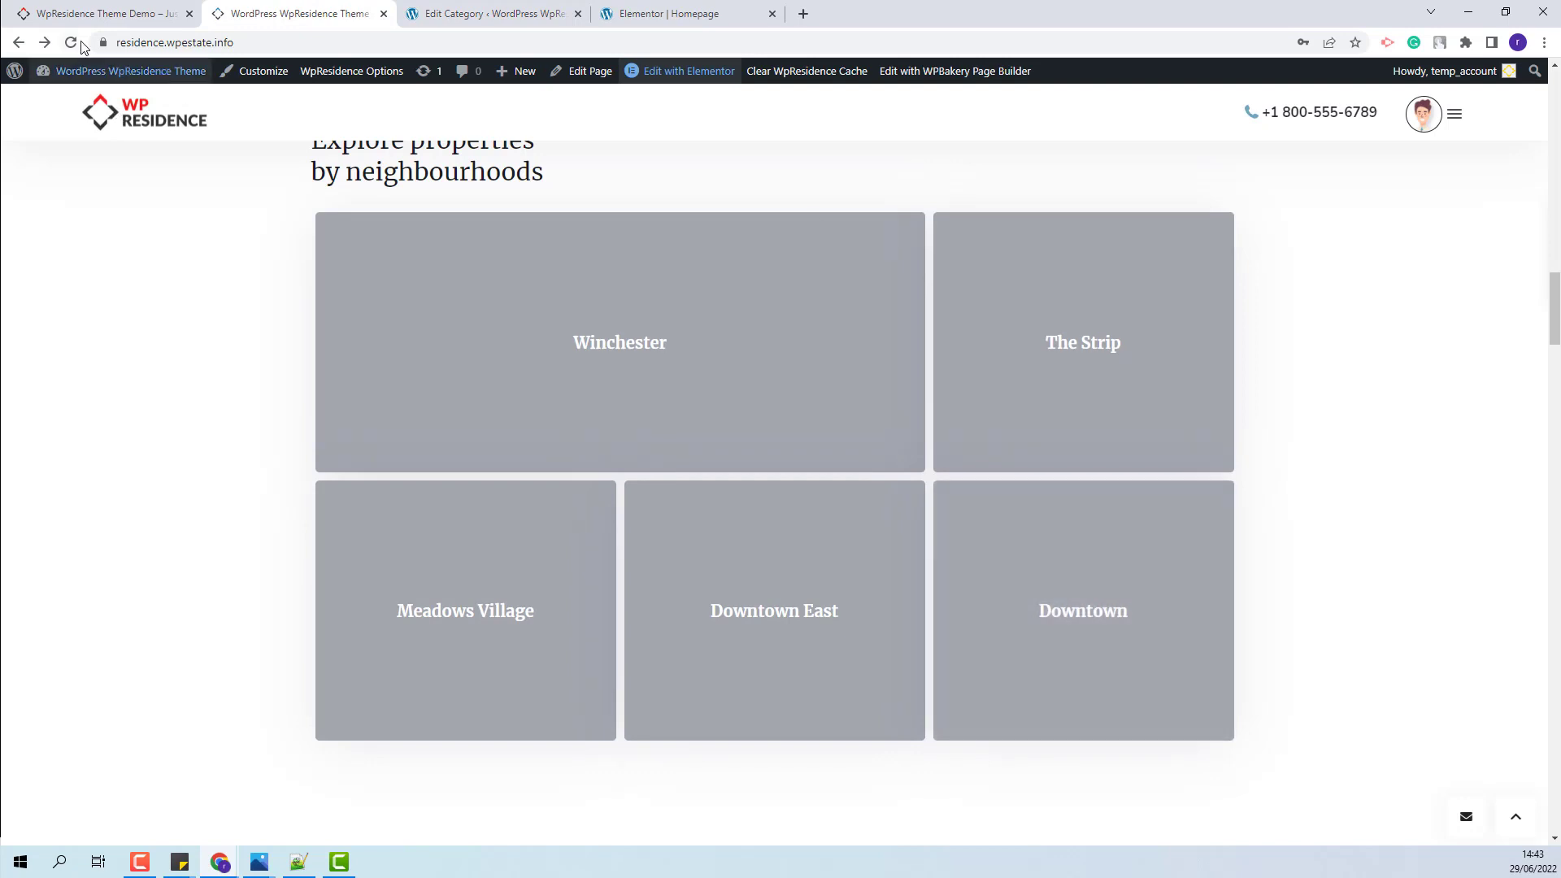
click(722, 453)
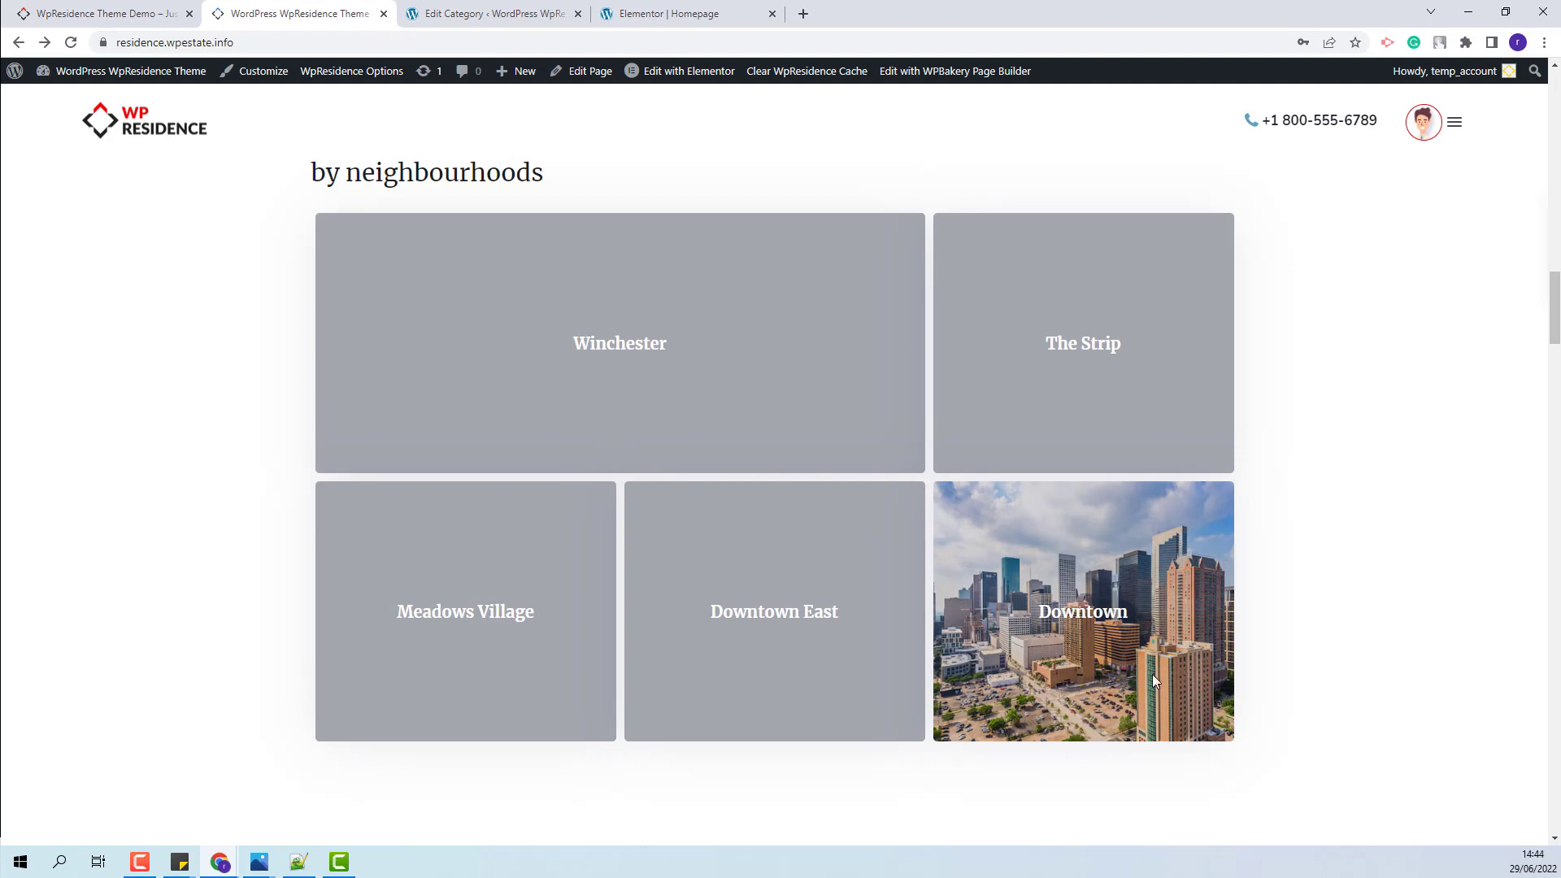
- Edit the Downtown East neighborhood, upload city3 as its featured image and update the term
click(497, 12)
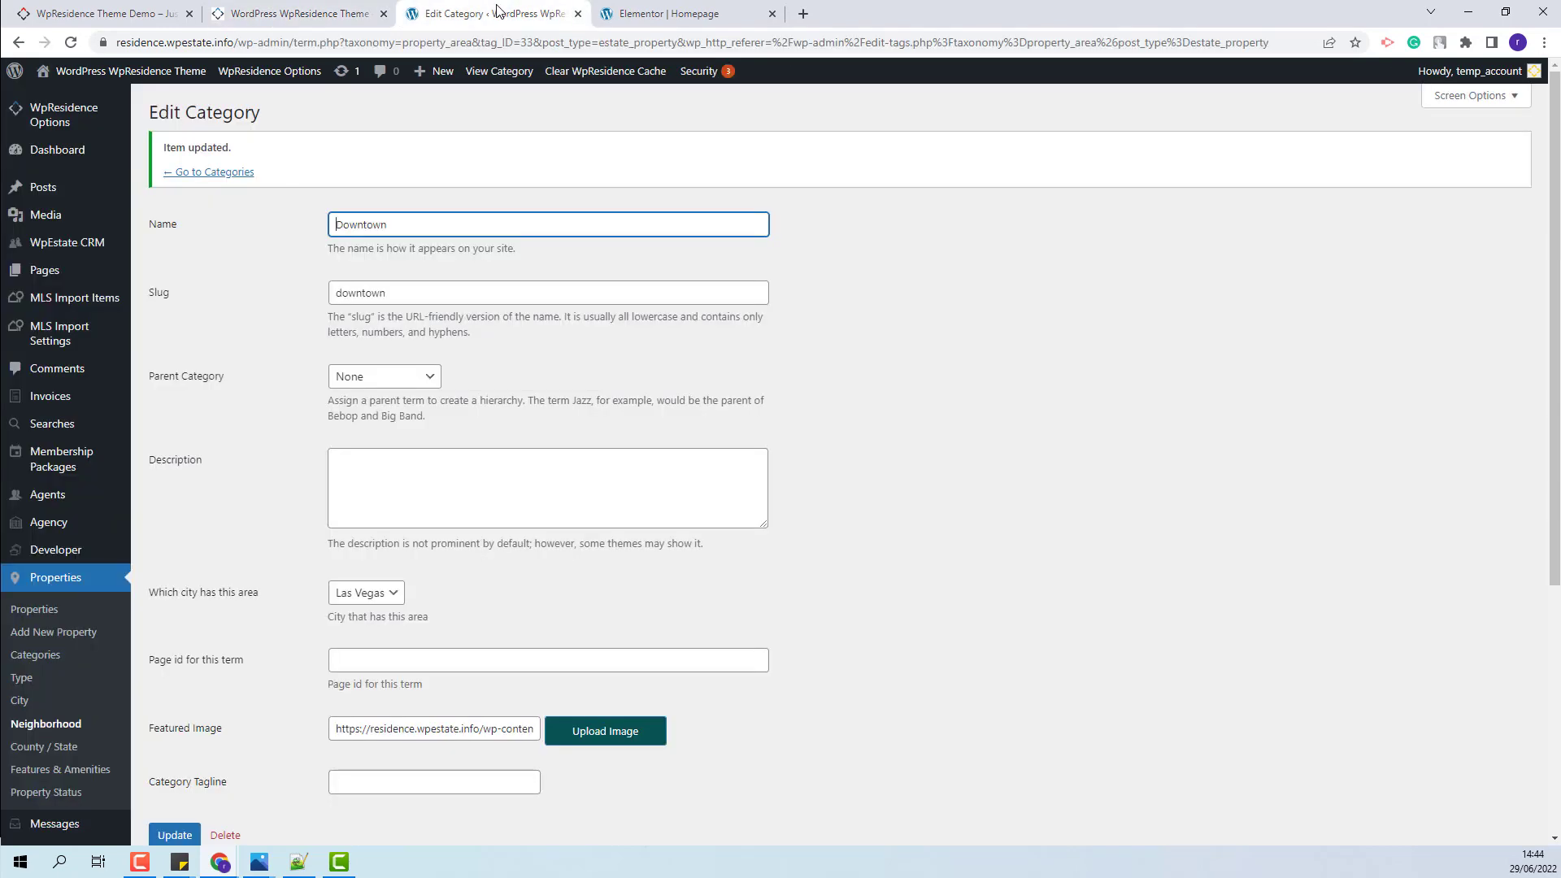
click(187, 174)
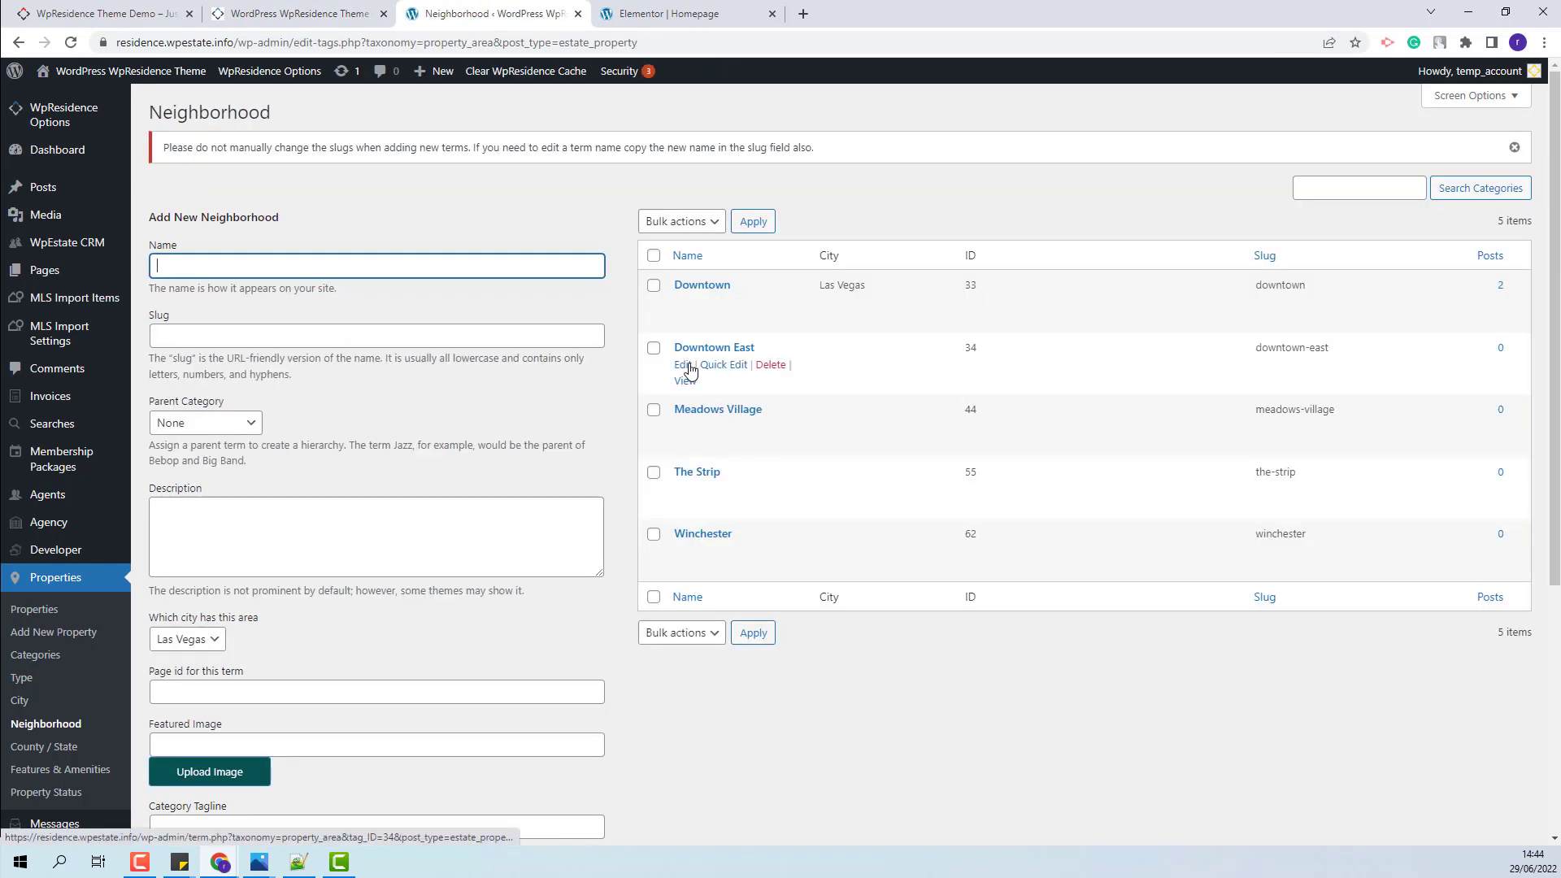
click(683, 370)
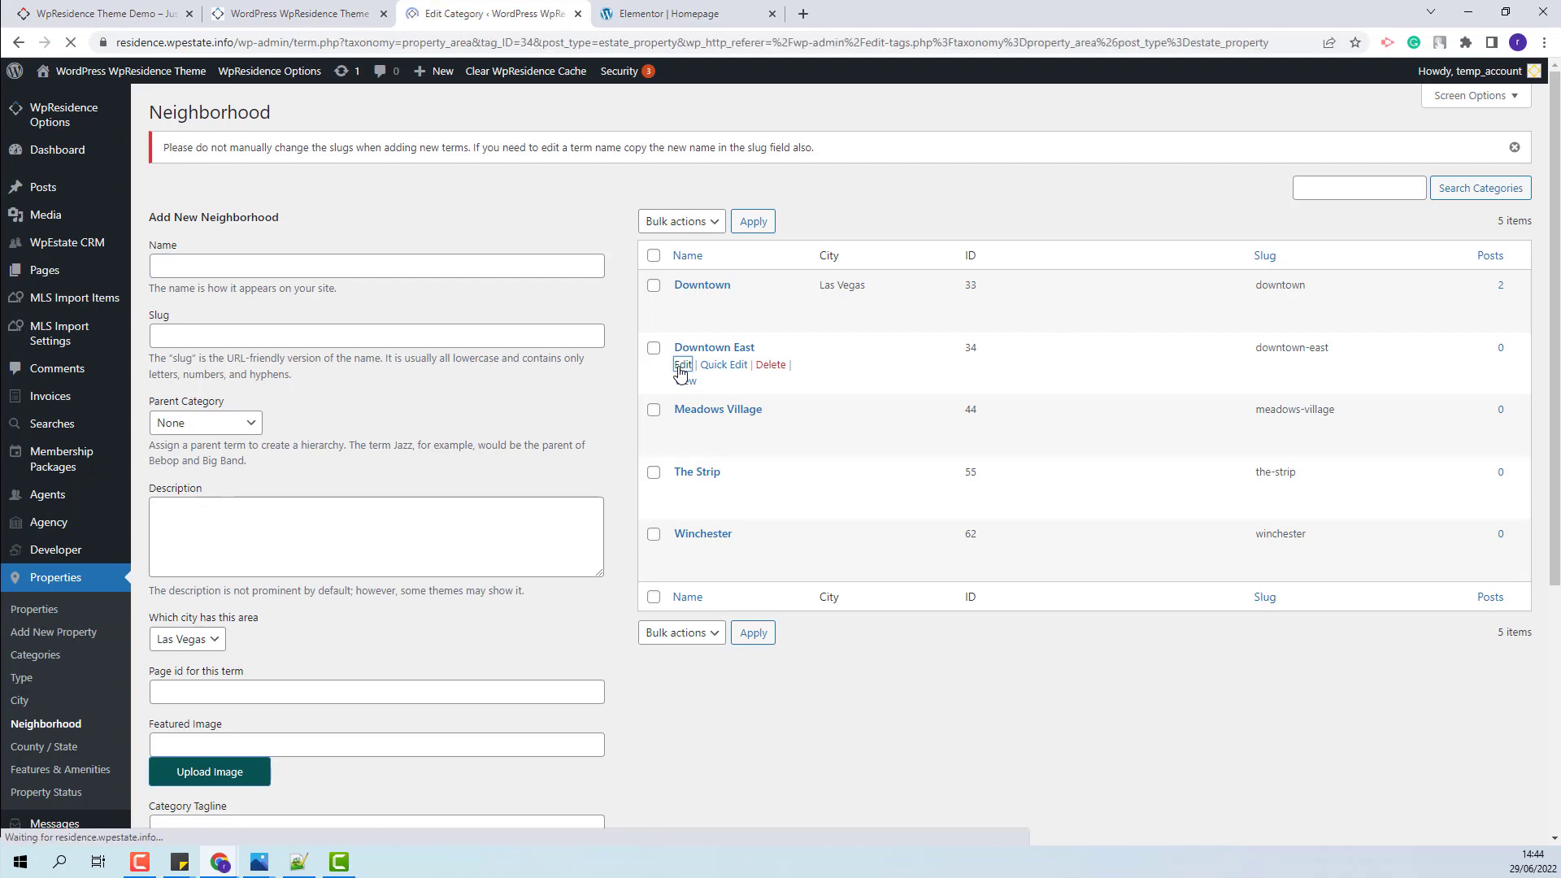
click(605, 660)
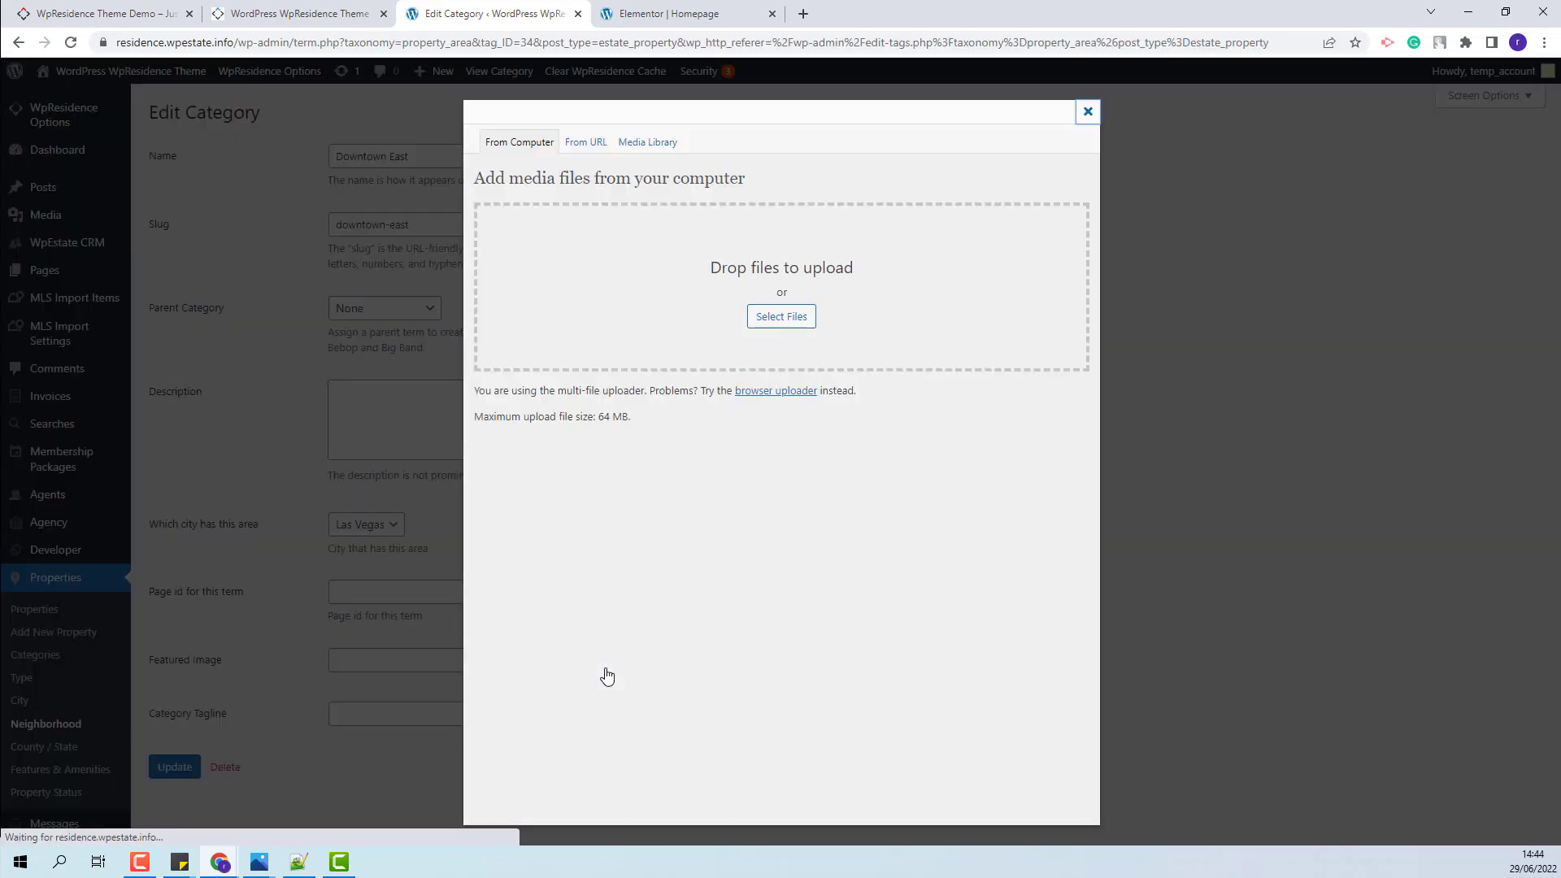
click(781, 316)
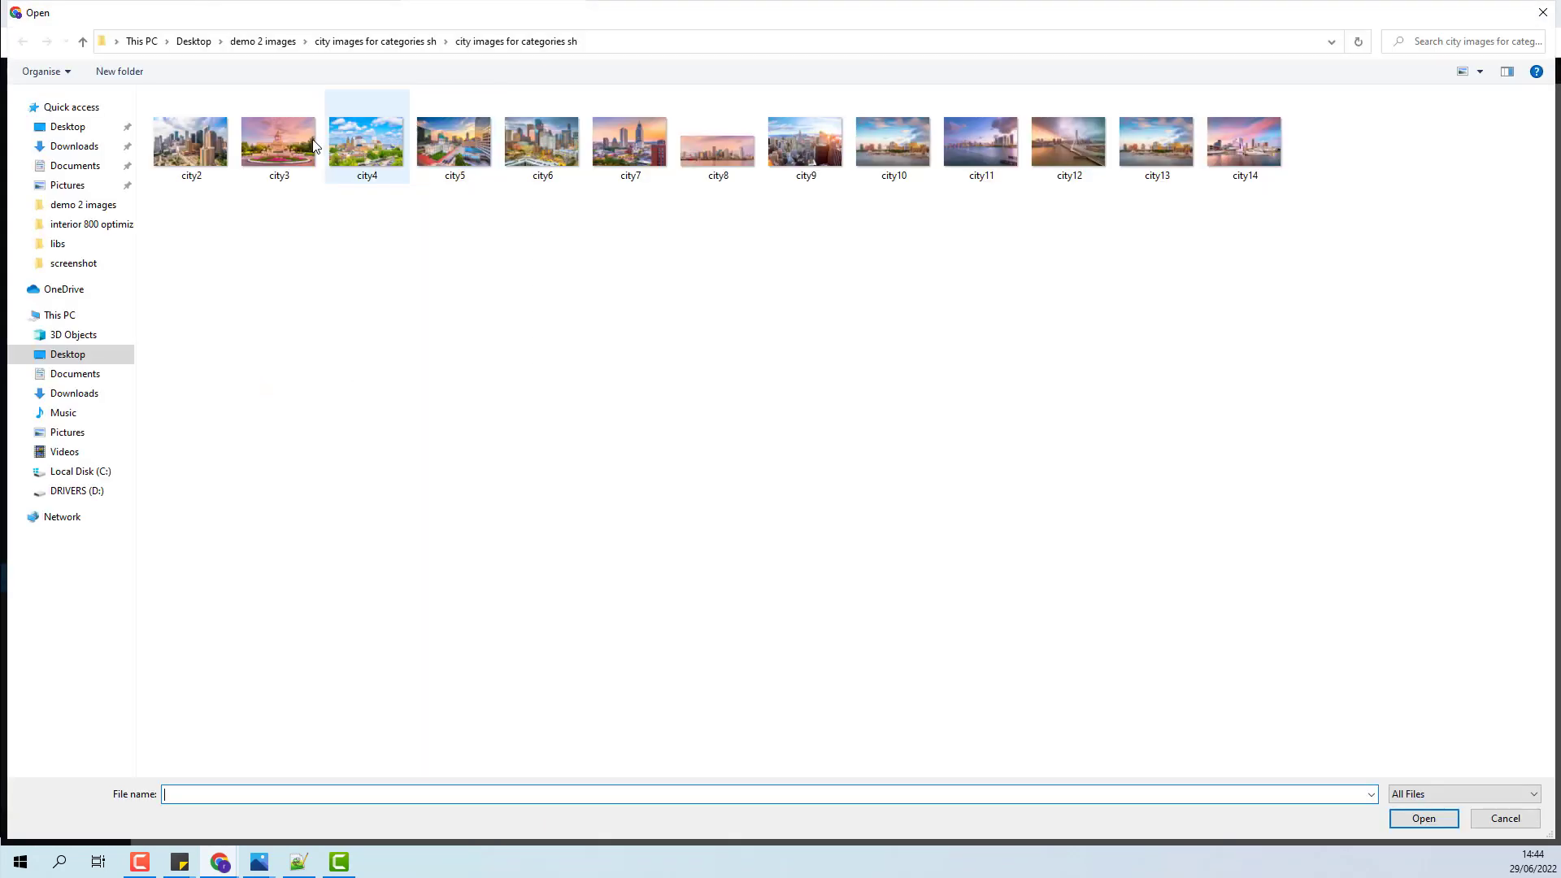
click(278, 142)
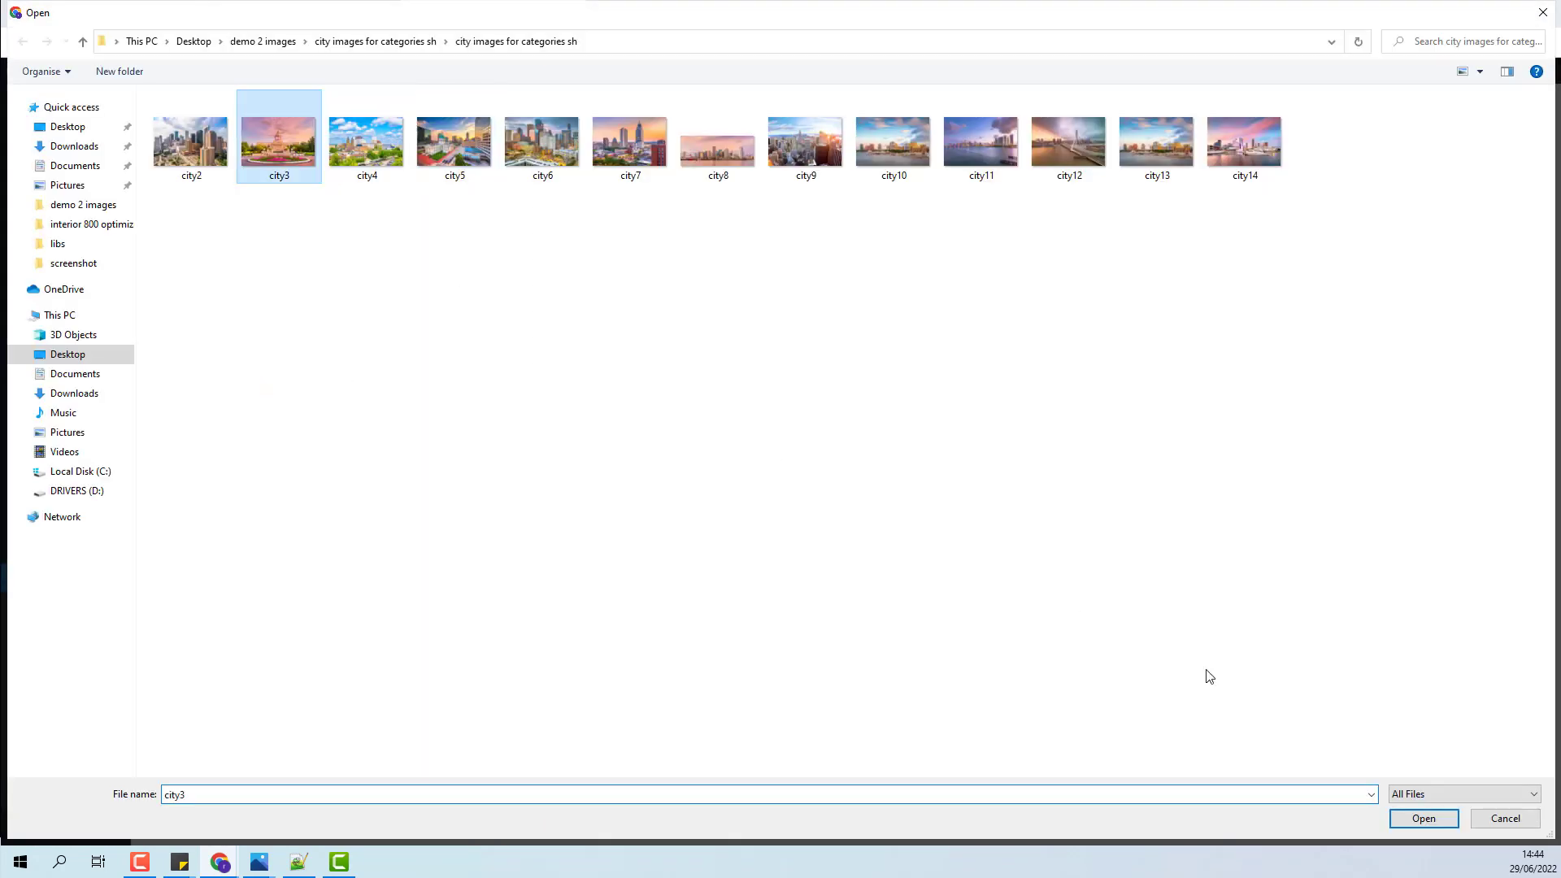
click(1422, 819)
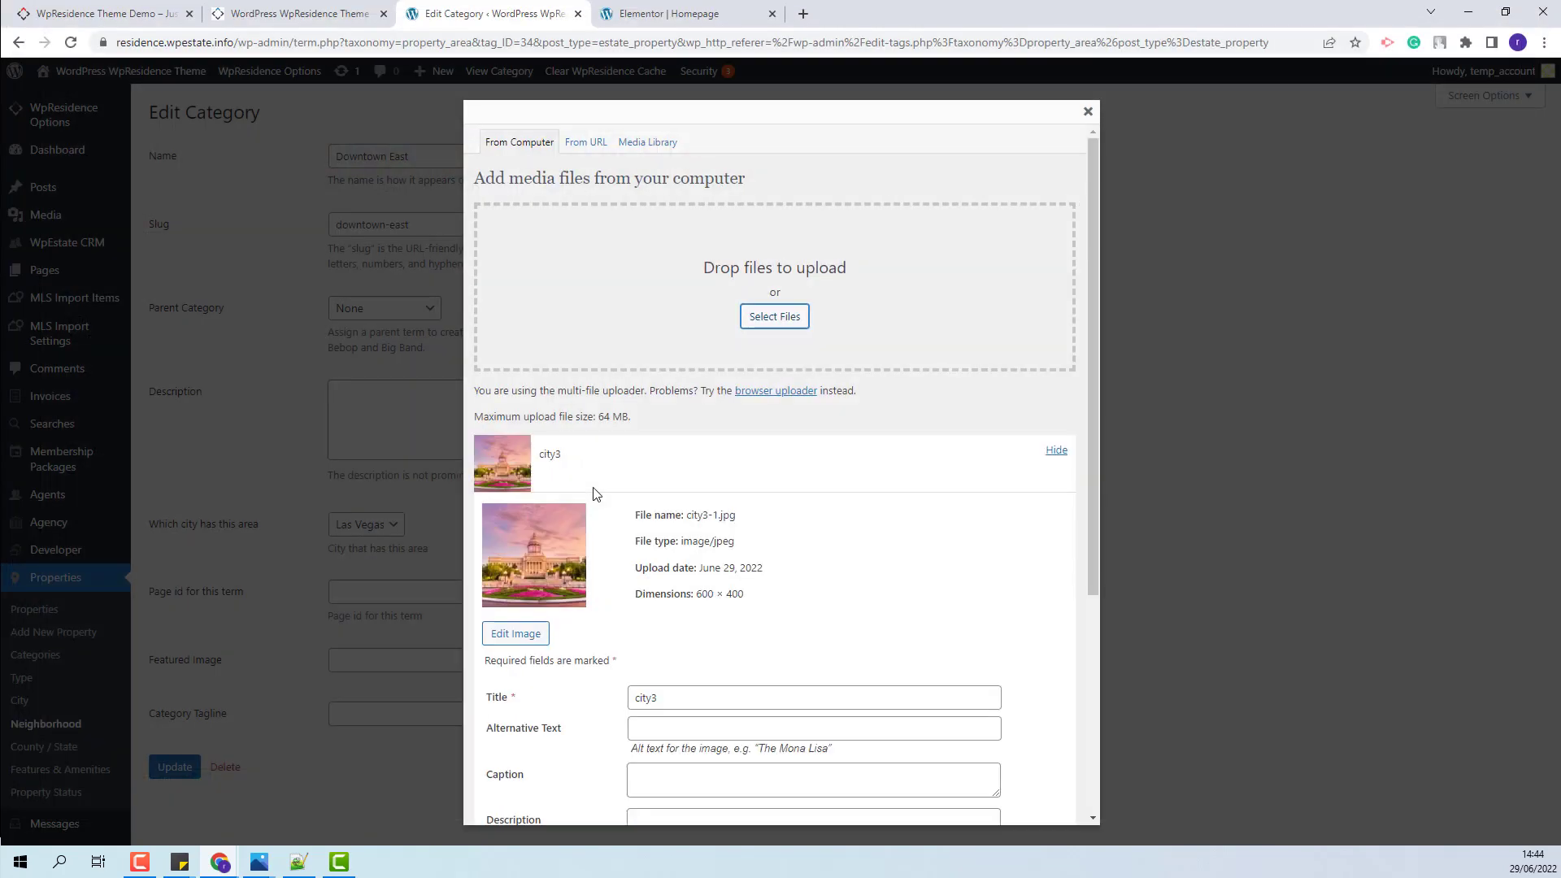
scroll(592, 491, down, 4)
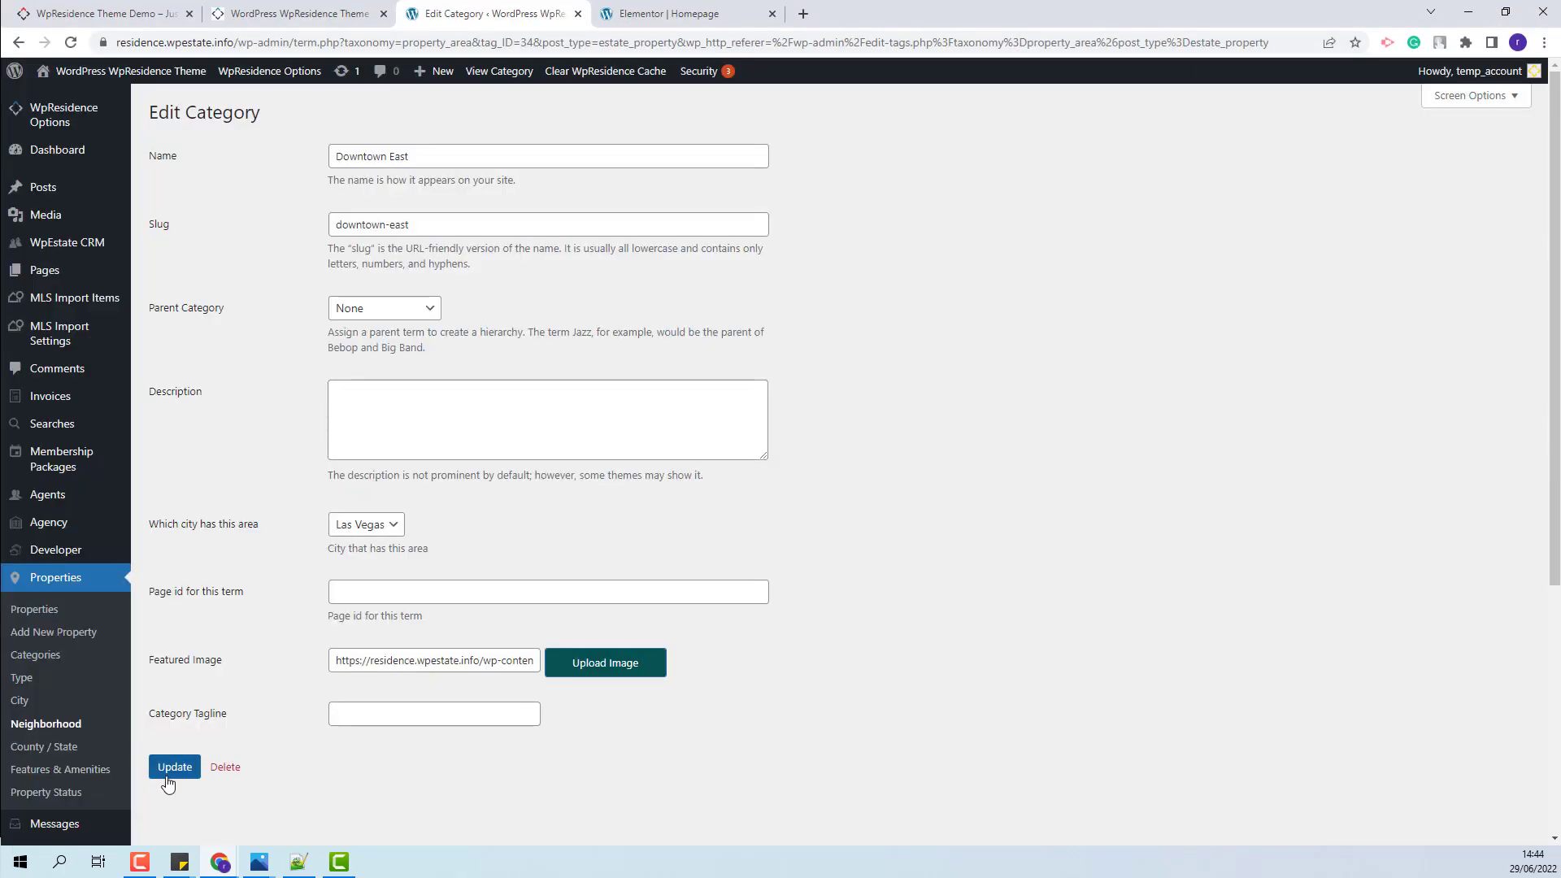
click(174, 767)
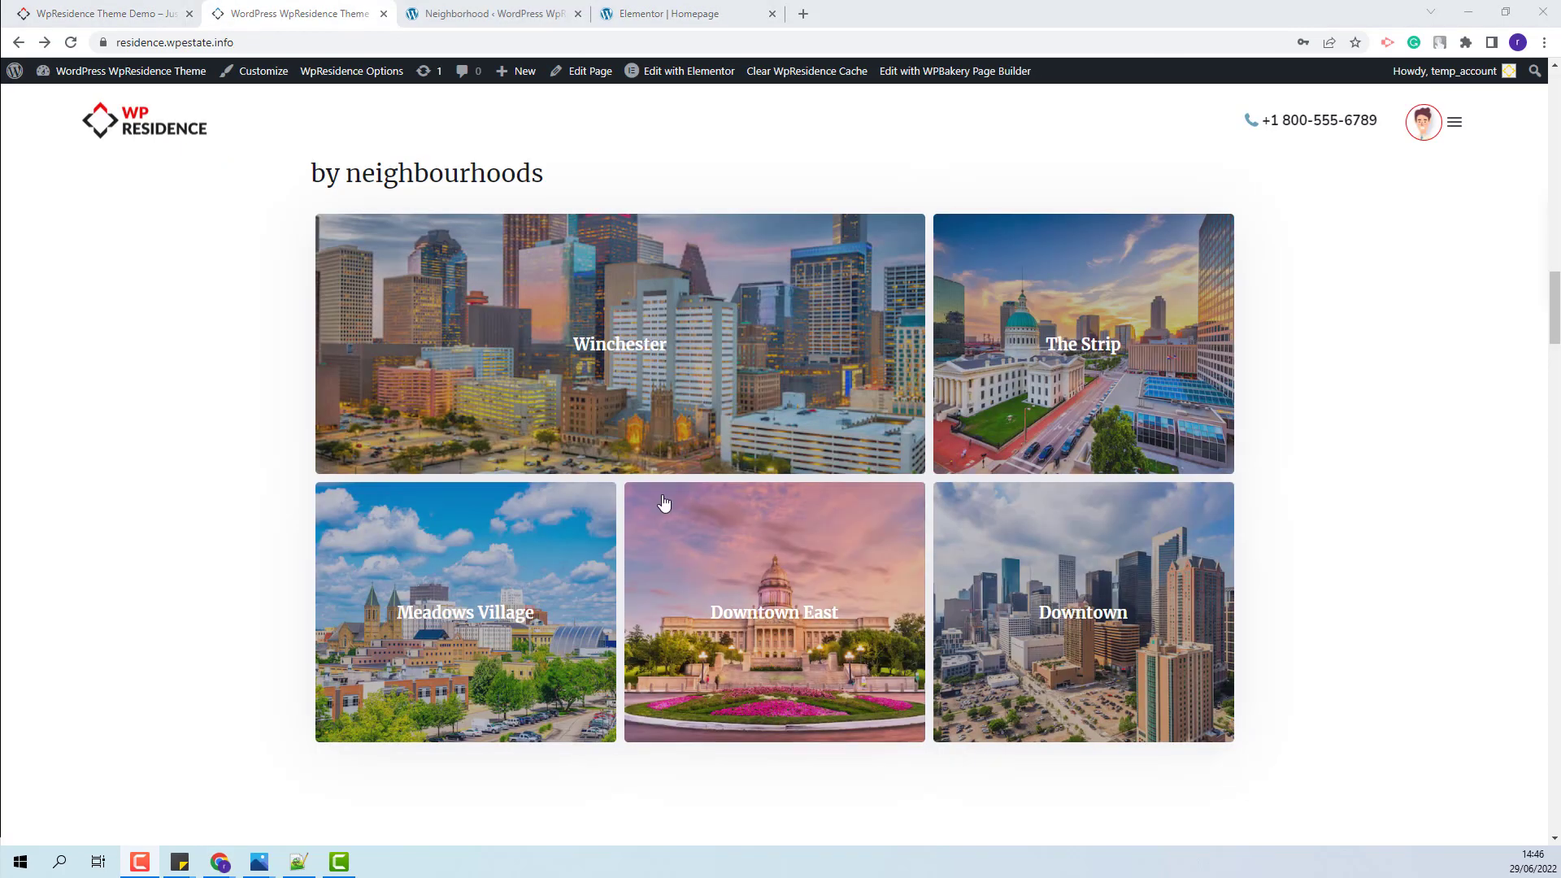
- Look through the homepage from the neighbourhoods grid down to the types of properties section
scroll(670, 479, down, 10)
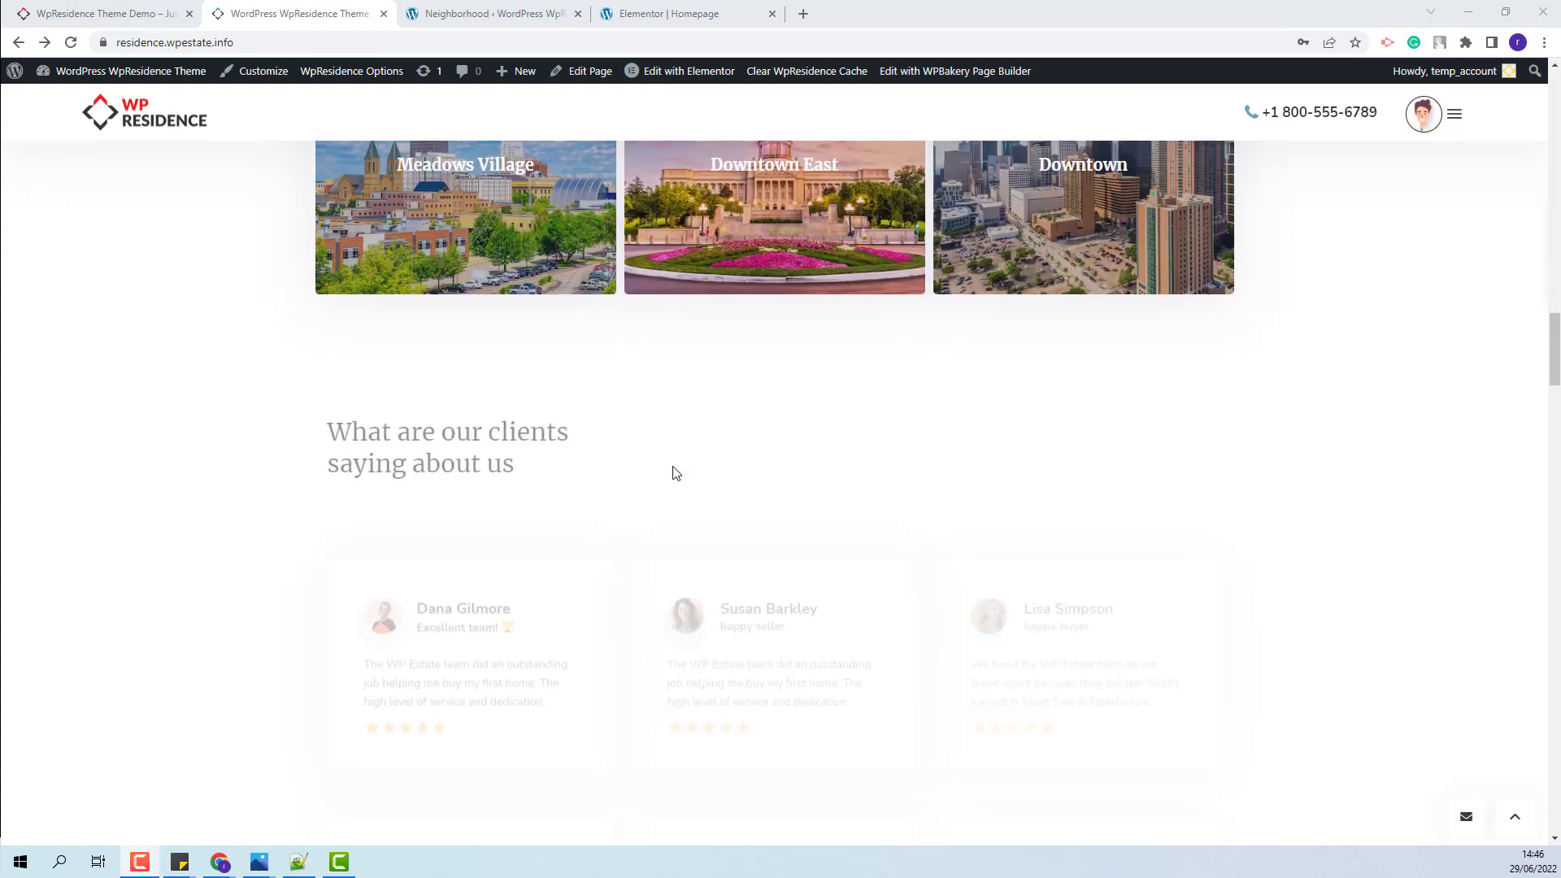
scroll(672, 473, down, 10)
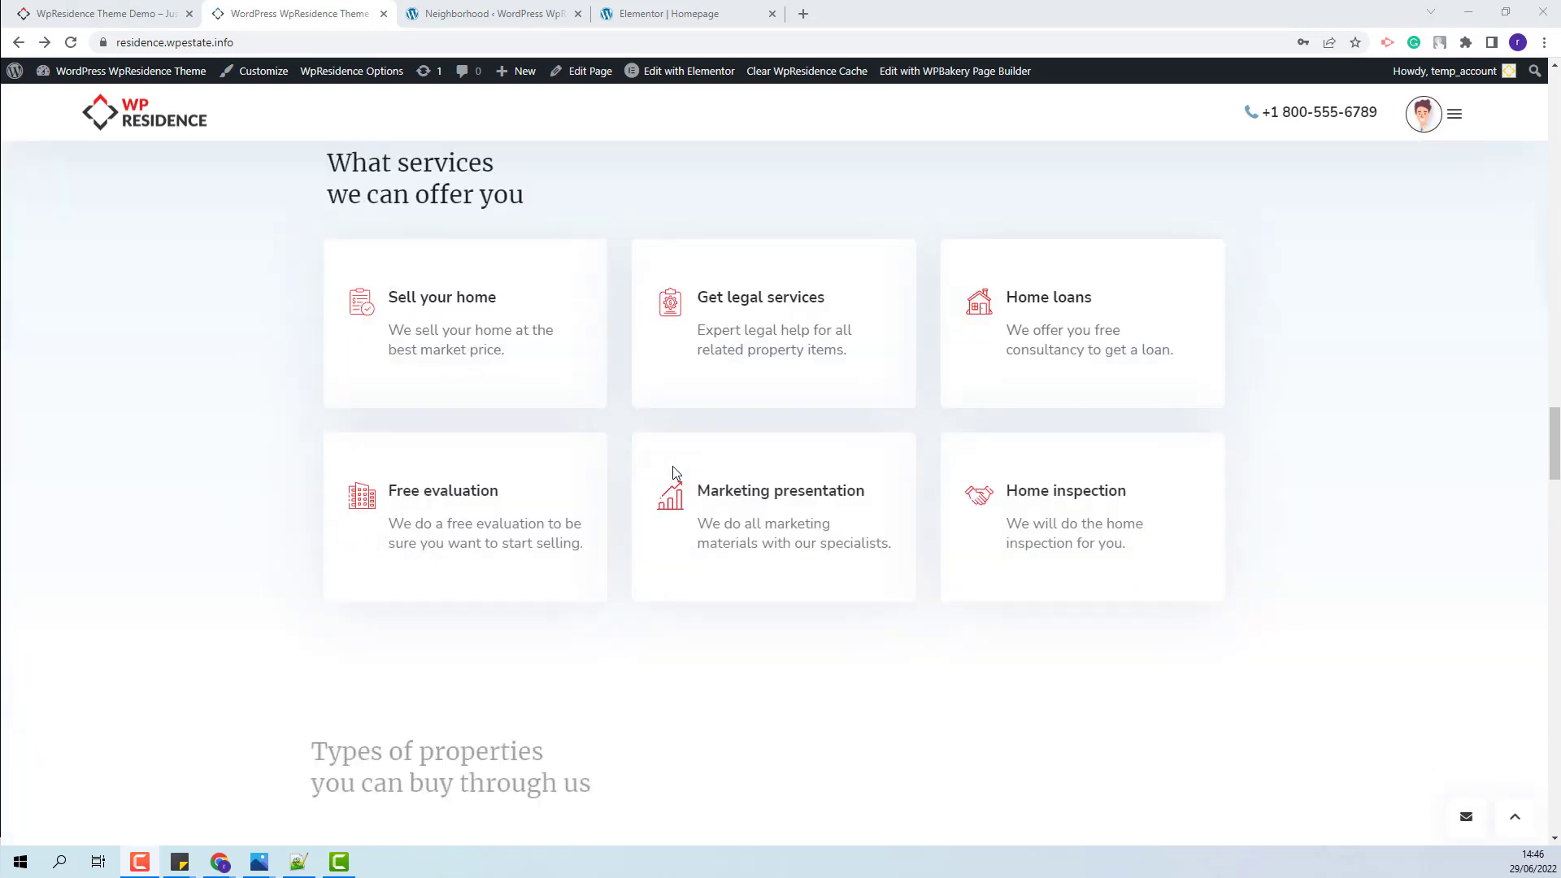
scroll(672, 473, down, 5)
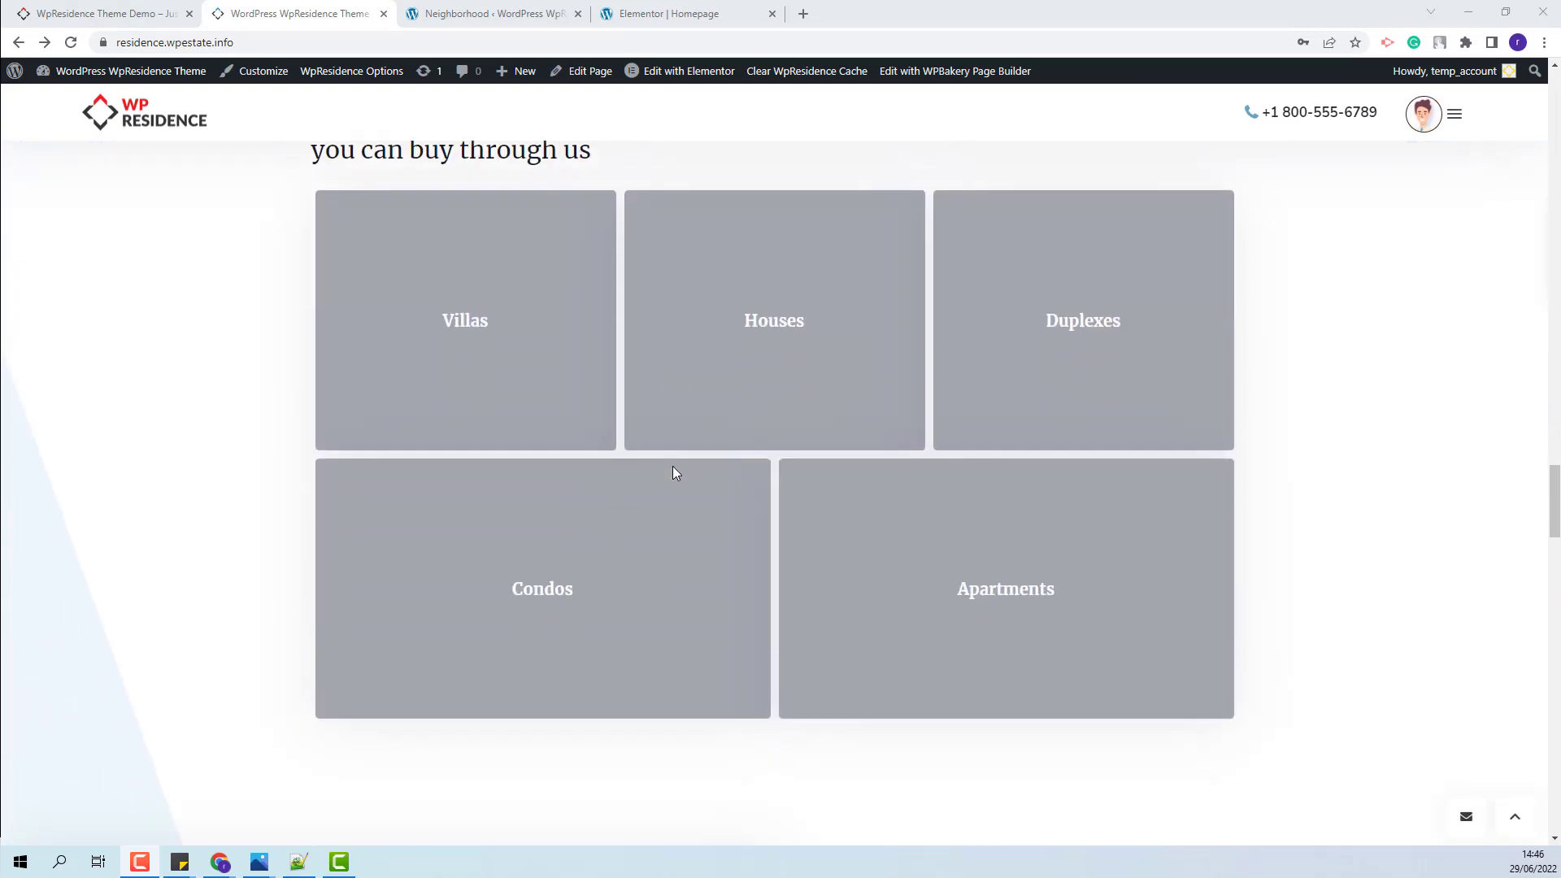
- Select the types of properties grid in the Elementor homepage editor and view its category source options
scroll(672, 473, up, 1)
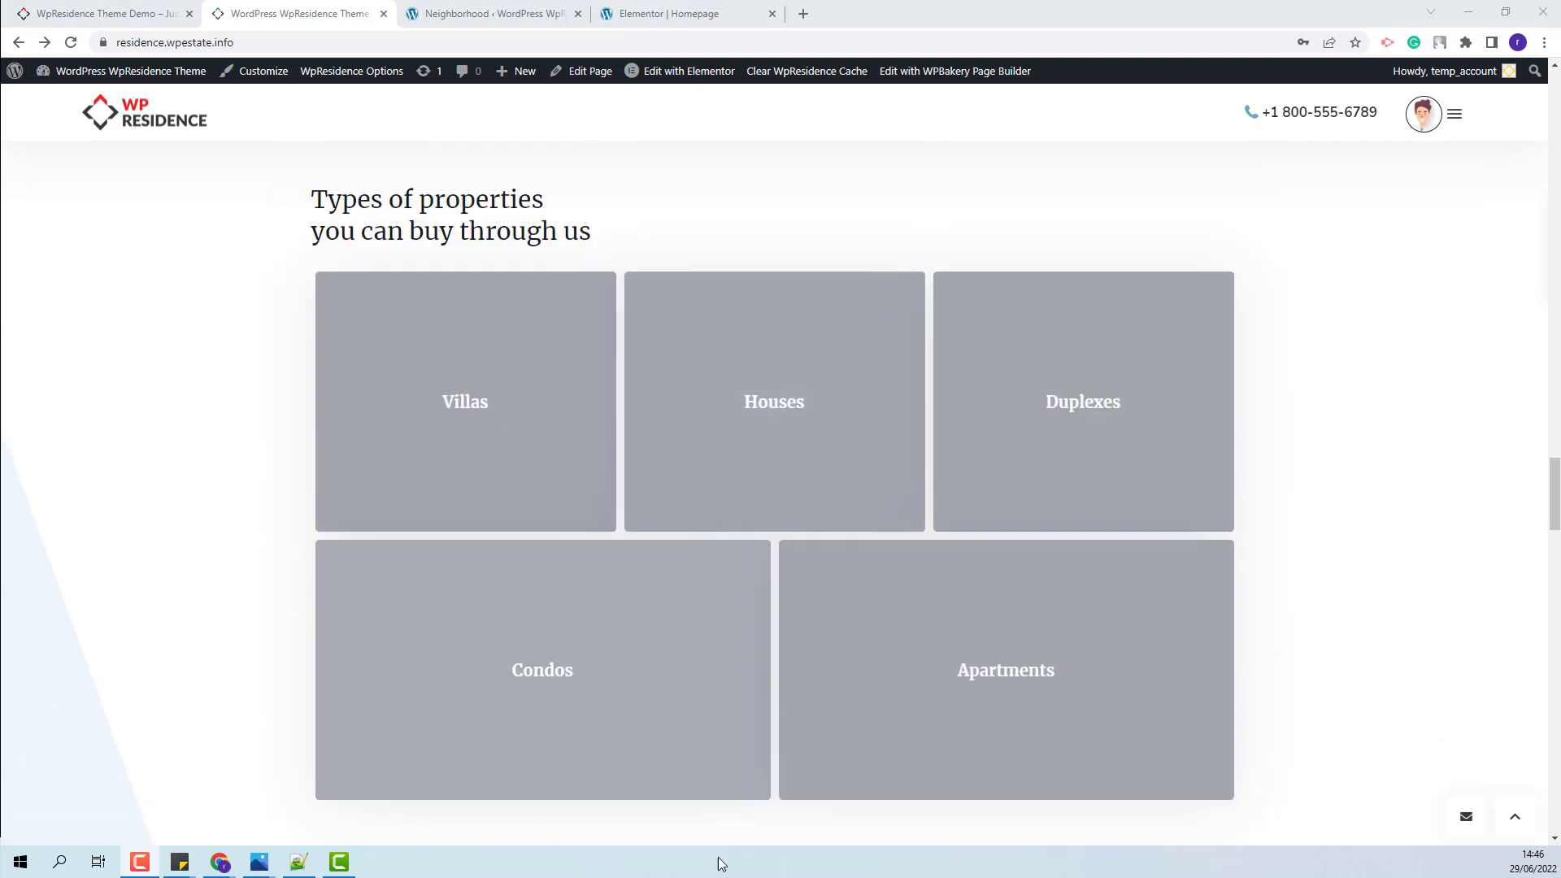
click(672, 21)
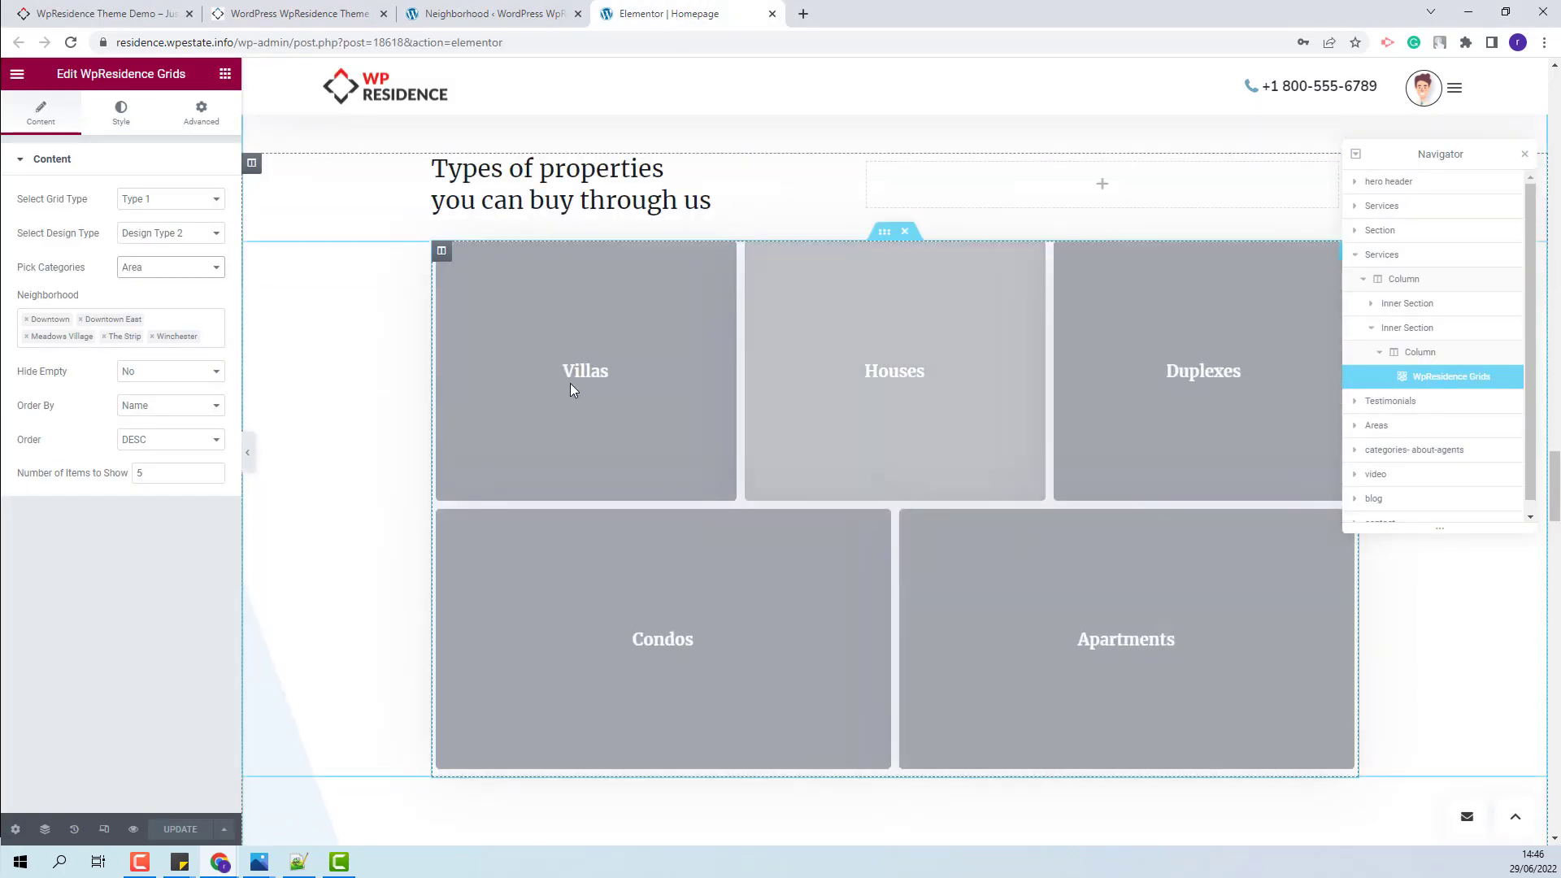
click(572, 390)
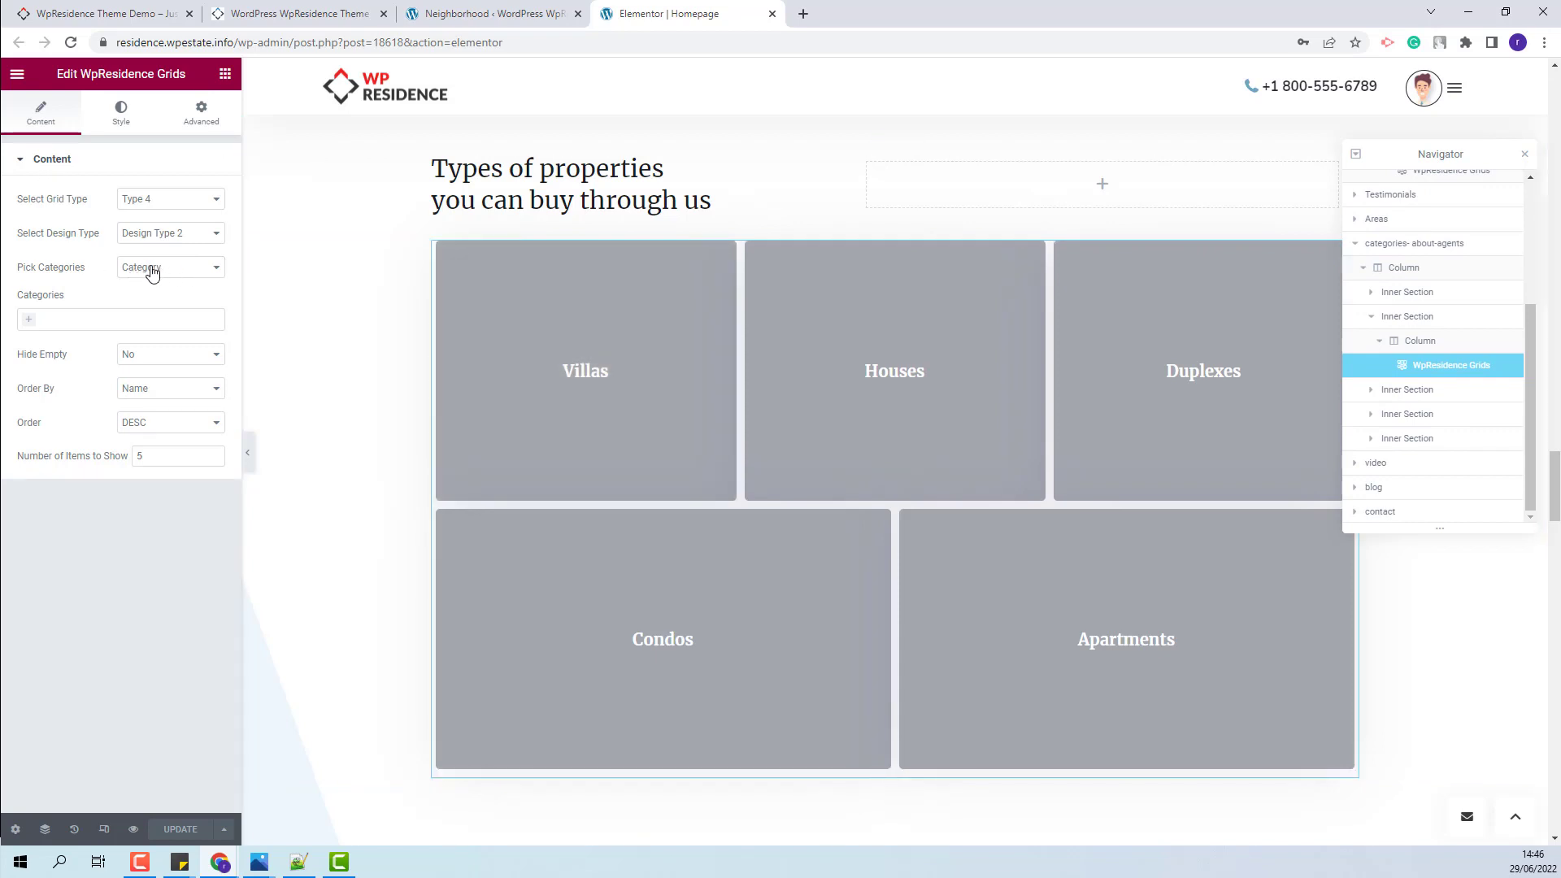
click(152, 272)
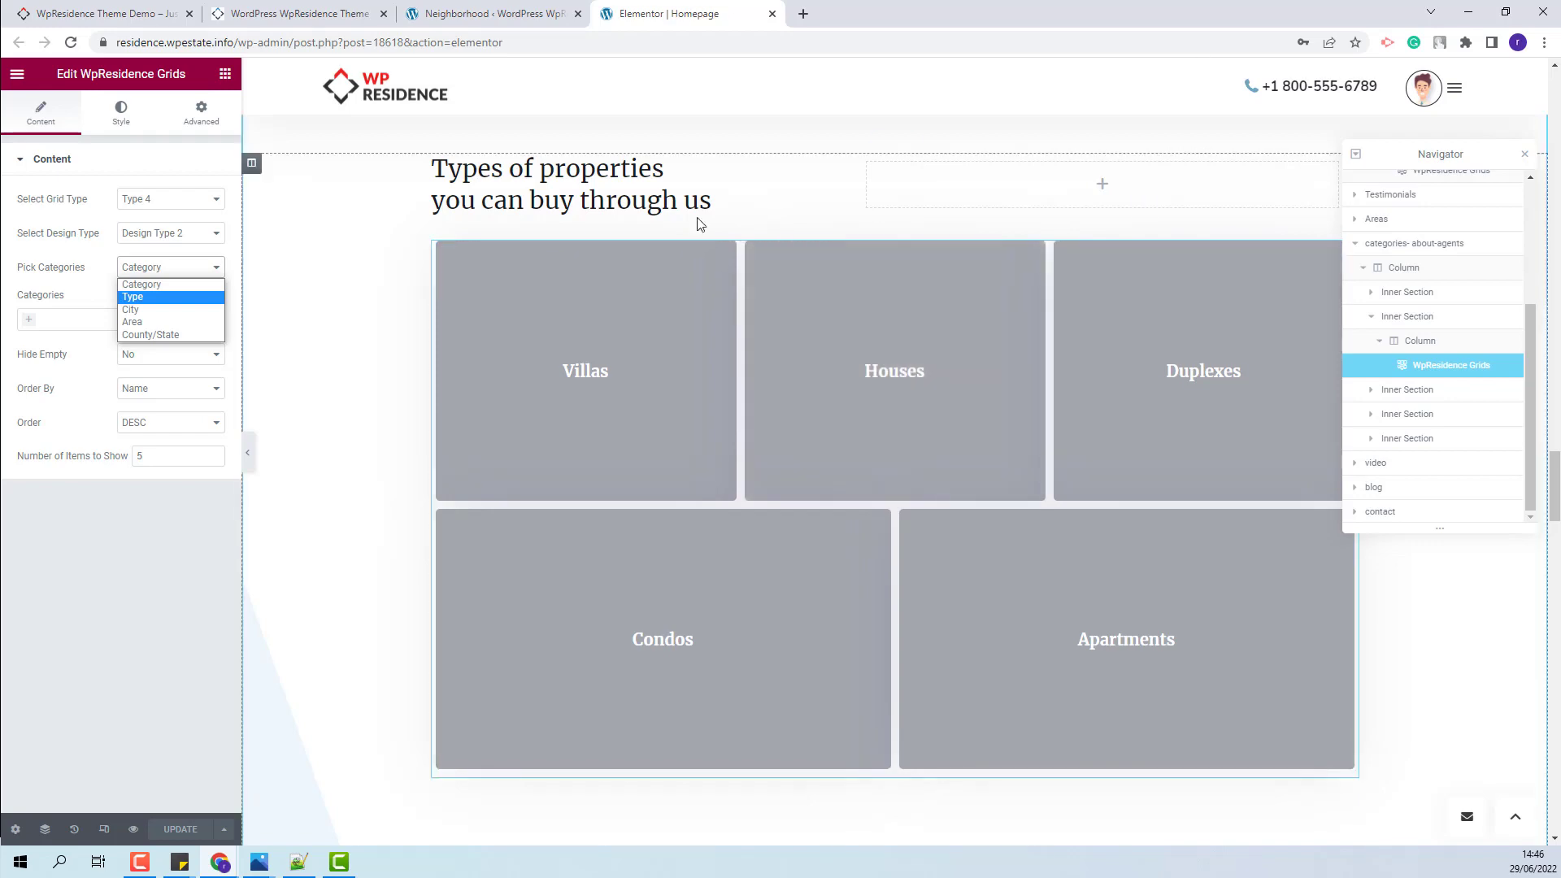
- Switch to the live homepage and look through it from the types of properties grid down past the video section
click(333, 17)
click(334, 16)
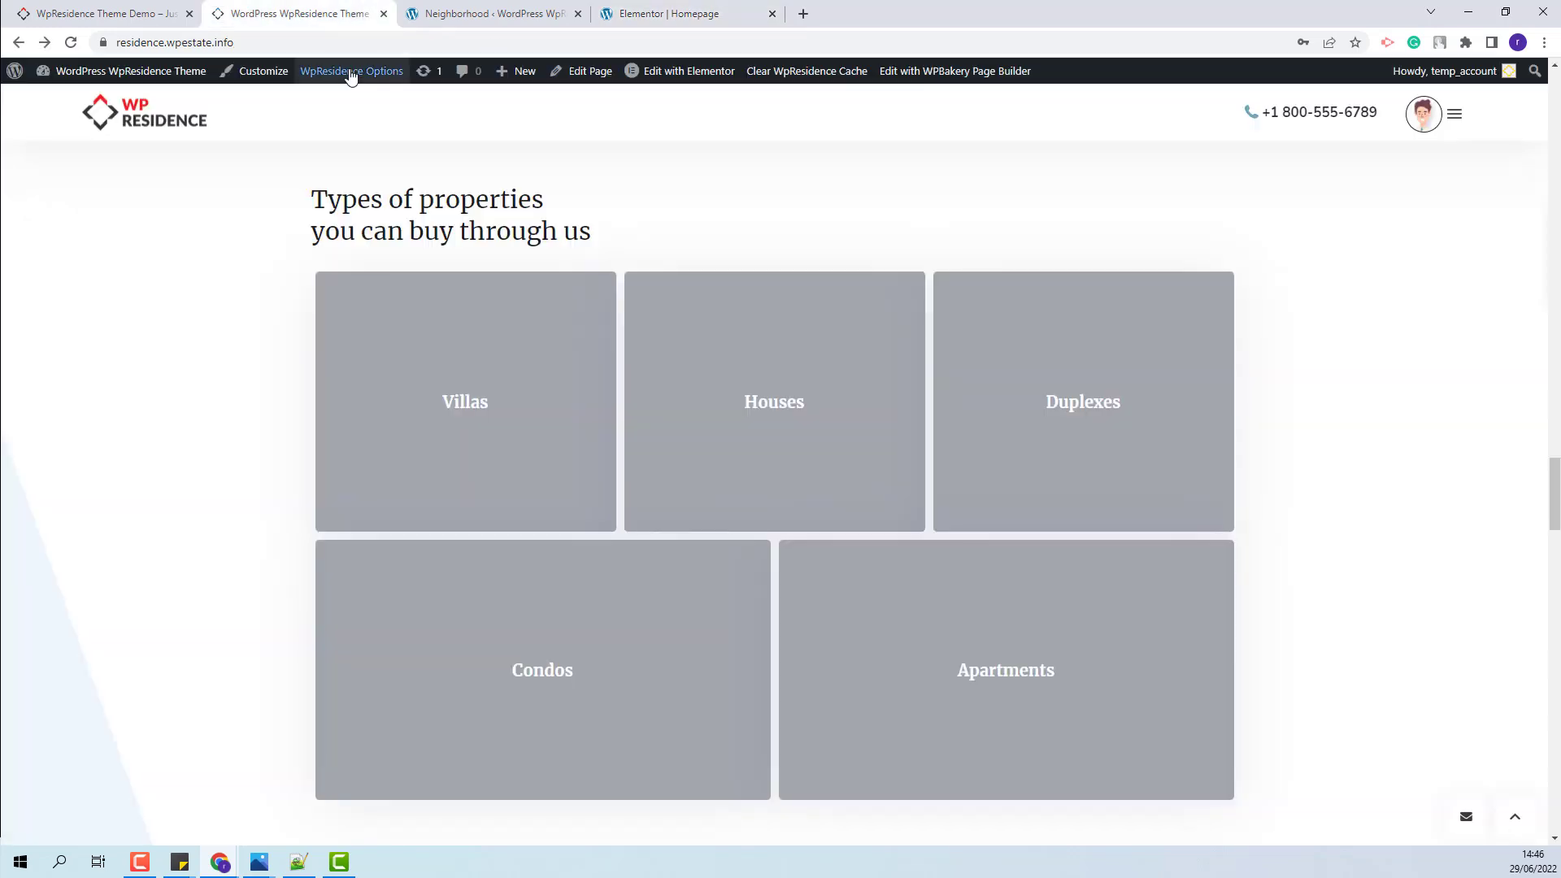
scroll(1301, 390, down, 20)
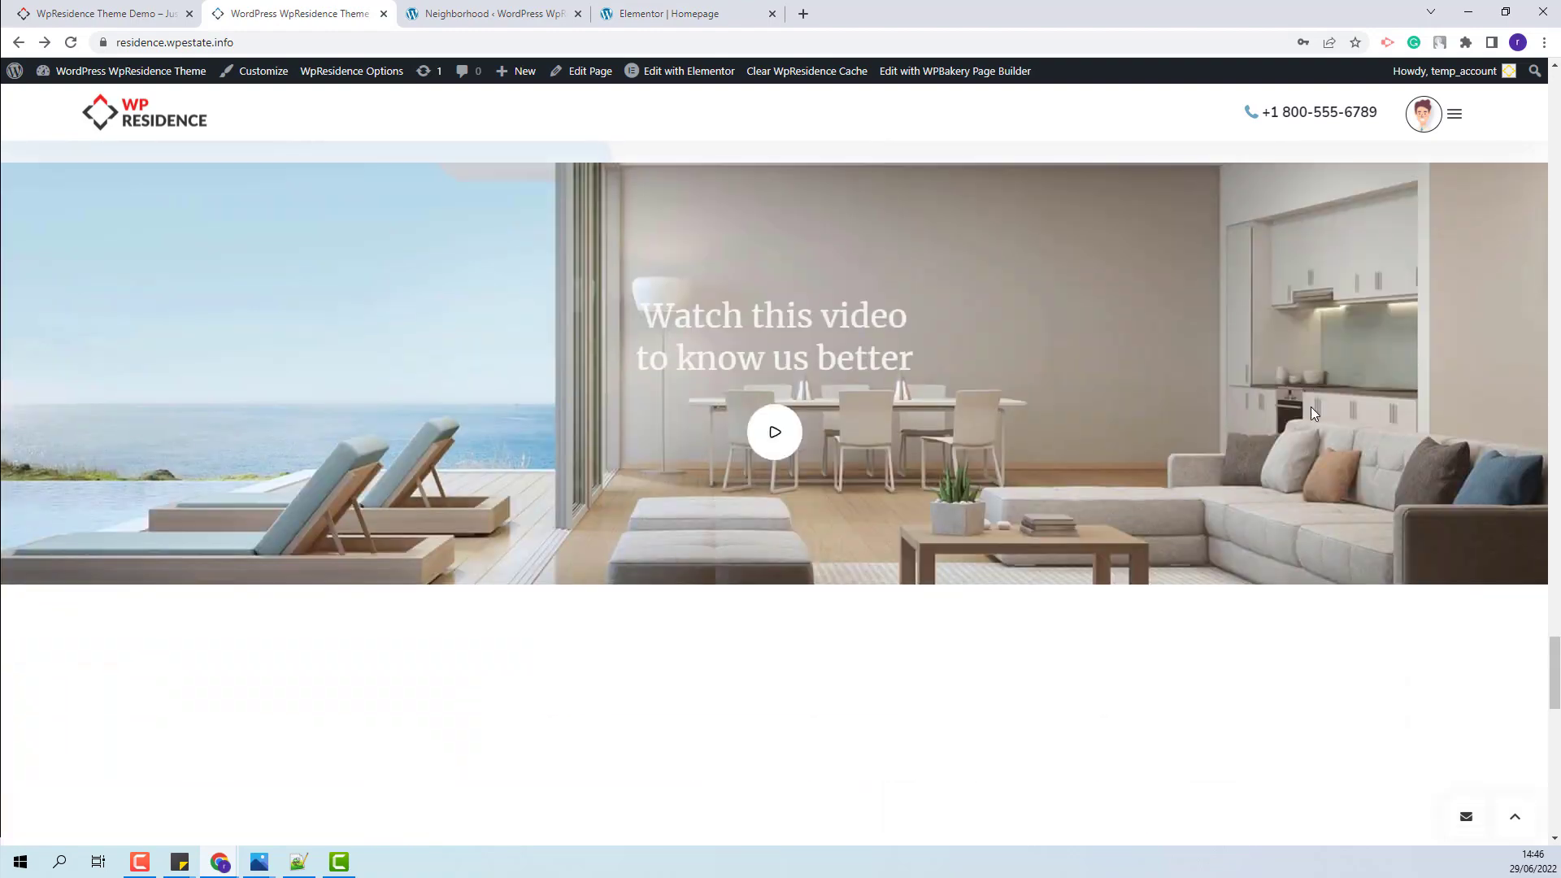
scroll(1314, 415, down, 12)
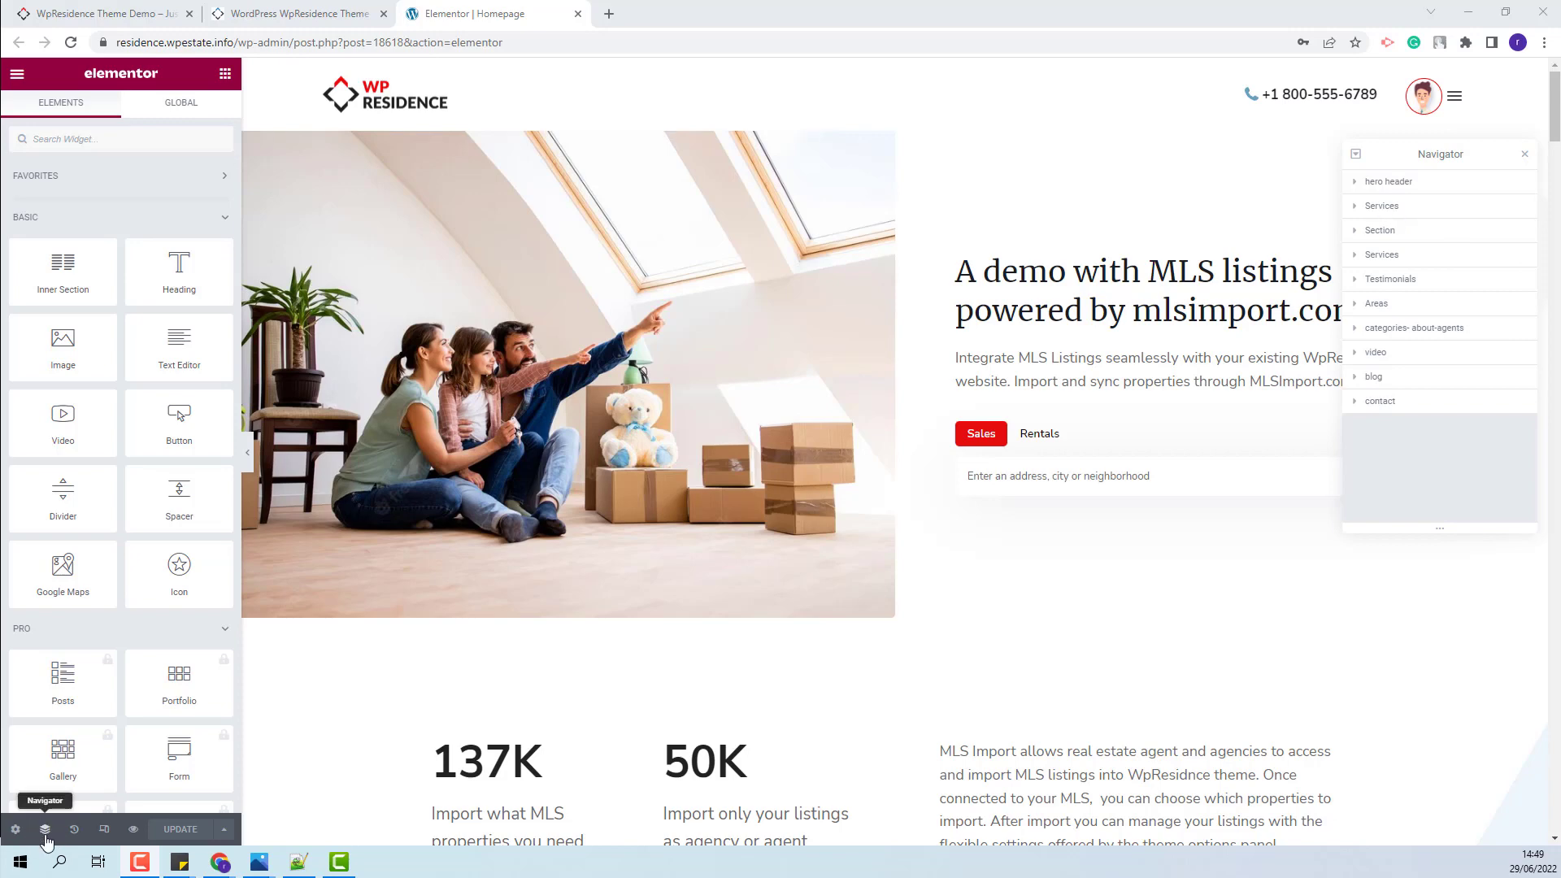
- Expand the hero header in the Elementor page structure and view the first column's background image settings
click(1402, 186)
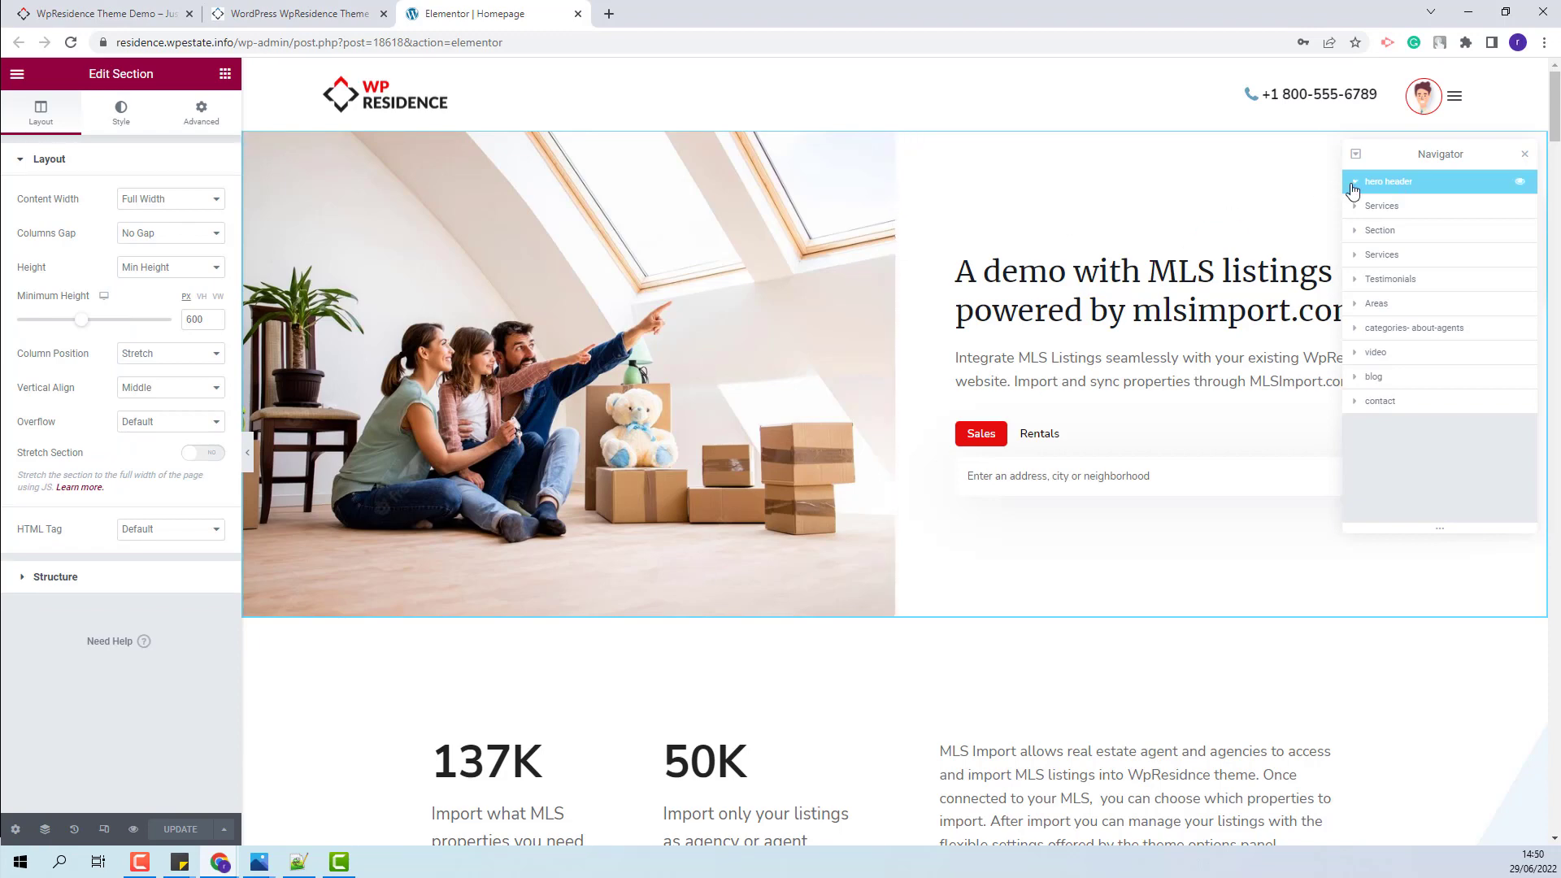
click(1353, 186)
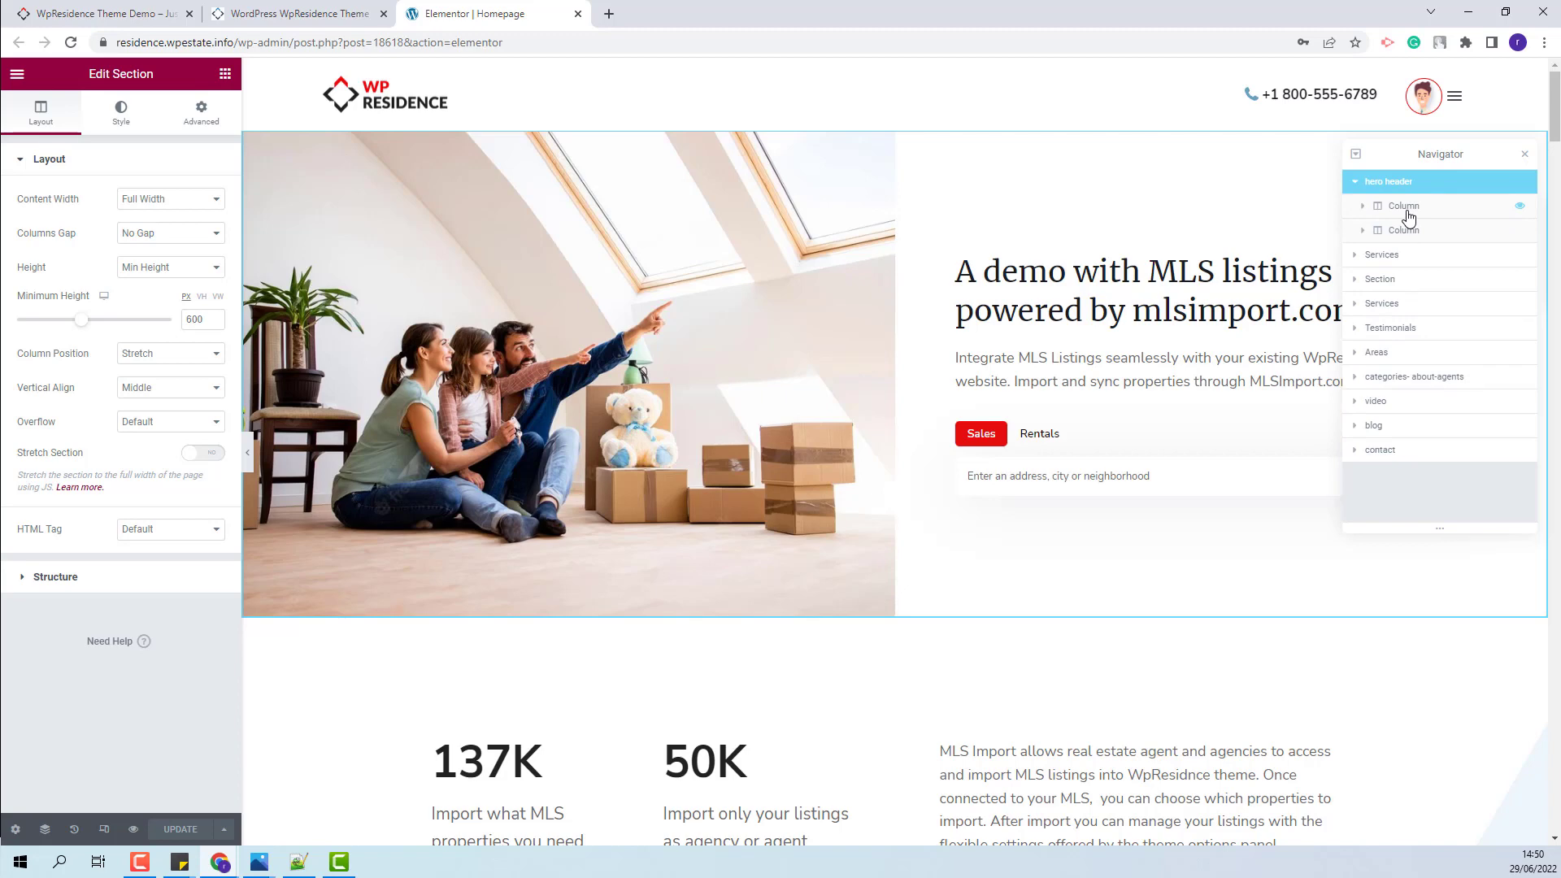
click(1398, 208)
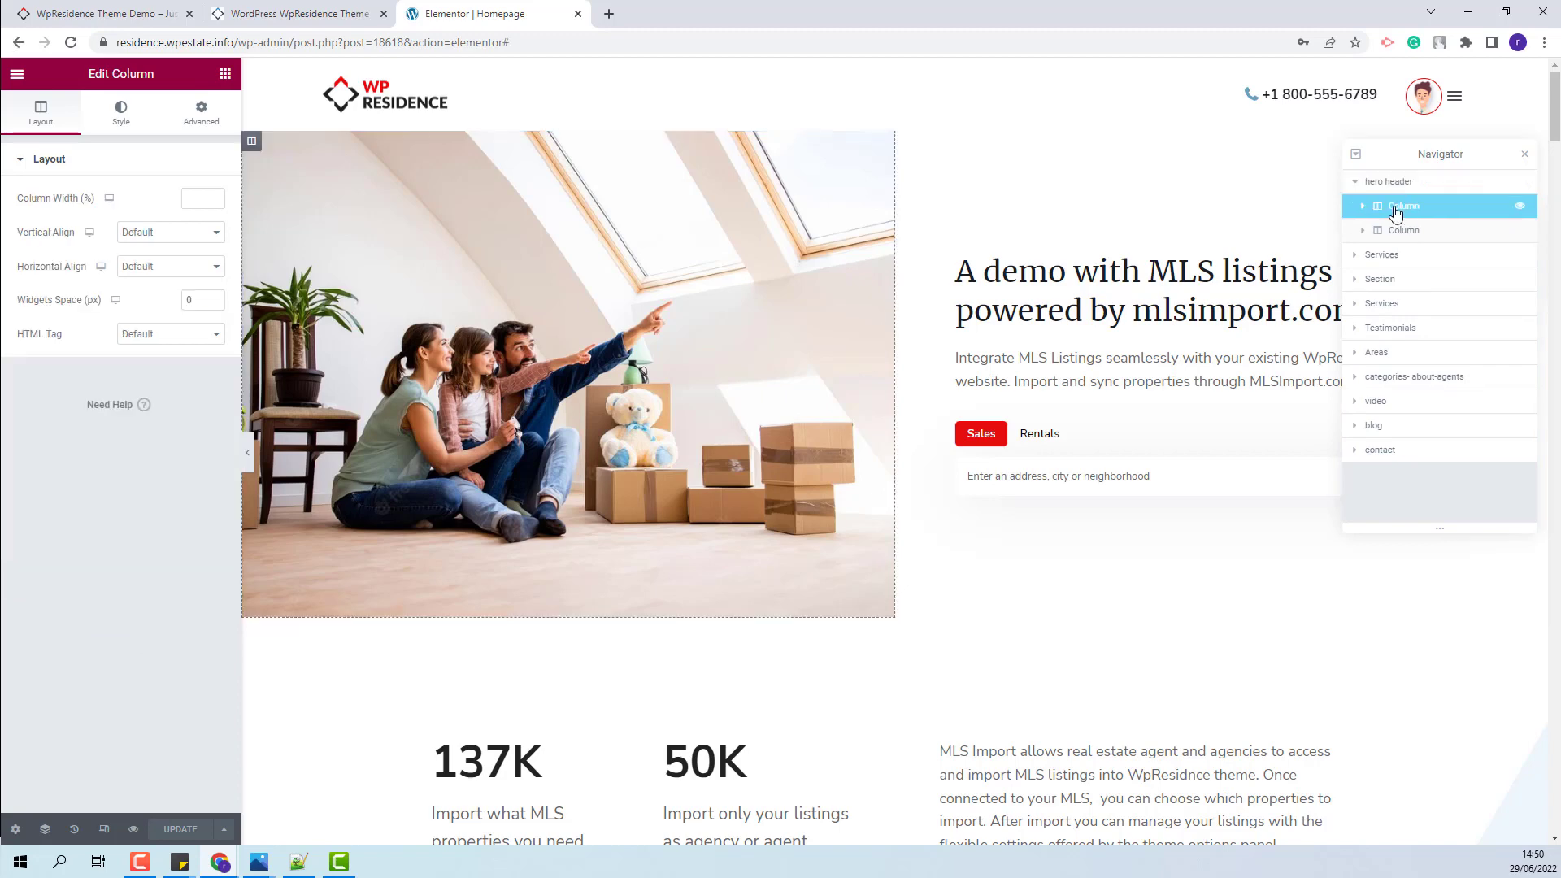
click(120, 120)
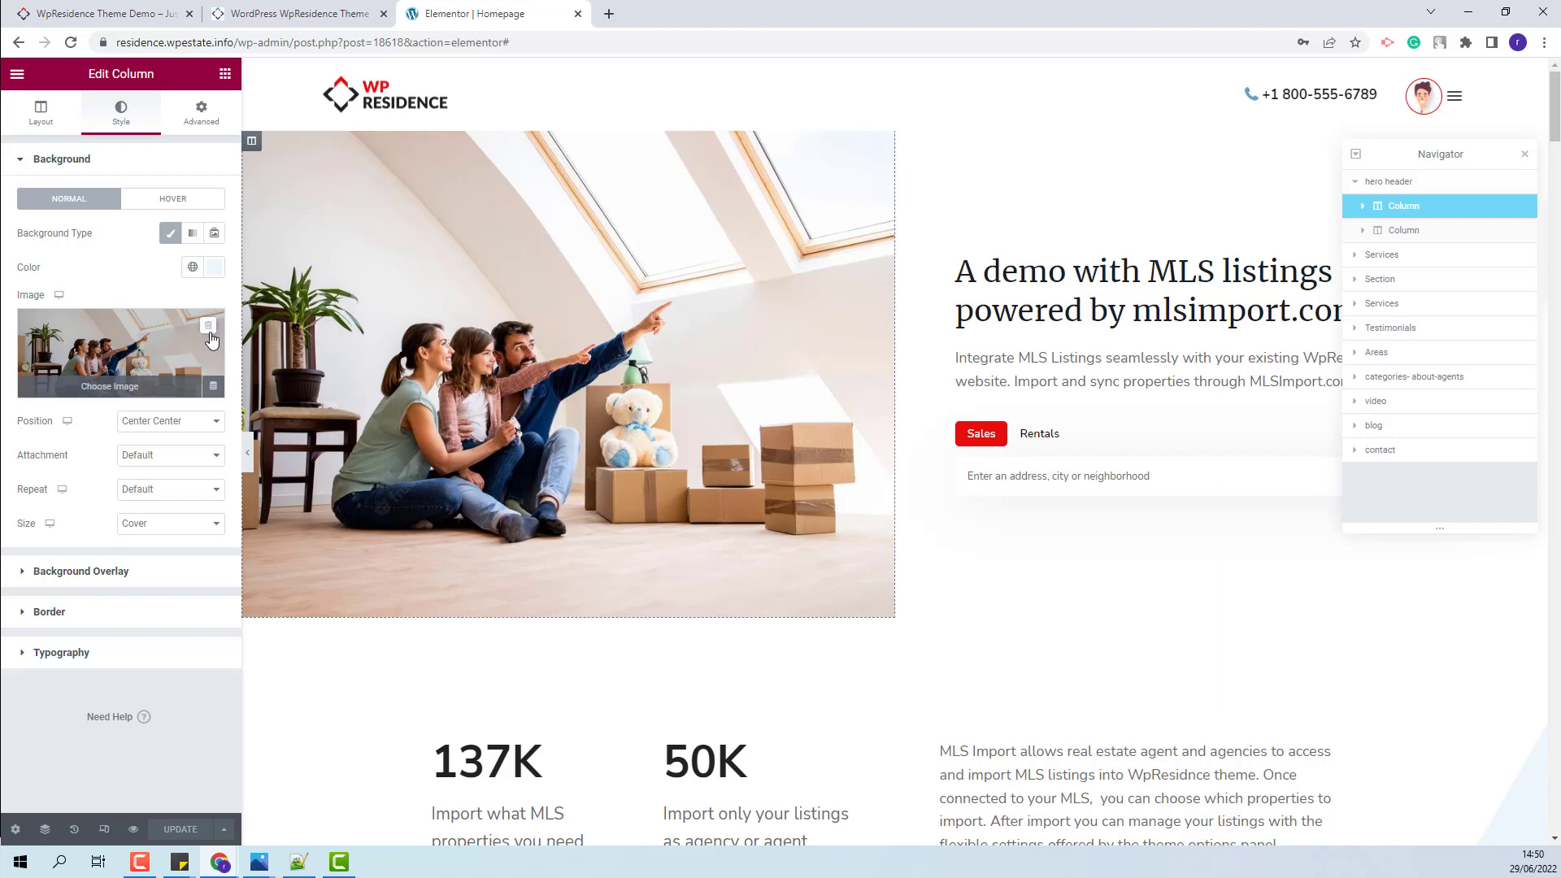
- Examine the hero header's second column through its heading, text and search form settings, including the form fields
click(1404, 231)
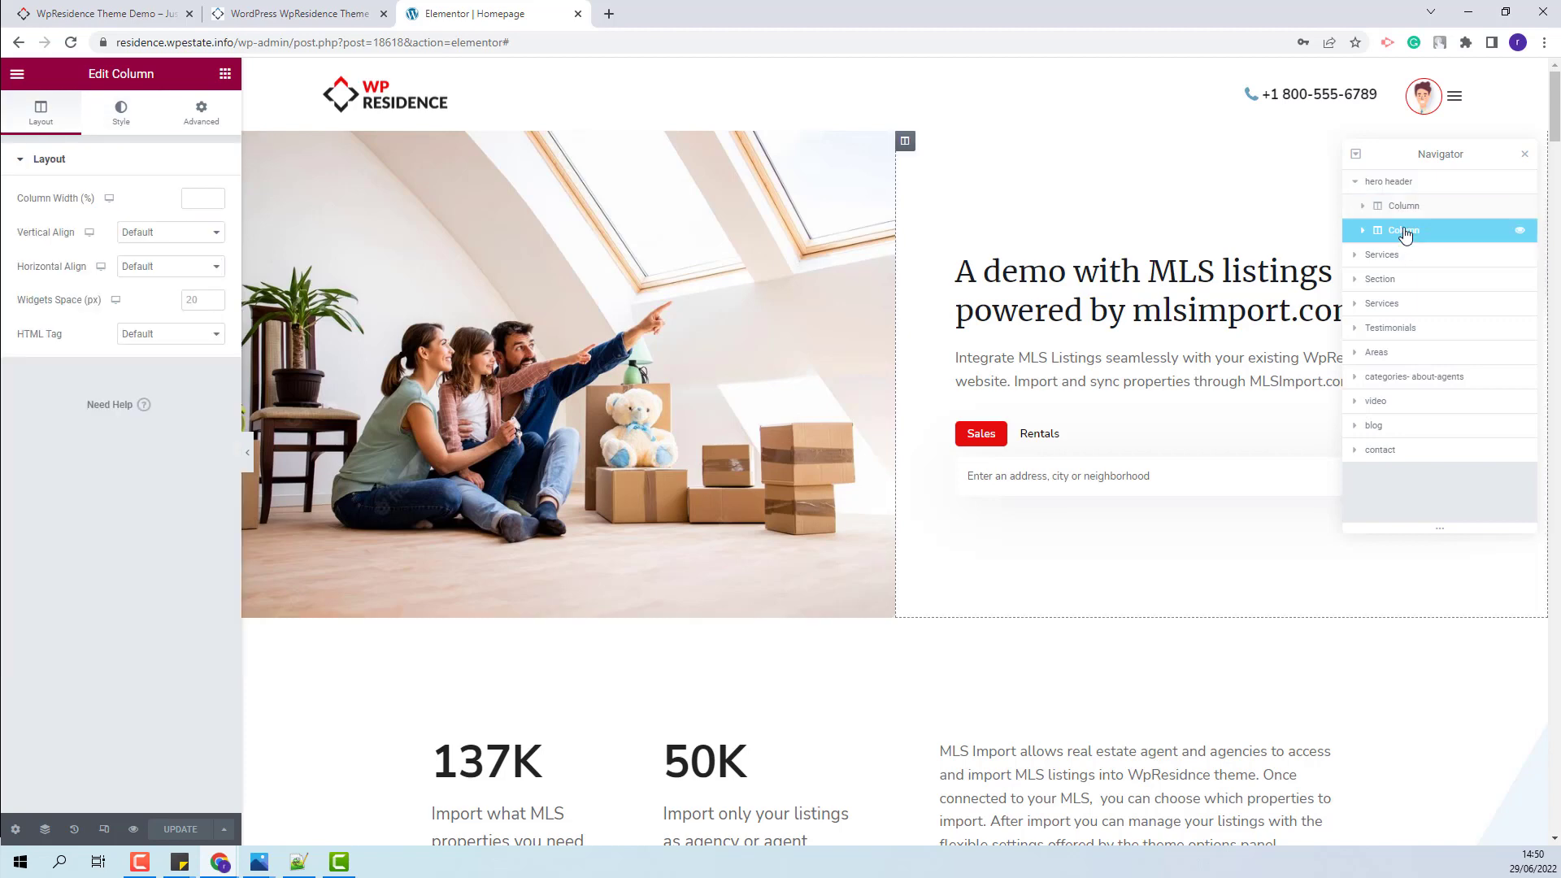
click(1108, 306)
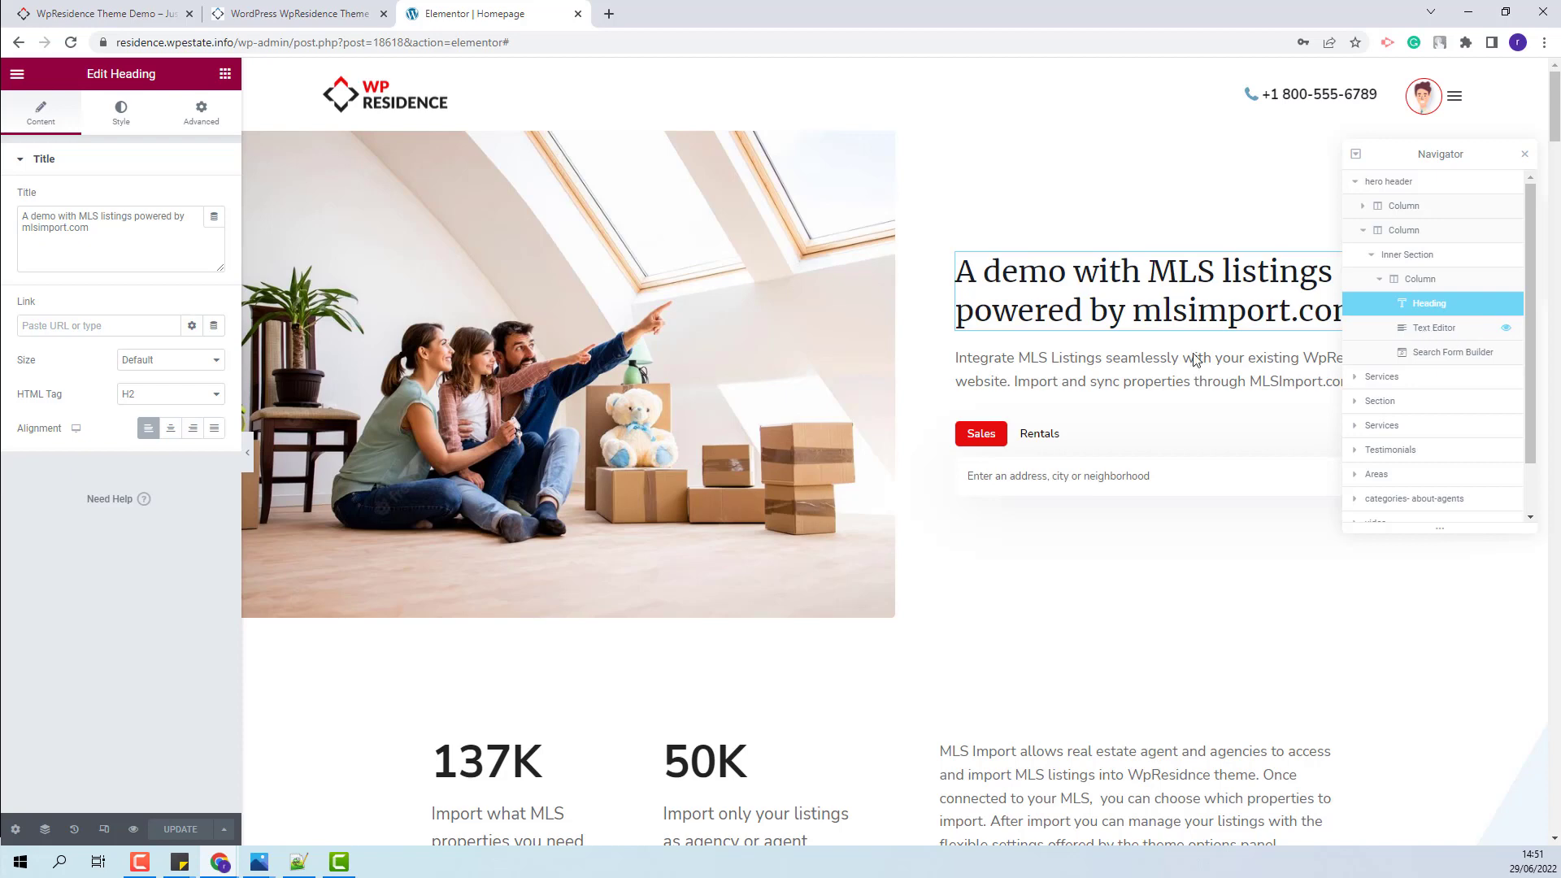
click(1050, 359)
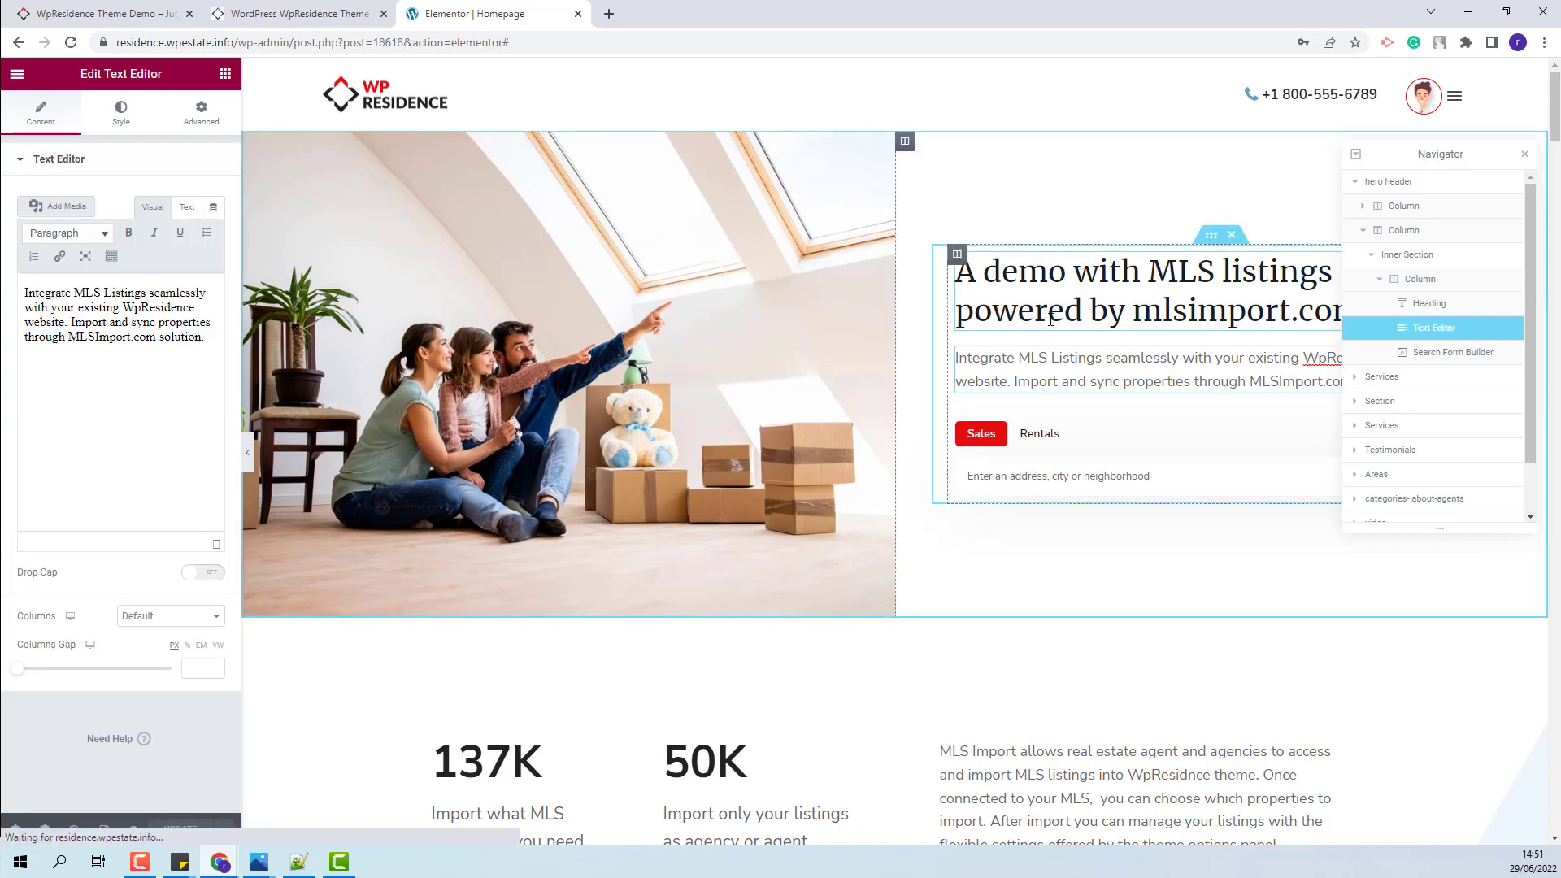
click(1211, 471)
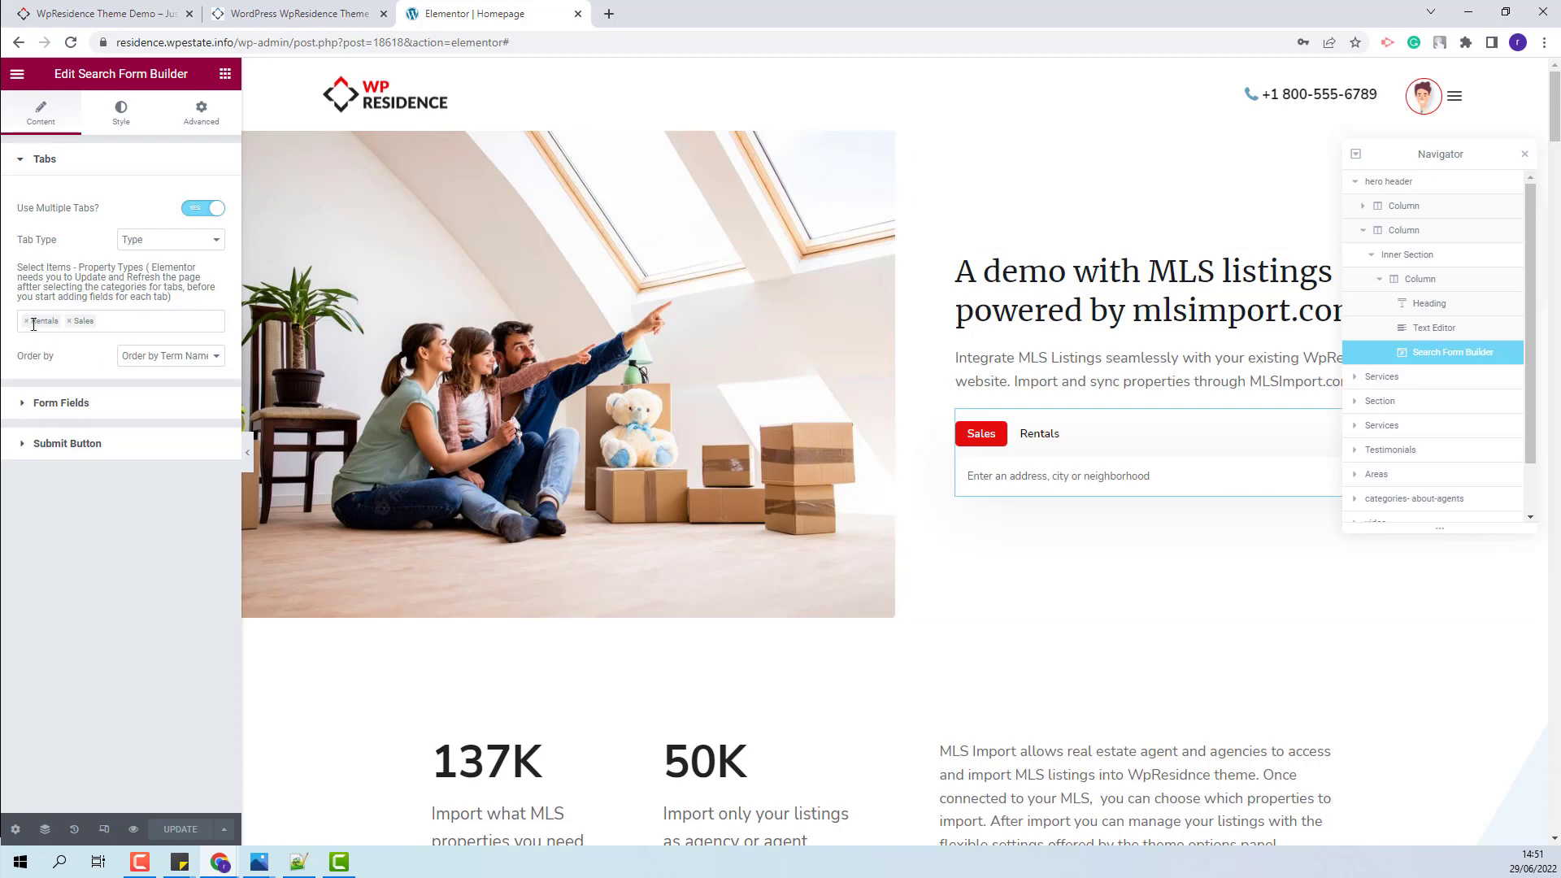
click(111, 412)
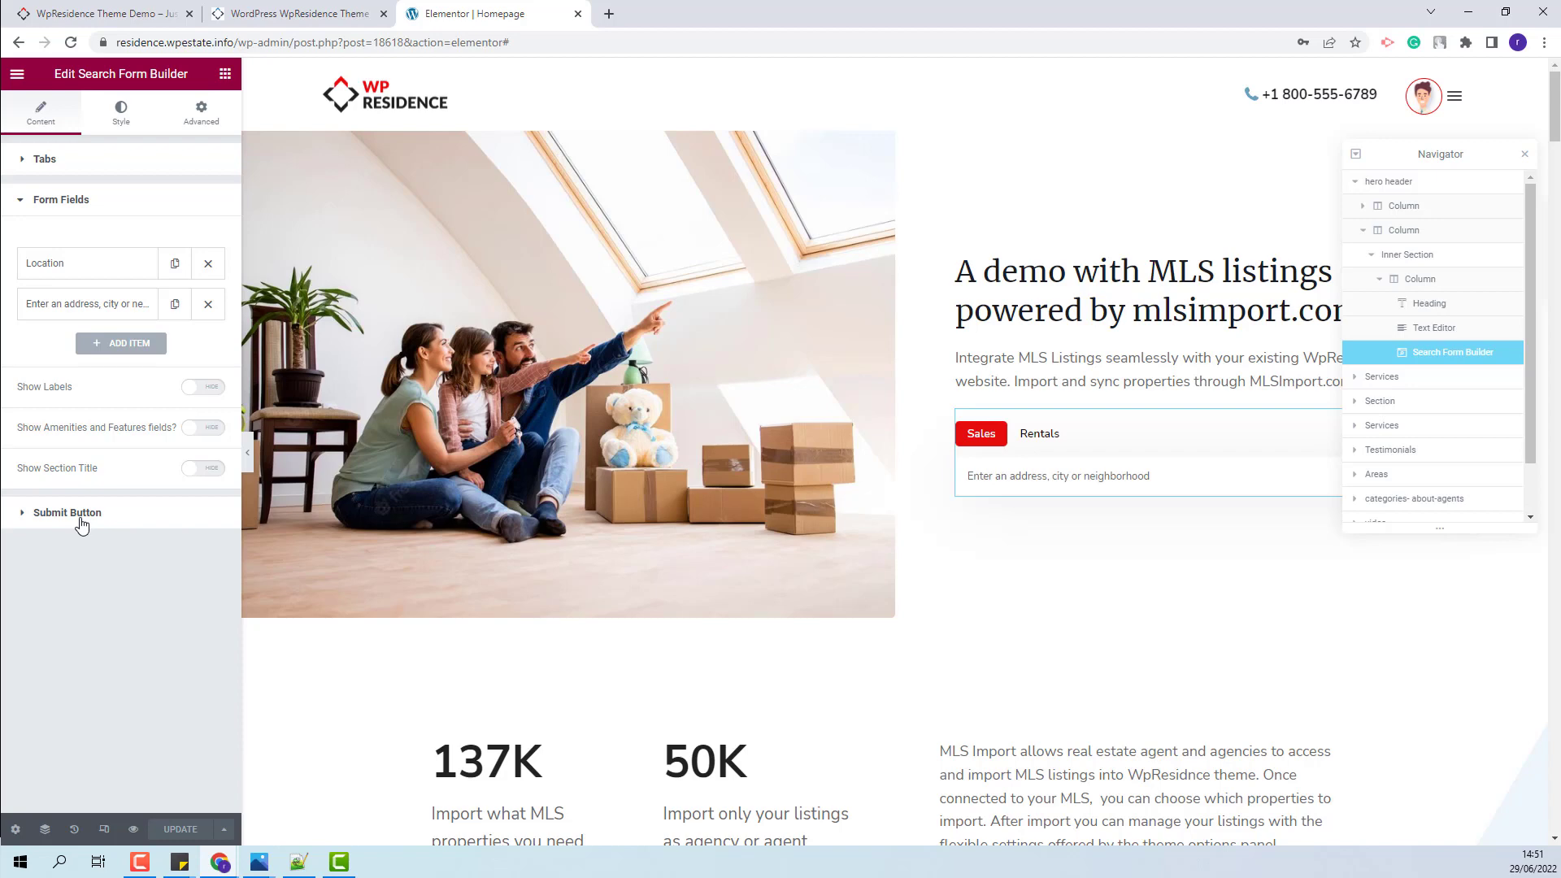
- Expand the first Services section in the page structure down to the first column of its first inner section
click(1385, 377)
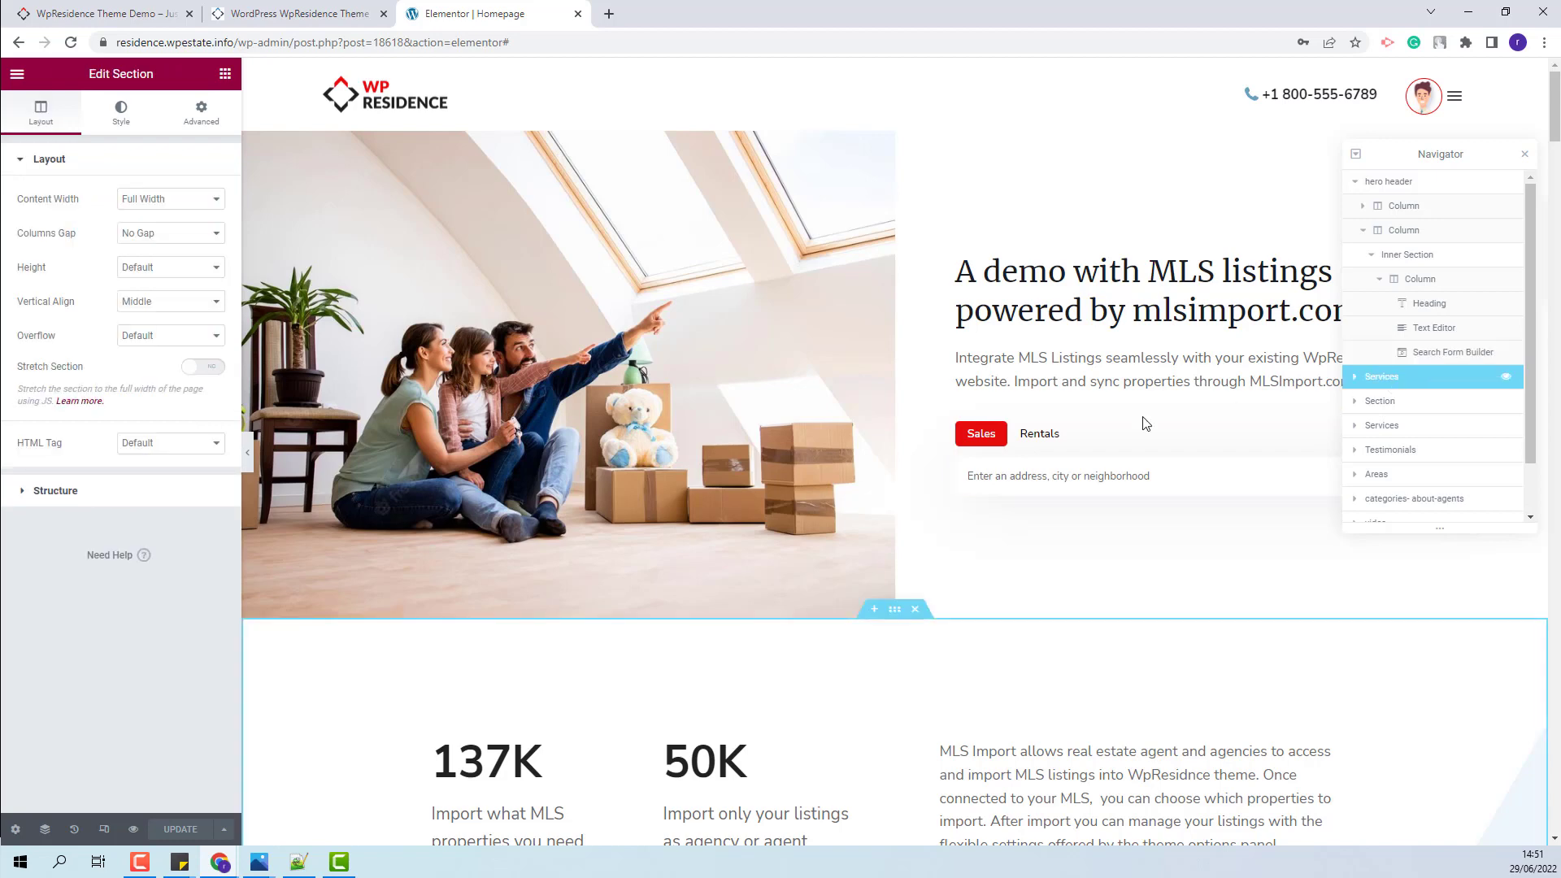
scroll(1114, 421, down, 2)
click(1355, 377)
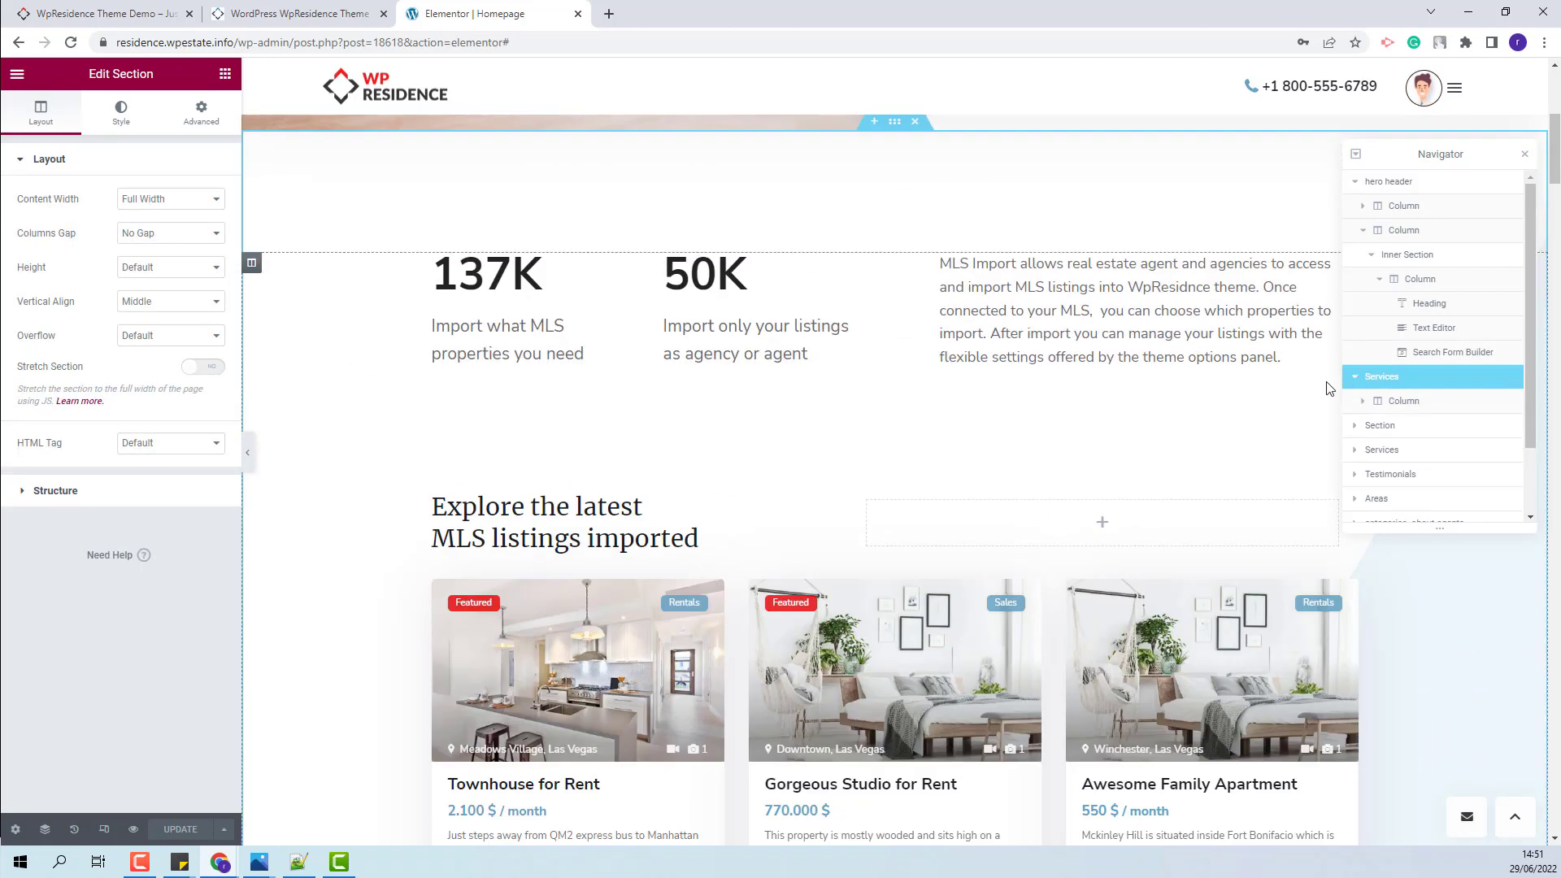
click(1405, 402)
click(1363, 401)
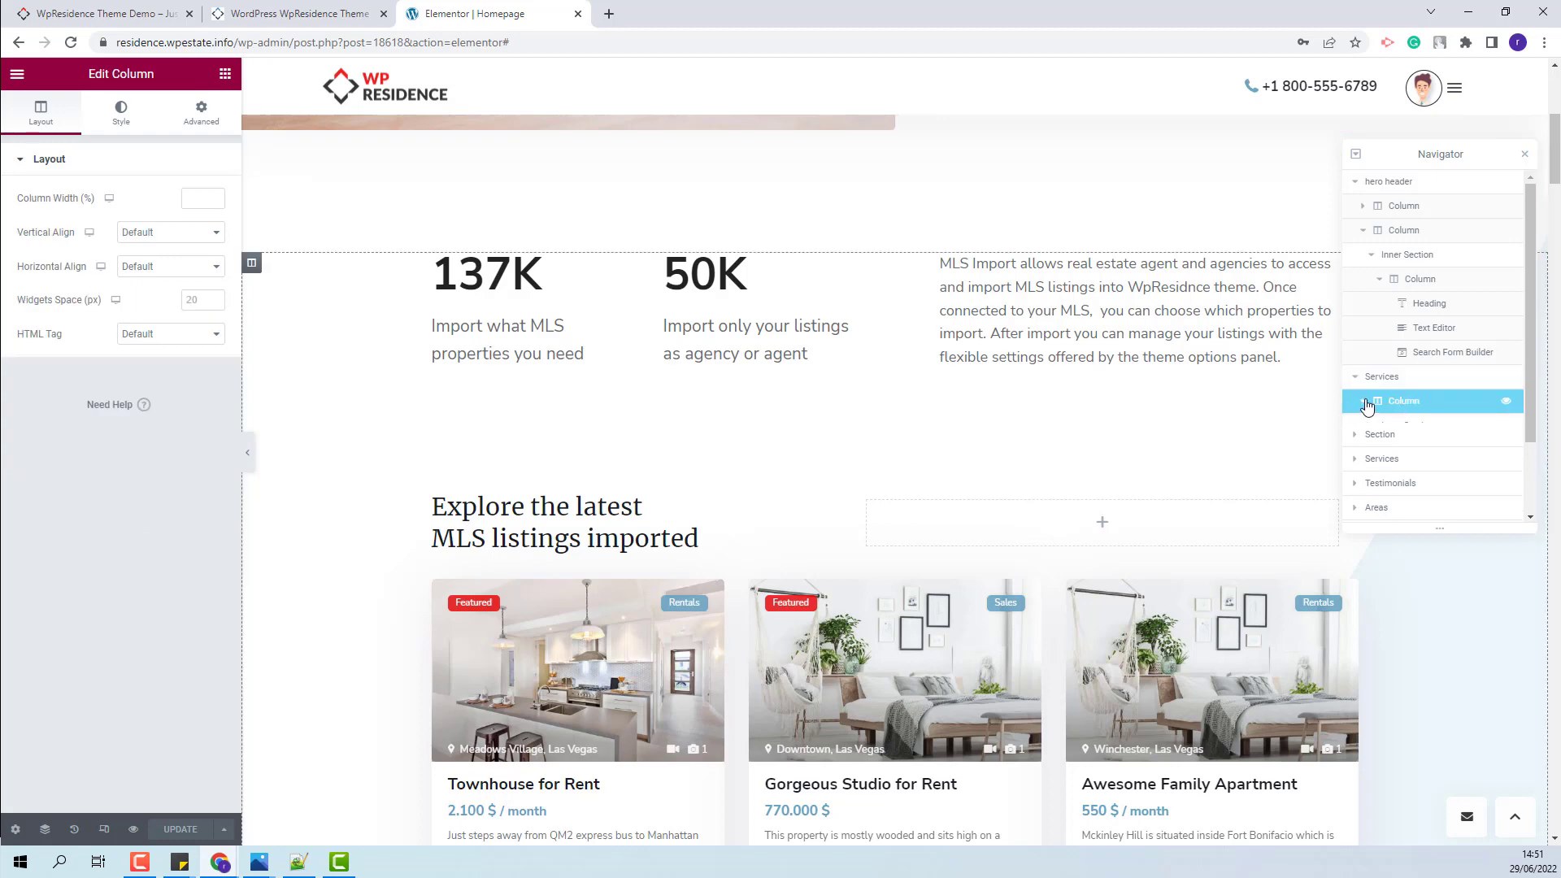
click(1403, 425)
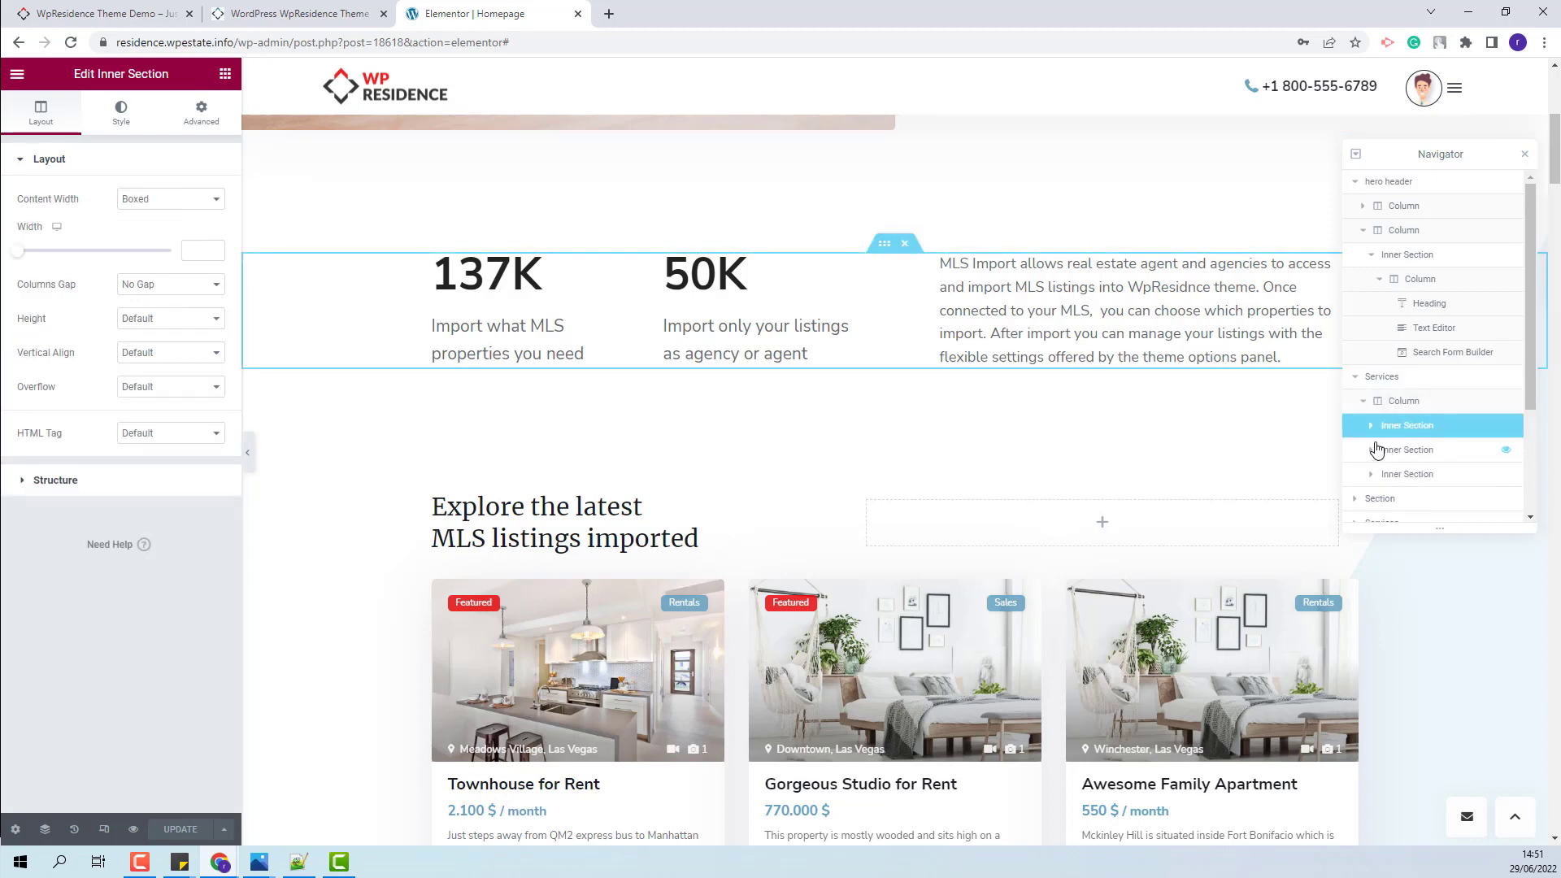
click(1371, 431)
click(1423, 449)
- View the editing settings of the 137K and 50K headings, their captions, the MLS Import paragraph and the latest listings heading
click(540, 276)
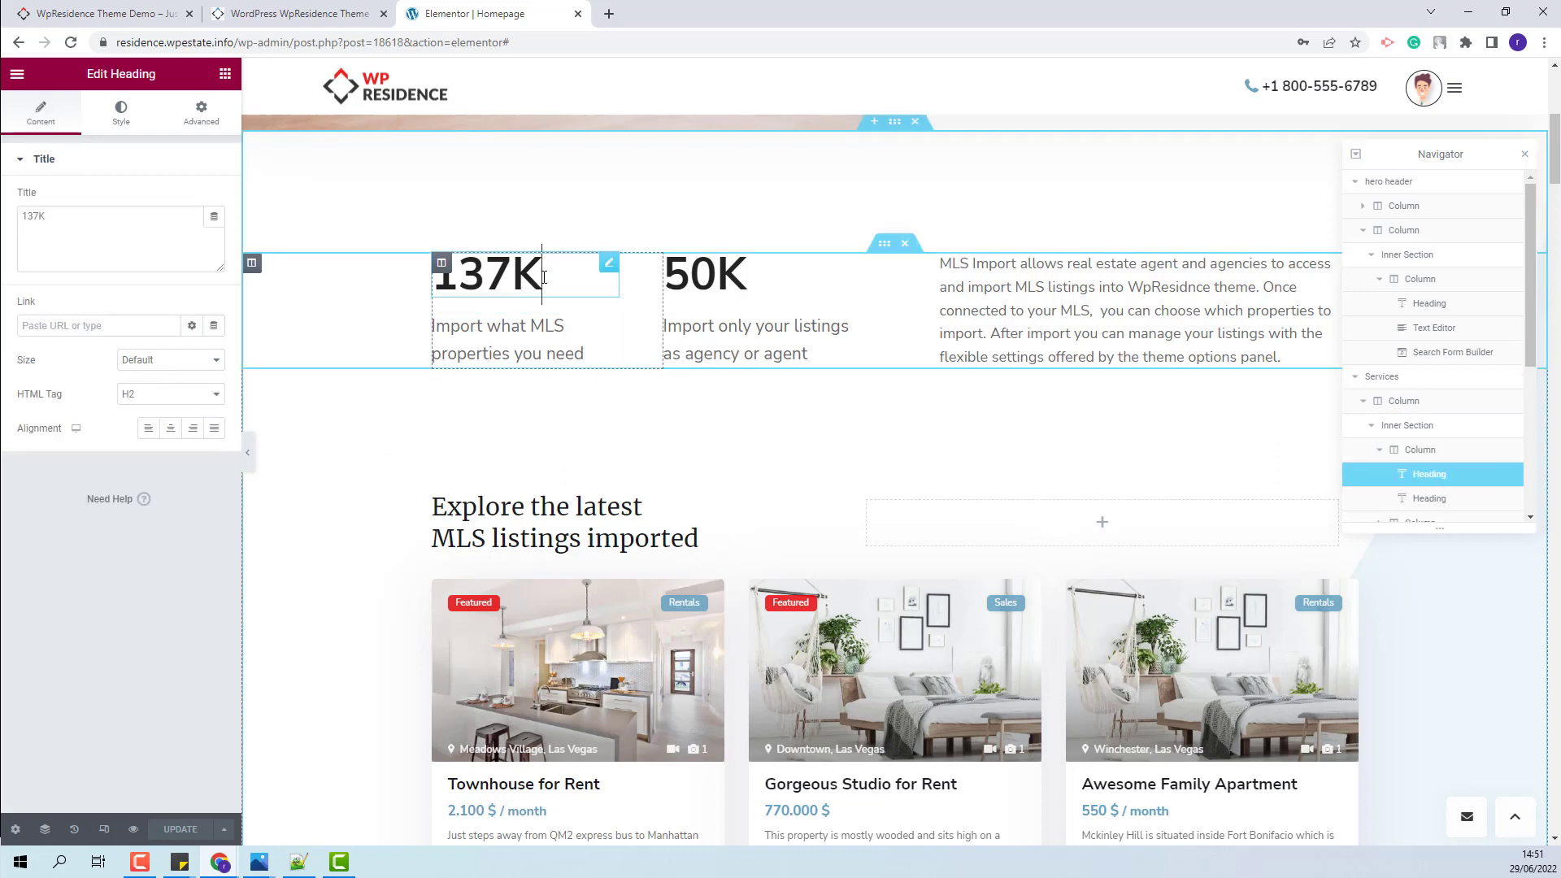
click(552, 347)
click(744, 277)
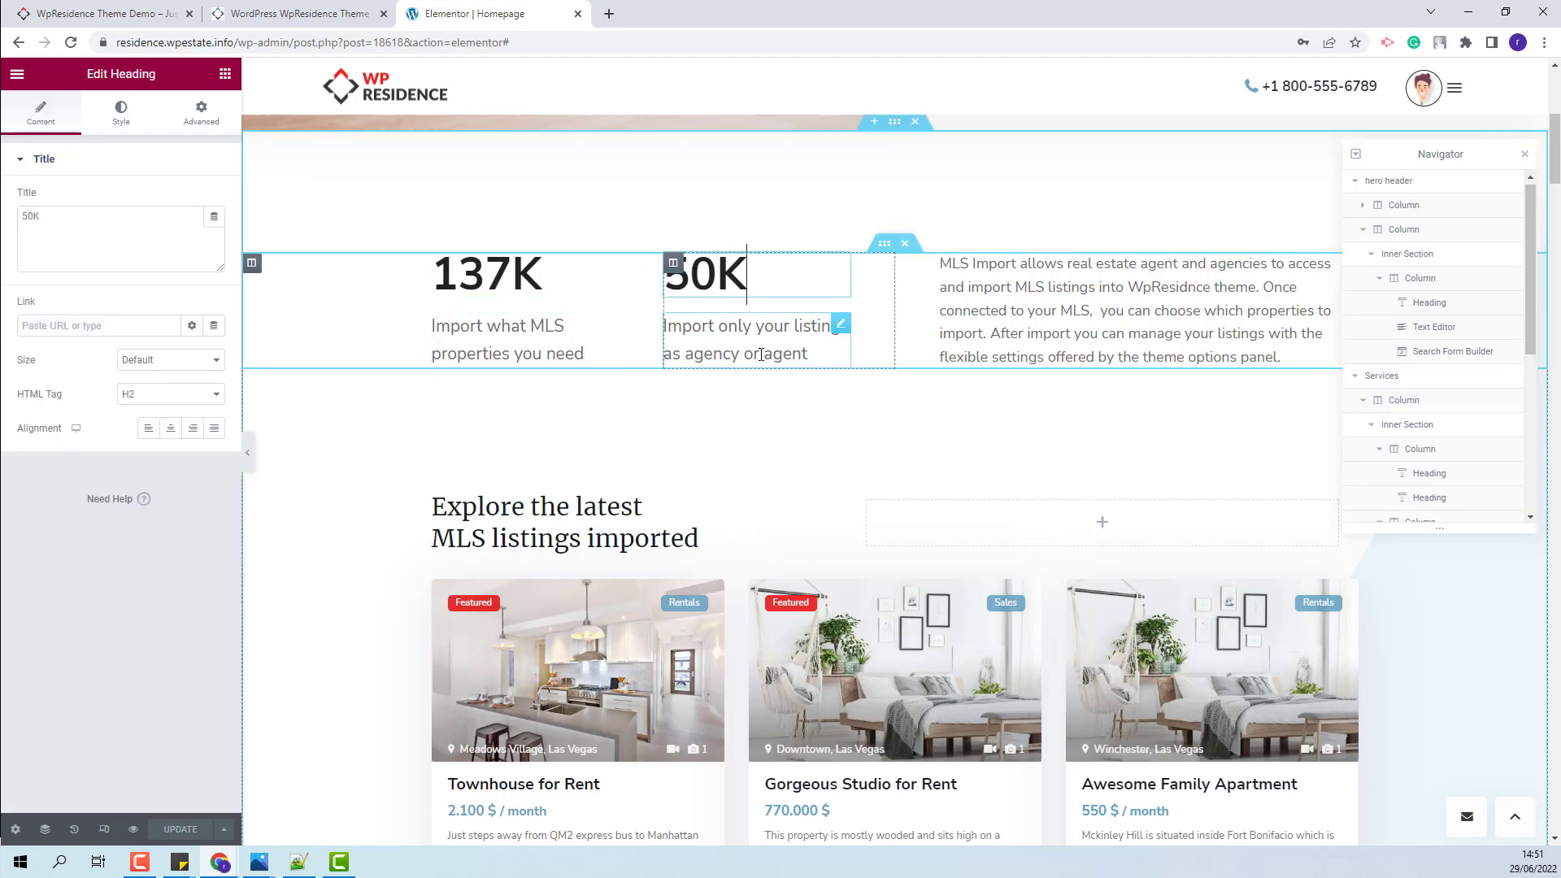
click(761, 354)
click(1136, 316)
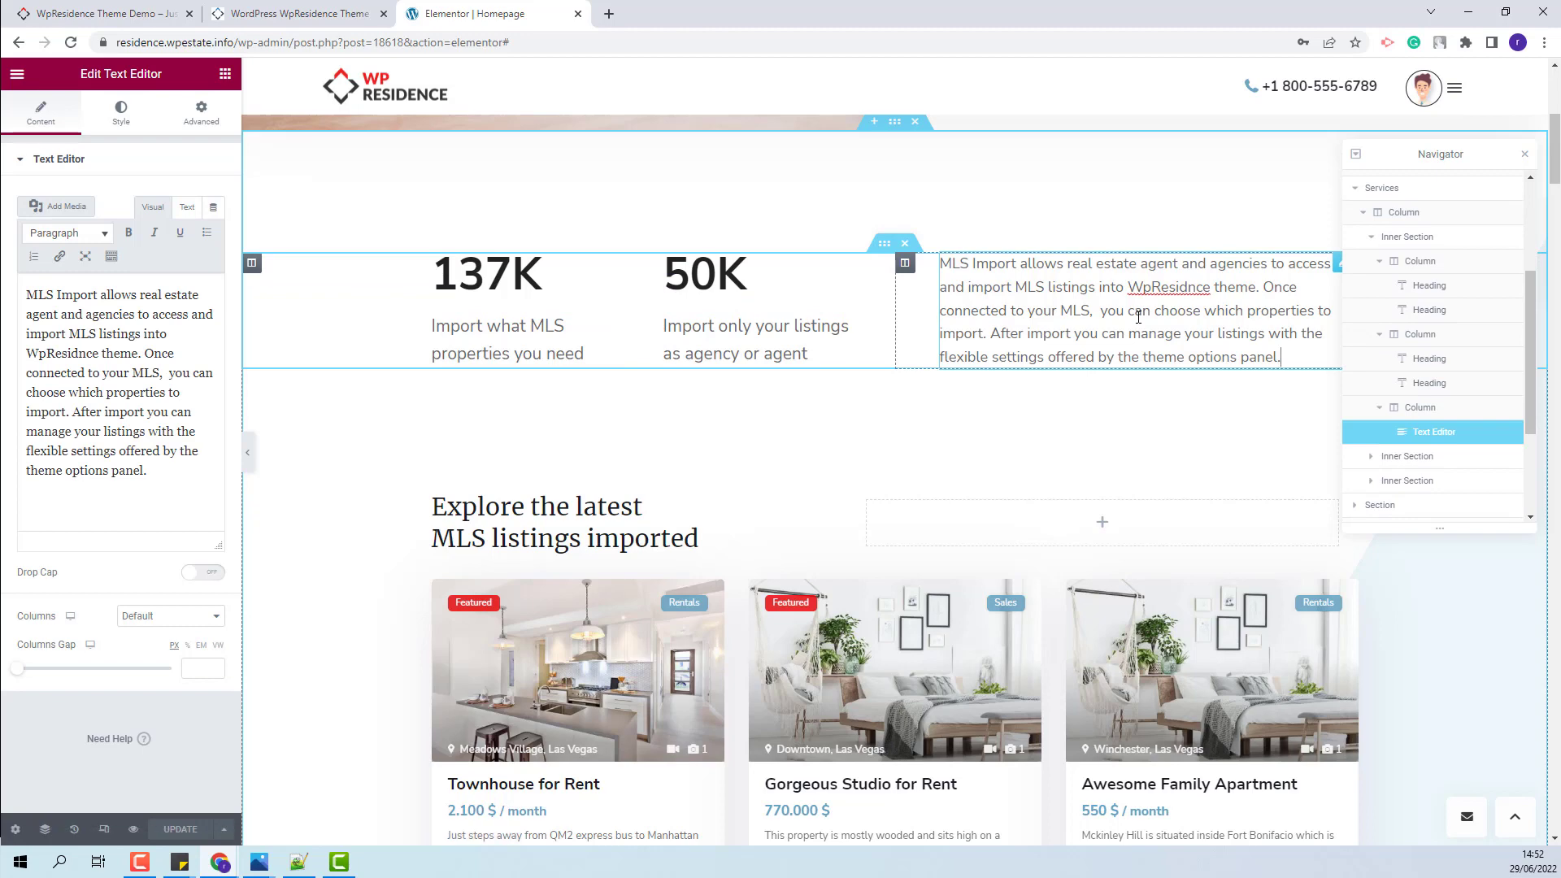
click(542, 536)
click(489, 526)
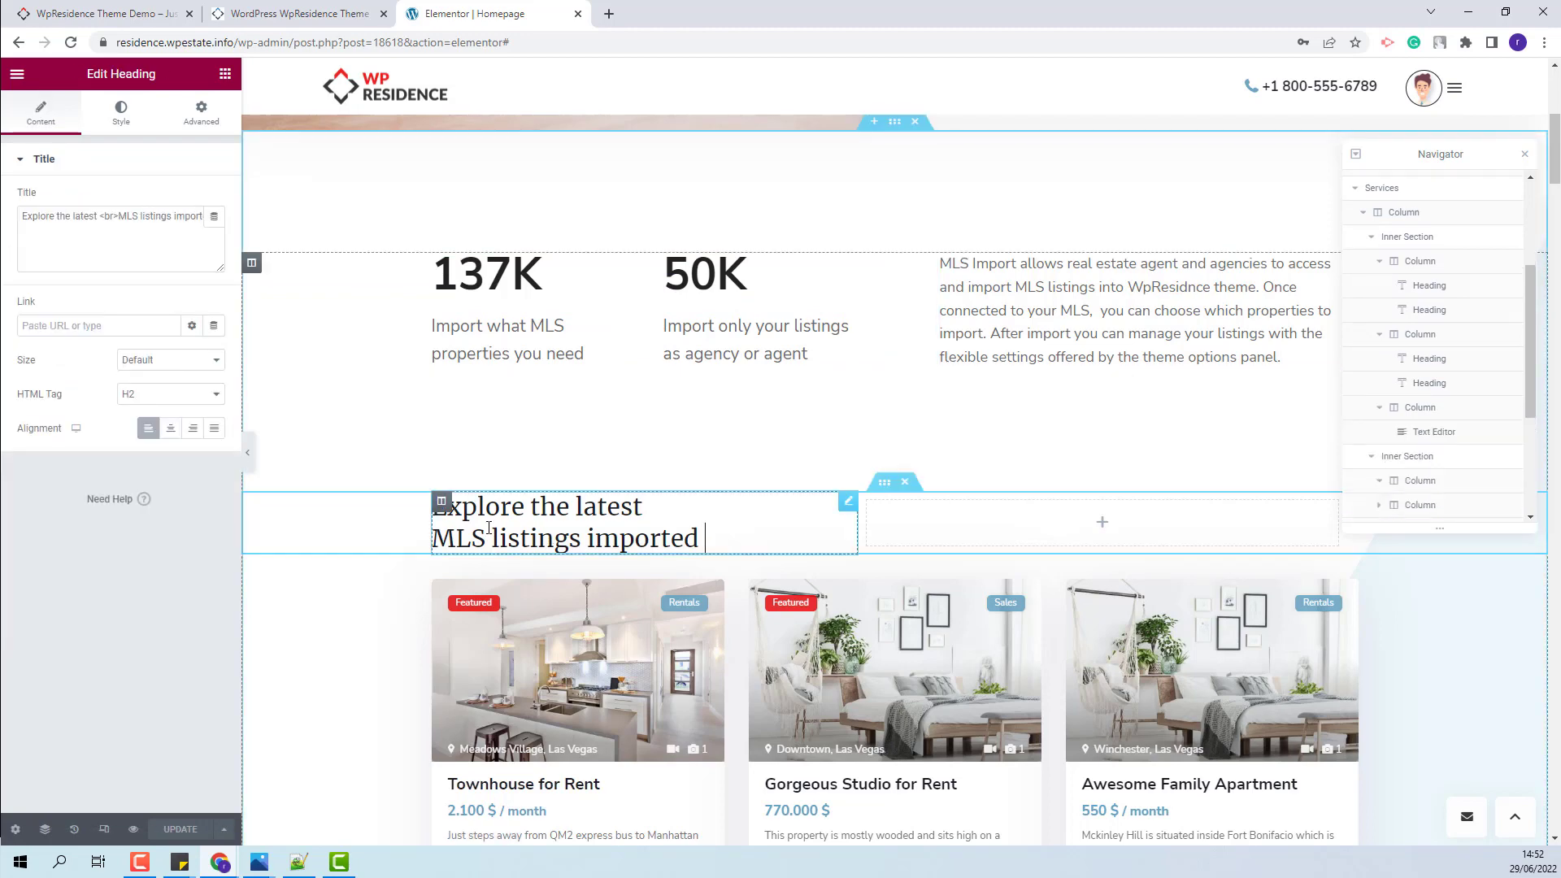
- Select the WpResidence Items List widget under the latest listings heading and view its content and filter settings
scroll(1430, 406, down, 2)
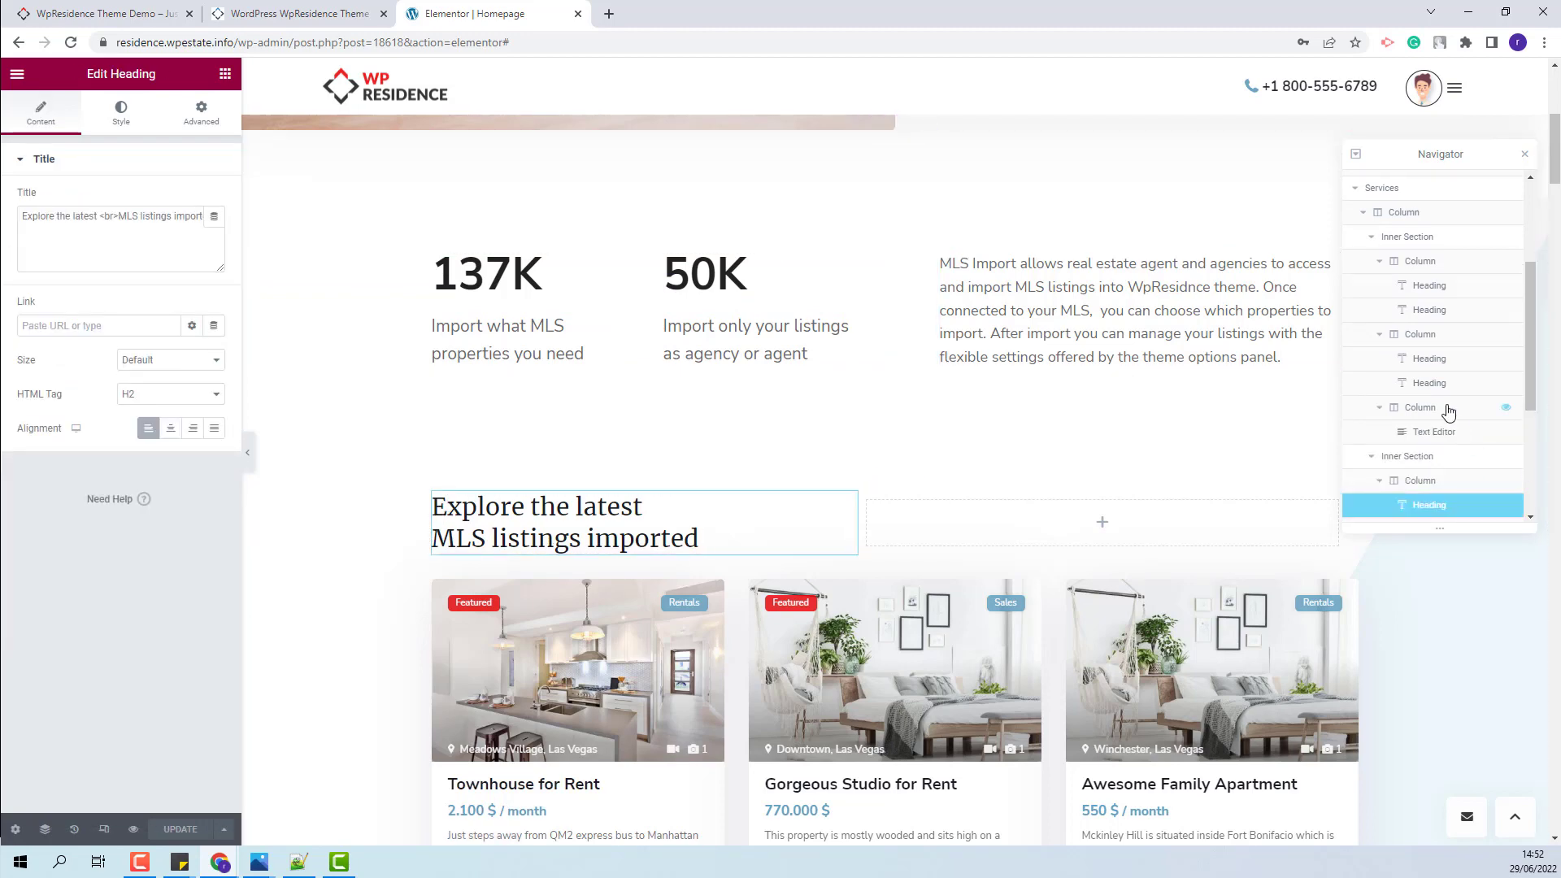
click(1419, 366)
click(1411, 393)
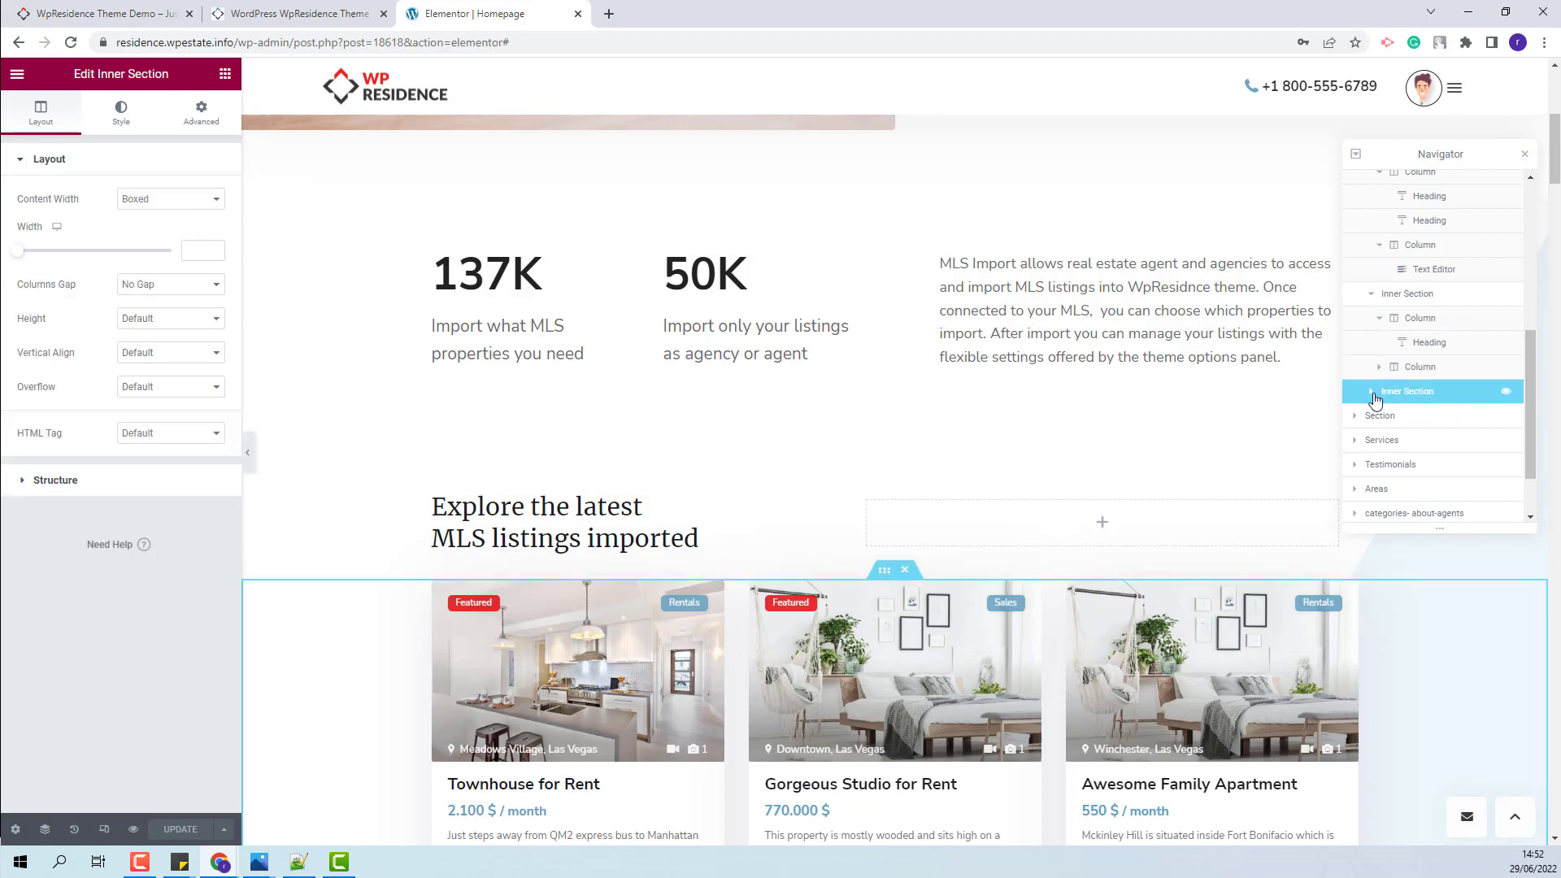
click(1373, 395)
click(1424, 418)
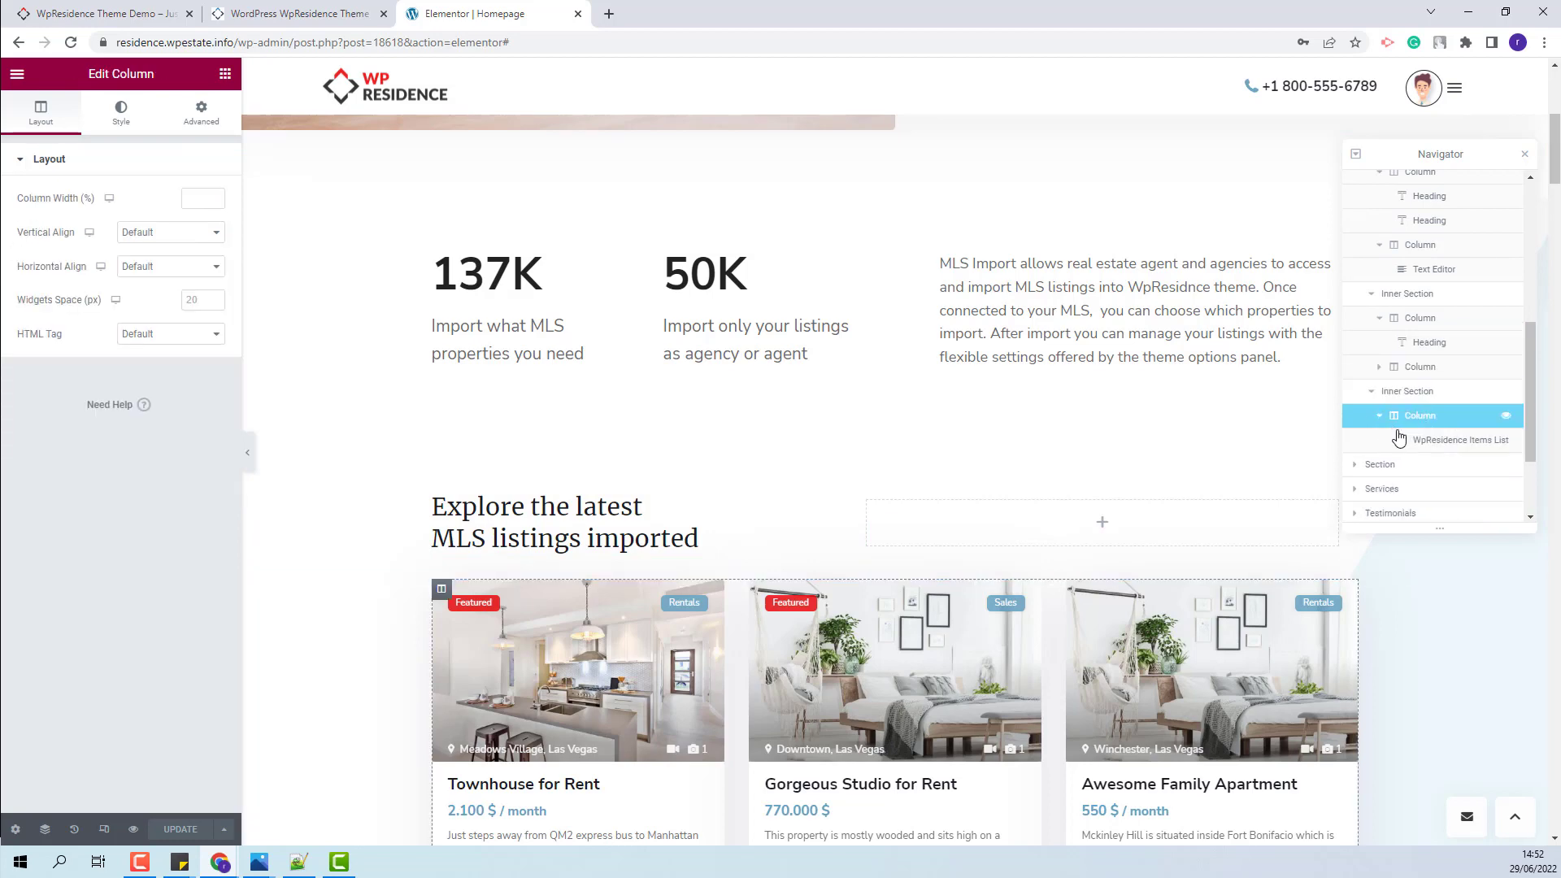
click(1454, 443)
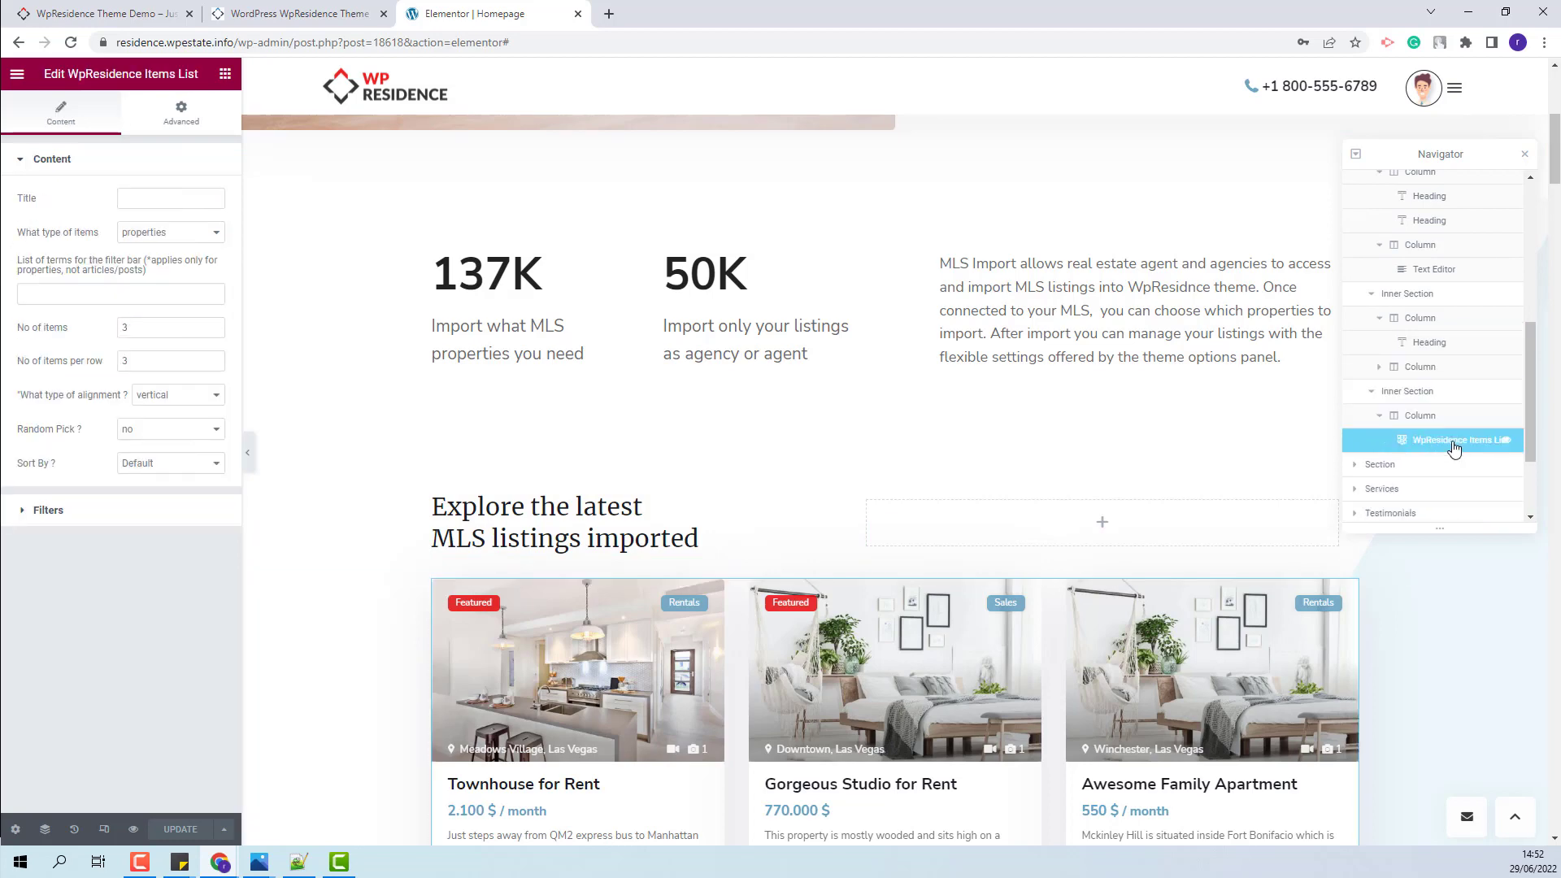
scroll(968, 401, down, 3)
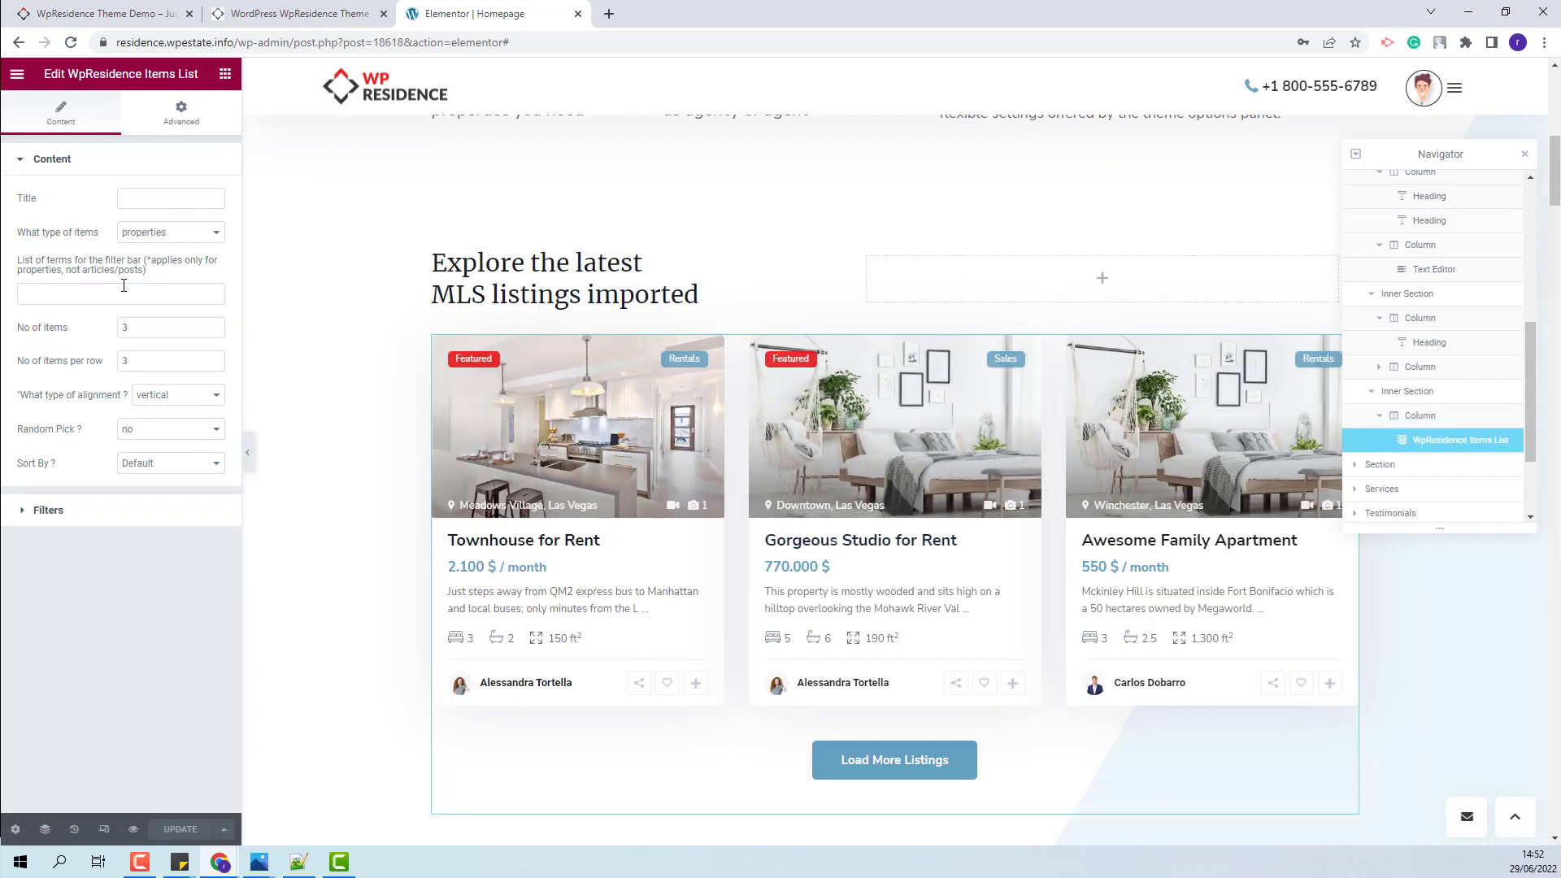
click(51, 509)
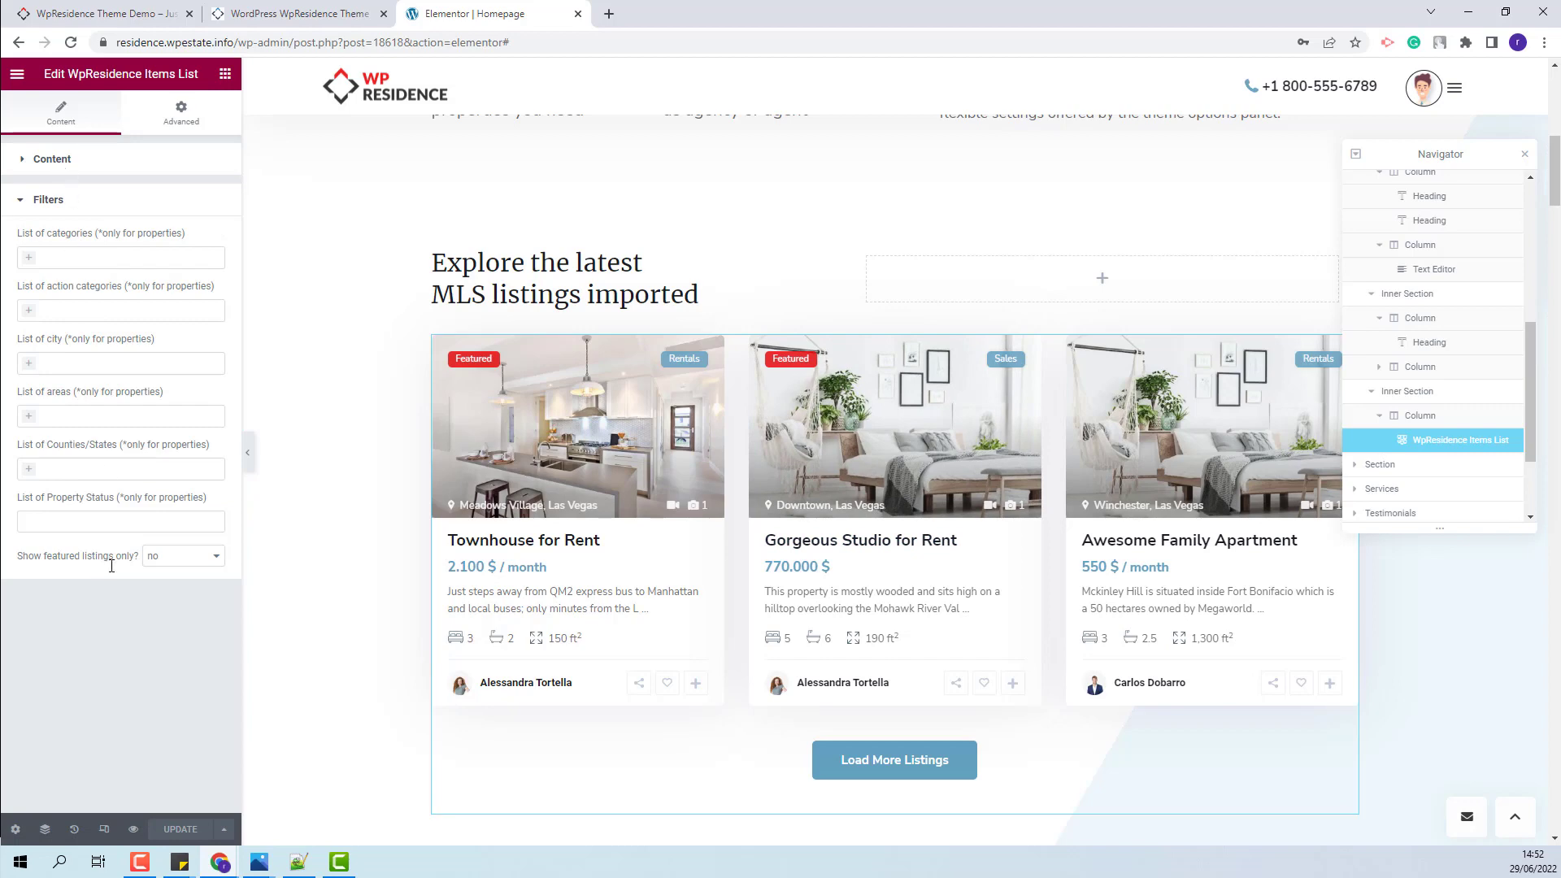
- Expand the section below the listings, open its WpResidence Featured Property widget and highlight the Property Id value
click(1408, 466)
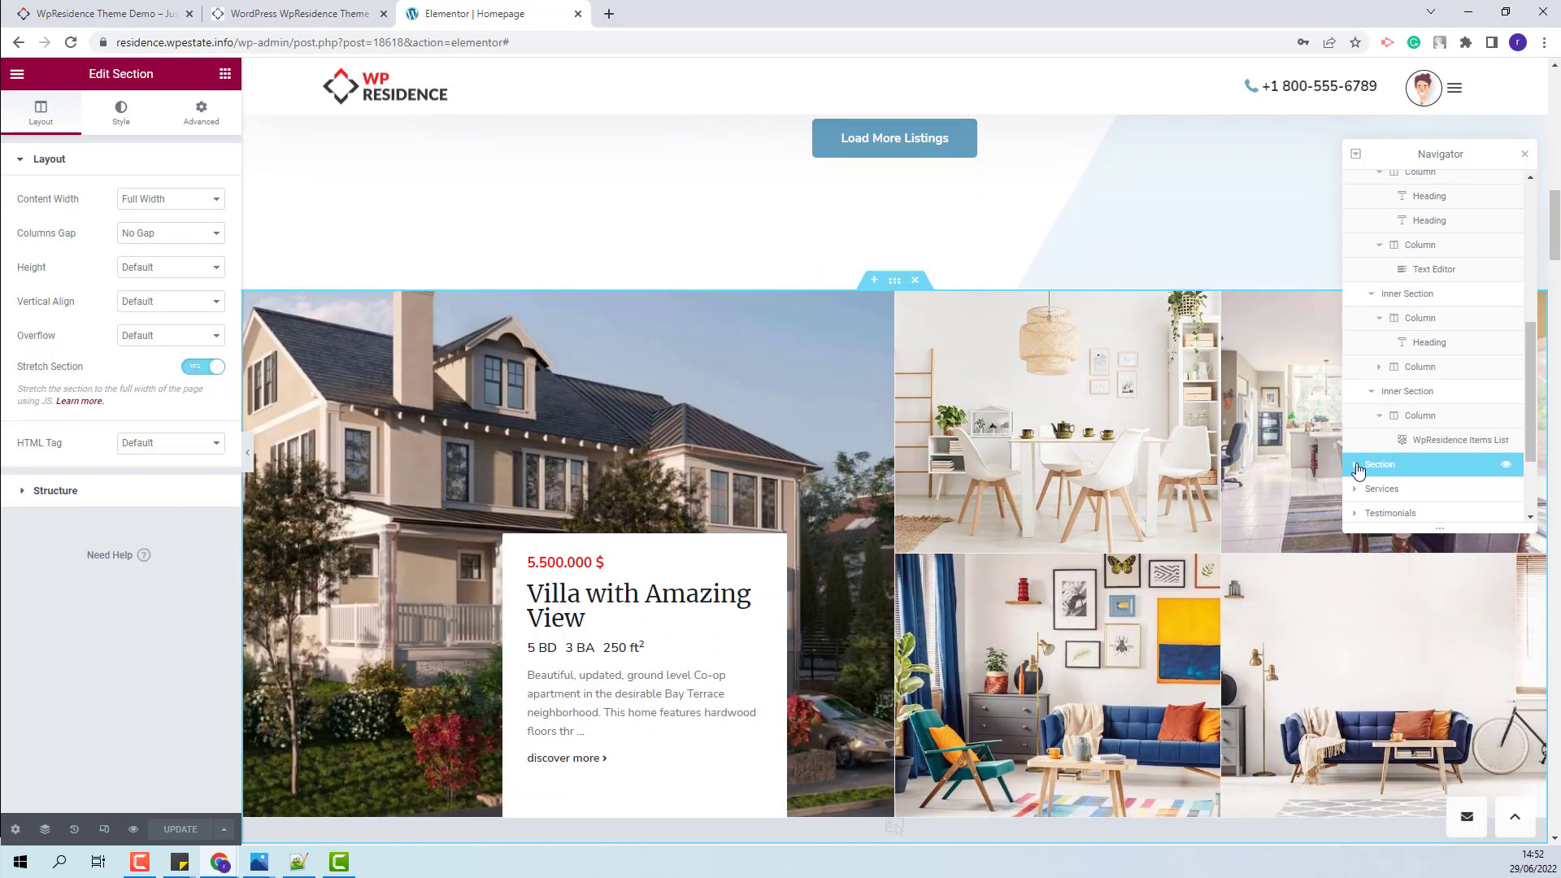
click(1354, 464)
click(1362, 489)
click(1437, 514)
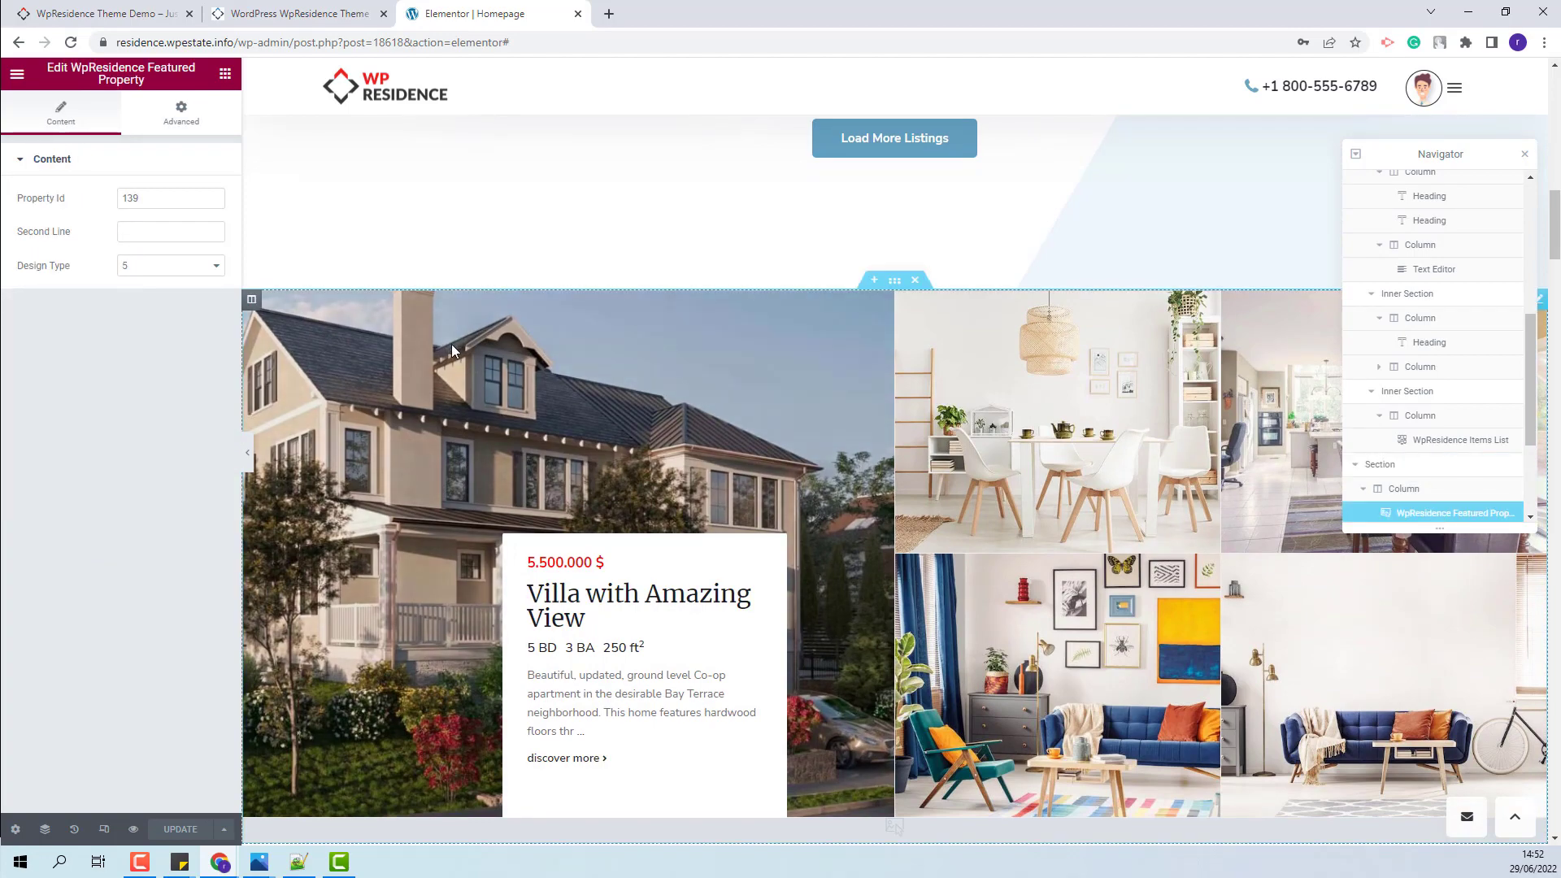
drag(145, 199, 90, 205)
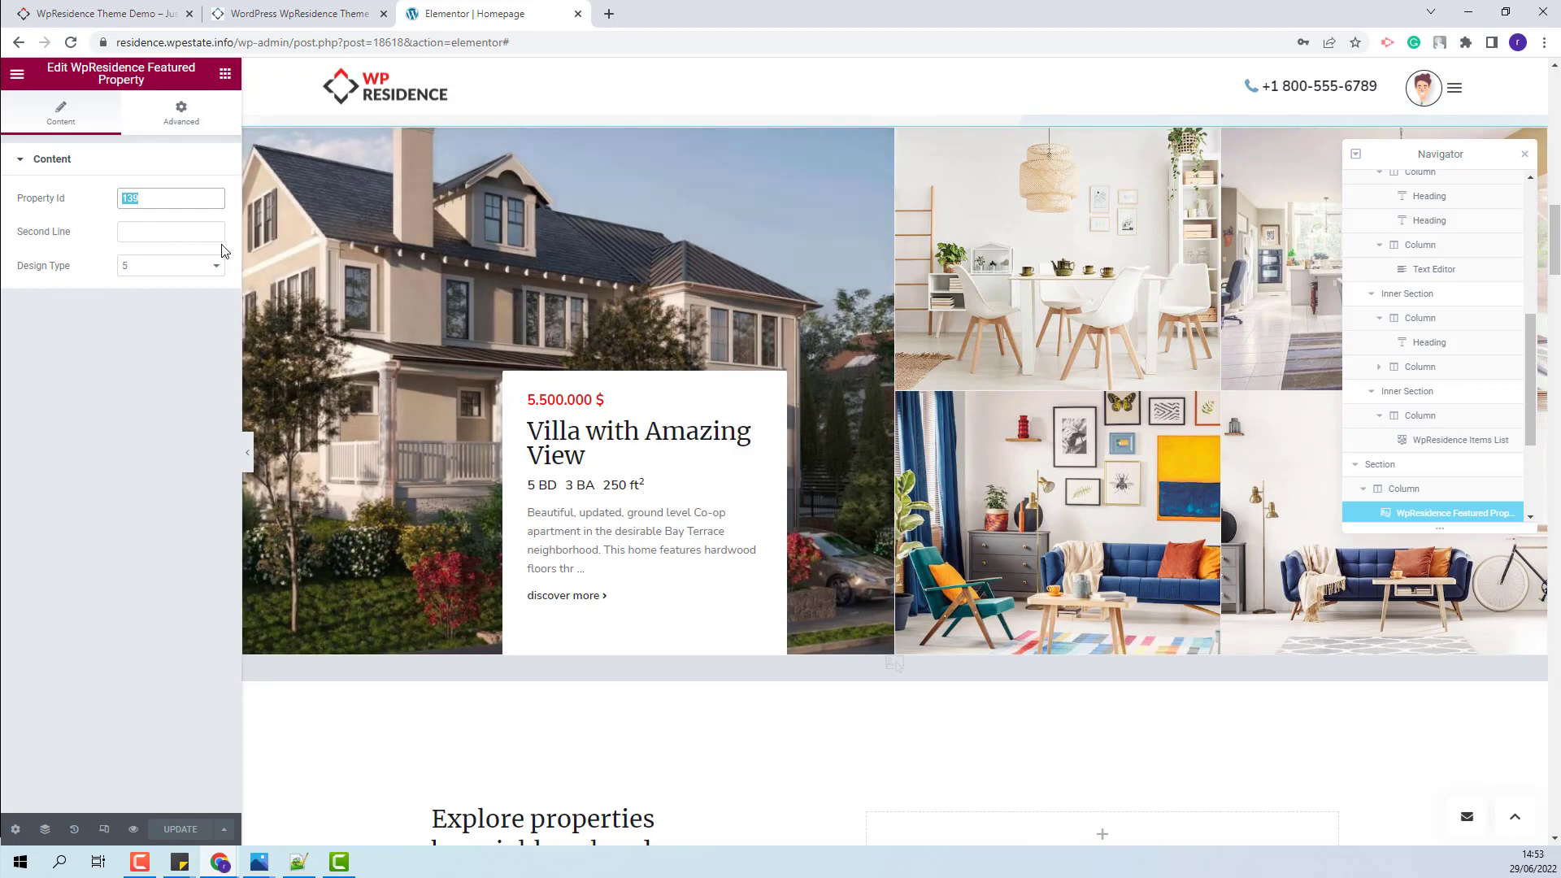
- Switch to the WordPress dashboard and open the list of all properties to look up their IDs
click(328, 19)
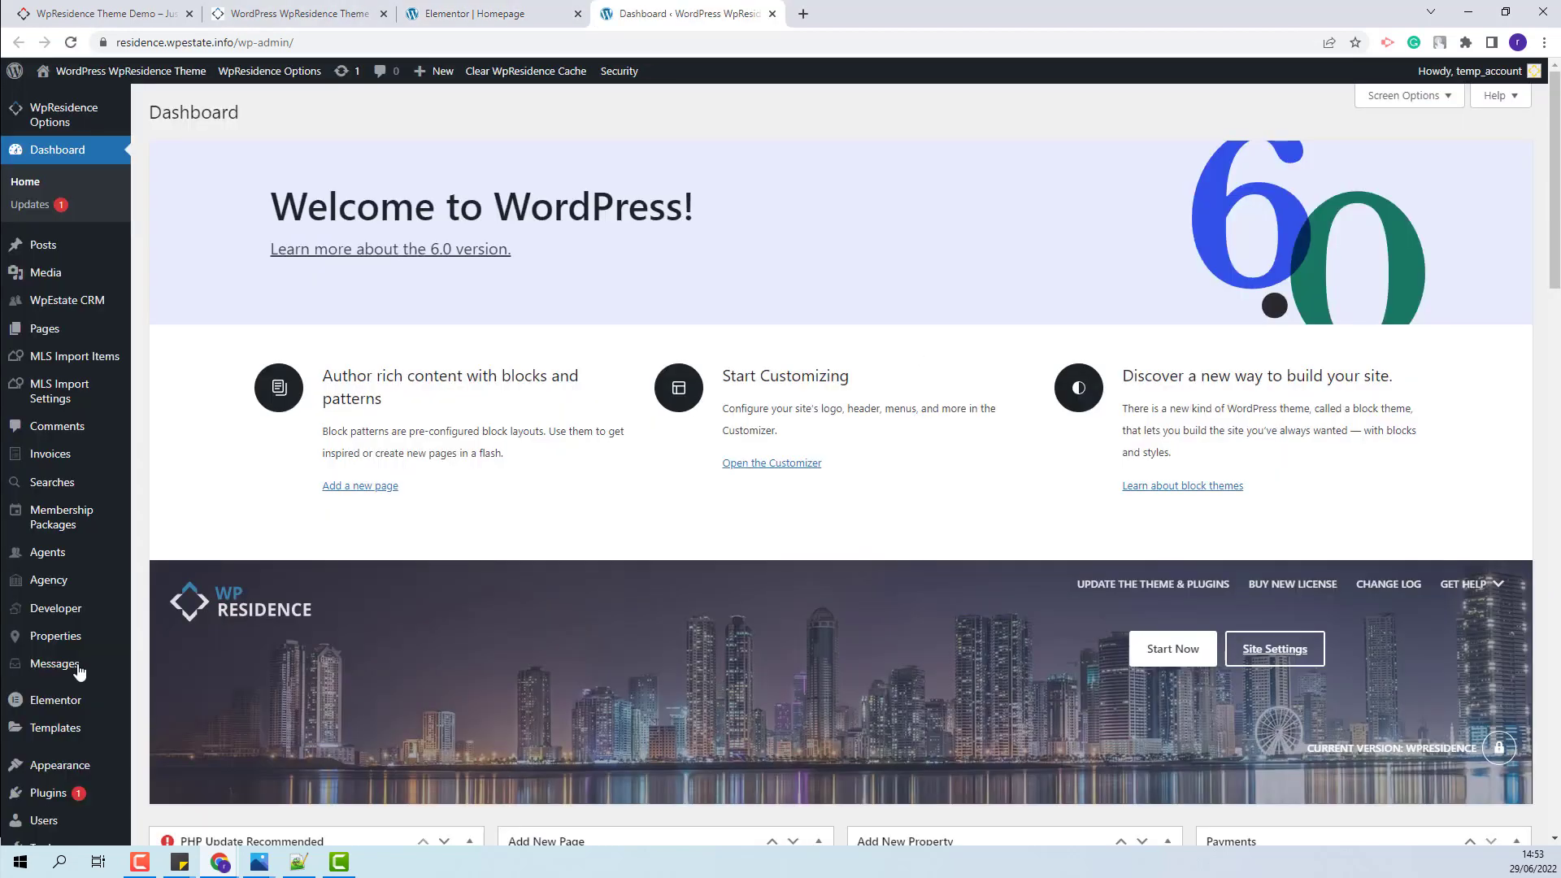
mouse_move(52, 643)
click(170, 615)
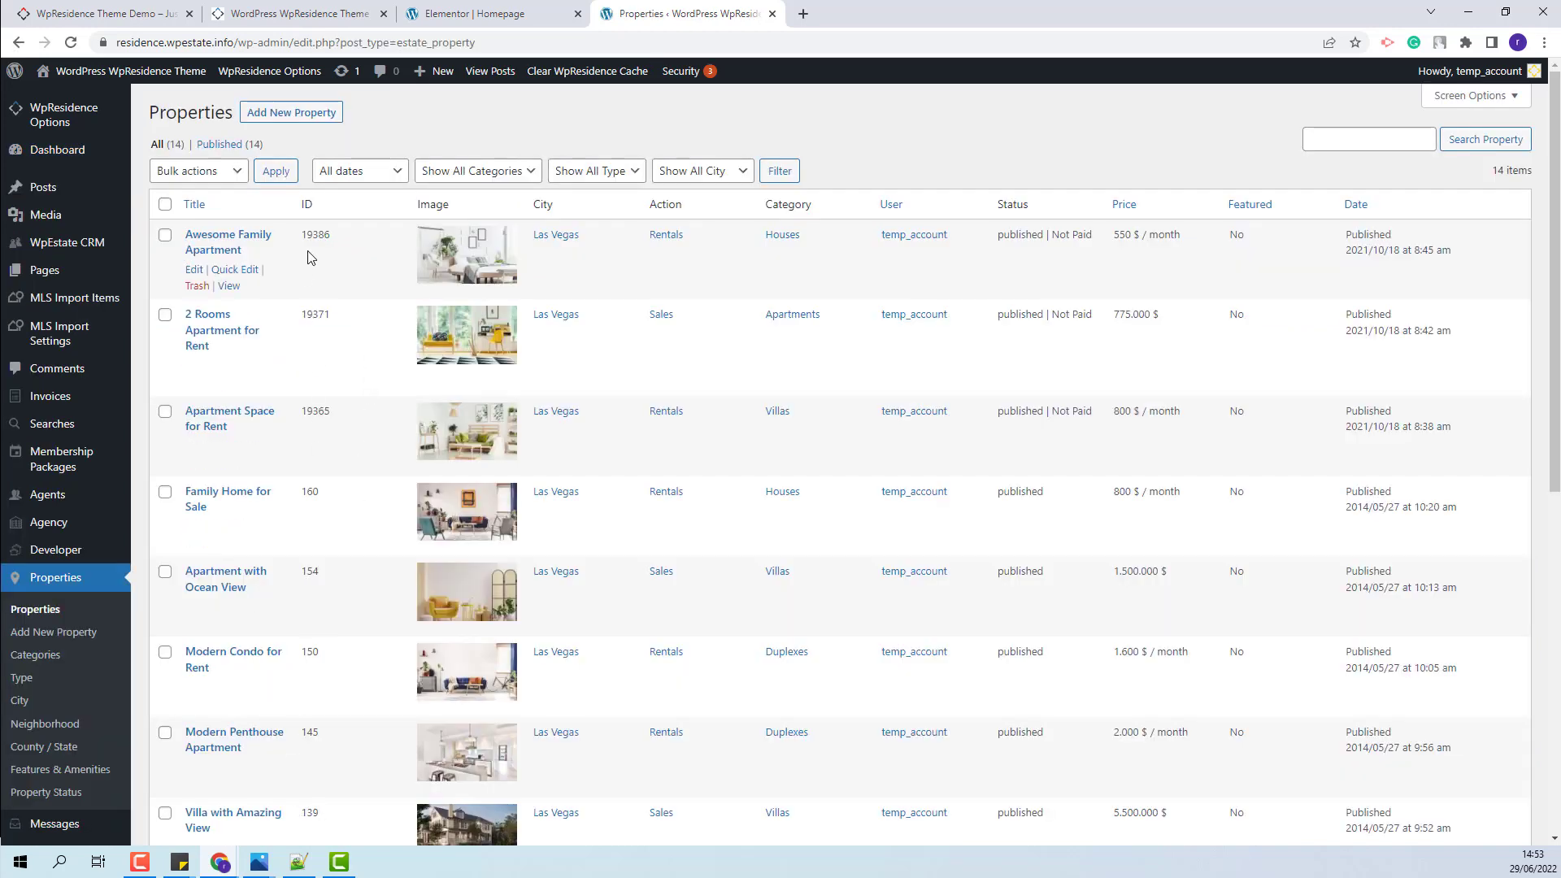
- Highlight the ID of the first property in the list and return to the Featured Property widget in Elementor
drag(342, 236, 302, 229)
click(471, 14)
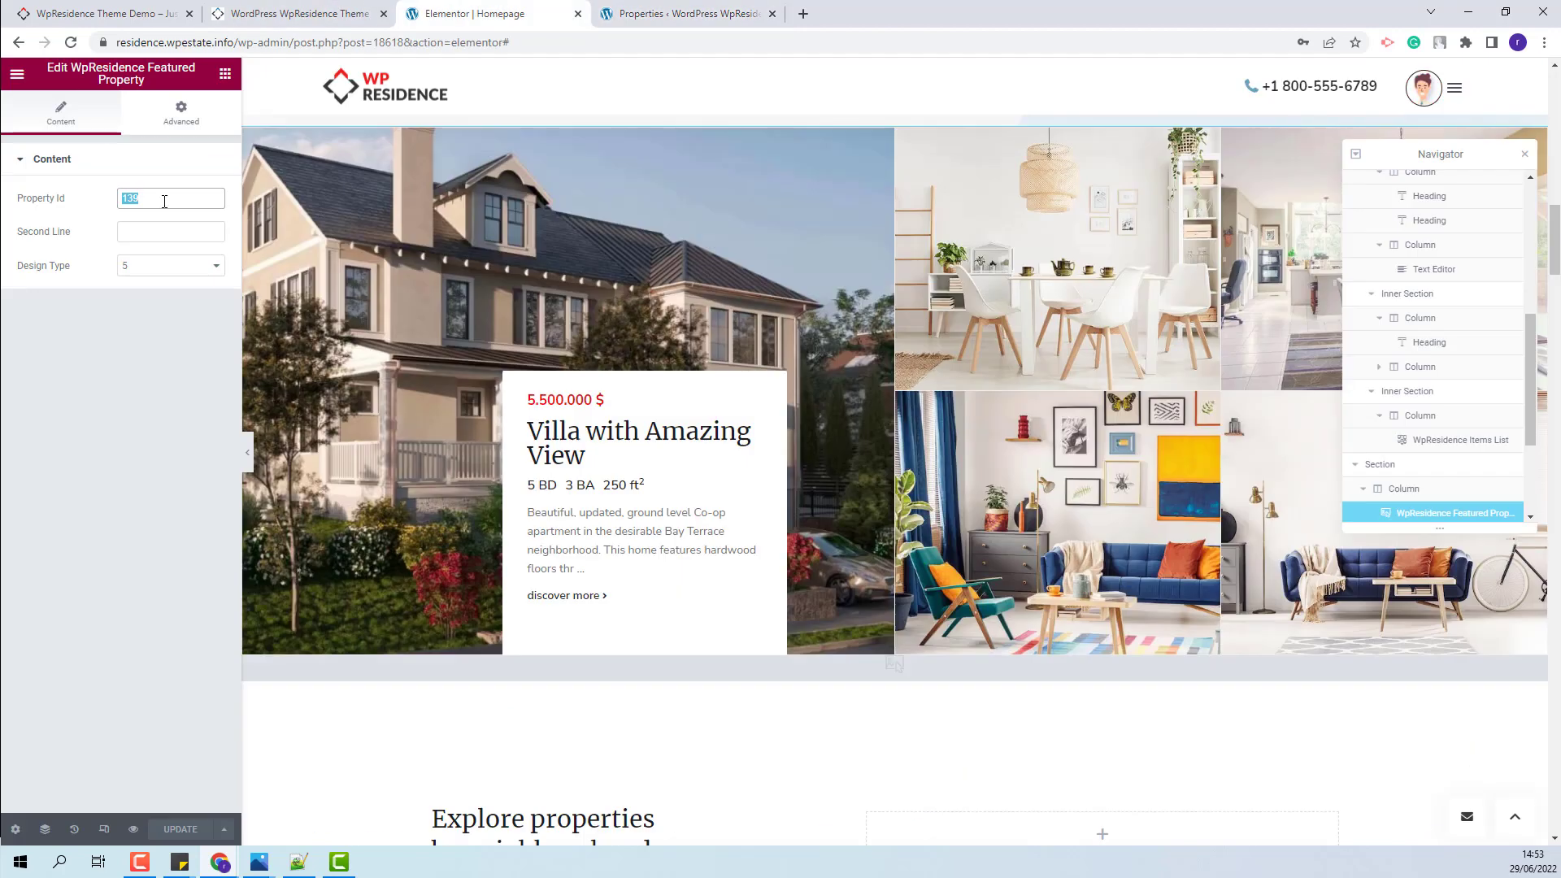
- Open the Services section and view the content settings of its WpResidence Grids widget showing the neighbourhoods
scroll(1435, 456, down, 1)
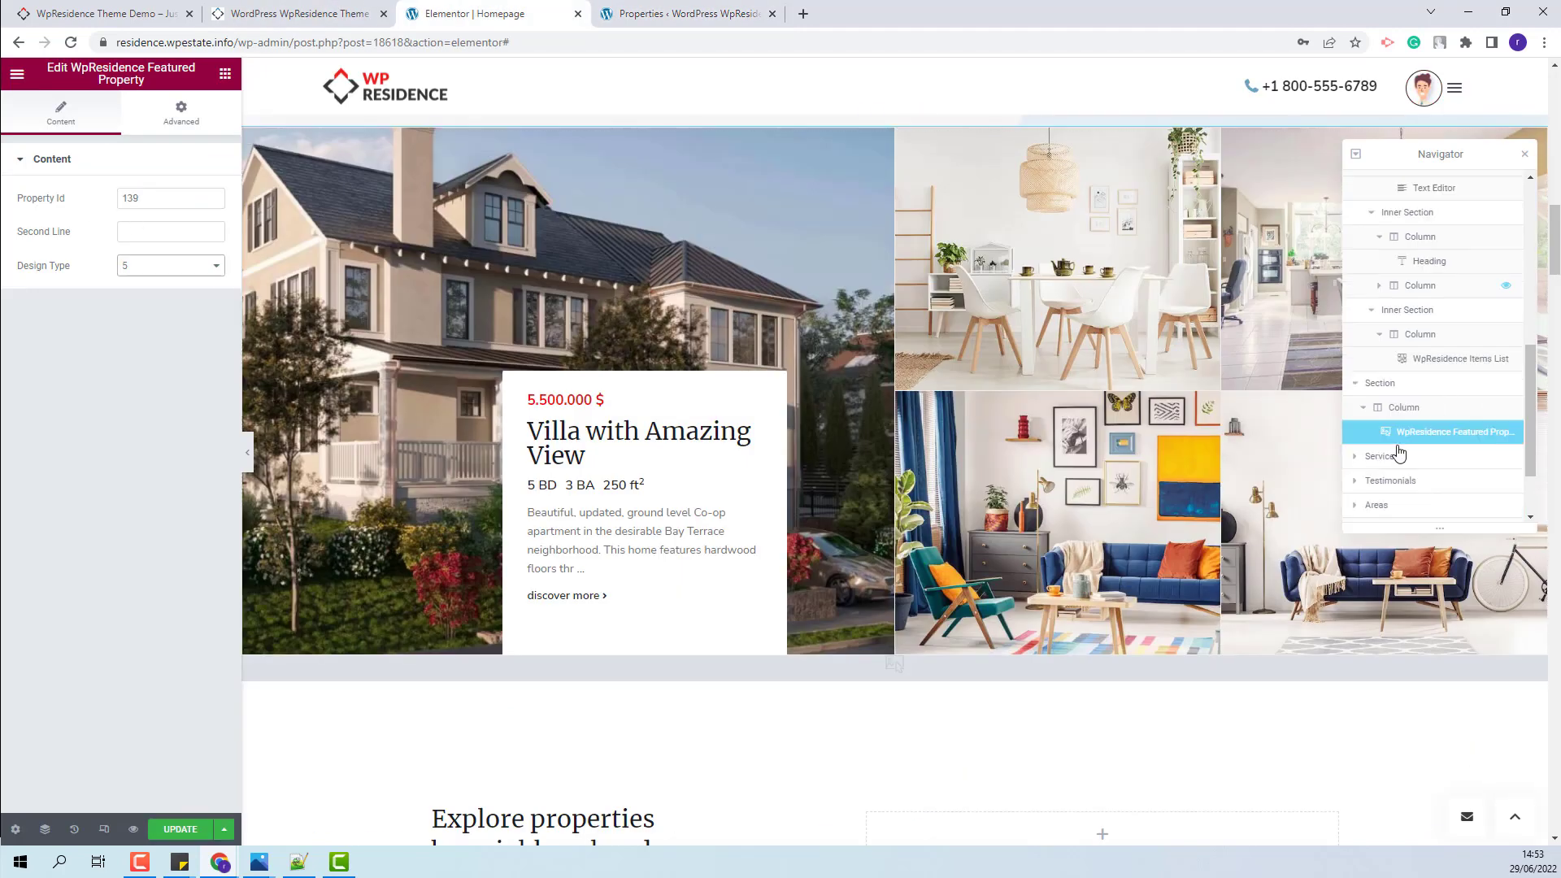
click(1381, 456)
scroll(1056, 429, down, 8)
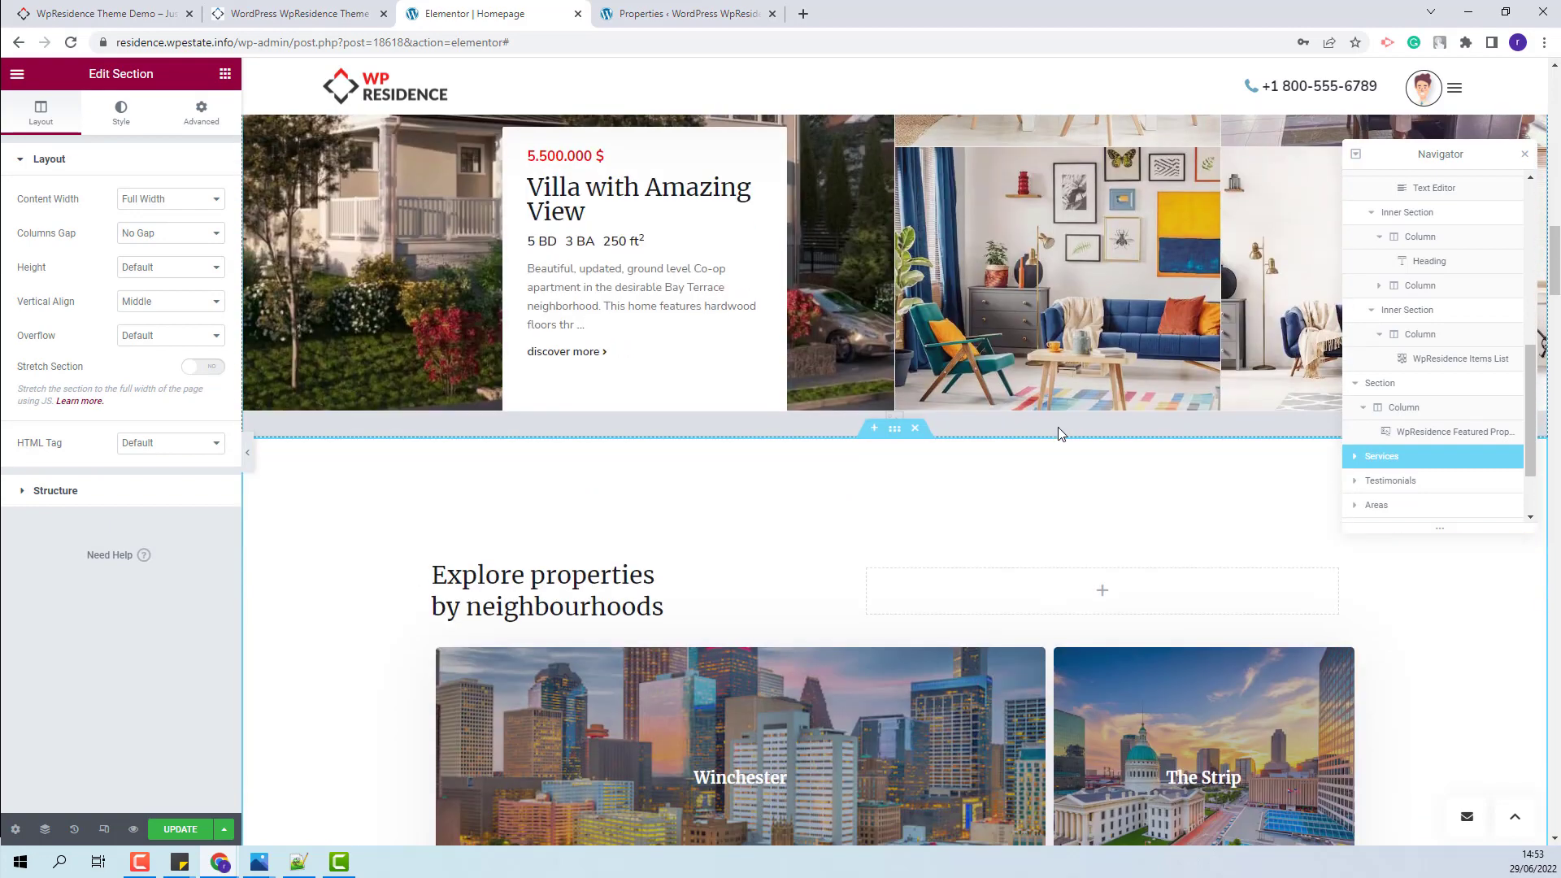
click(975, 569)
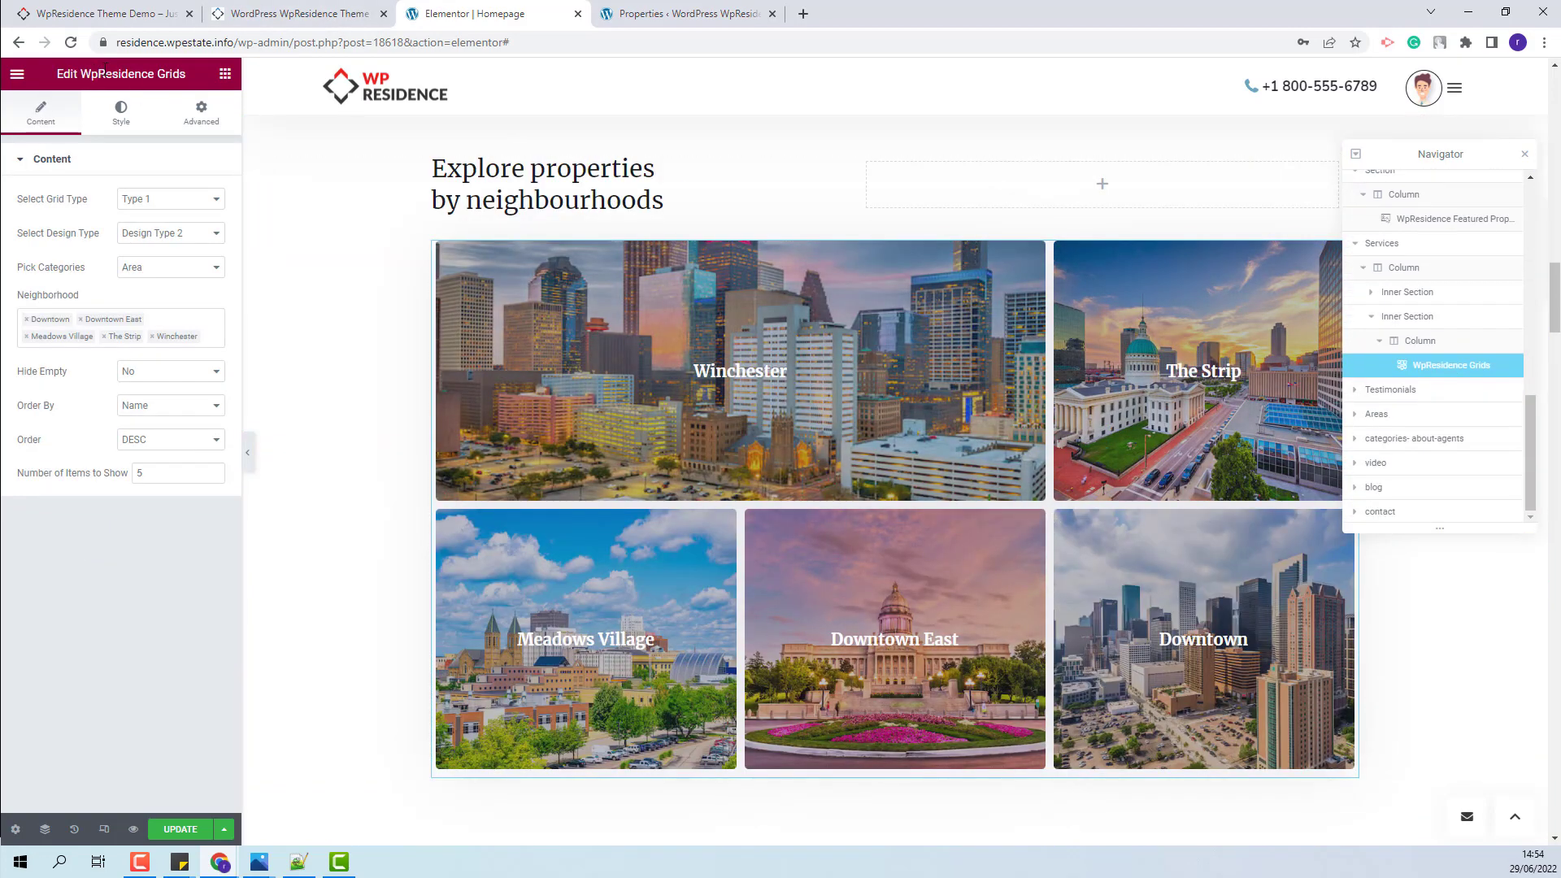
- Open the Testimonials section and view the content settings of its individual WpResidence Testimonial widgets in both rows
scroll(1072, 429, down, 7)
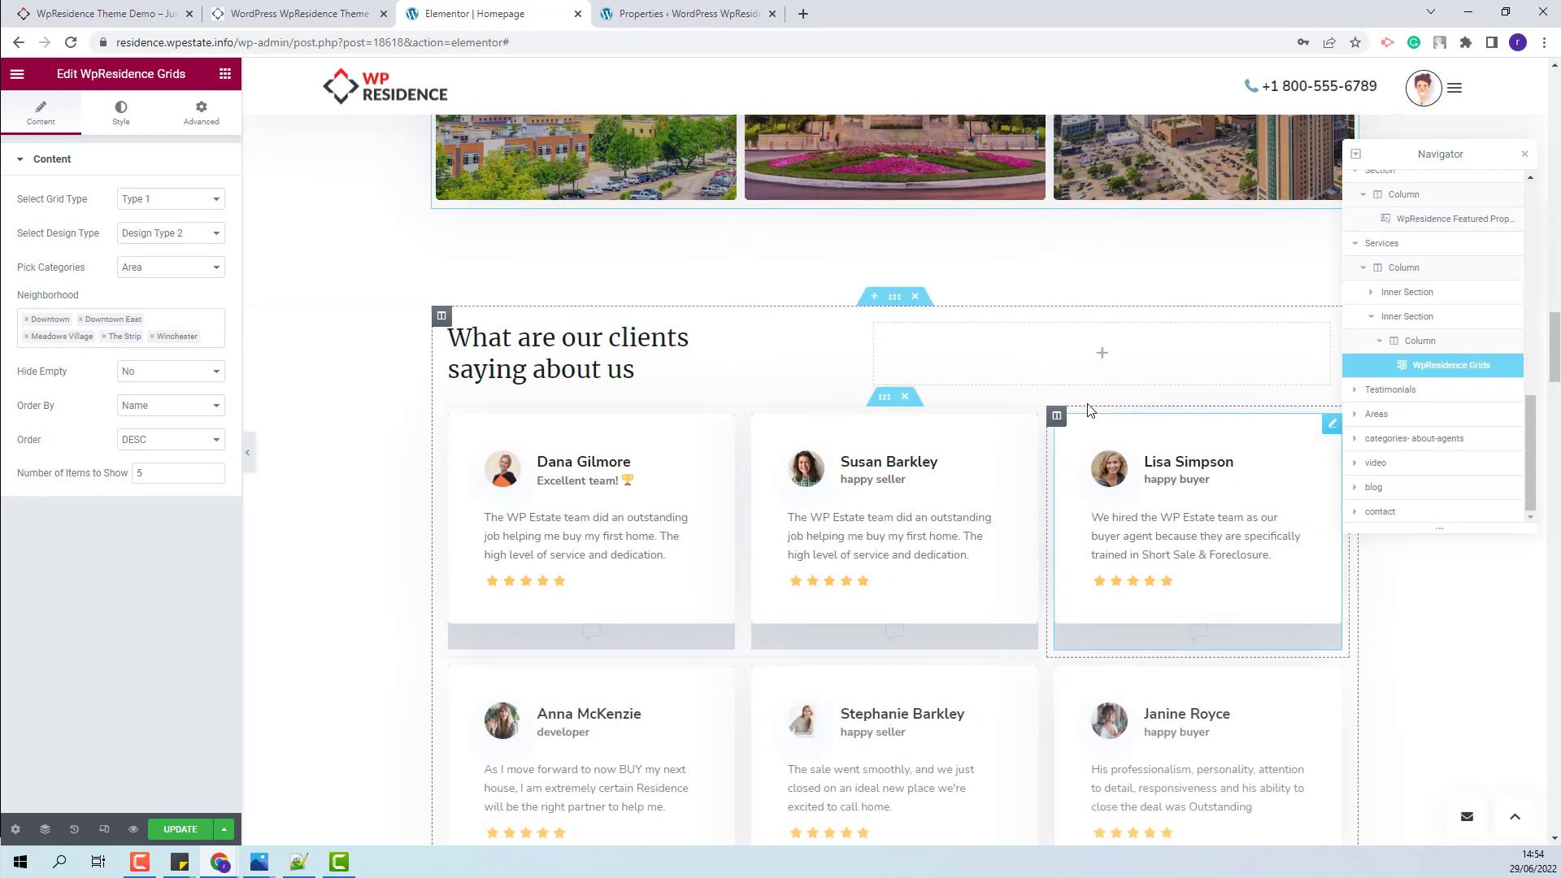
click(1085, 409)
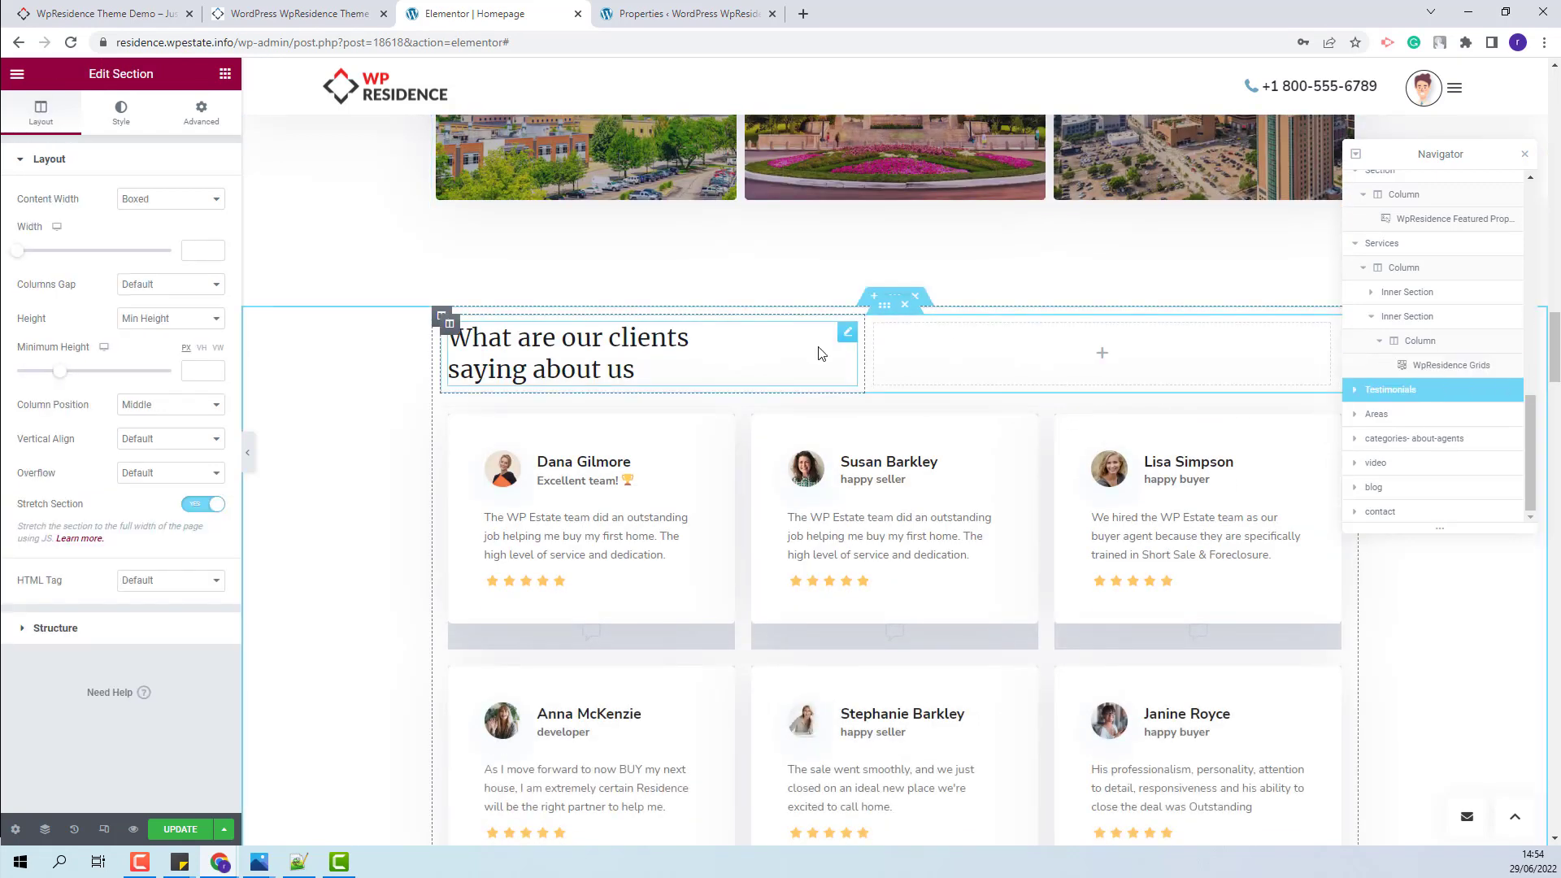
click(714, 594)
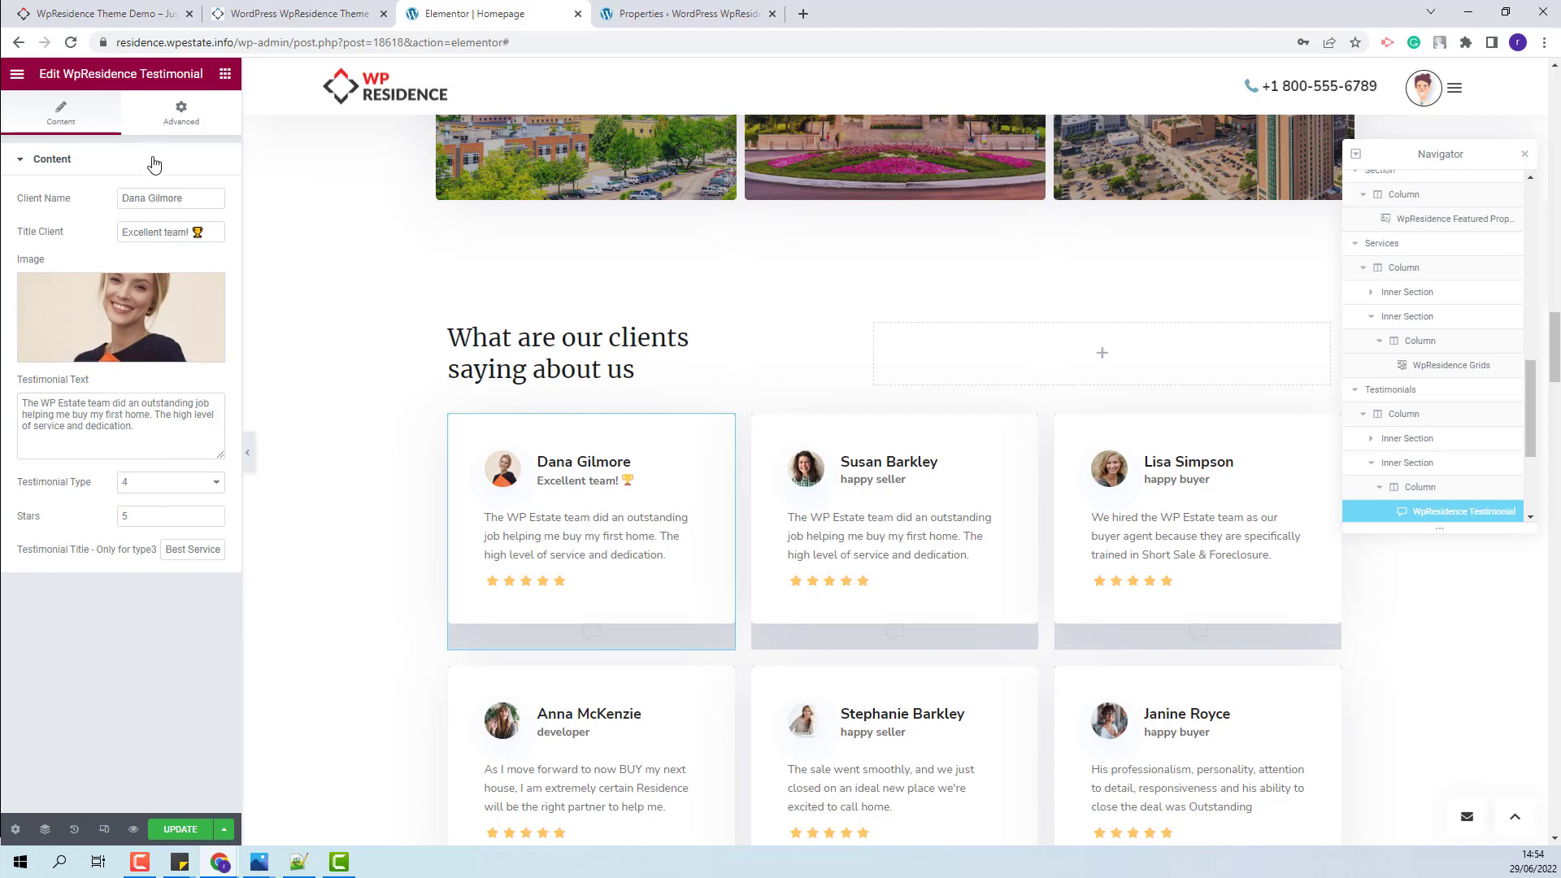
click(1248, 594)
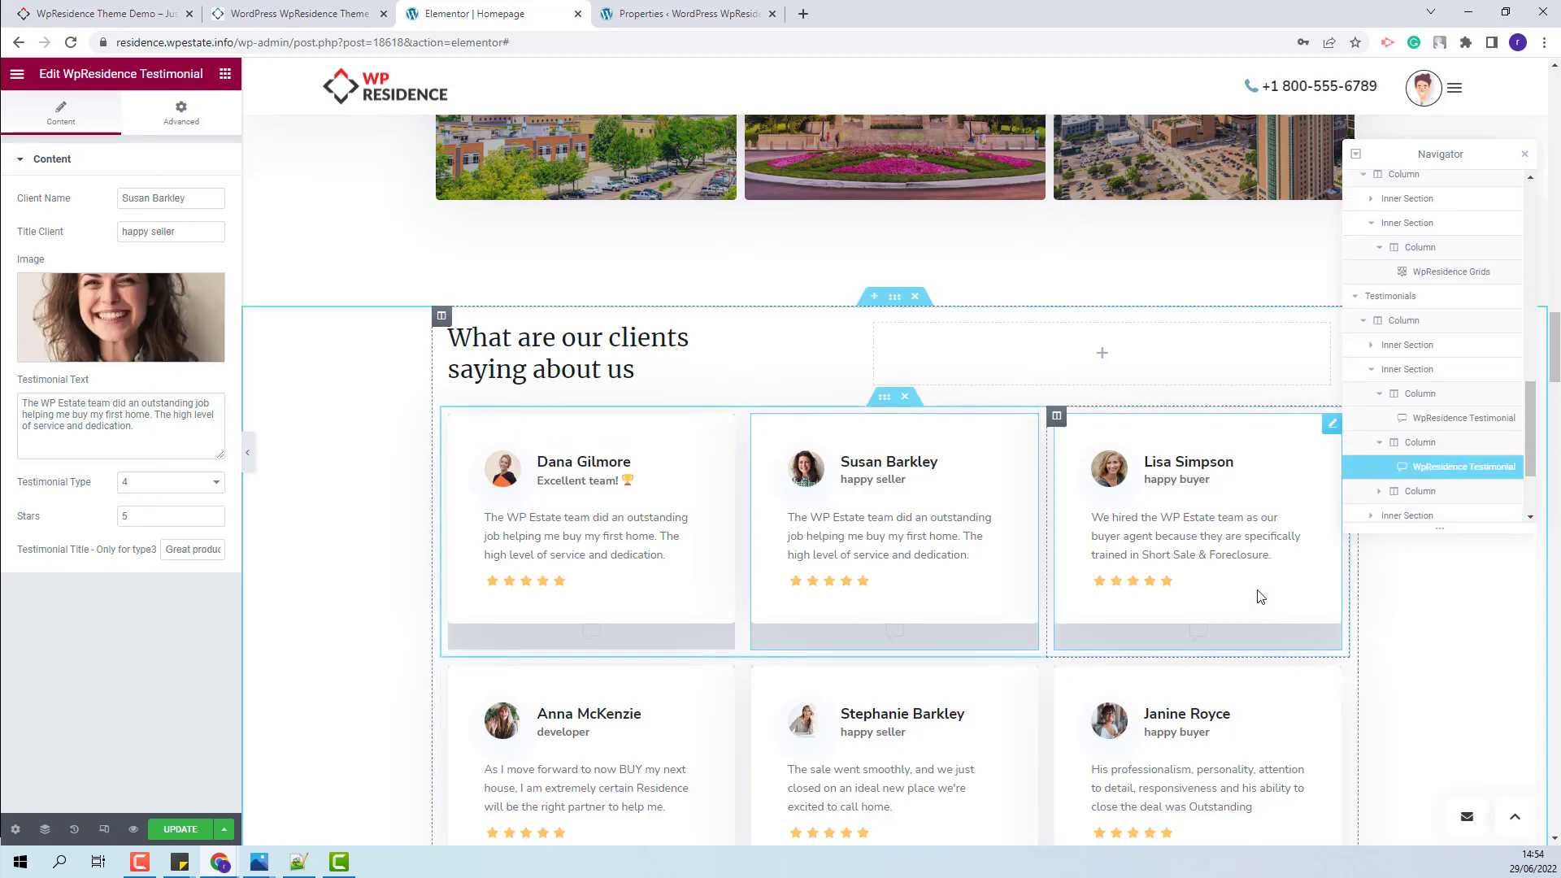
scroll(1234, 585, down, 2)
click(932, 686)
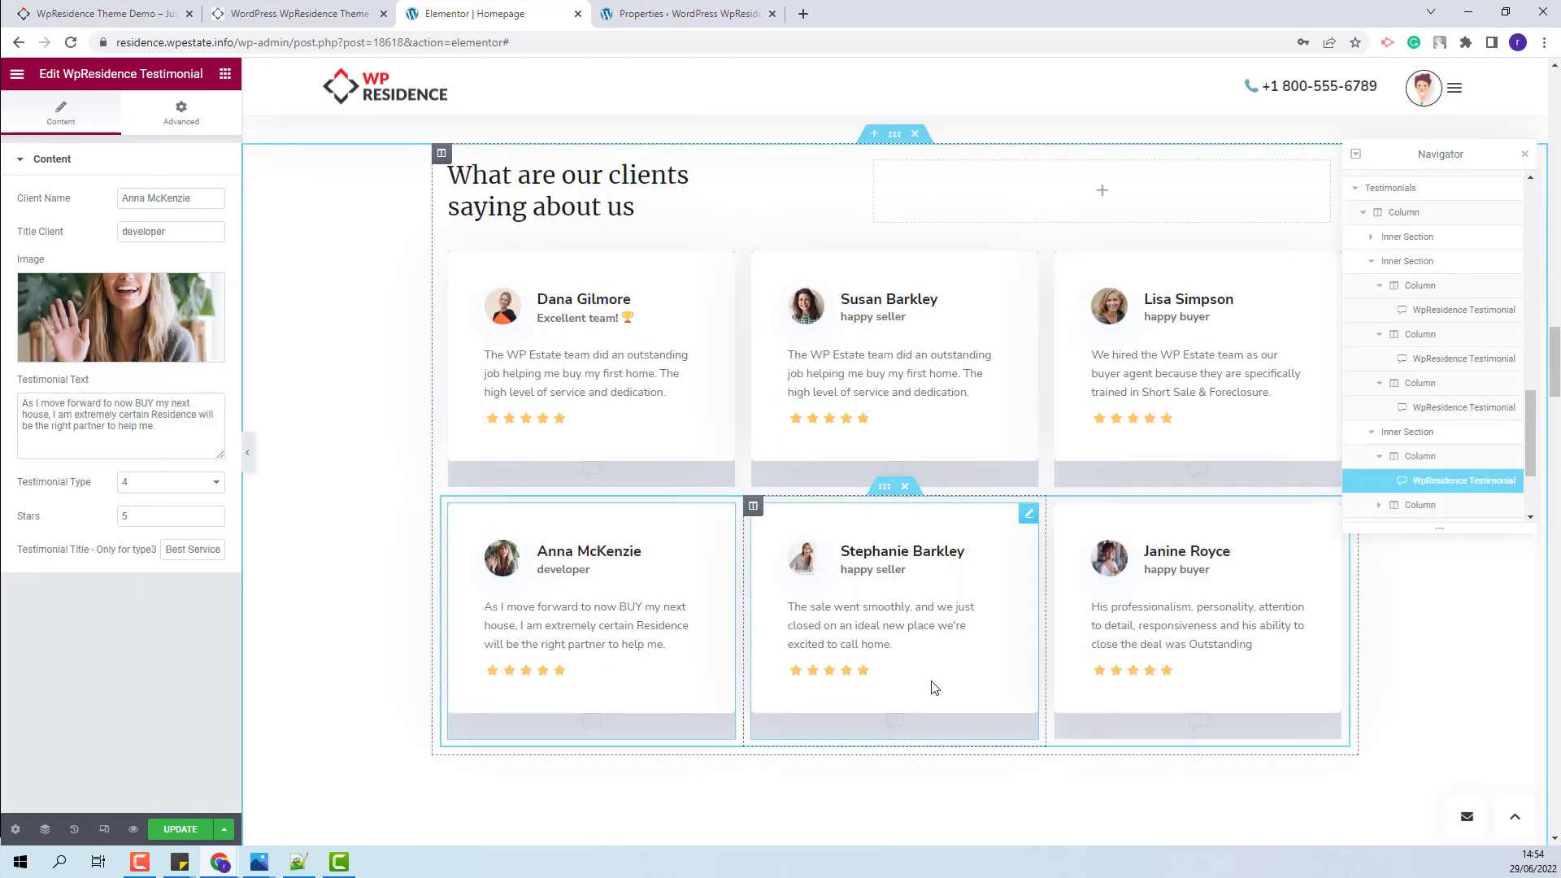
click(1280, 781)
- View the Sell your home icon box settings in the Areas section and browse the Icon Library without inserting an icon
scroll(1057, 488, down, 7)
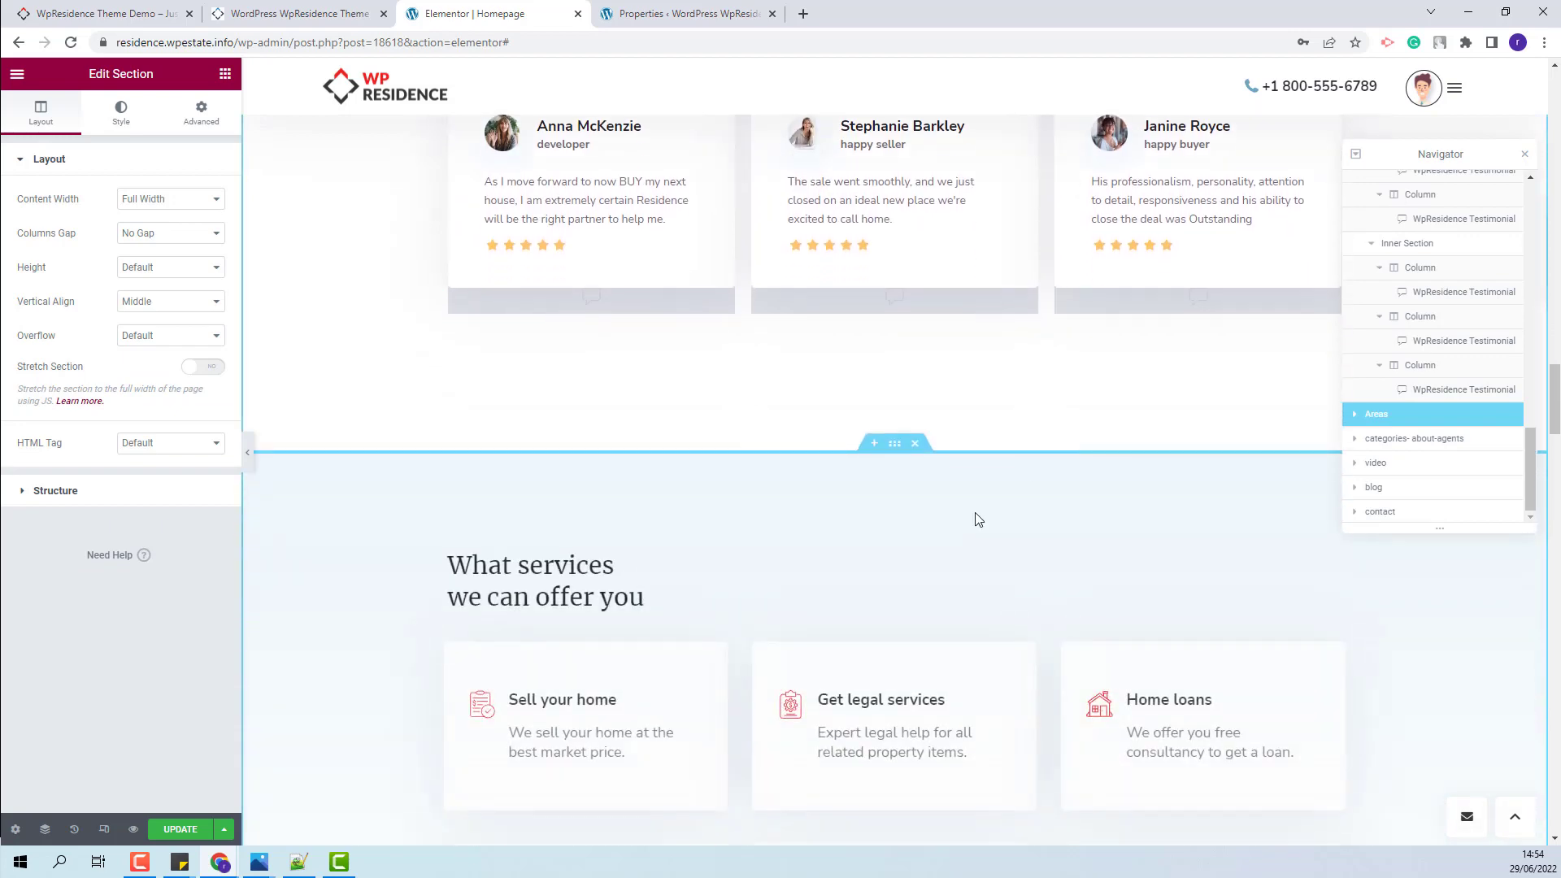
scroll(968, 545, down, 1)
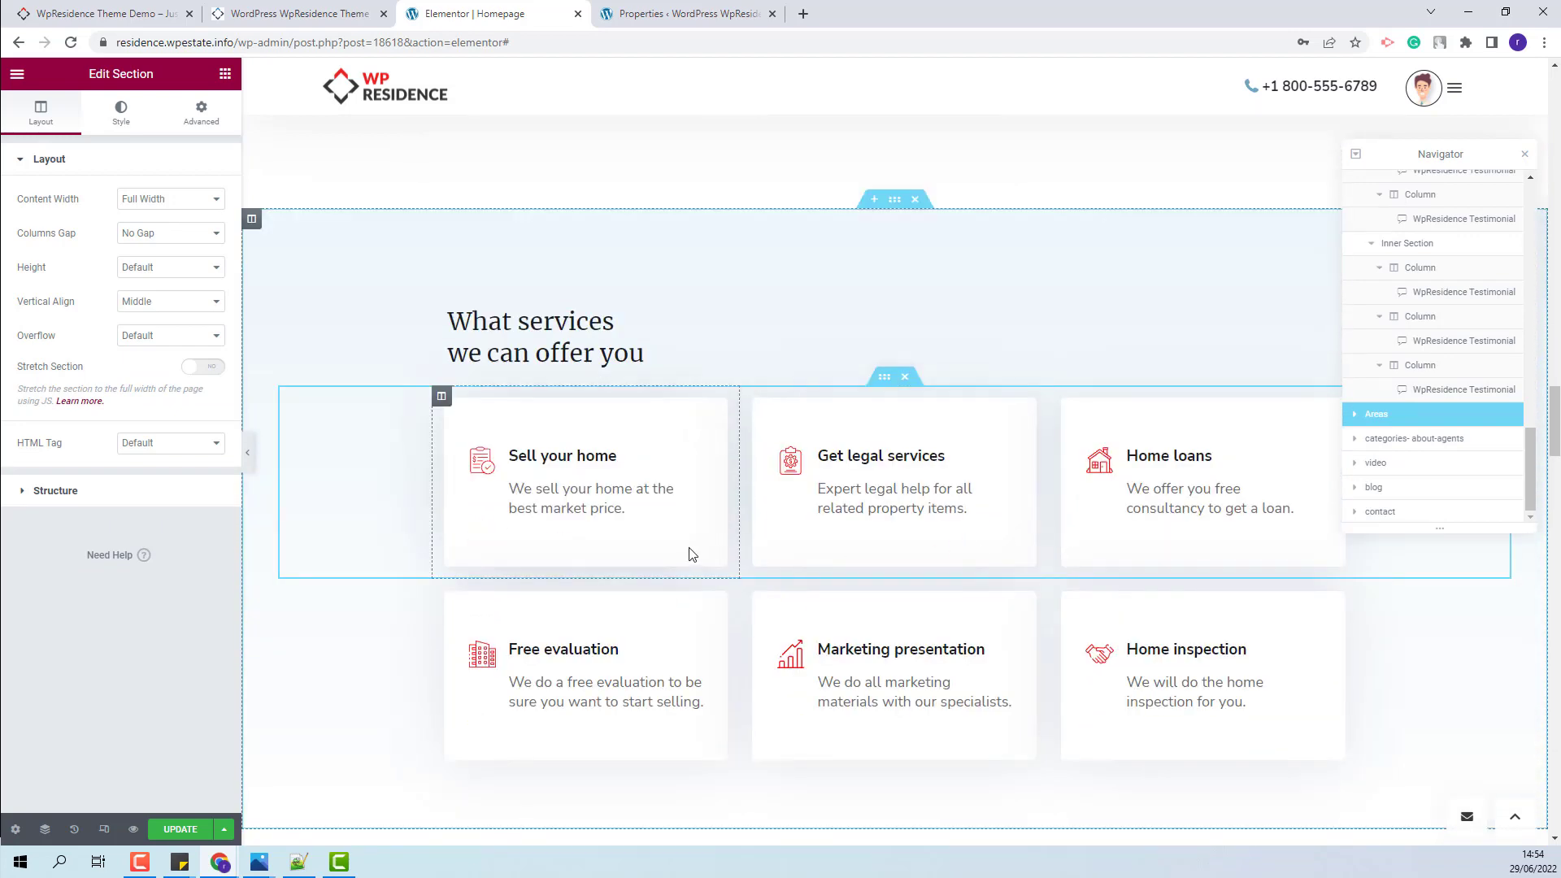
click(492, 472)
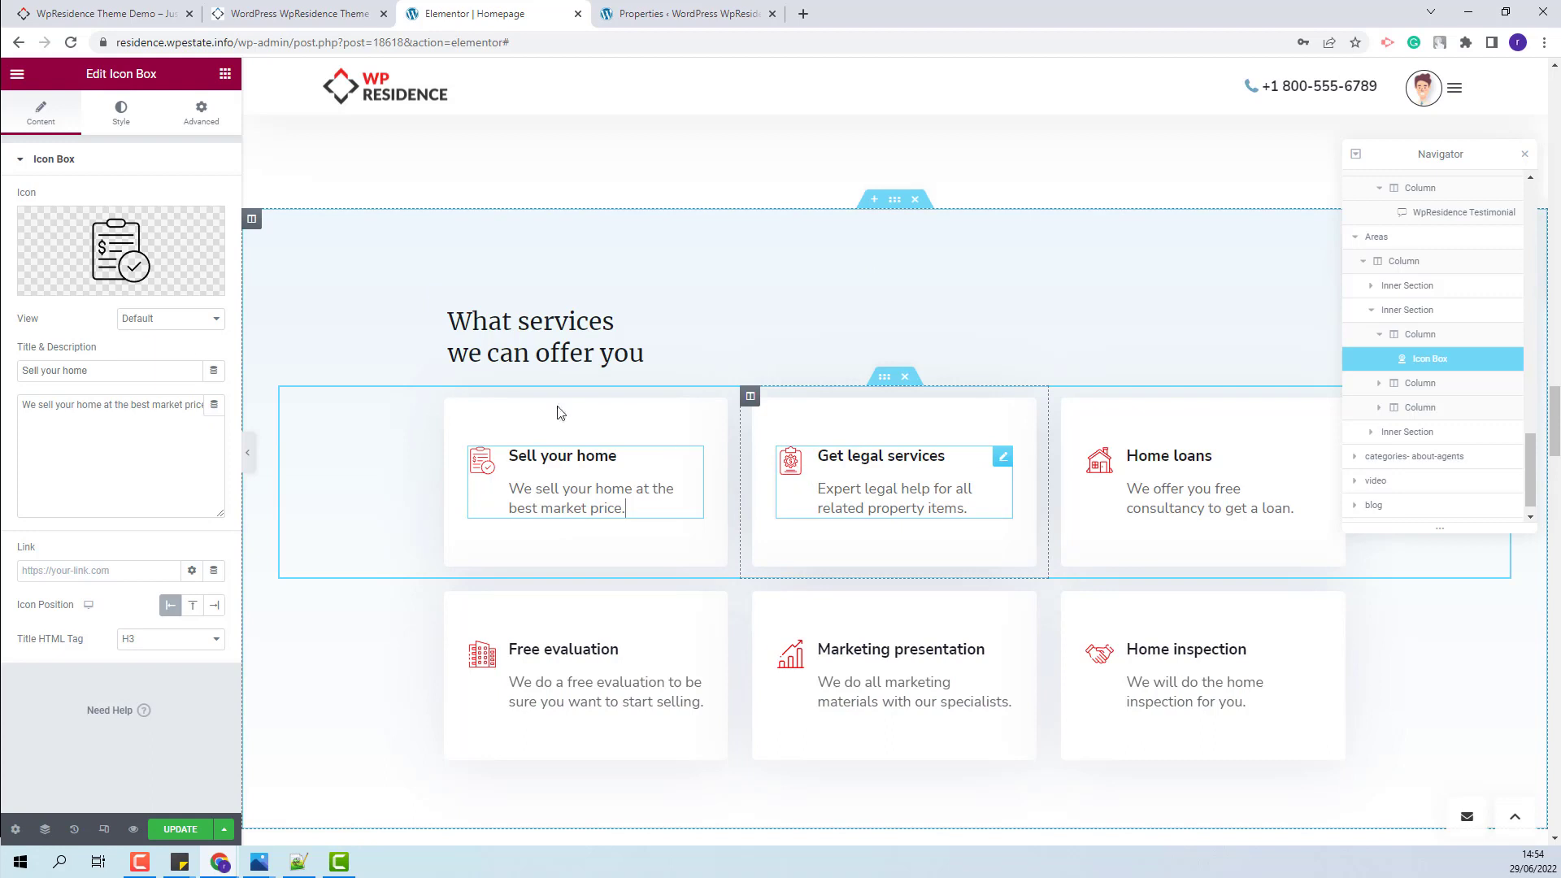
mouse_move(211, 227)
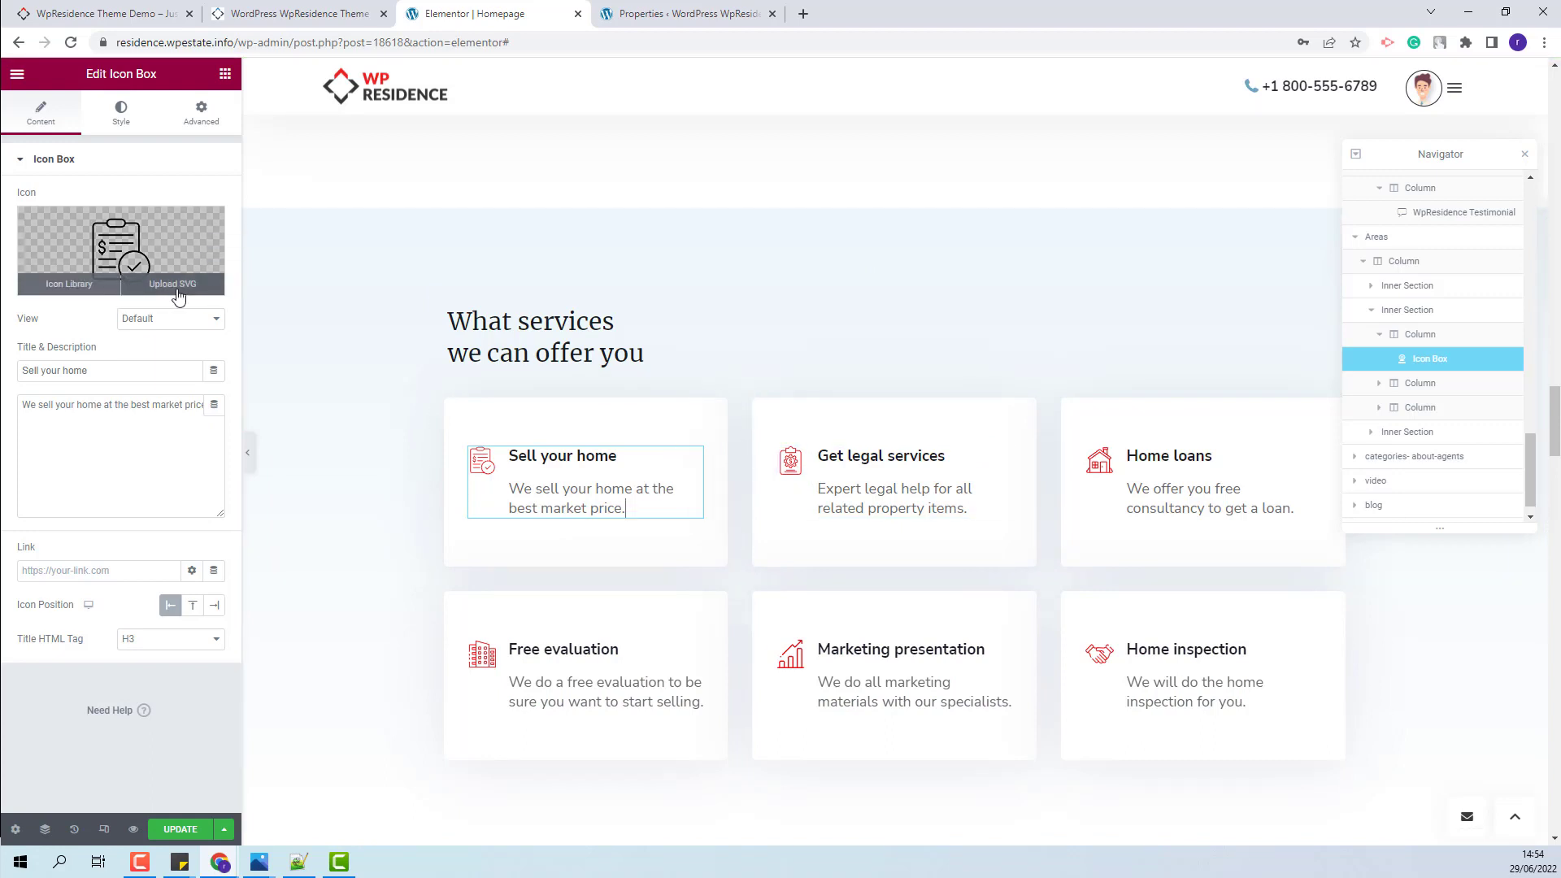
click(52, 290)
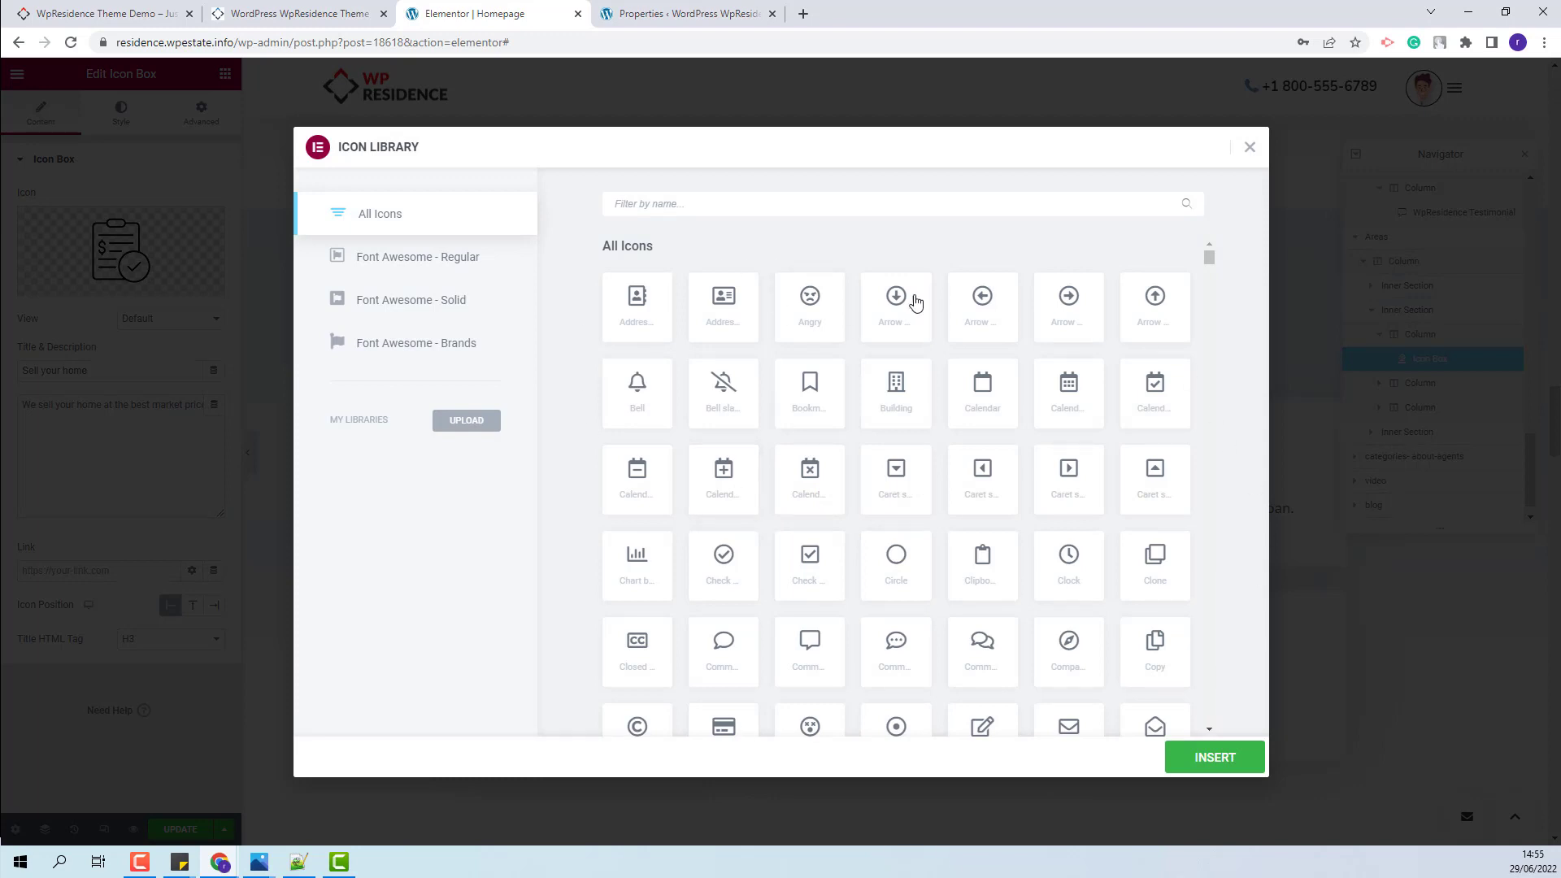
click(1250, 147)
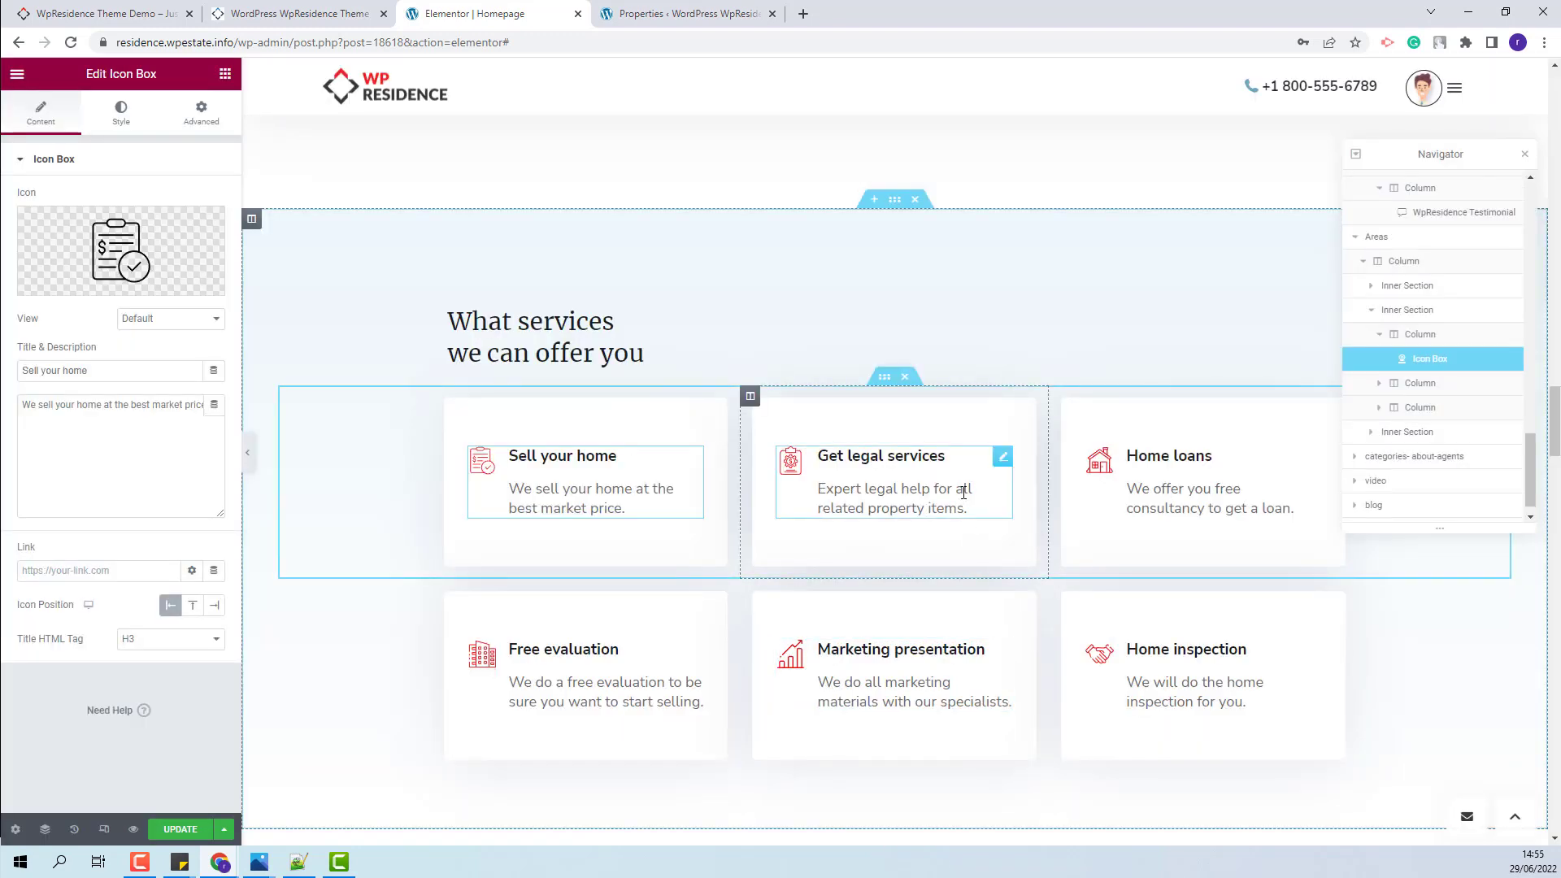
- View the content settings of the Home loans, Free evaluation and Home inspection icon boxes
click(1199, 488)
click(636, 689)
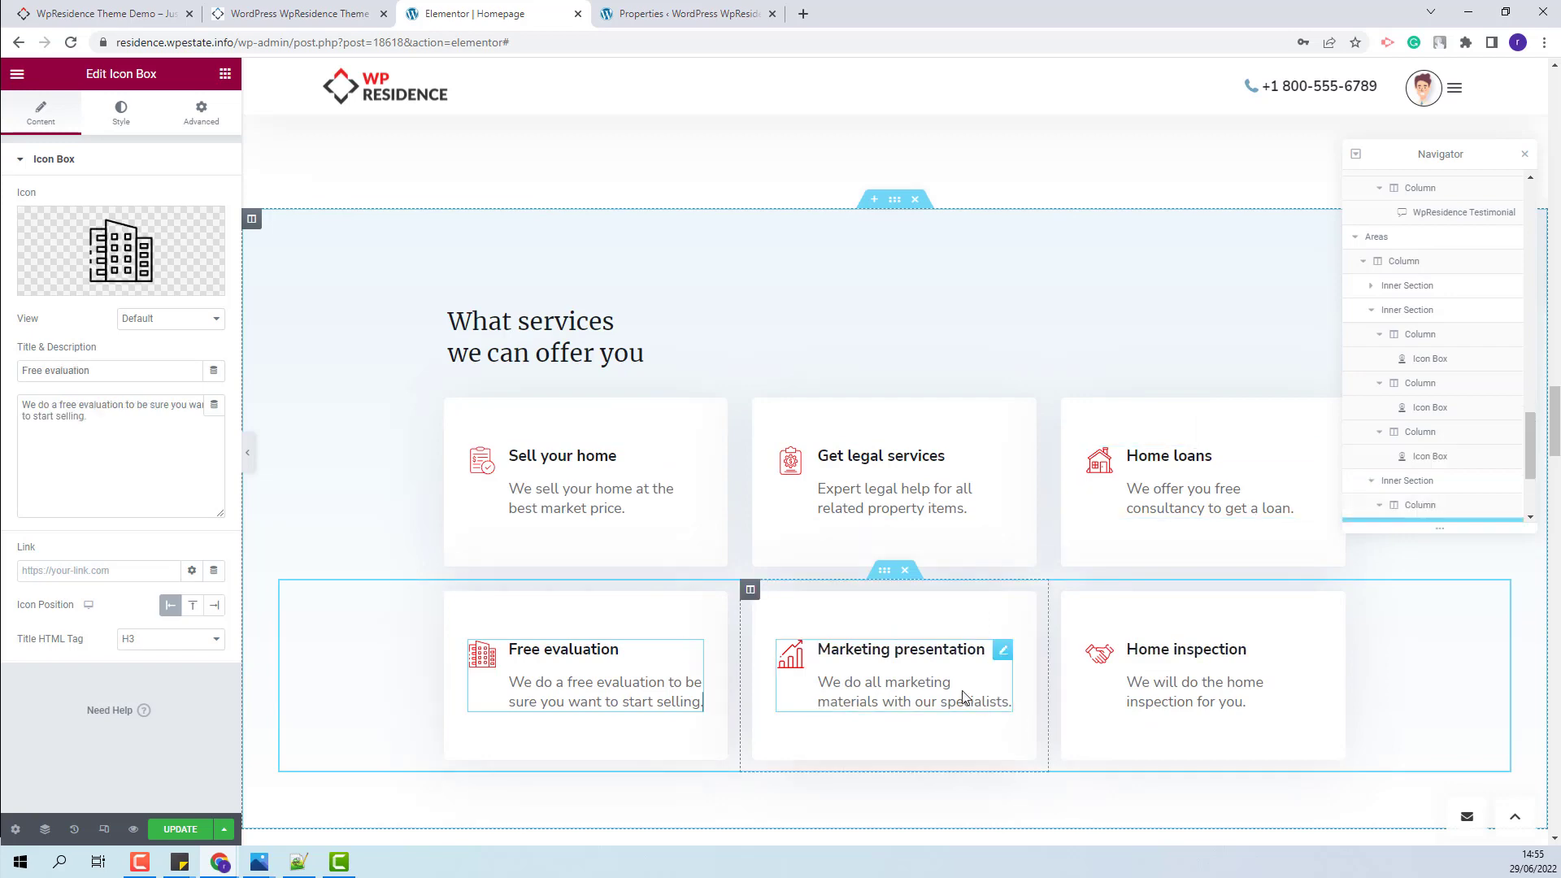
click(1185, 706)
- Open the categories- about-agents section and view the settings of the WpResidence Grids widget showing the property types
scroll(1185, 699, down, 5)
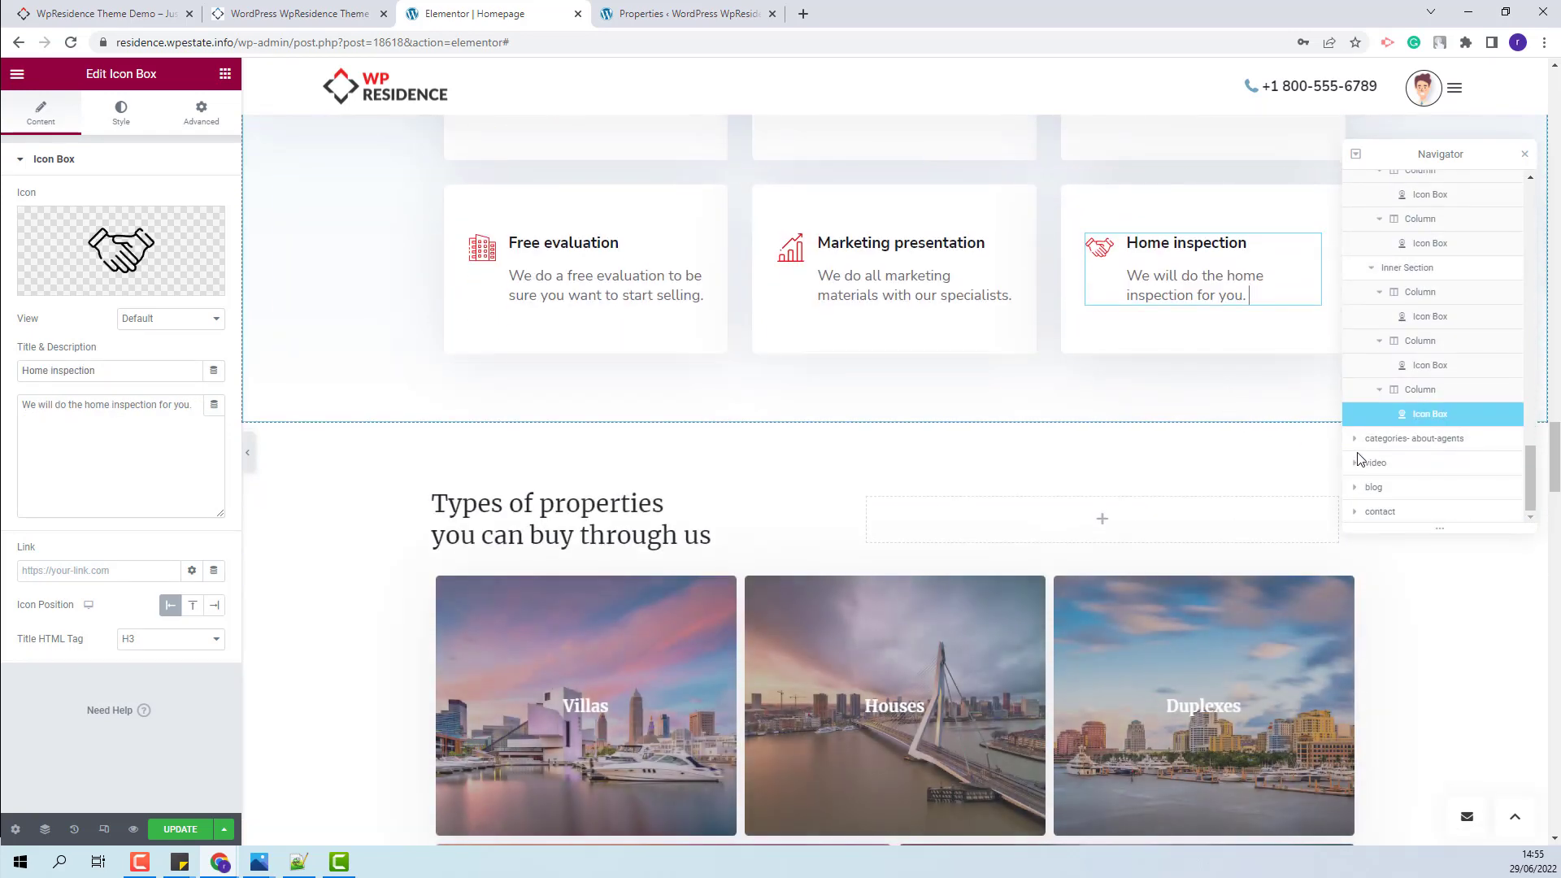
click(1380, 443)
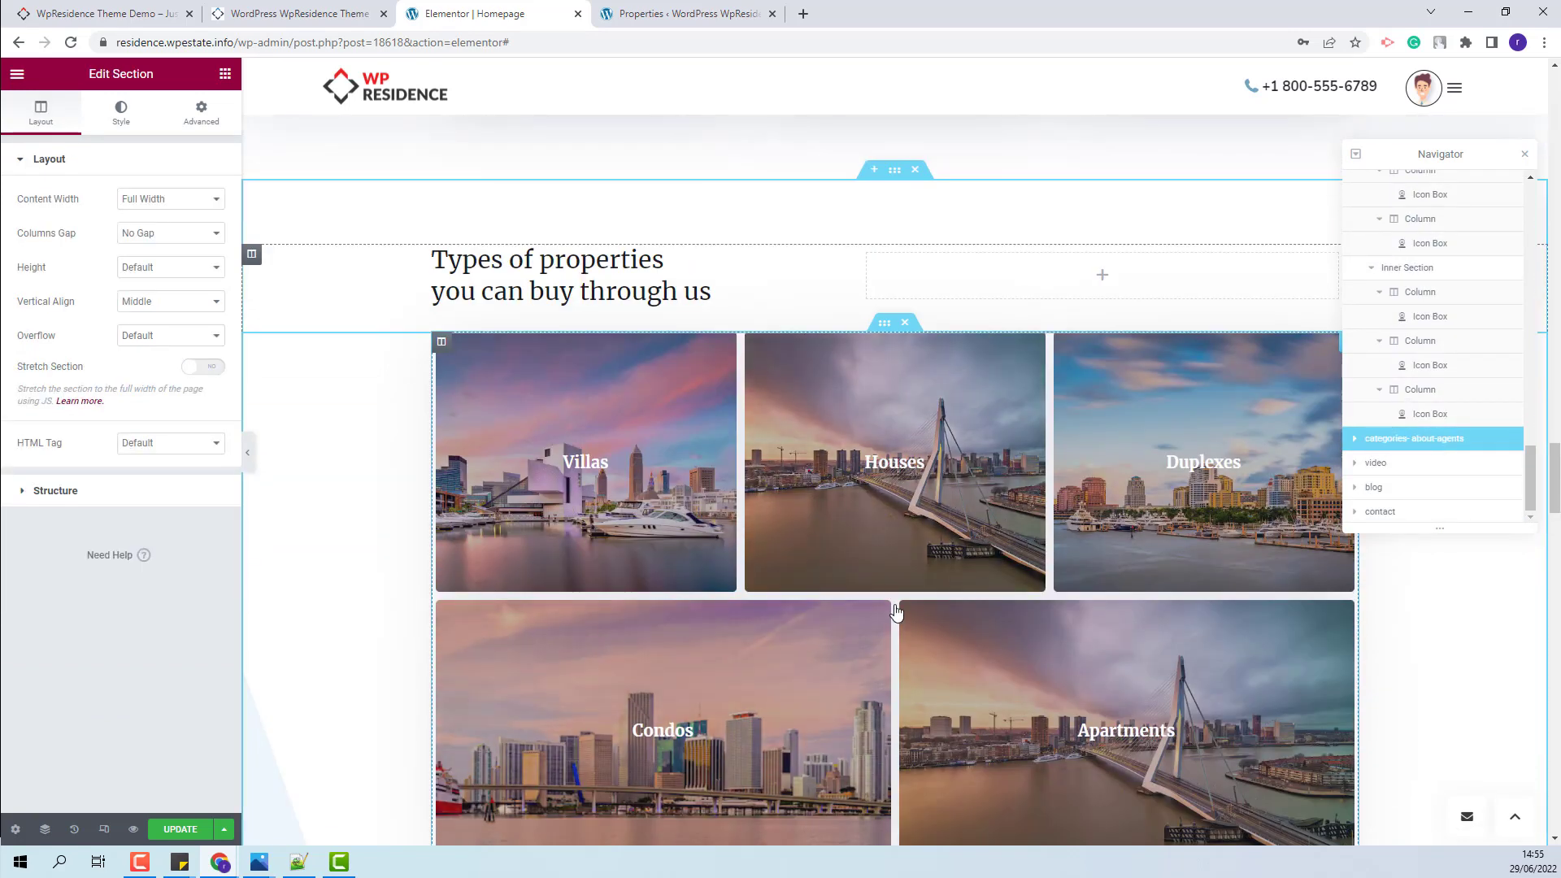
click(488, 358)
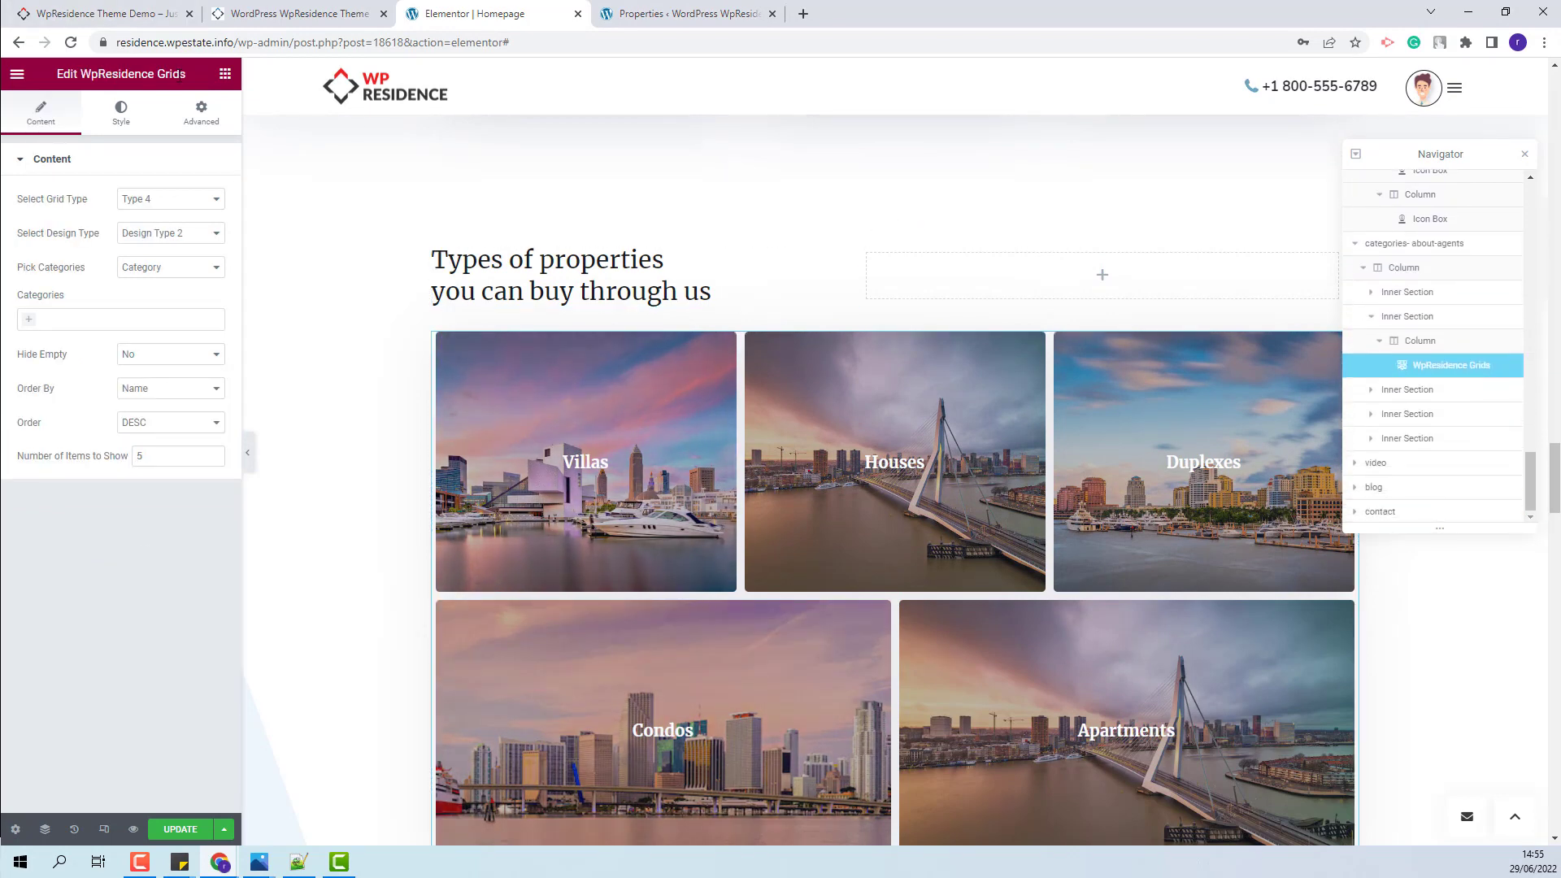
- Inspect the team photo column's background image settings and the text editor content under the Why work with us heading
scroll(1132, 363, down, 8)
click(1026, 371)
click(781, 578)
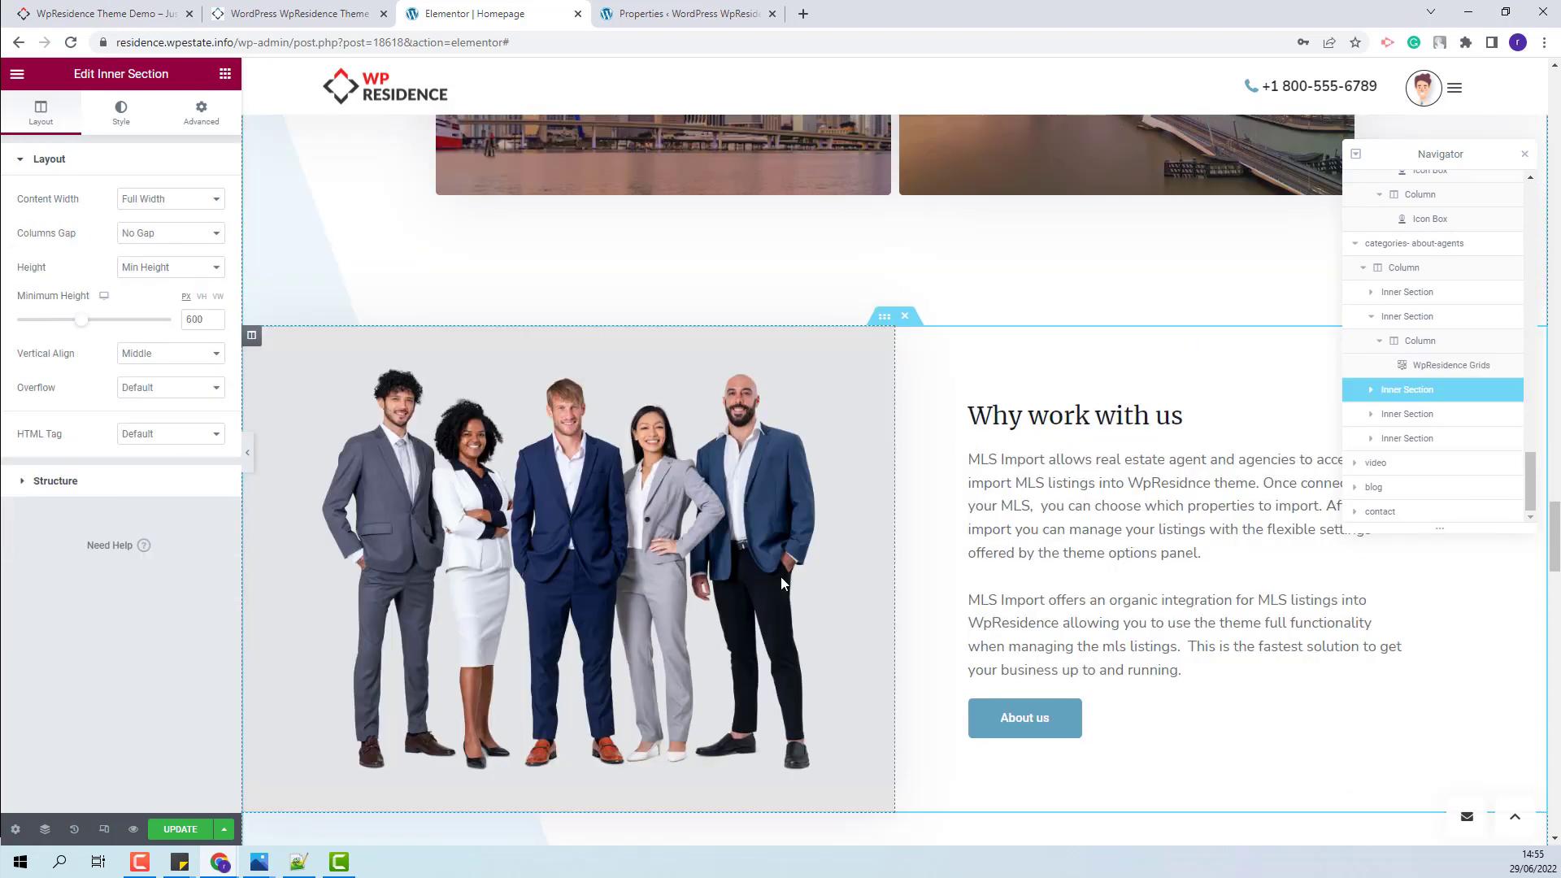
click(499, 506)
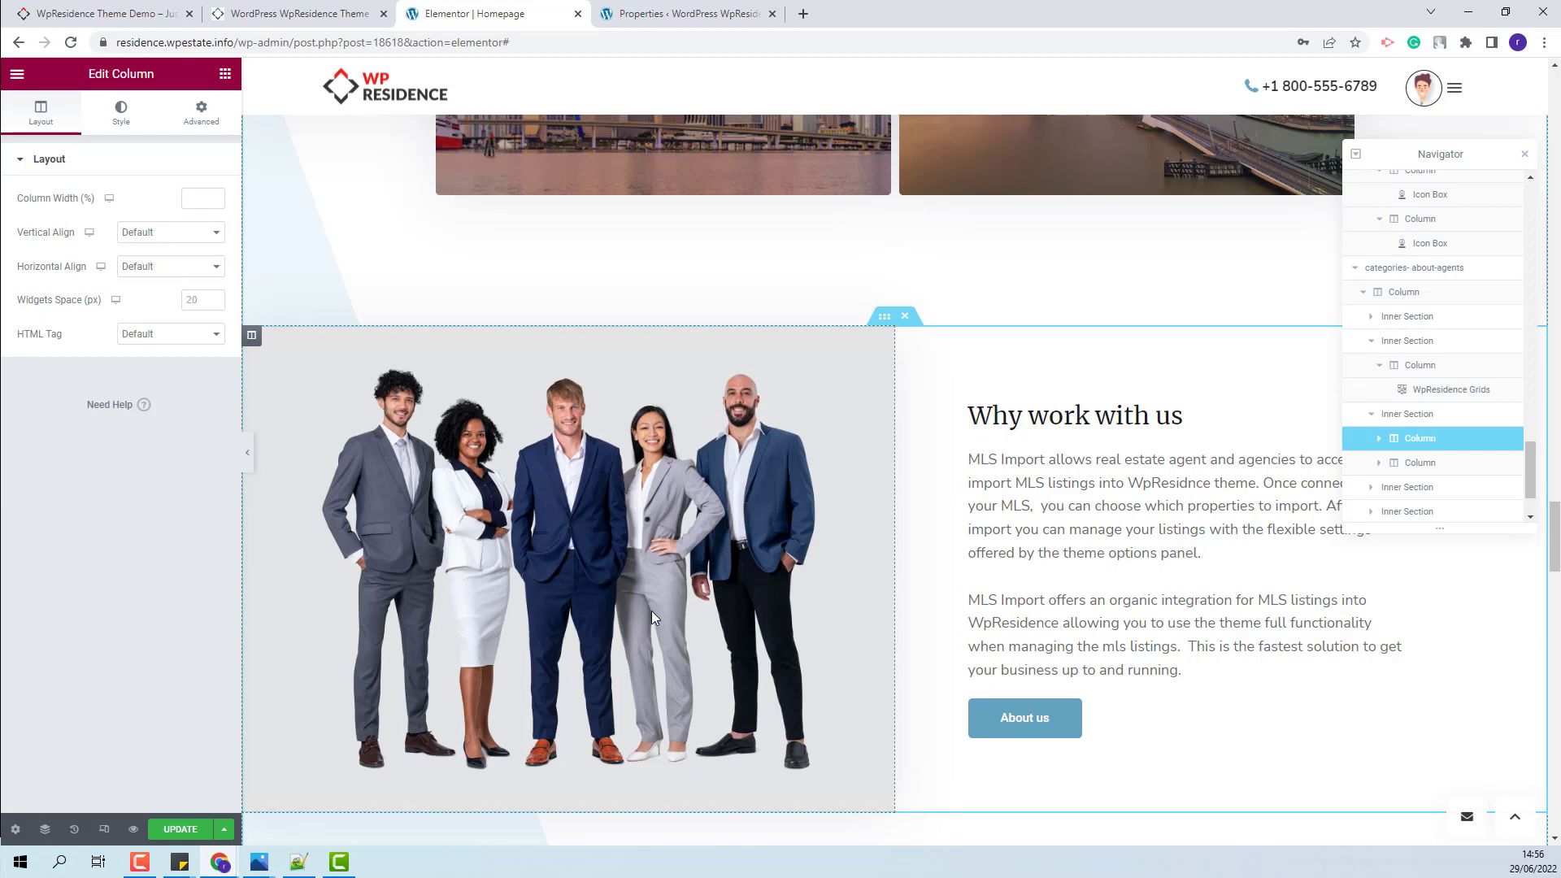
click(125, 126)
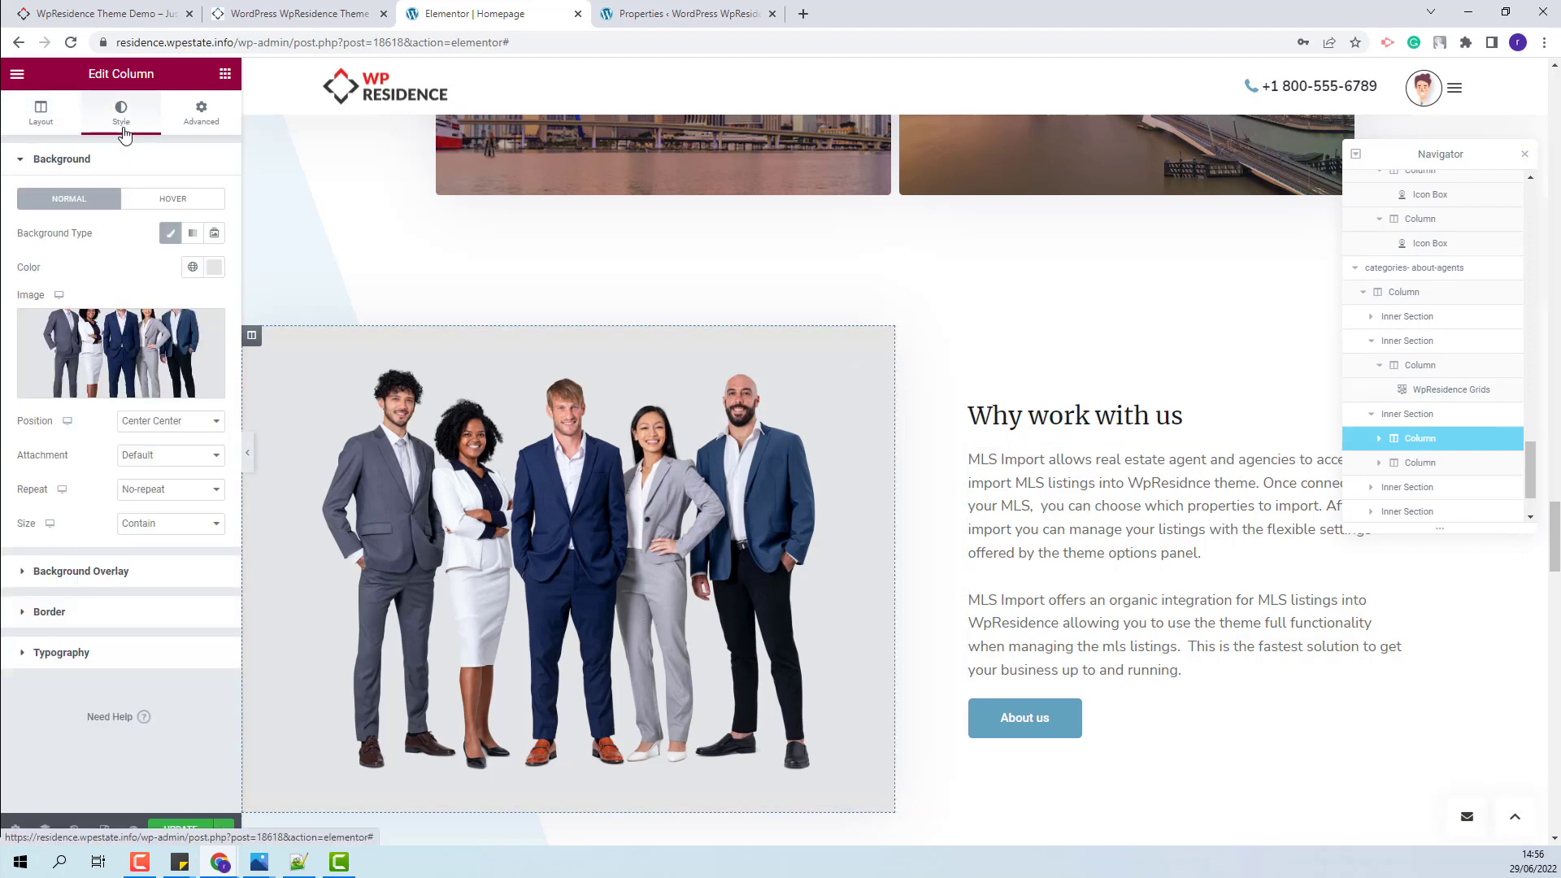
mouse_move(138, 351)
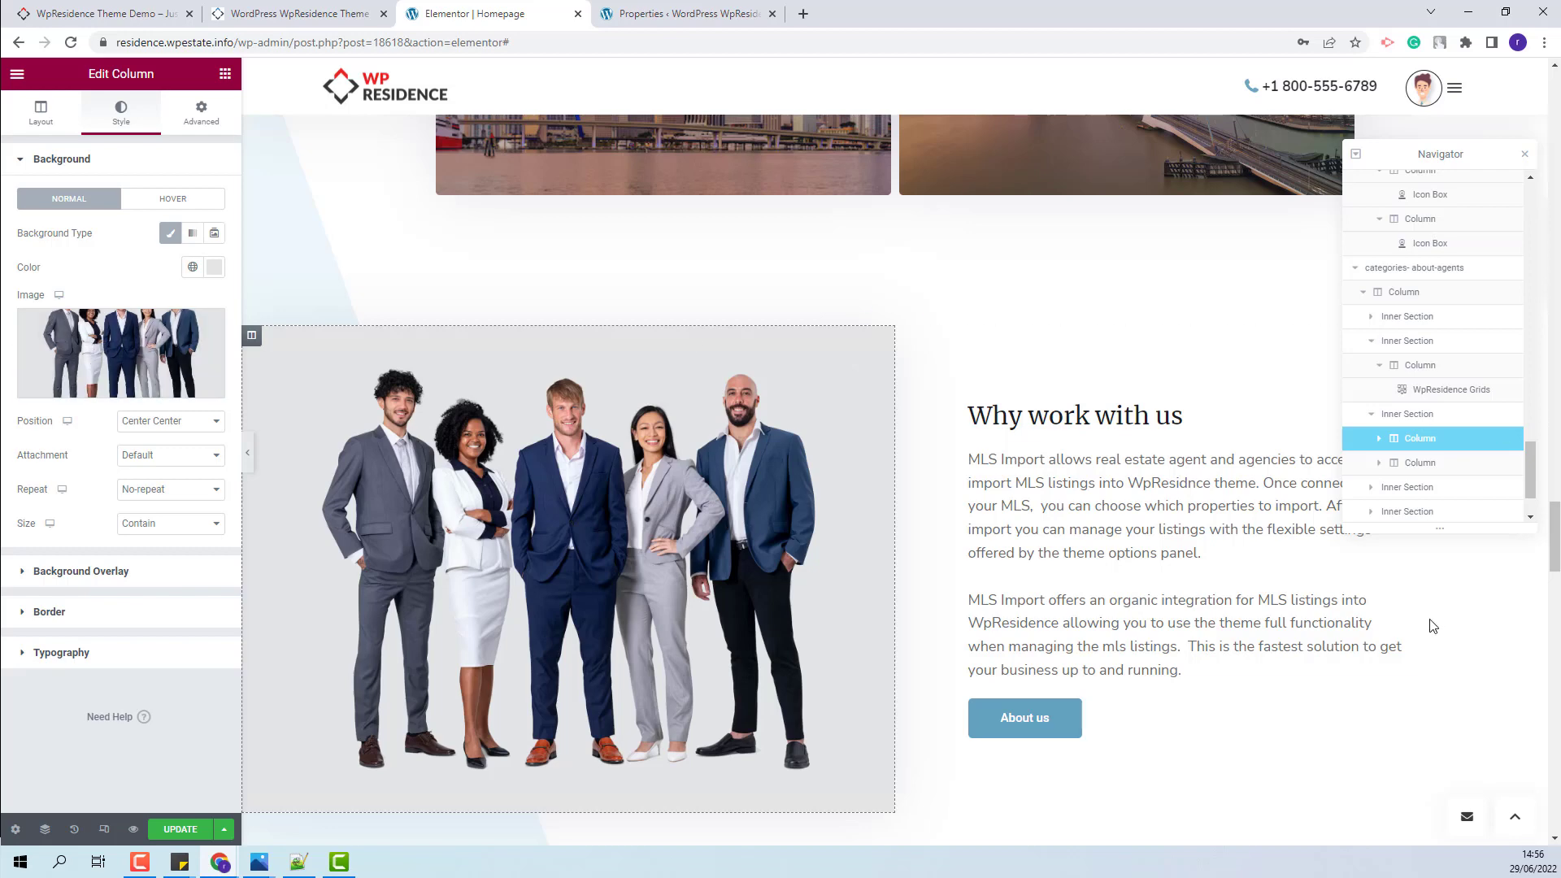
click(1128, 500)
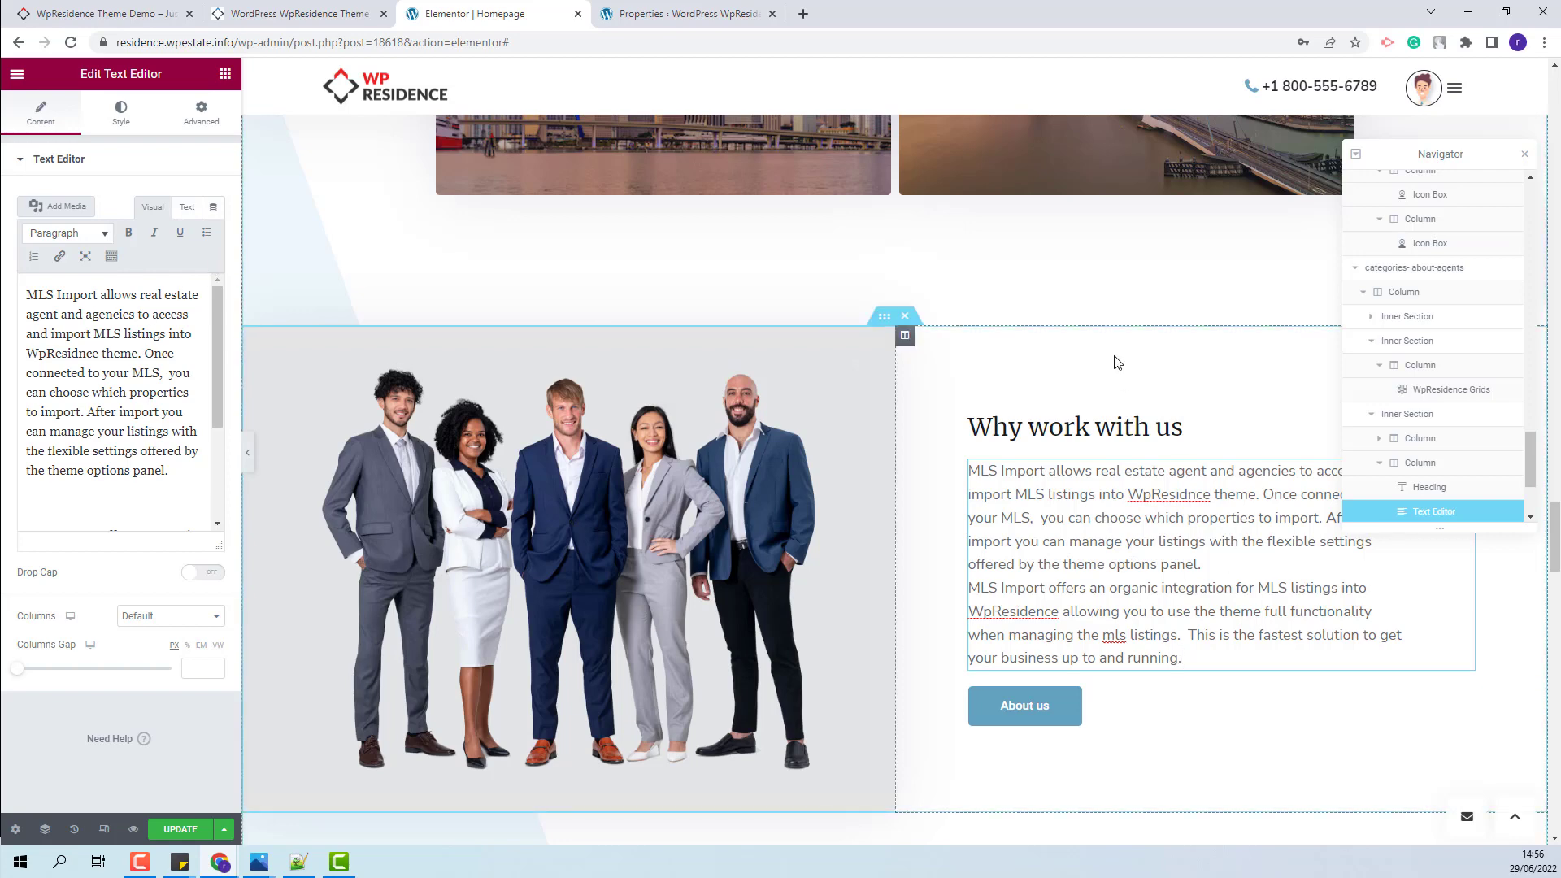
- Select the WpResidence List Agents widget under the Meet the agents heading and view its content settings
scroll(1178, 488, down, 2)
scroll(1411, 446, down, 2)
scroll(944, 510, down, 1)
scroll(944, 509, down, 5)
click(945, 510)
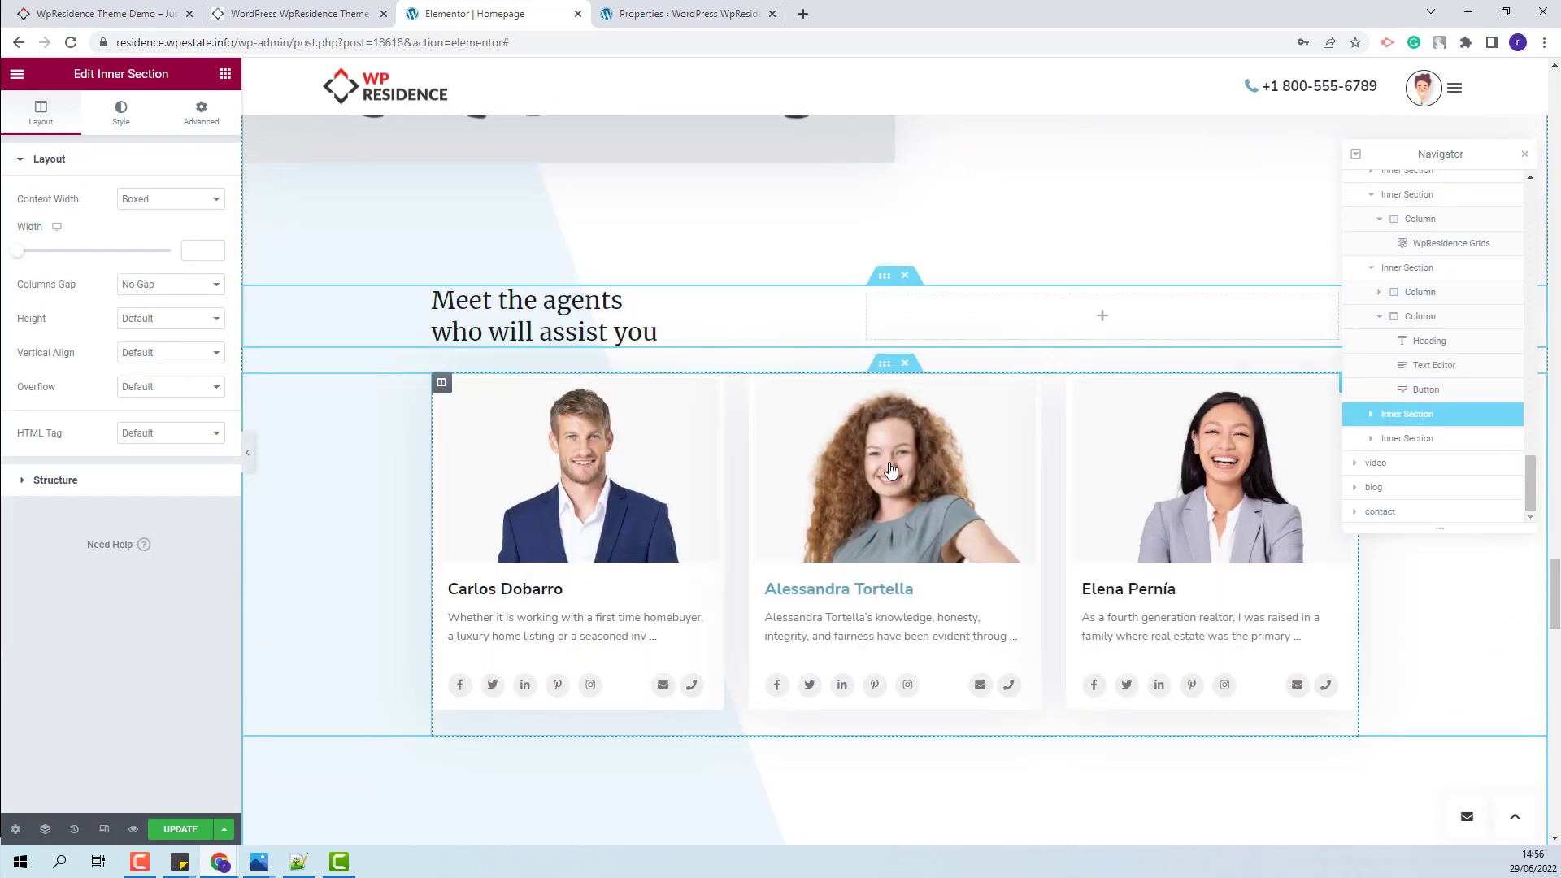
click(689, 595)
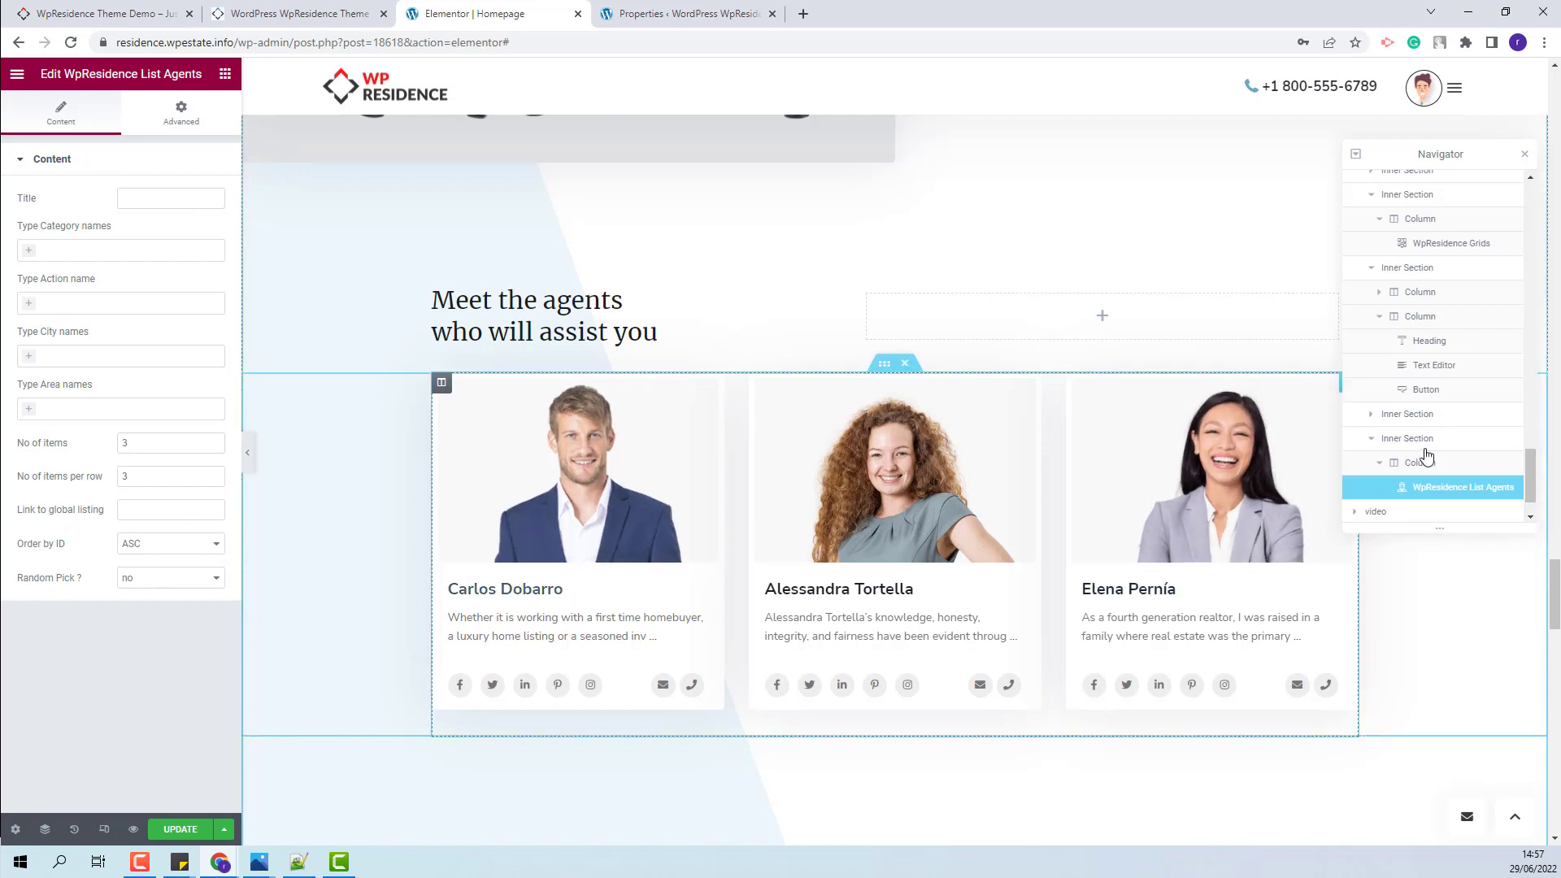
- Select the video section and view its background image settings
scroll(1414, 464, down, 1)
click(1376, 469)
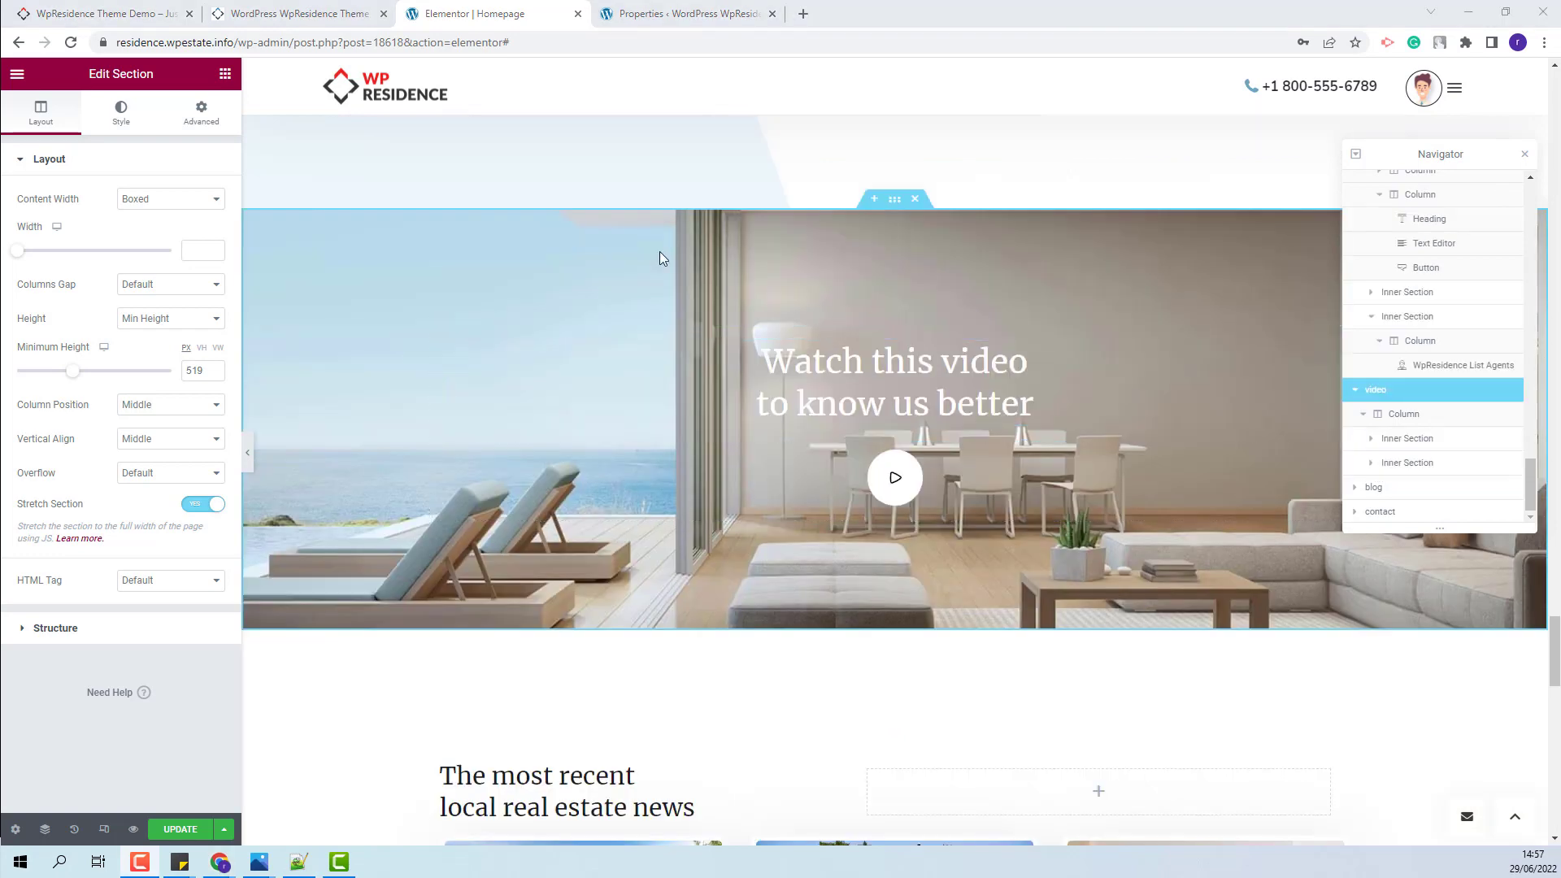
click(121, 116)
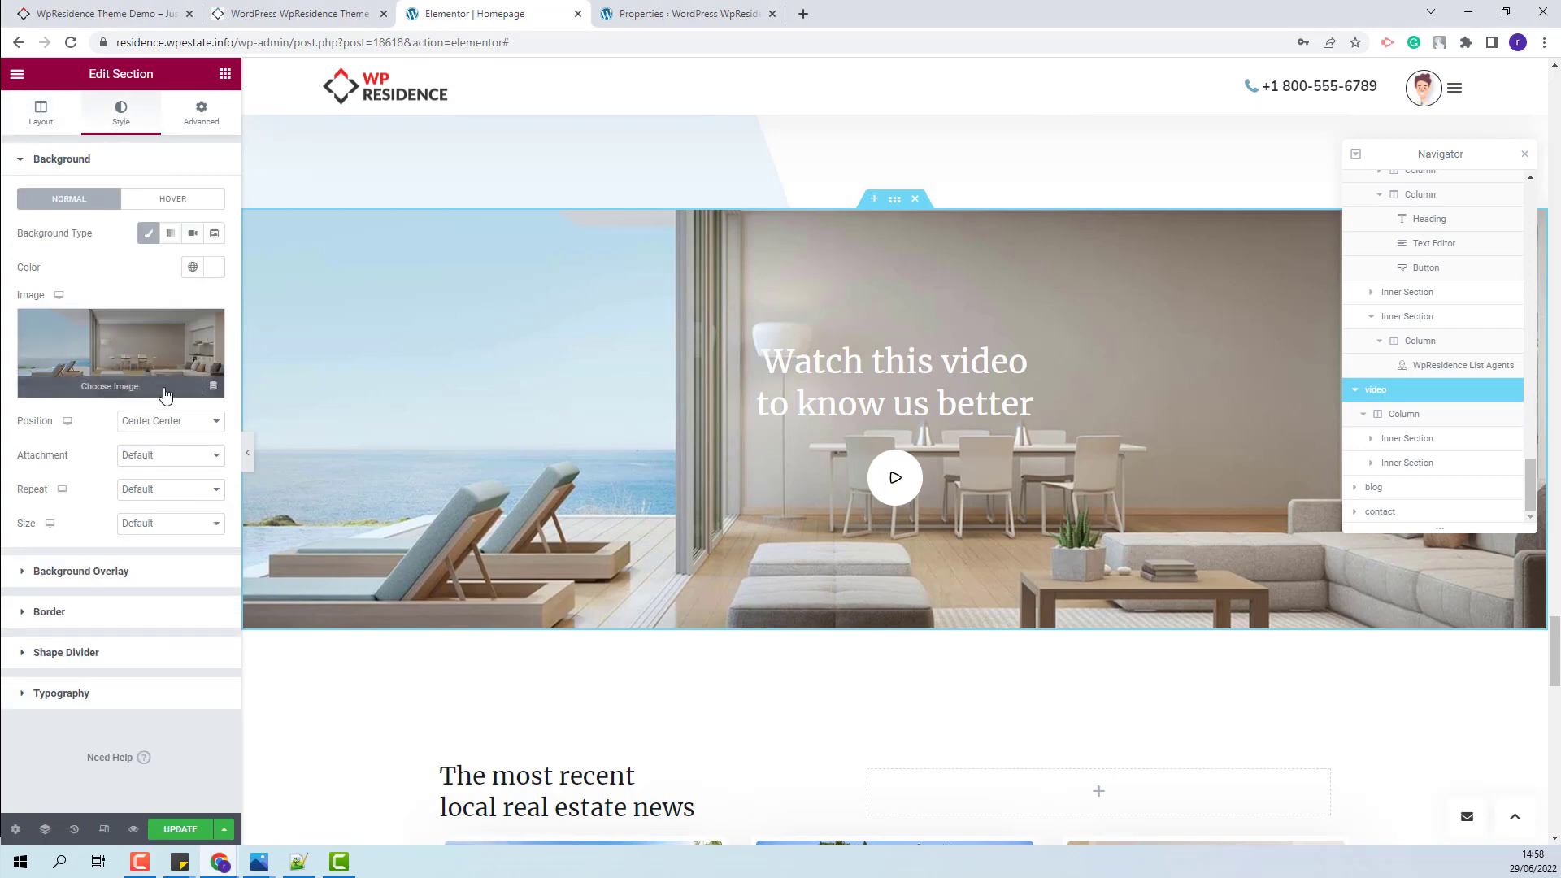
- Expand the first inner section of the video section and view the settings of its heading
click(1408, 416)
click(1496, 438)
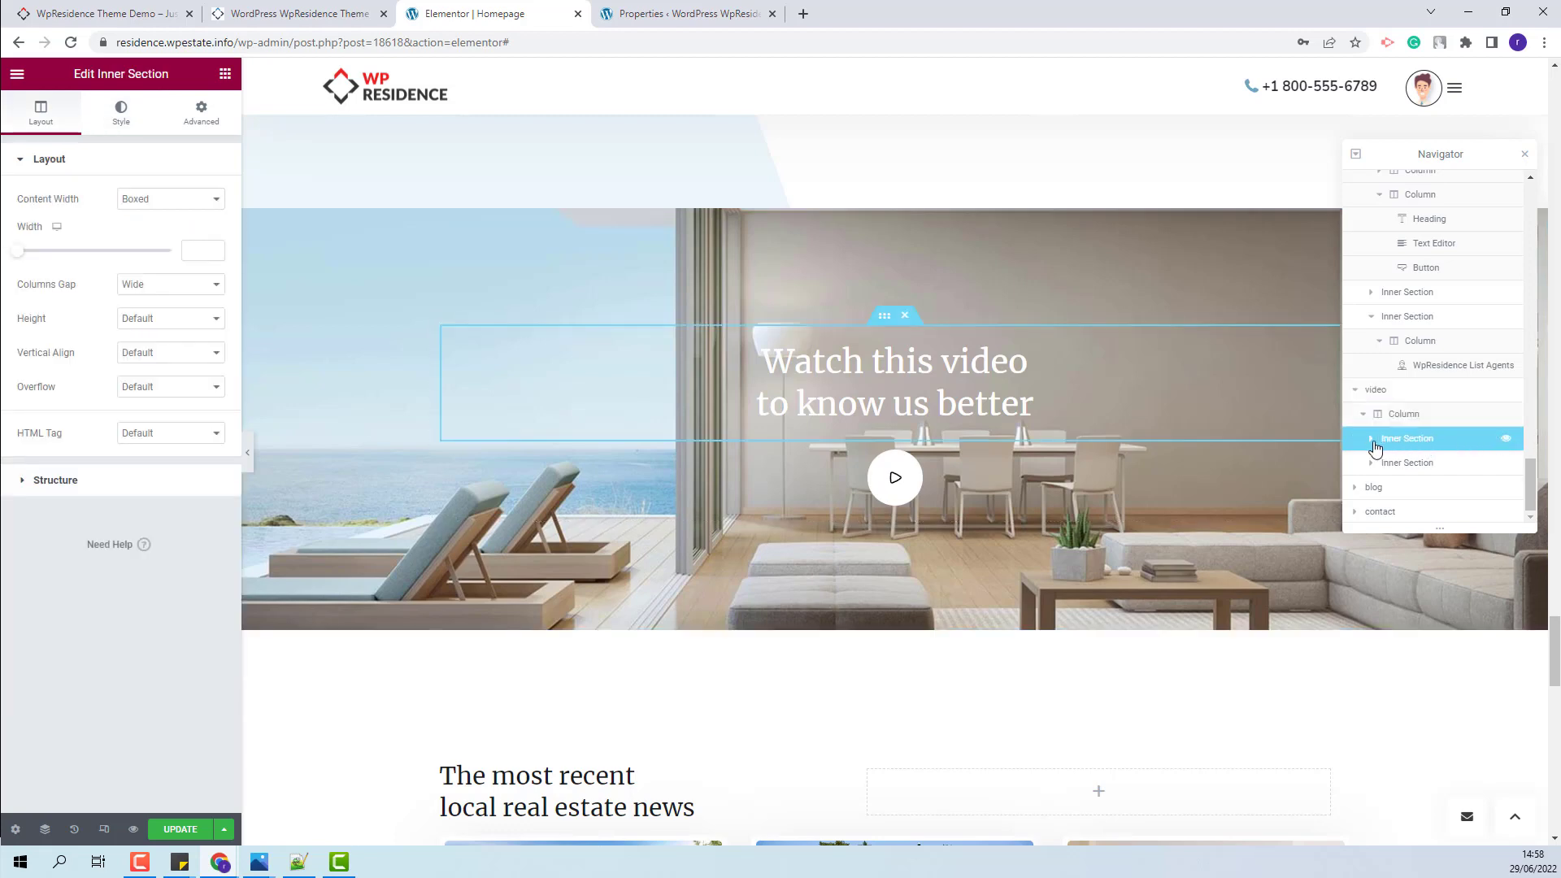
click(1372, 441)
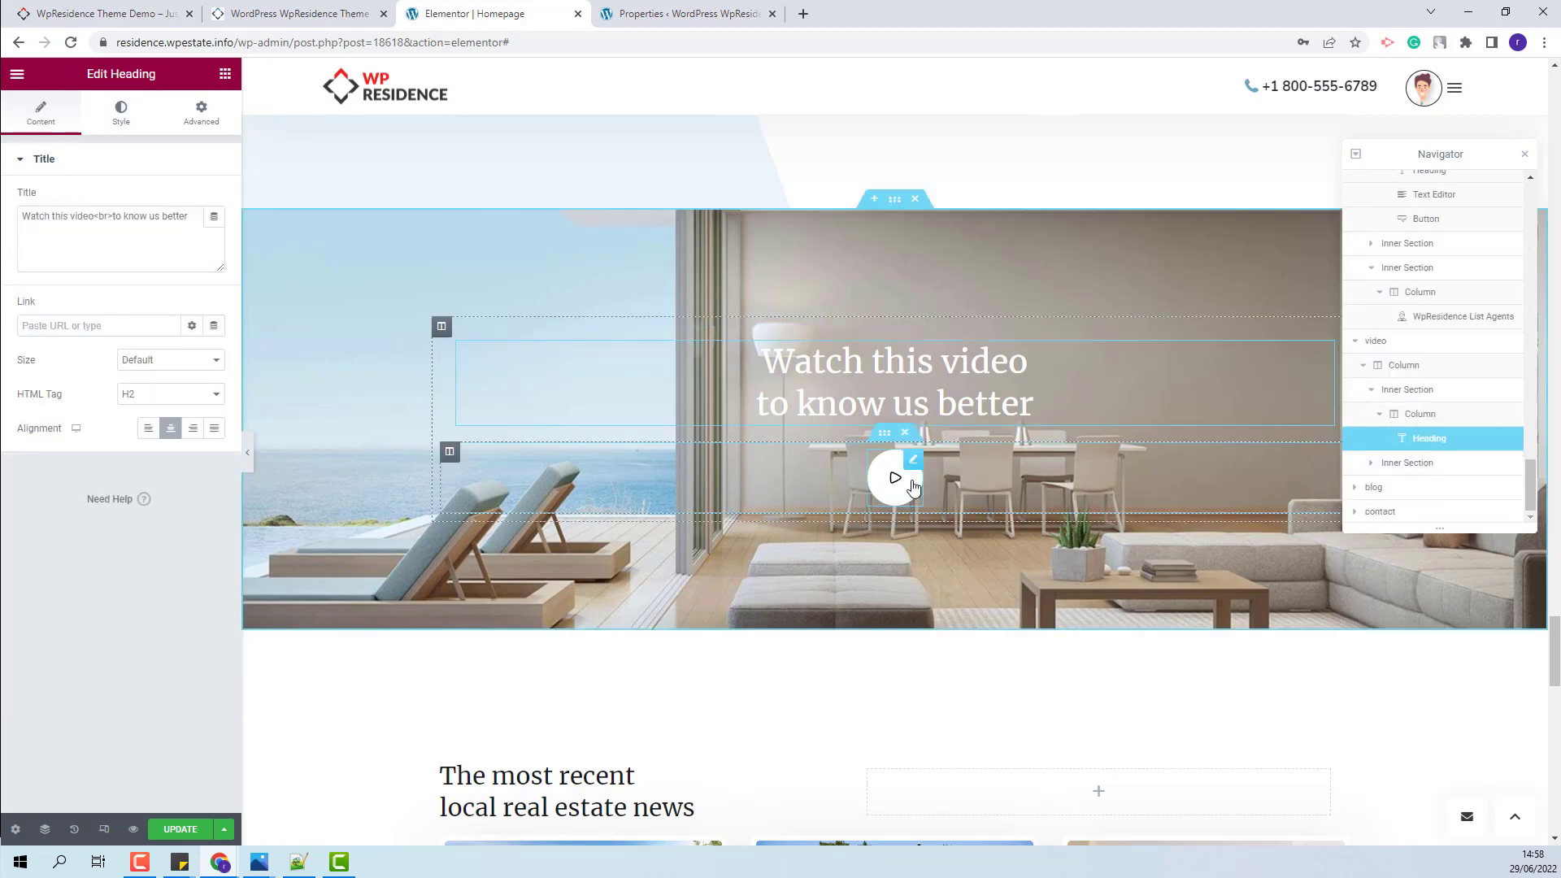
- Open the WpResidence Video Player widget in the video section's second inner section and view its Video Location options
click(1371, 463)
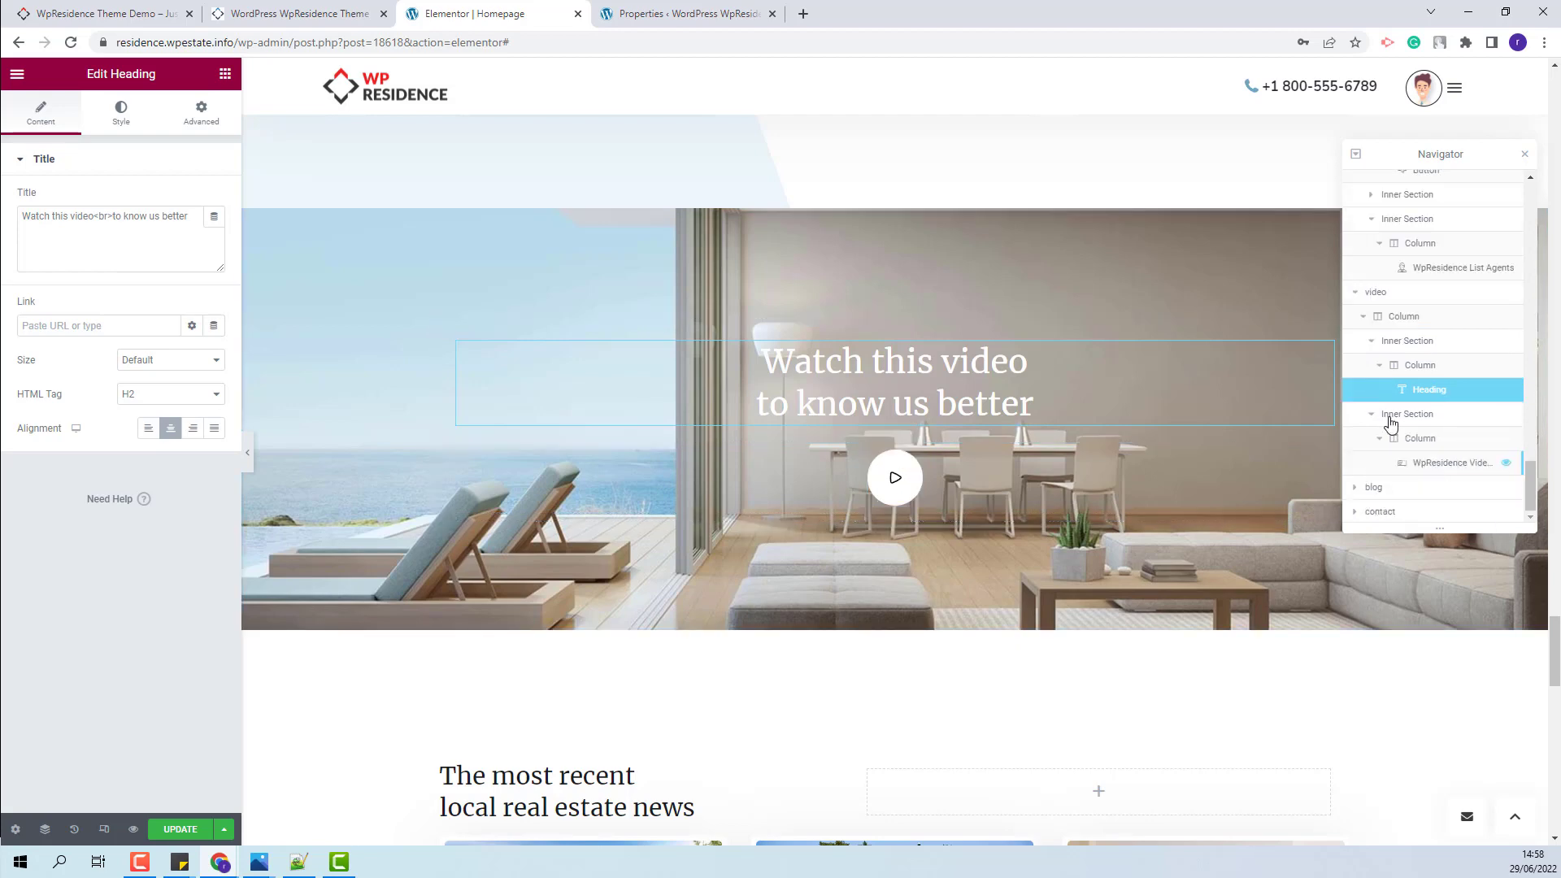
click(1447, 462)
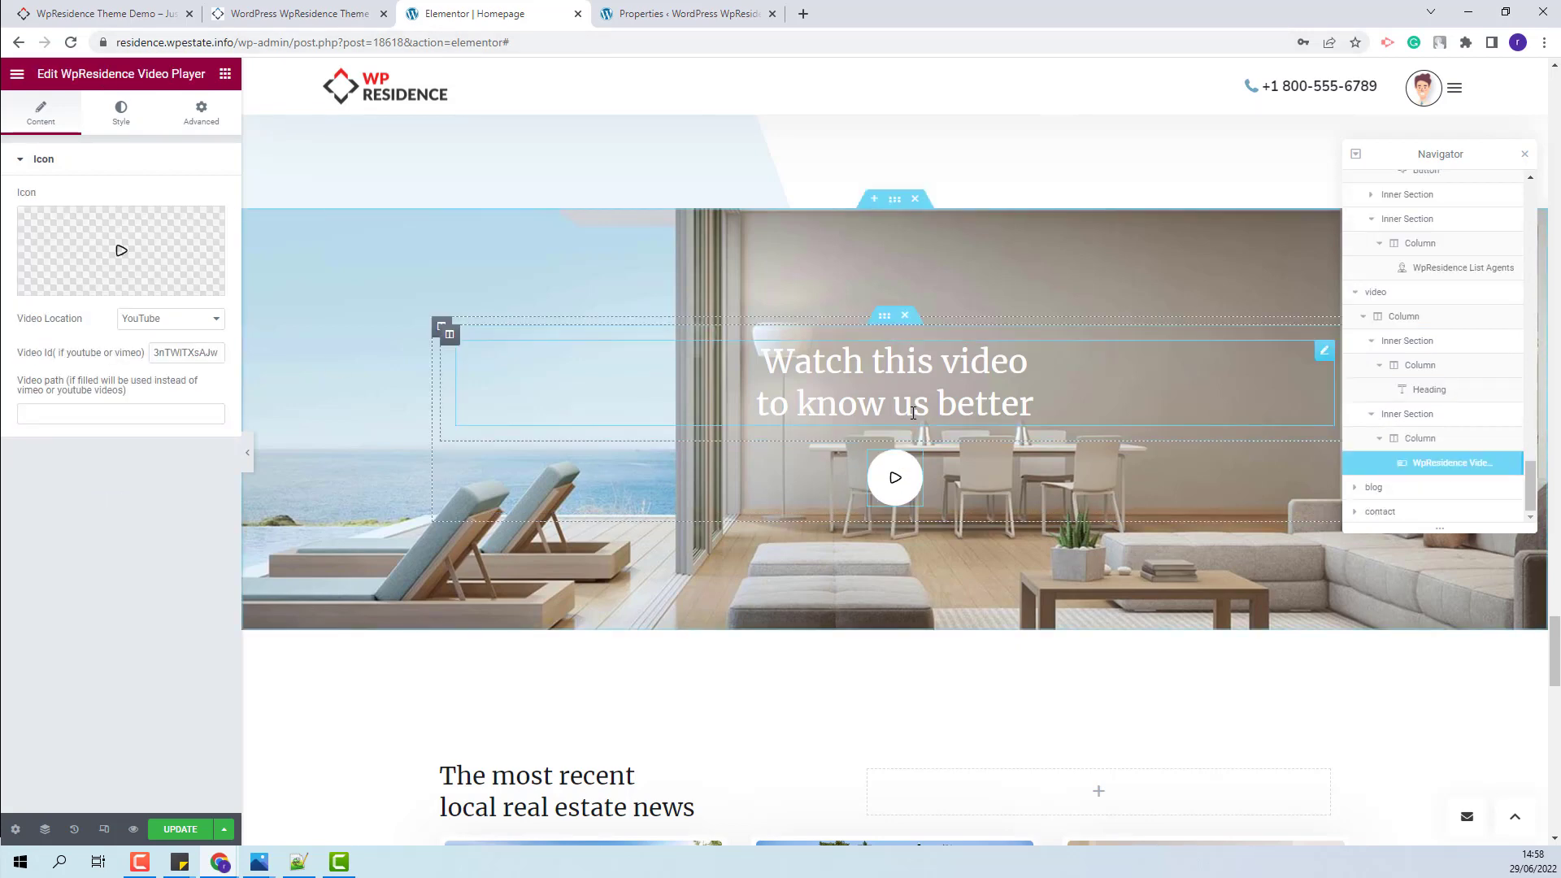
click(194, 328)
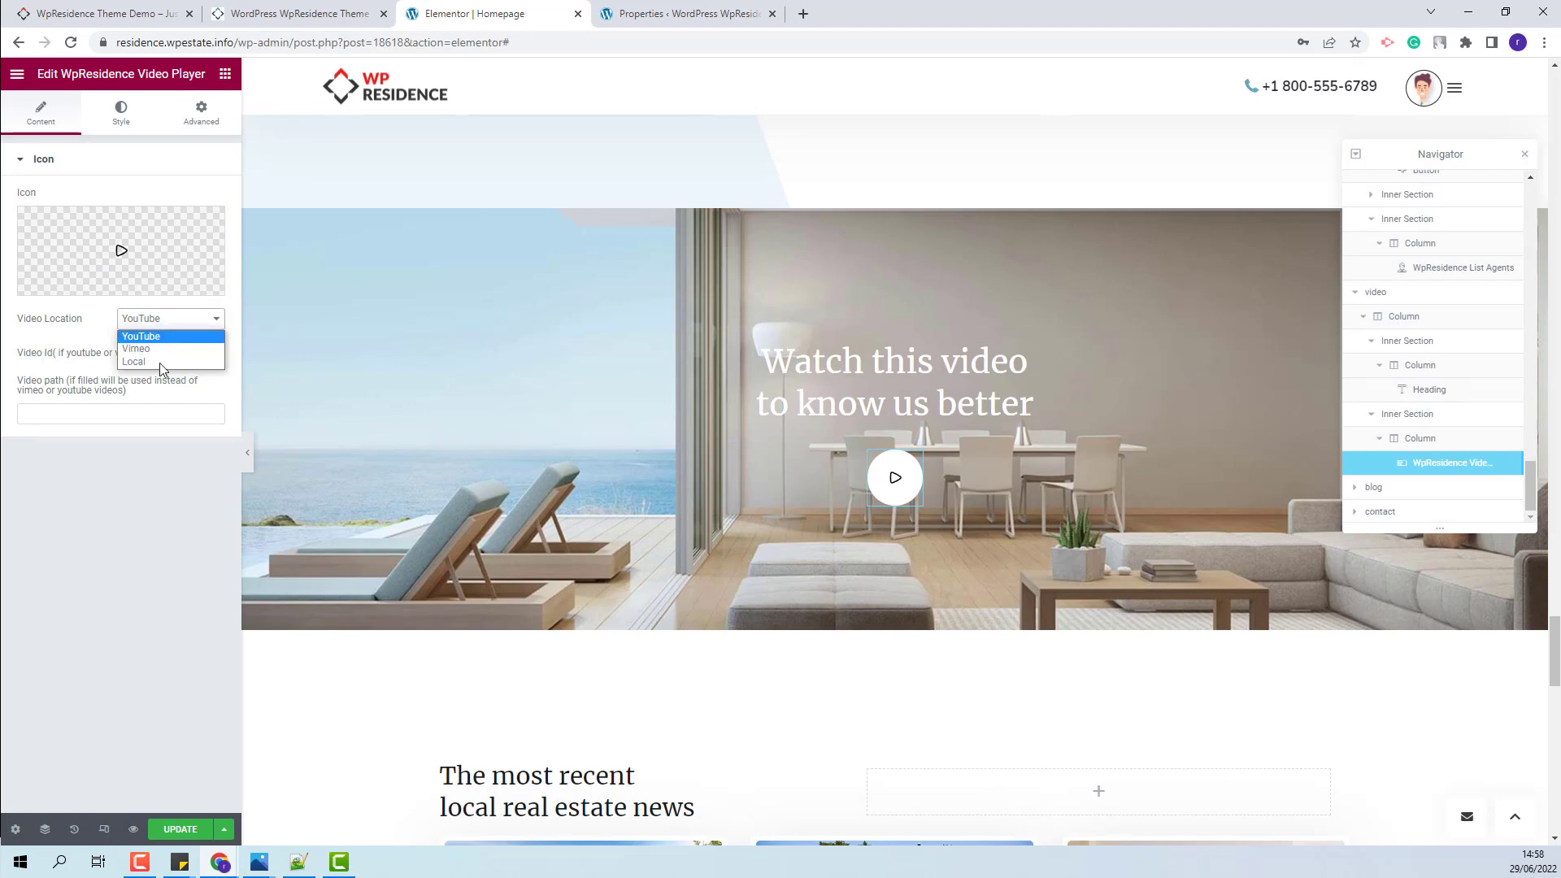
click(159, 362)
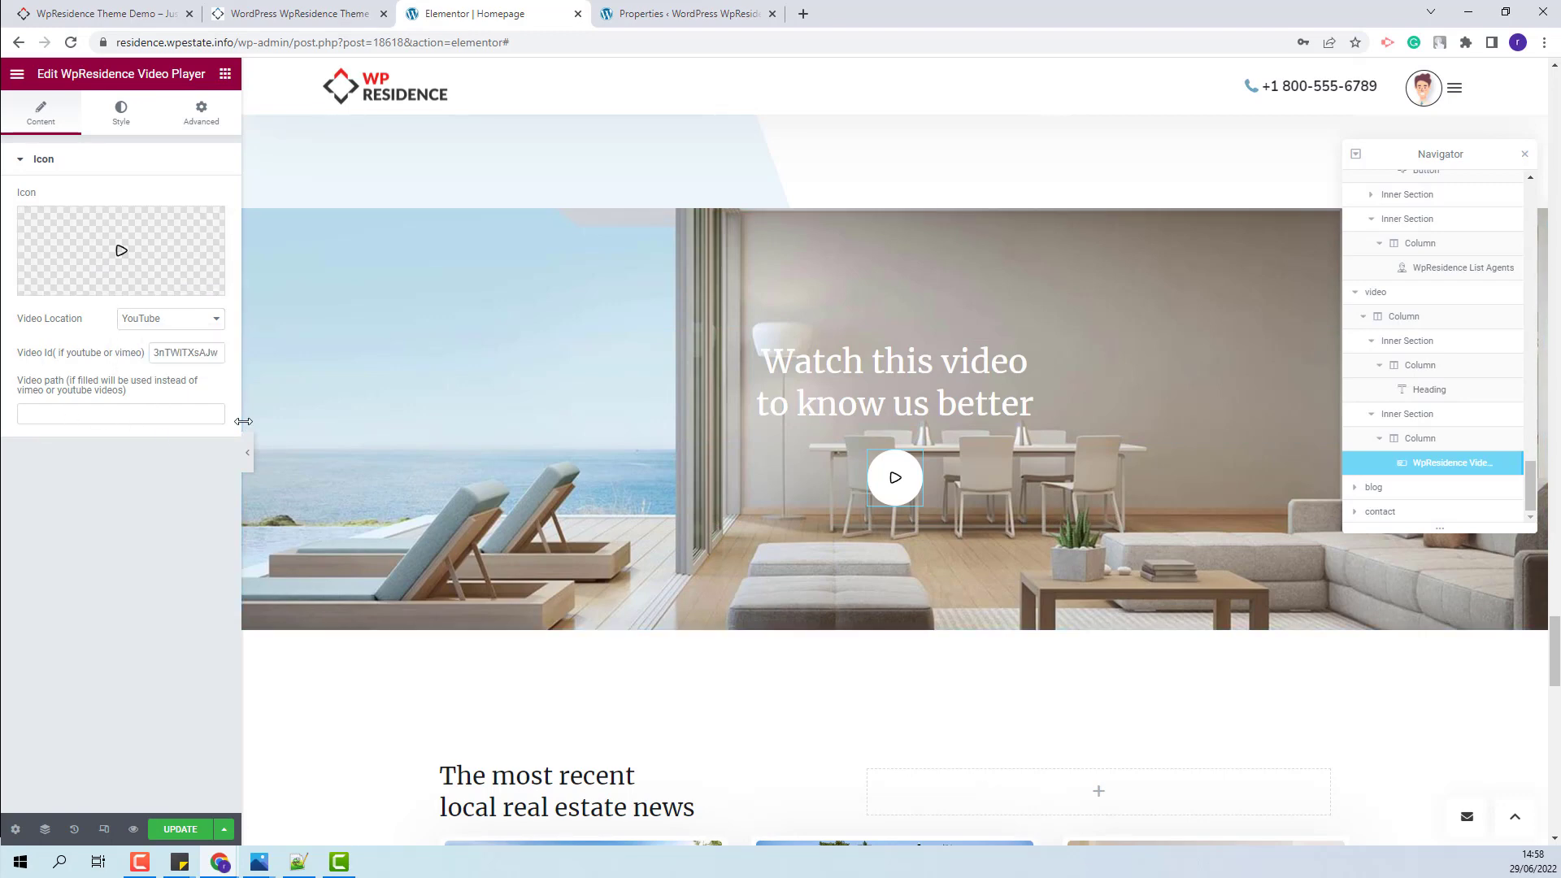
- Select the blog section and open its WpResidence Blog Post List widget to view the content settings
scroll(813, 488, down, 2)
click(1373, 487)
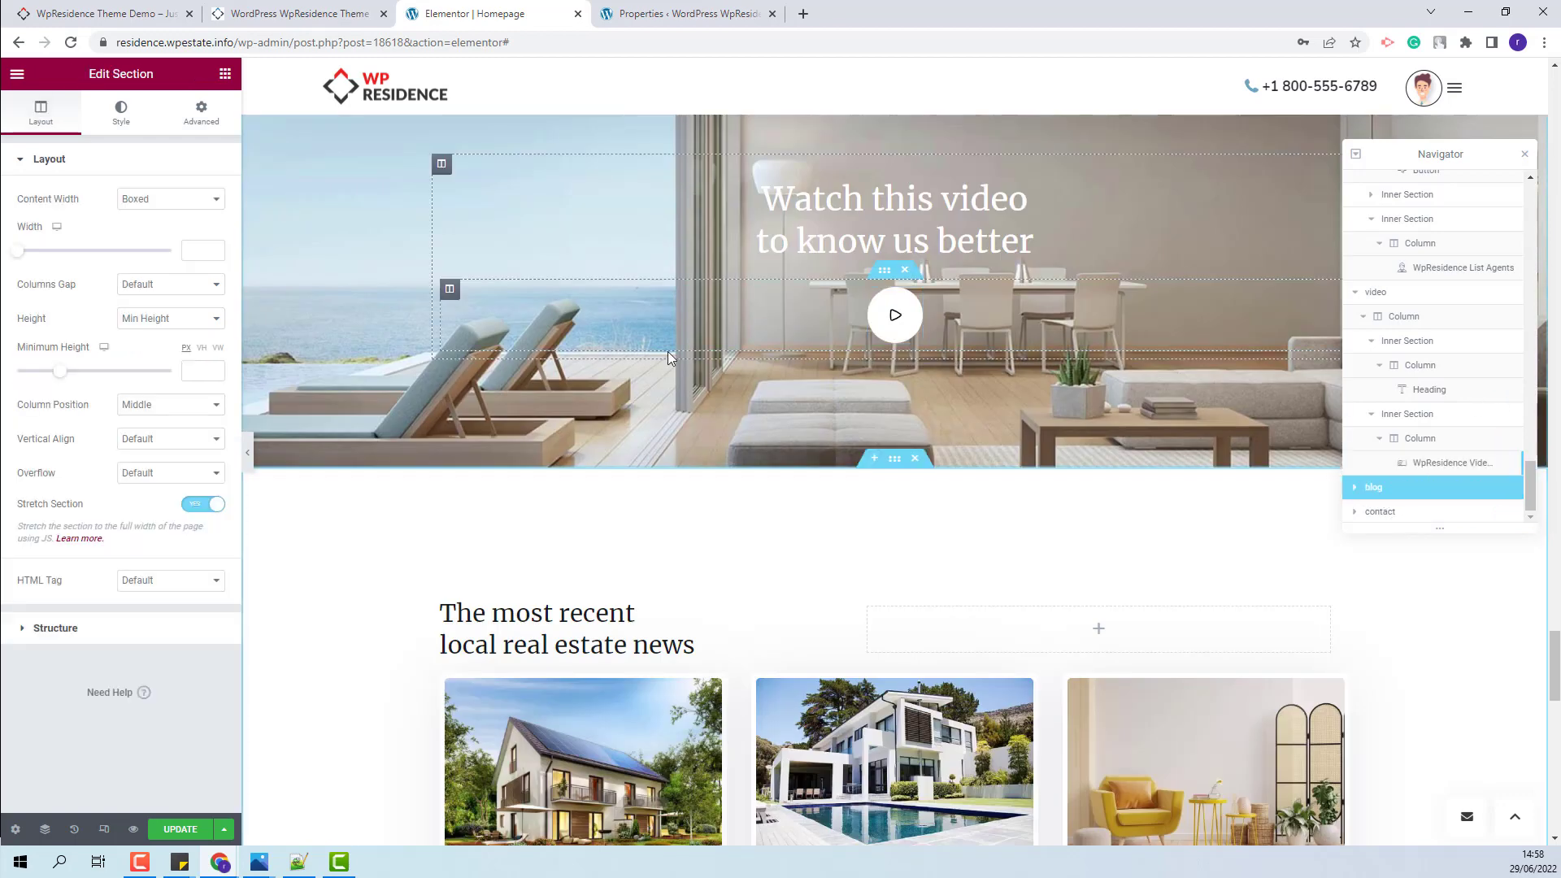
scroll(821, 591, down, 3)
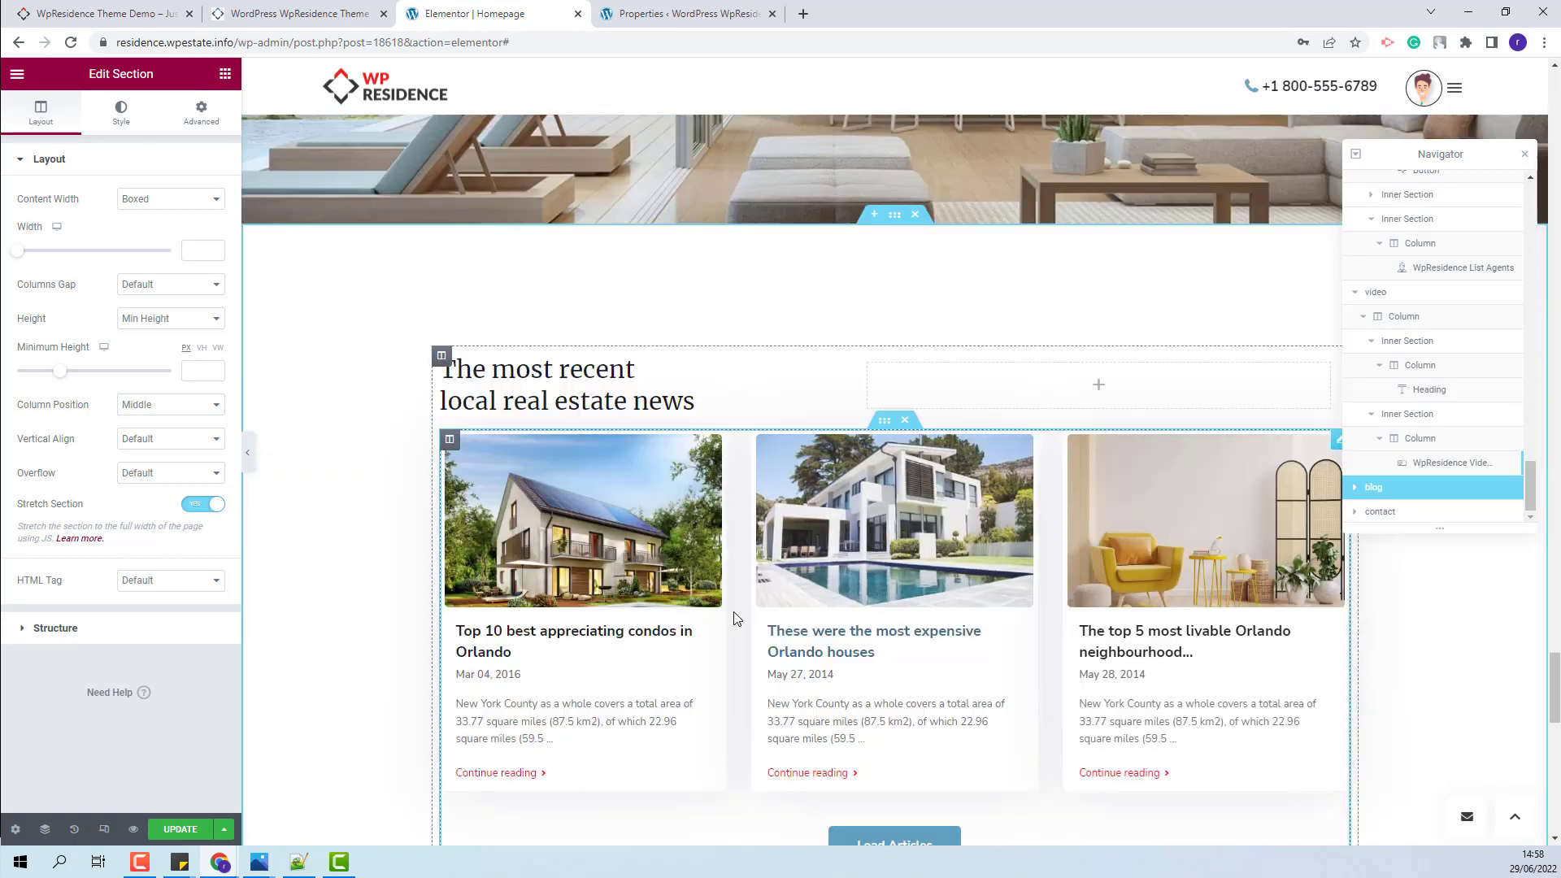
click(742, 608)
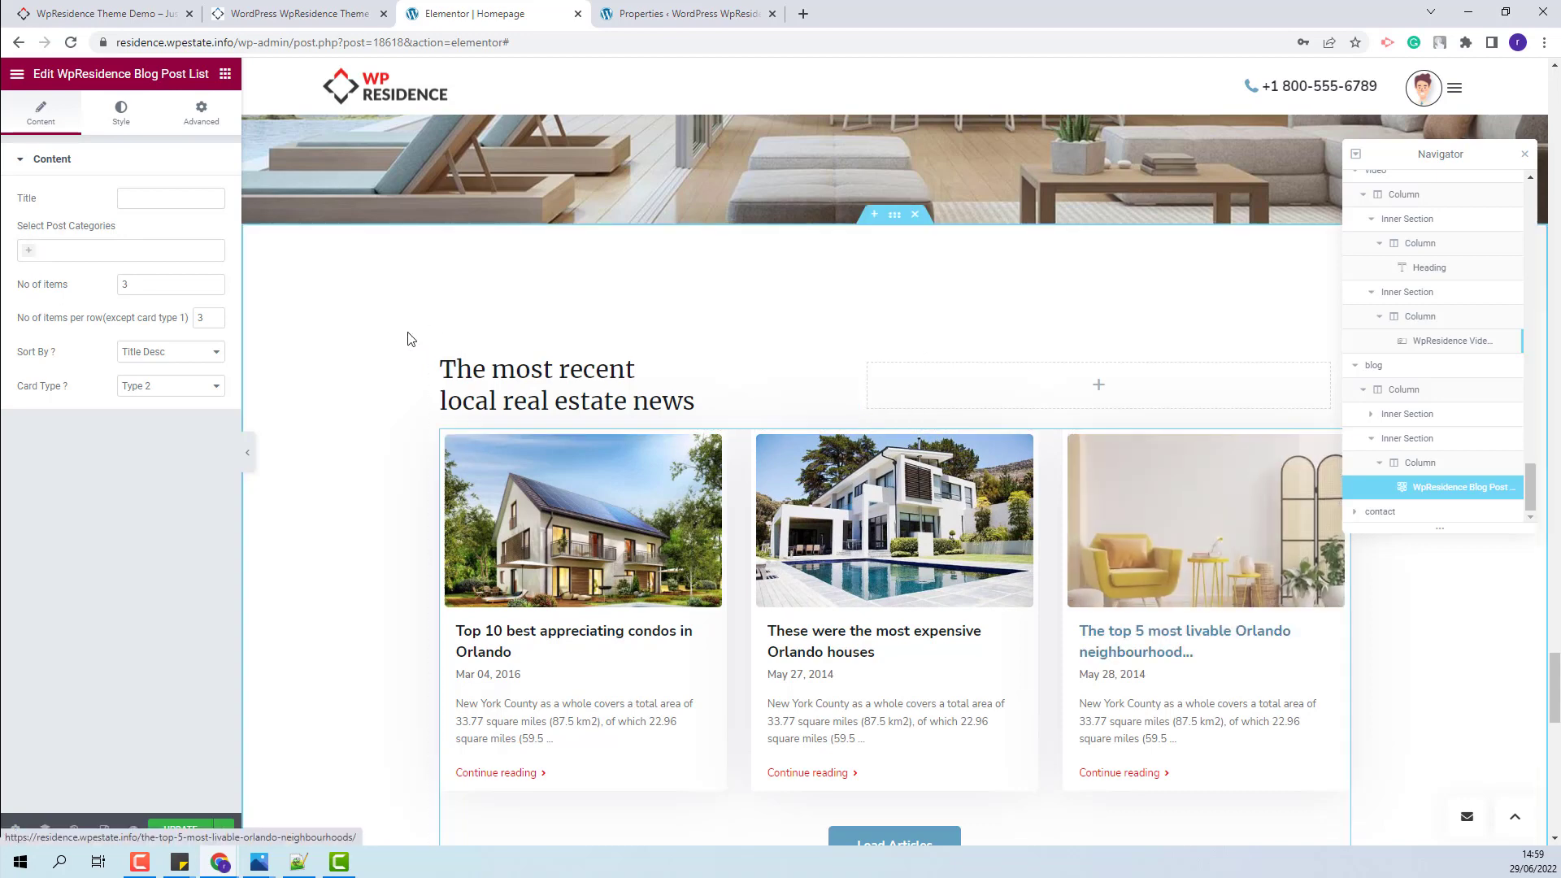
- Expand the contact section and select its first column, which holds the team photo, to view the column settings
scroll(905, 390, down, 7)
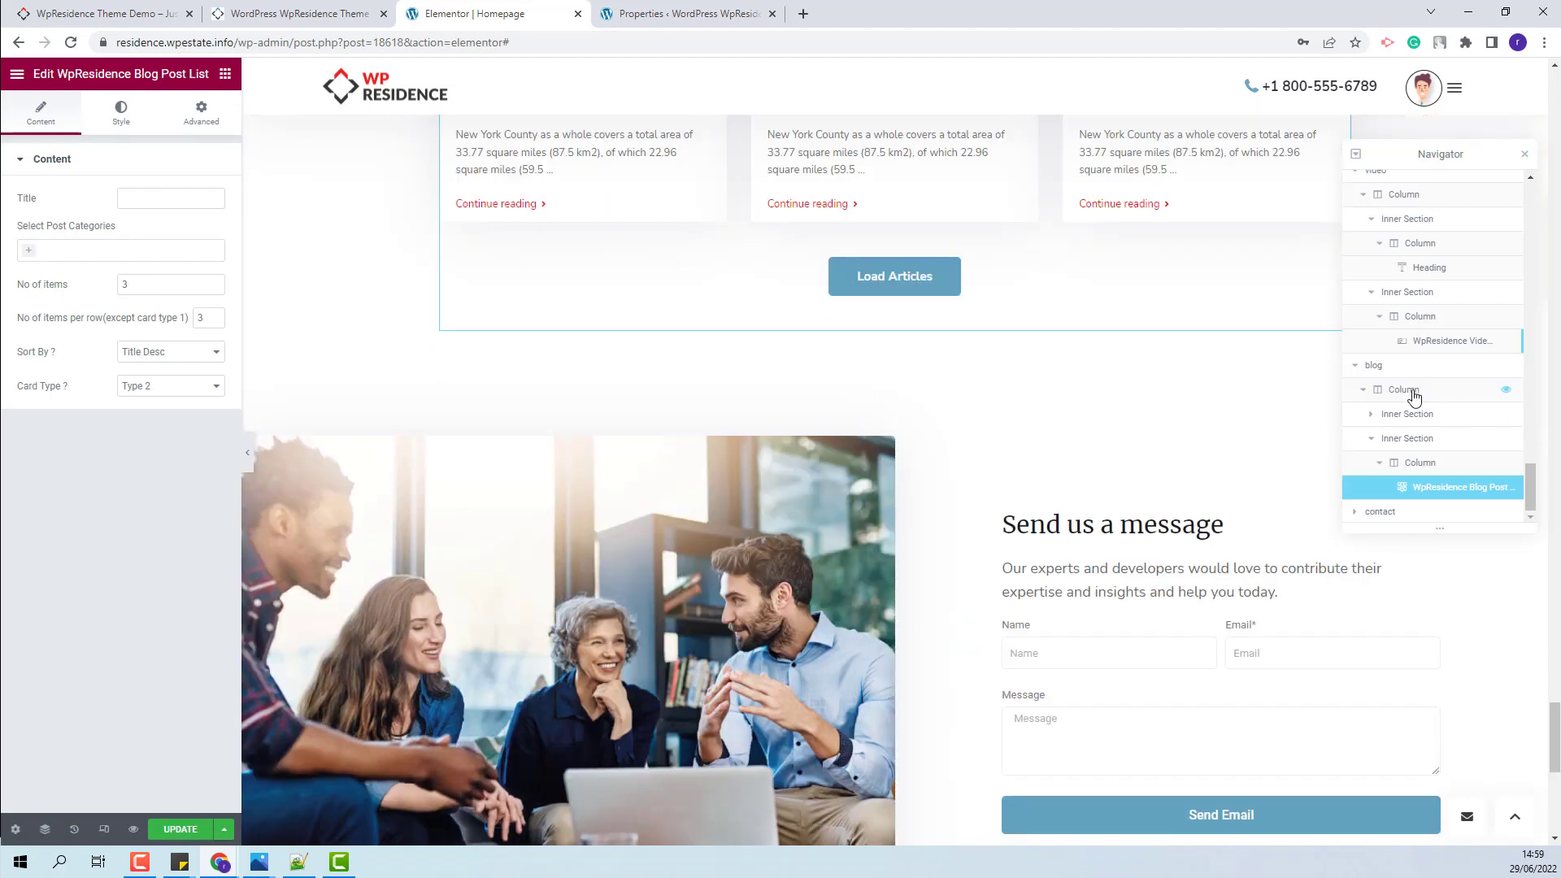
click(1379, 511)
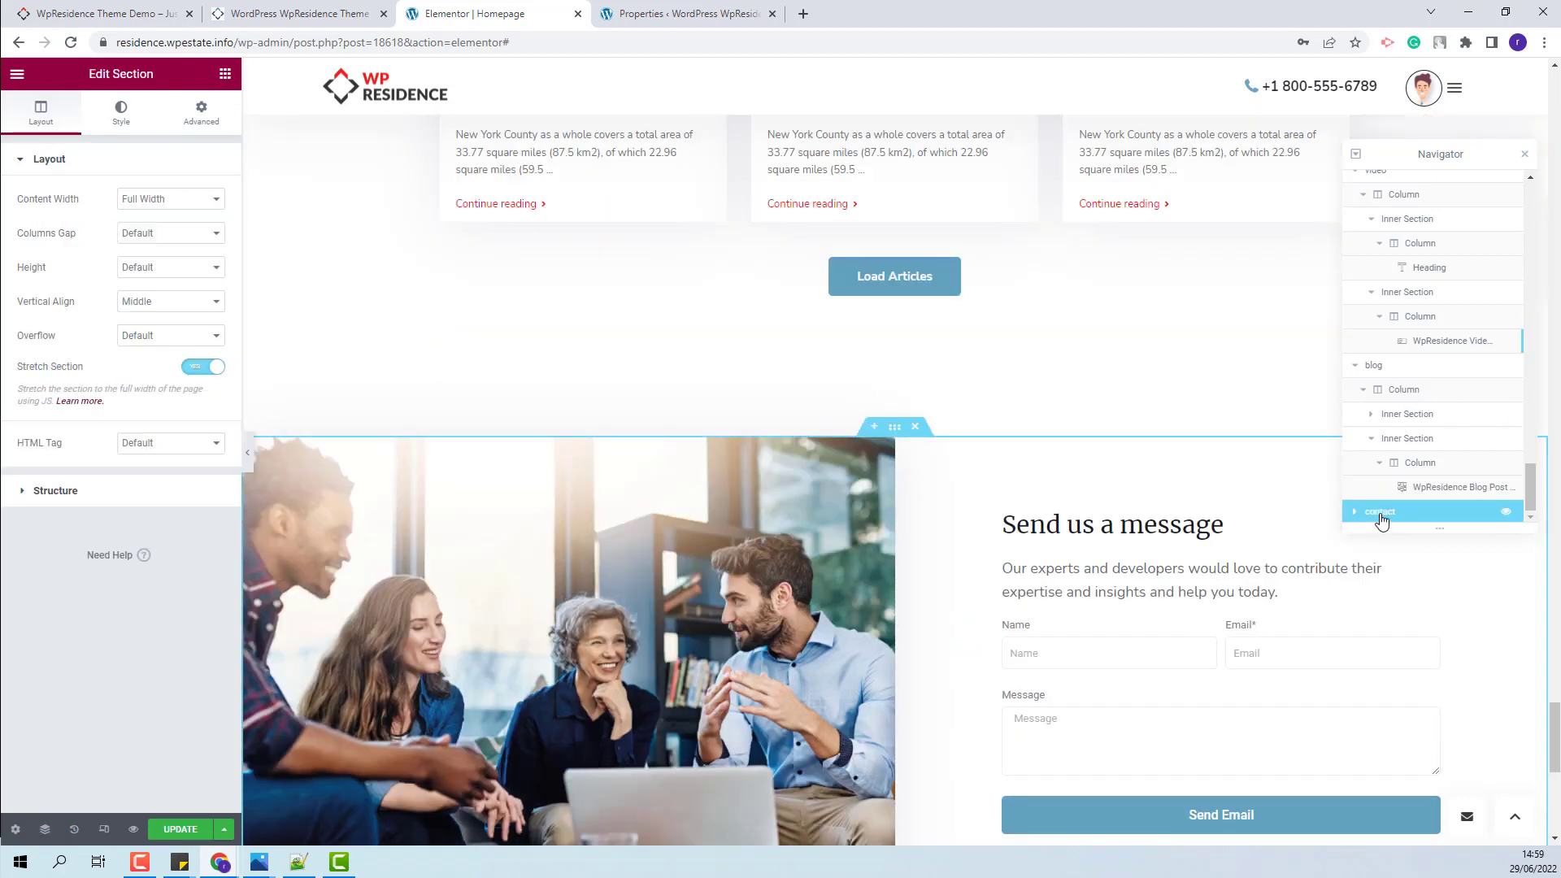
click(1356, 512)
scroll(1358, 390, down, 1)
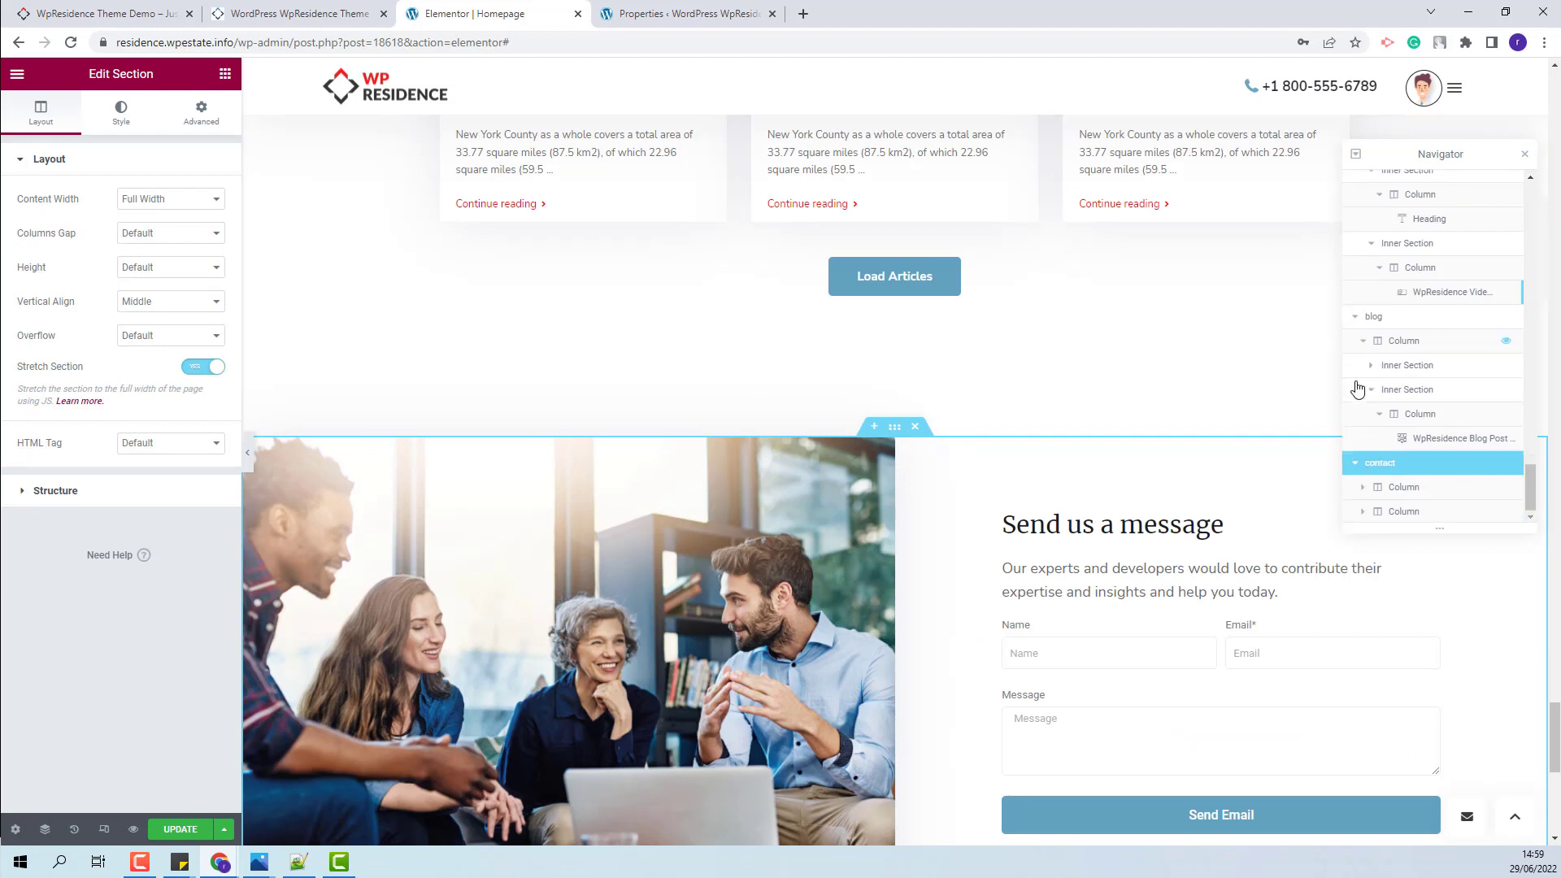
click(1411, 489)
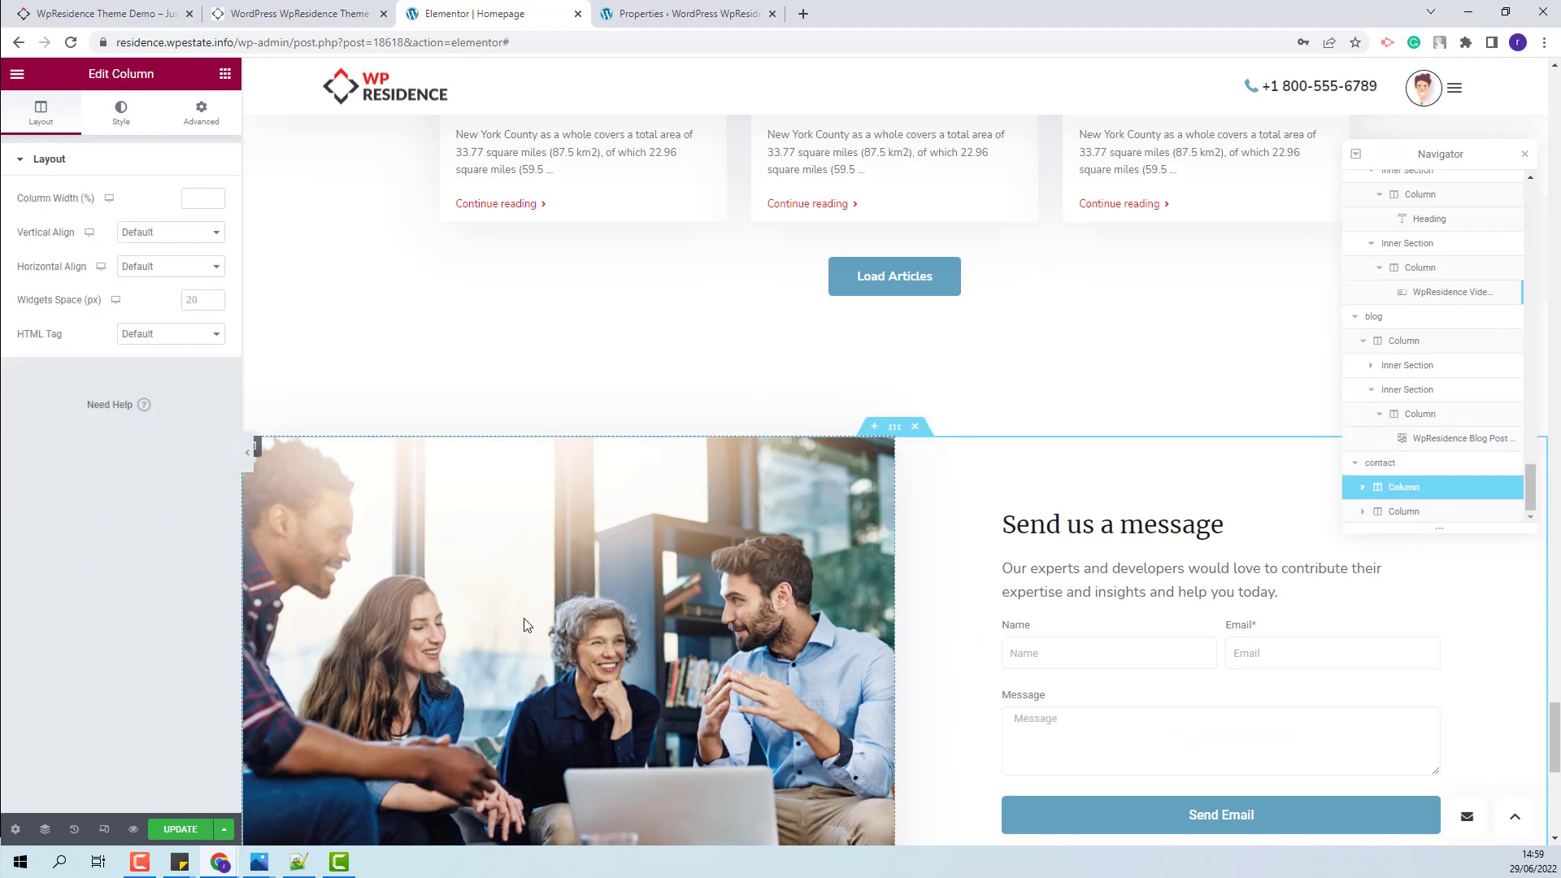
click(123, 130)
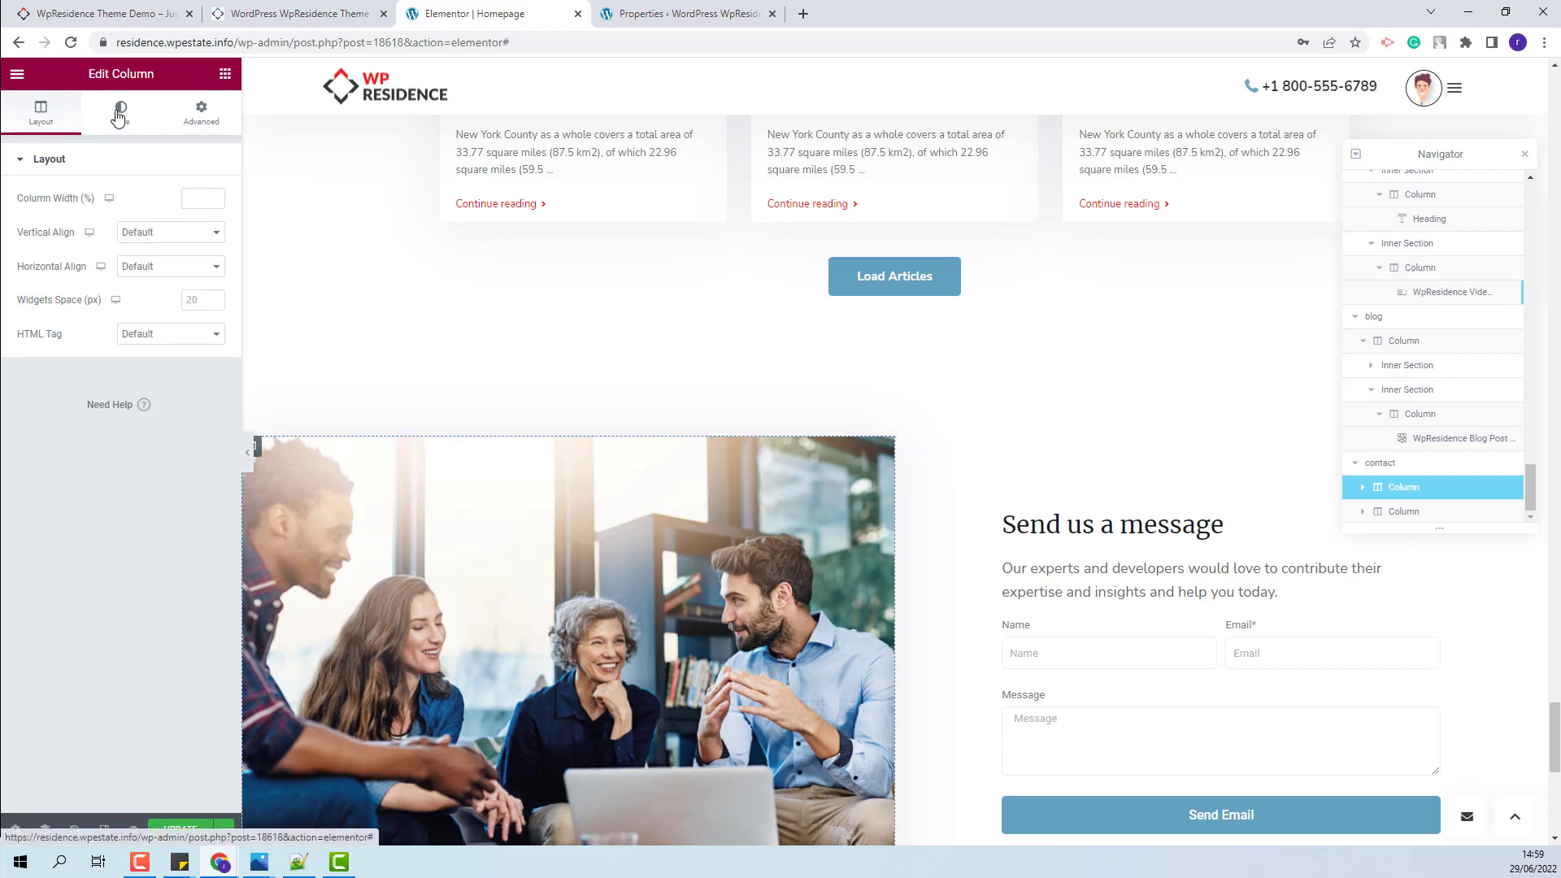
- Open the Contact Form Builder widget in the contact section's second column and view its Name, Email and Message fields and Email Settings
click(1397, 512)
click(1270, 637)
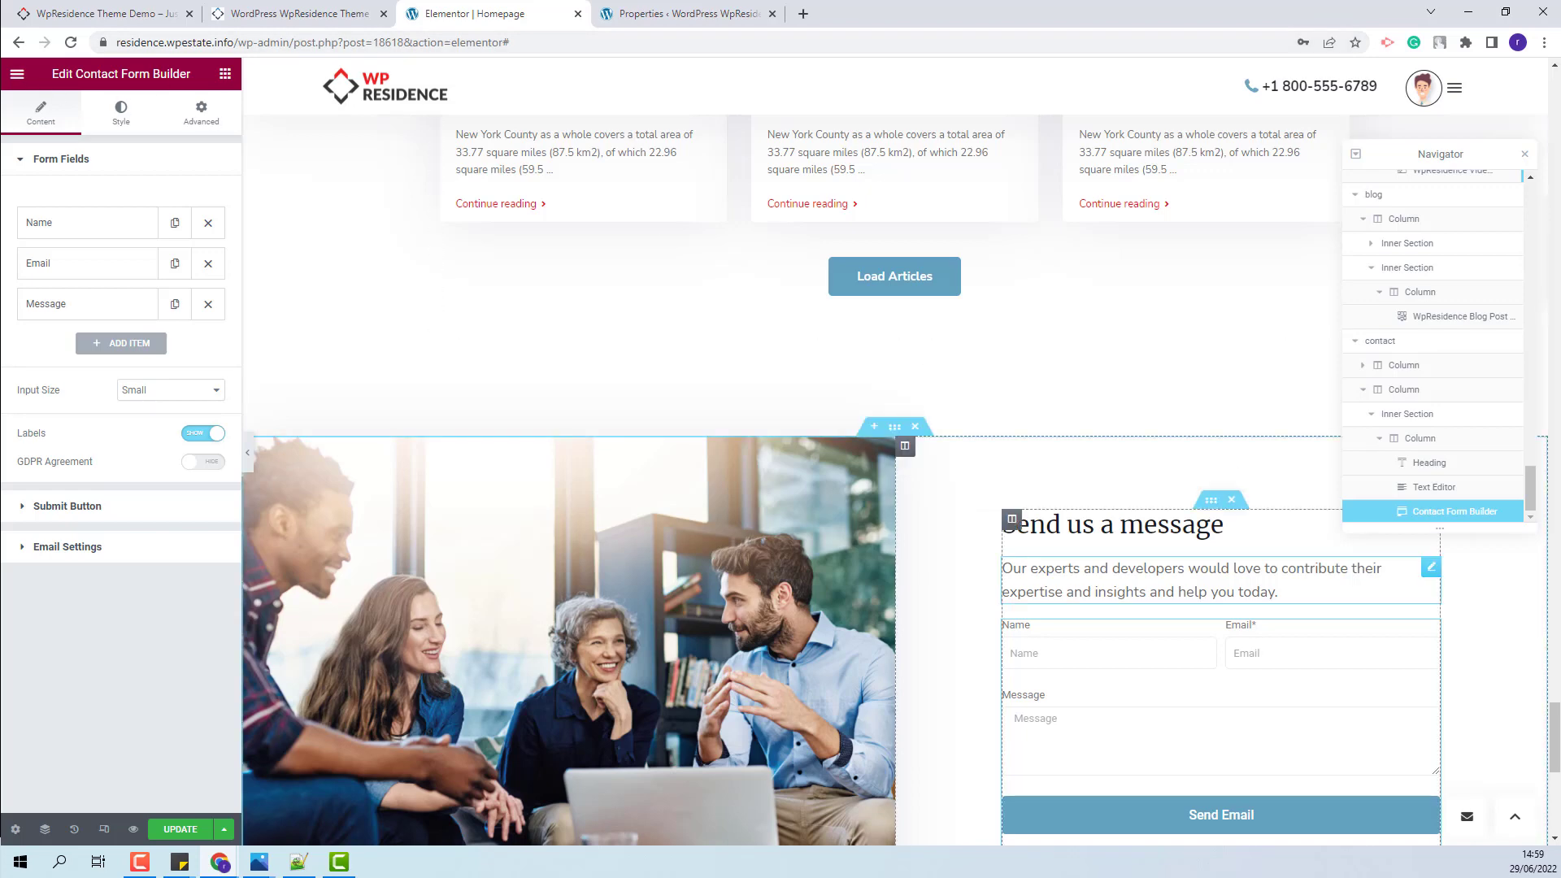
scroll(1056, 498, down, 2)
click(116, 230)
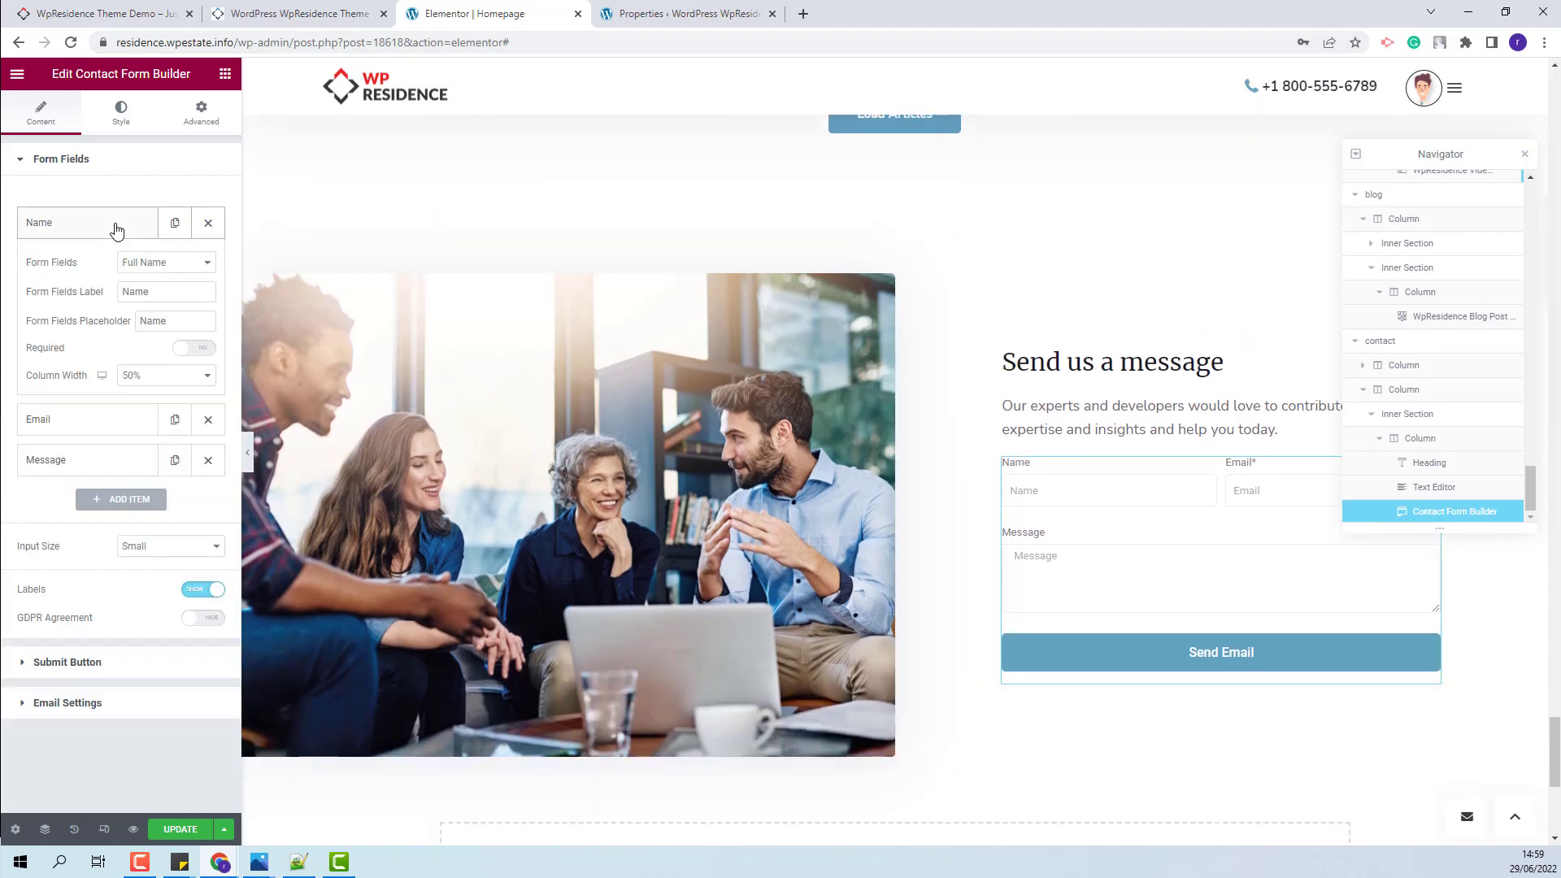
click(122, 418)
click(110, 455)
click(89, 735)
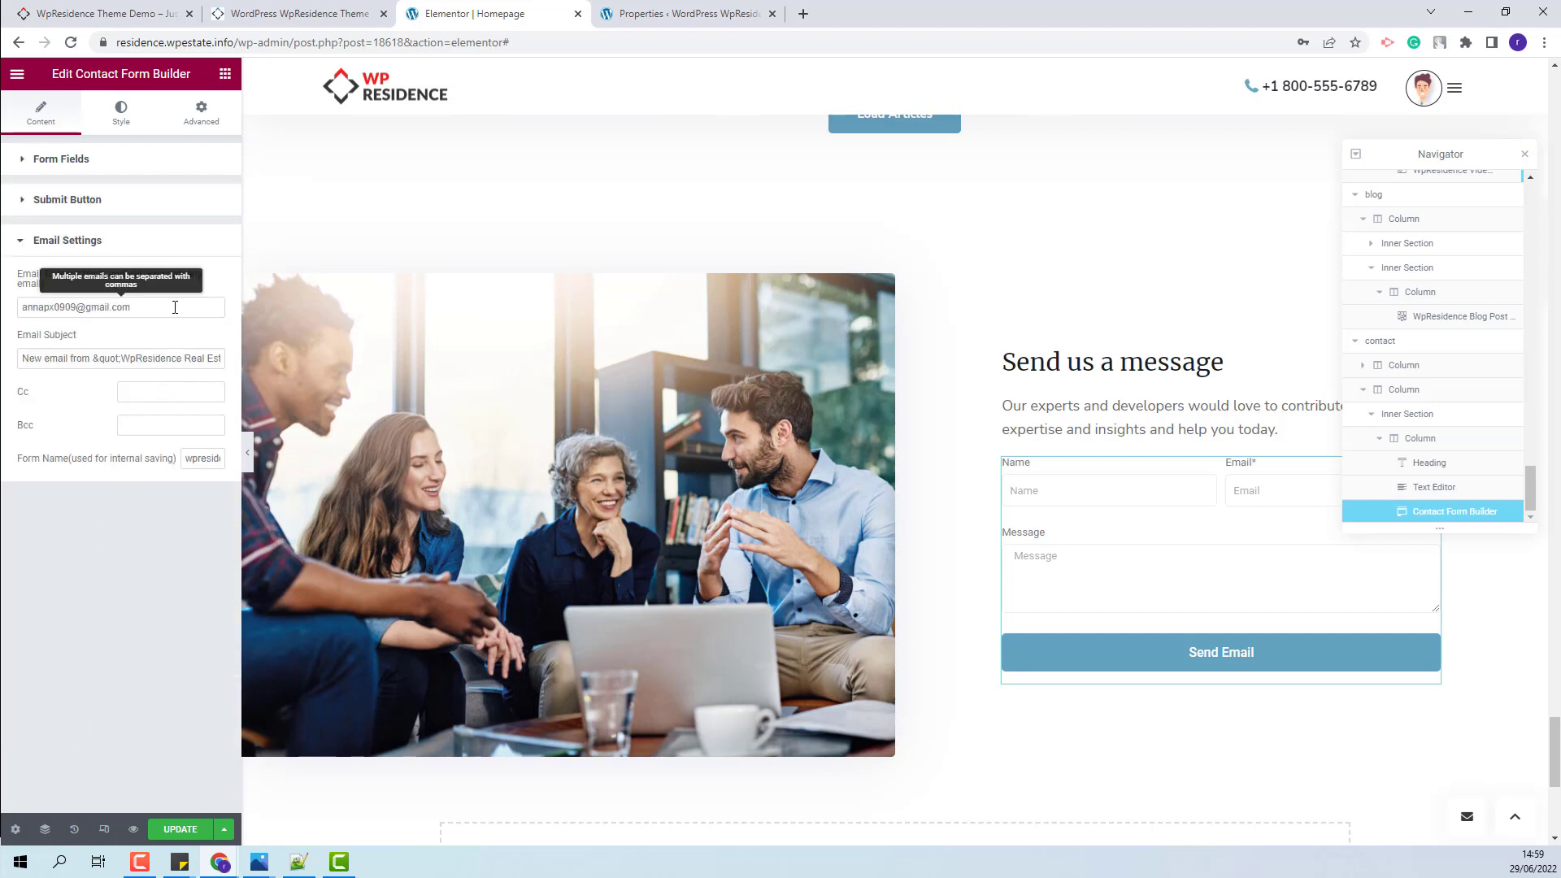